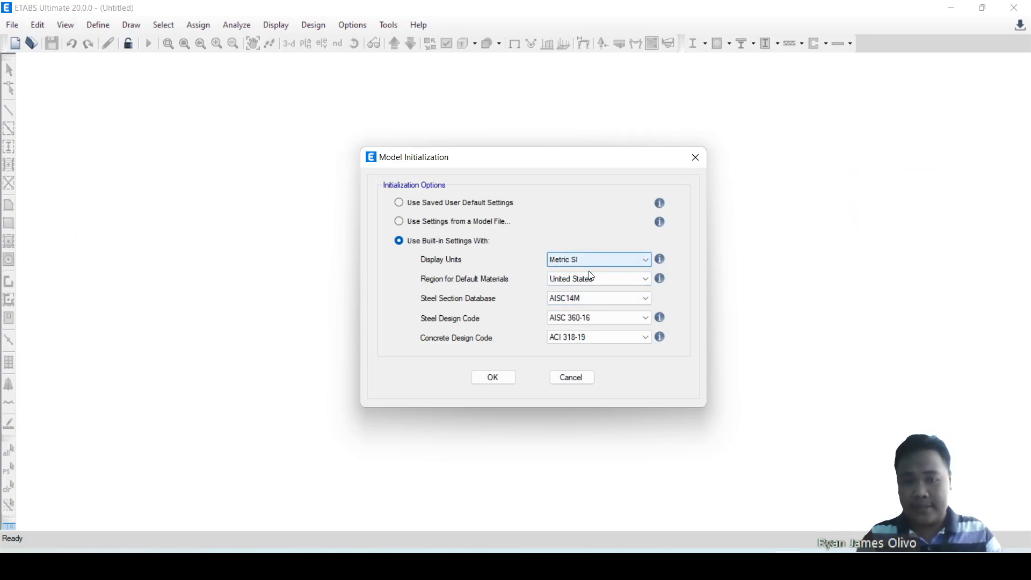
Initialize the model with the built-in Metric SI settings, check the PowerPoint drawings, and set 3 grid lines in the X direction.
click(512, 374)
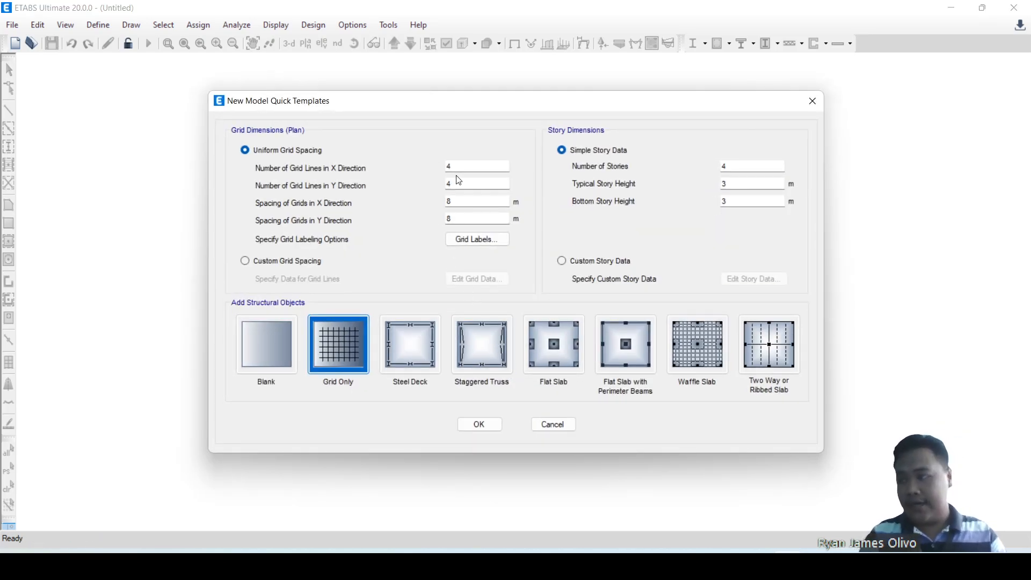
key(alt+Tab)
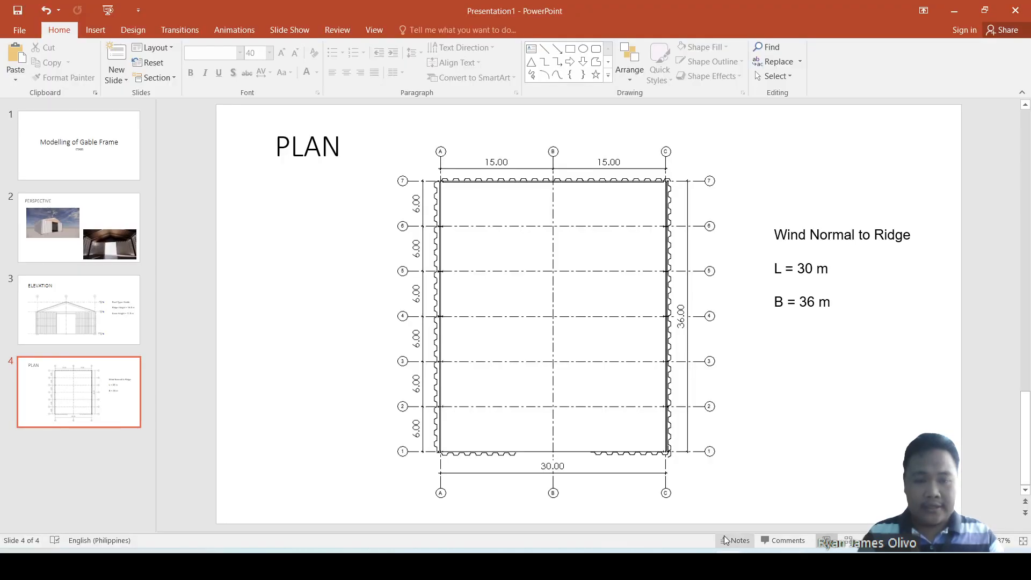
scroll(333, 201, up, 1)
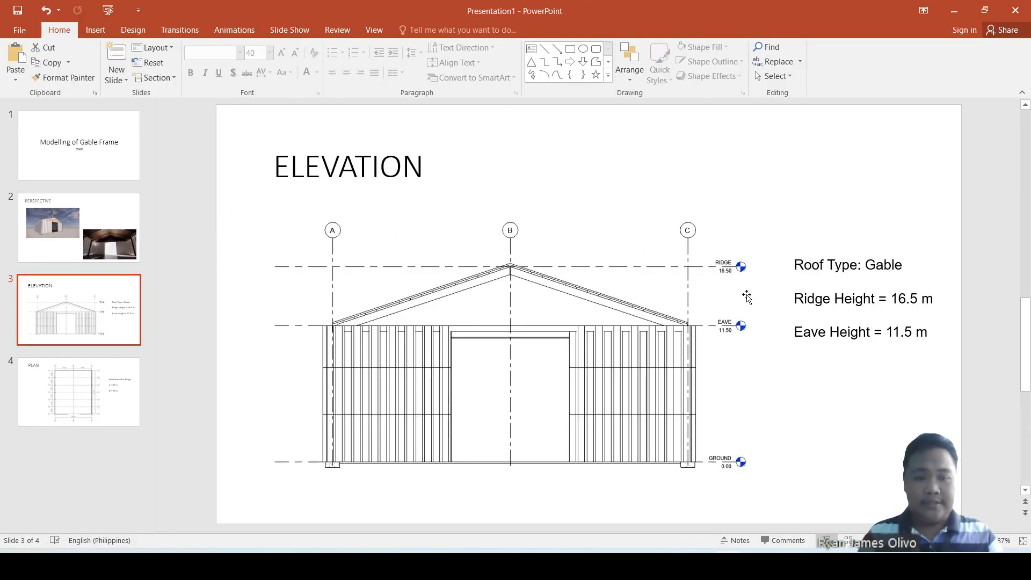
key(alt+Tab)
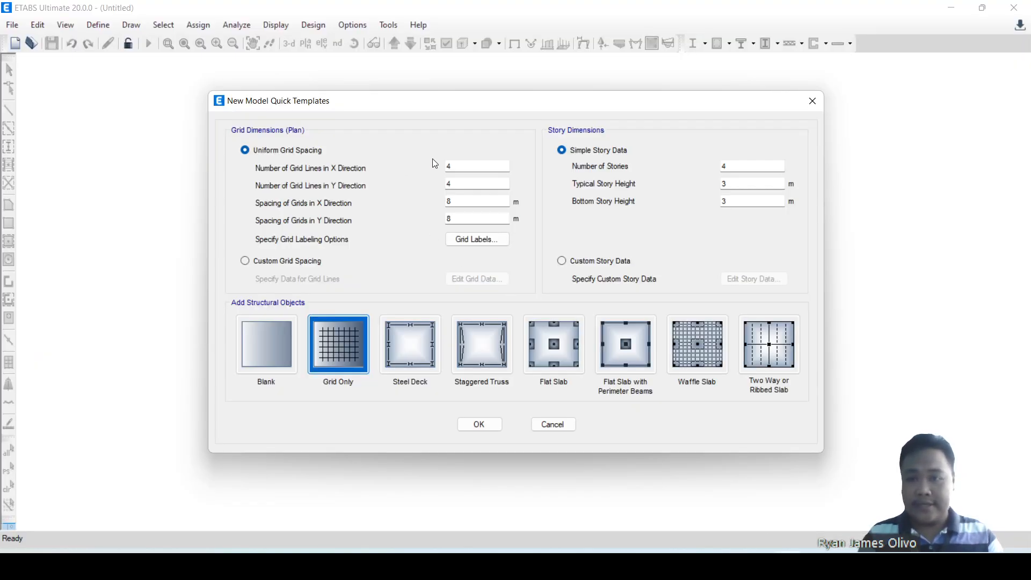
double_click(479, 167)
text(3)
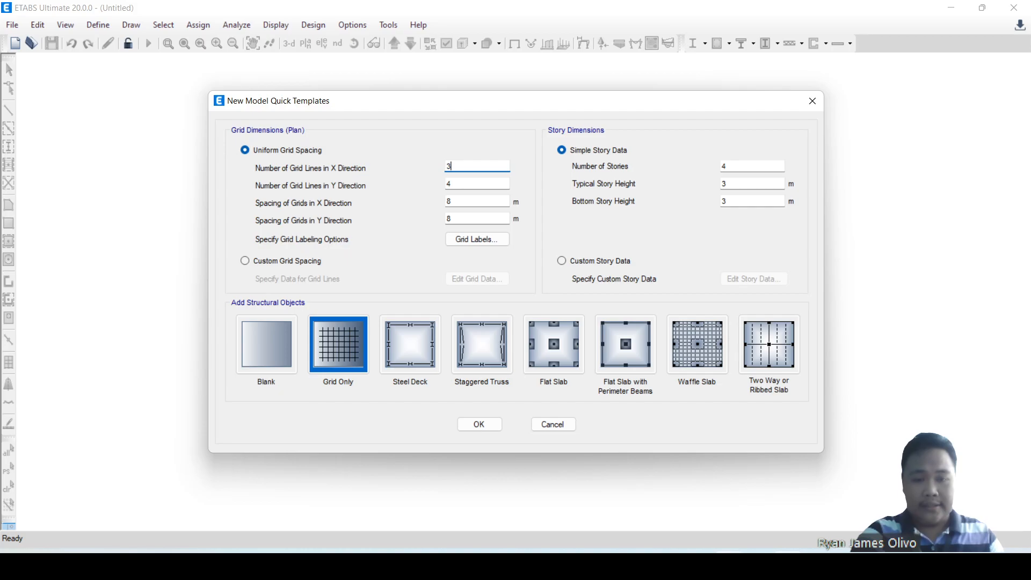
Check the plan slide in PowerPoint and set the number of grid lines in the Y direction to 7.
key(alt+Tab)
click(139, 400)
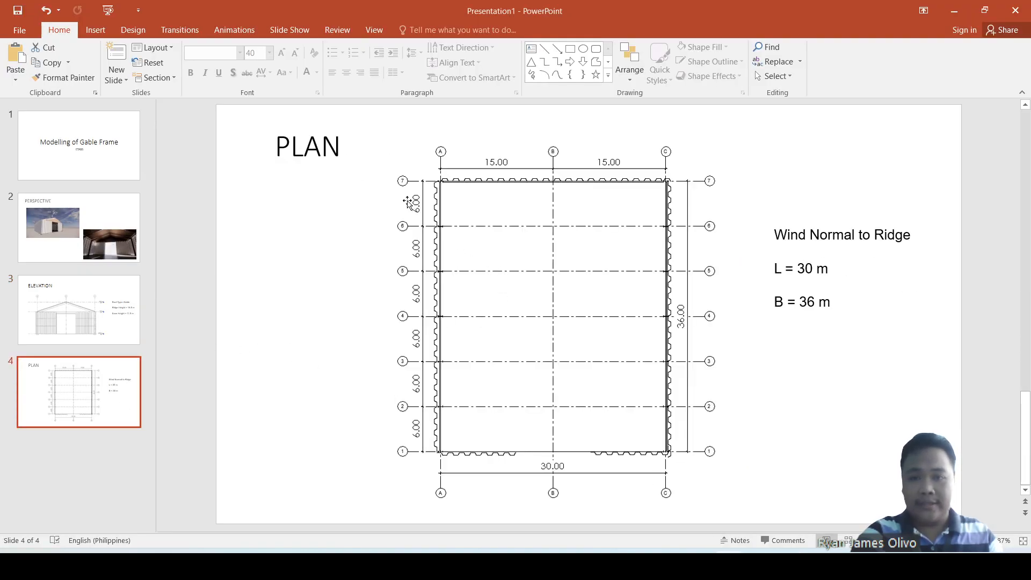
key(alt+Tab)
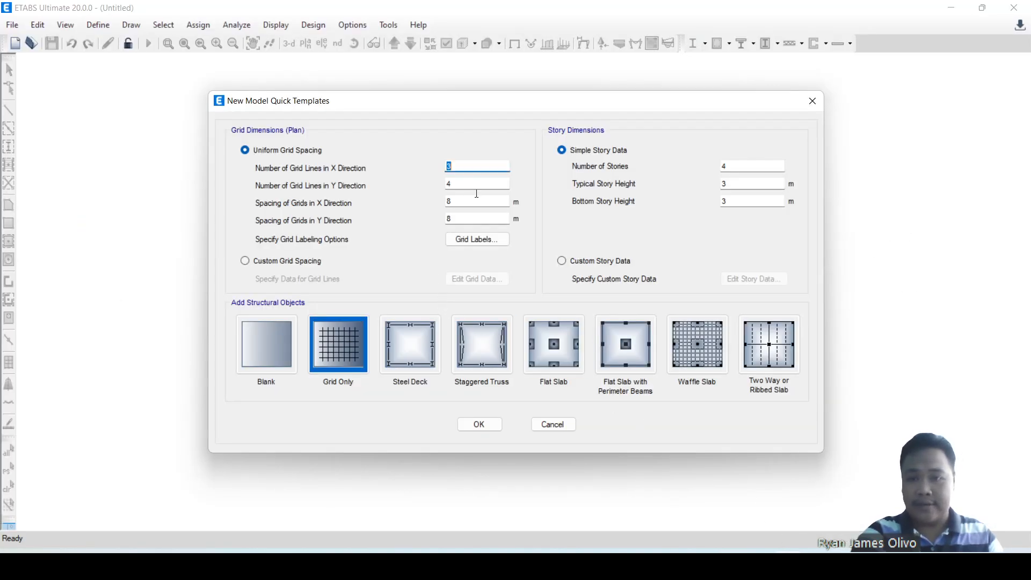
double_click(488, 182)
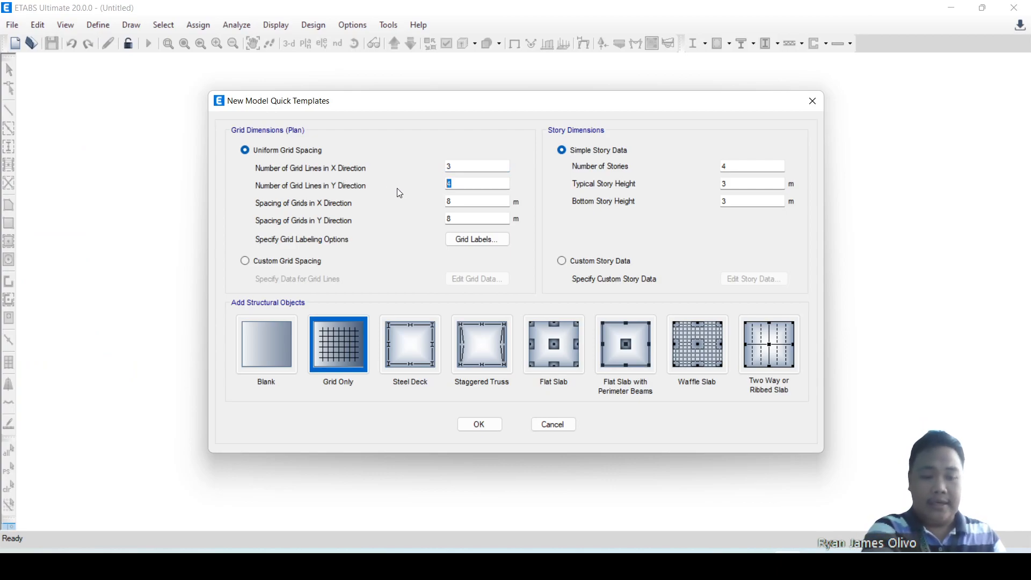
text(7)
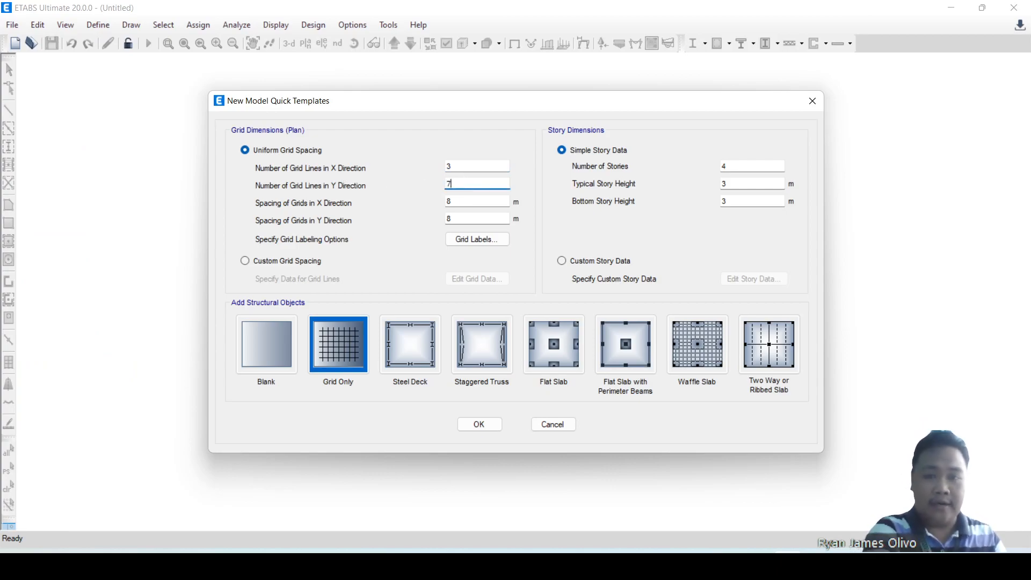
Check the bay dimensions on the PowerPoint plan and set the grid spacing to 15 m in X and 6 m in Y.
double_click(456, 202)
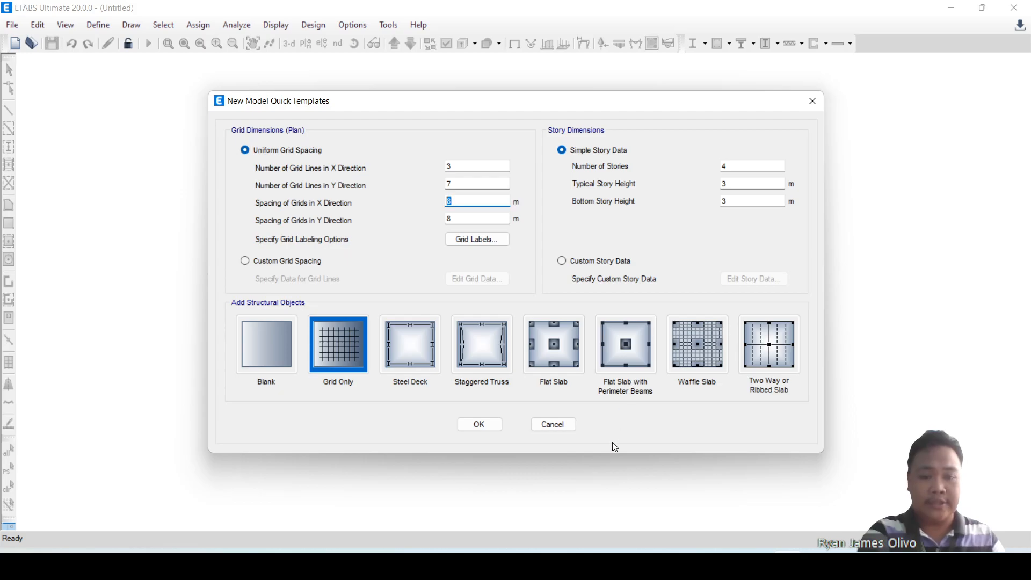
click(729, 566)
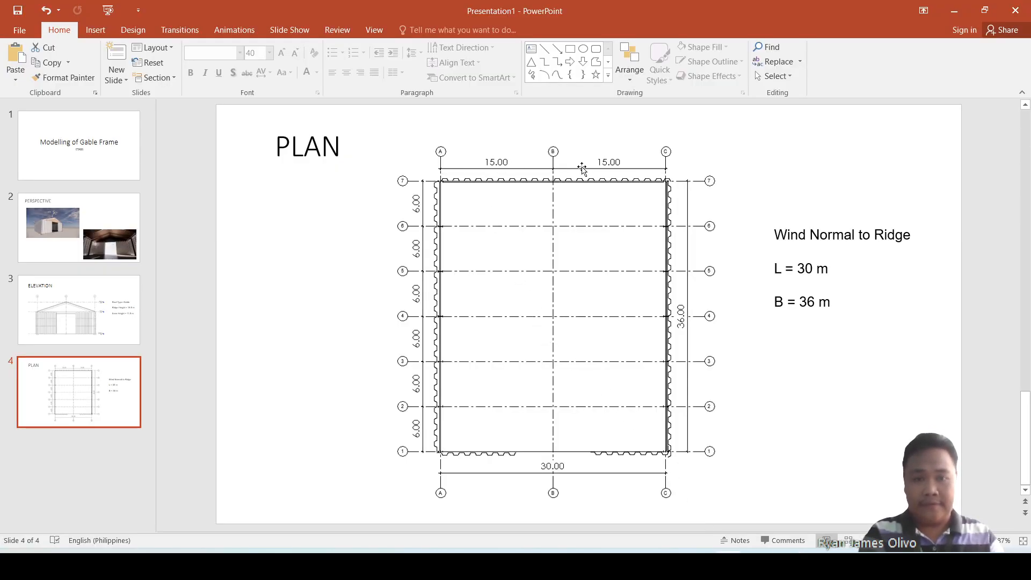
key(alt+Tab)
text(15)
double_click(476, 219)
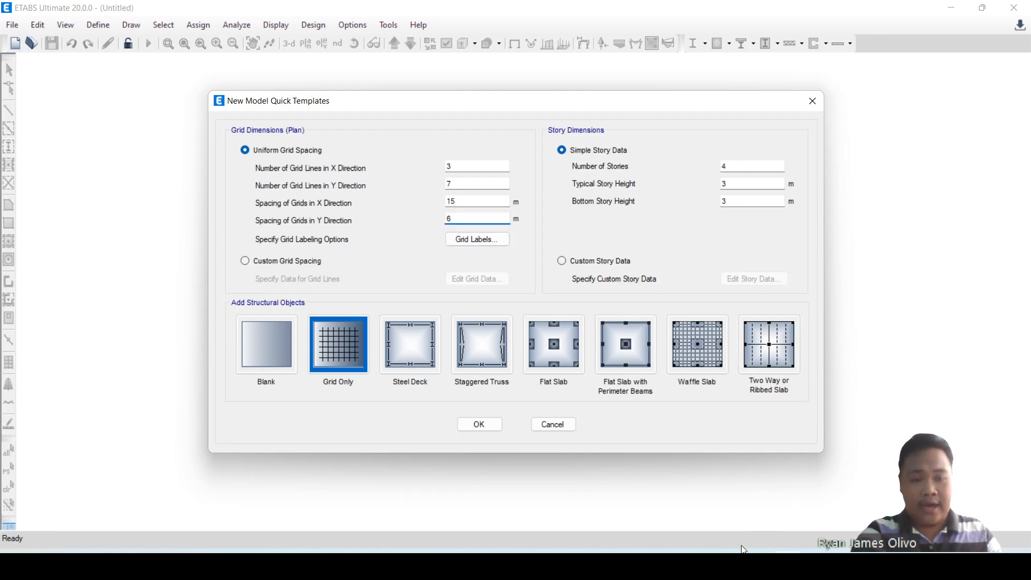
Check the plan and elevation slides in PowerPoint, and open the custom story data for editing in ETABS.
key(alt+Tab)
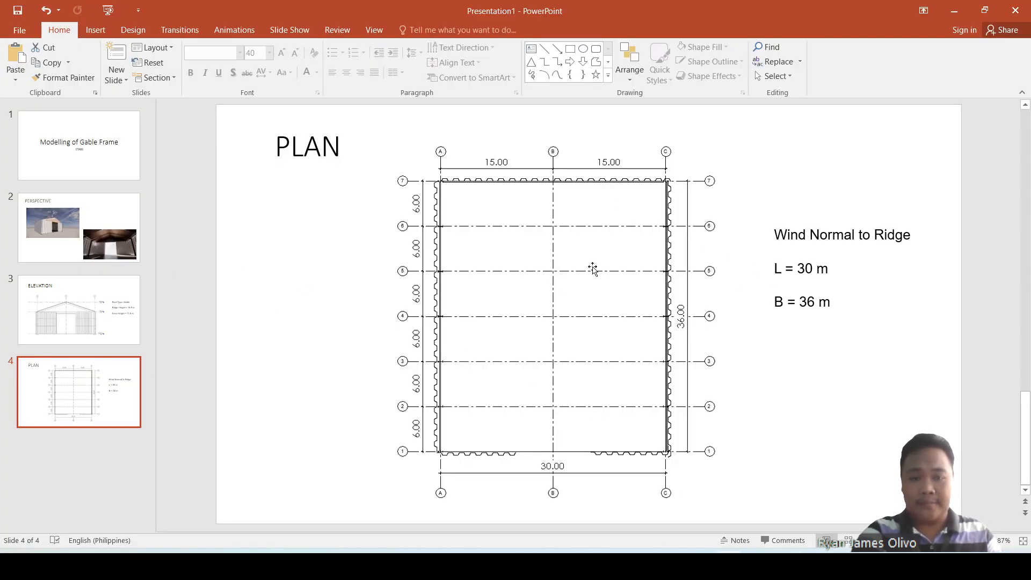
click(67, 312)
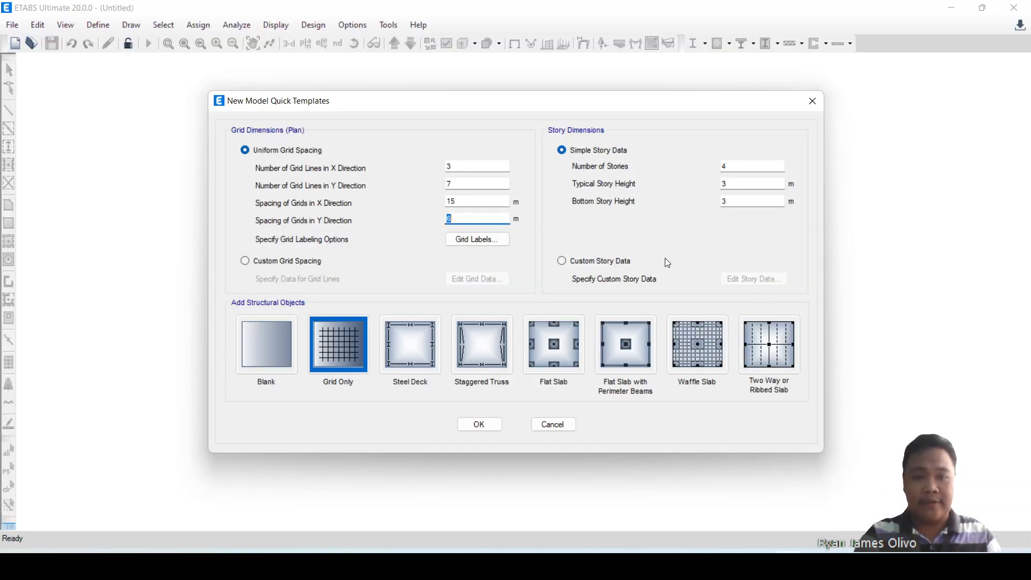
click(607, 261)
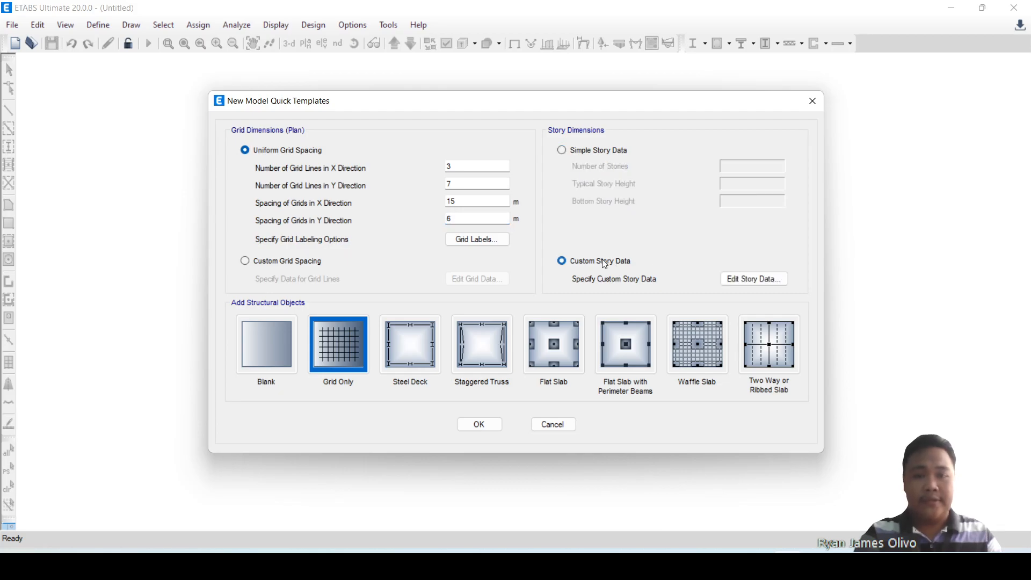
click(763, 279)
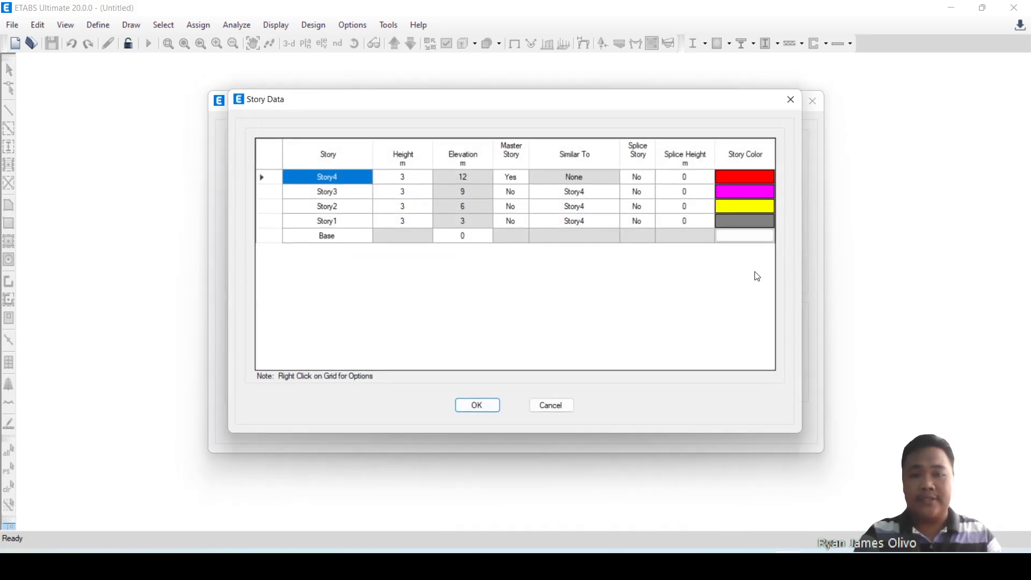
Delete Story4 and Story3 from the story table together with their existing structure.
click(268, 195)
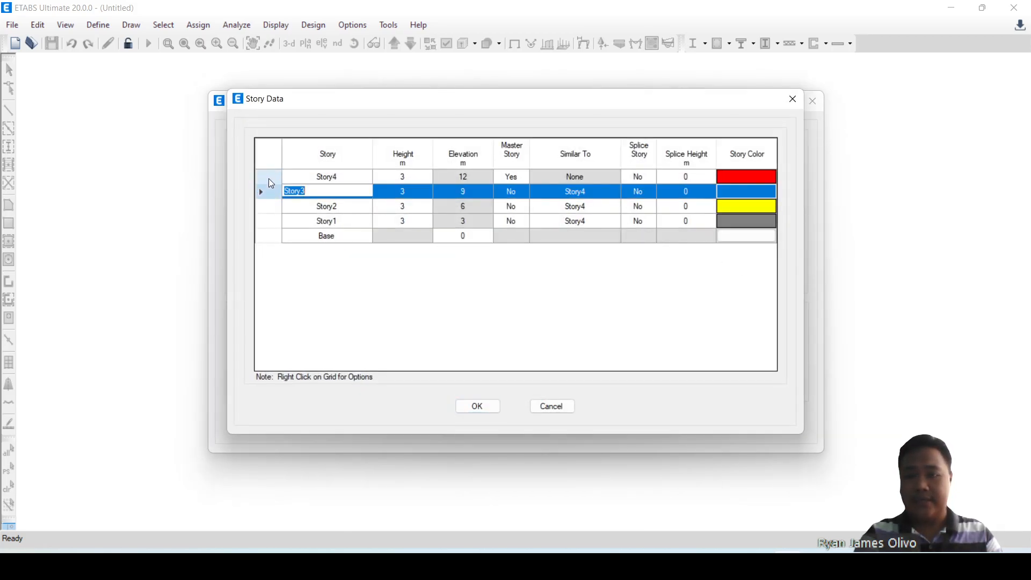
shift+click(268, 178)
right_click(268, 178)
mouse_move(386, 233)
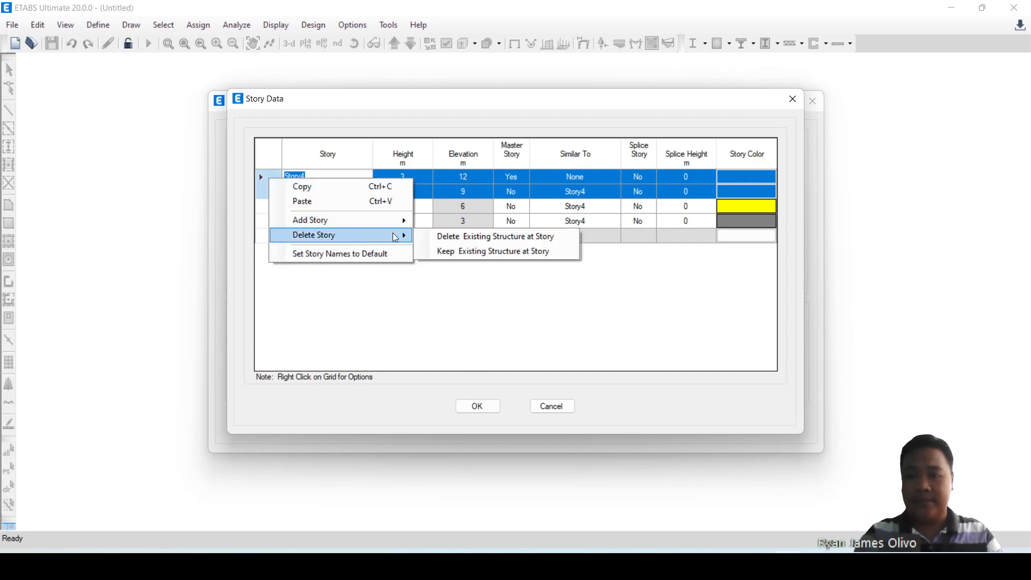
click(500, 235)
Set the story height to 11.5 m for Story1 and 16.5 m for Story2, and create the grid-only model.
click(400, 194)
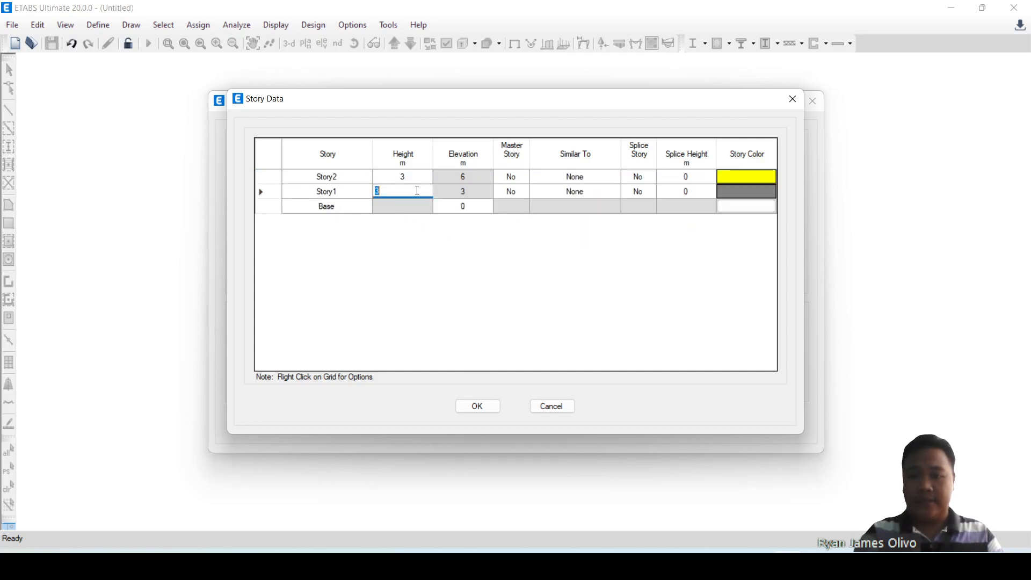
text(11.5)
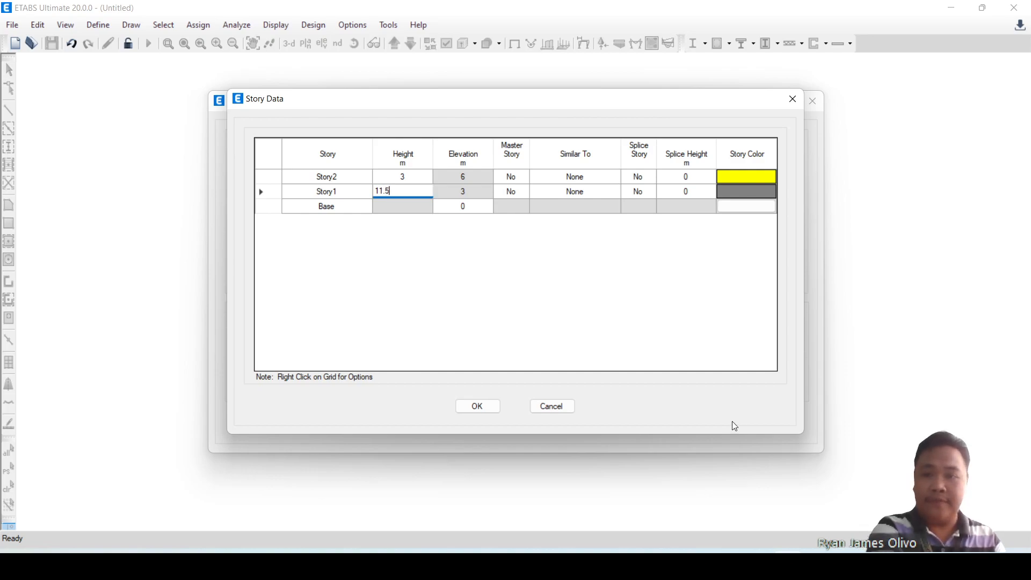
click(419, 172)
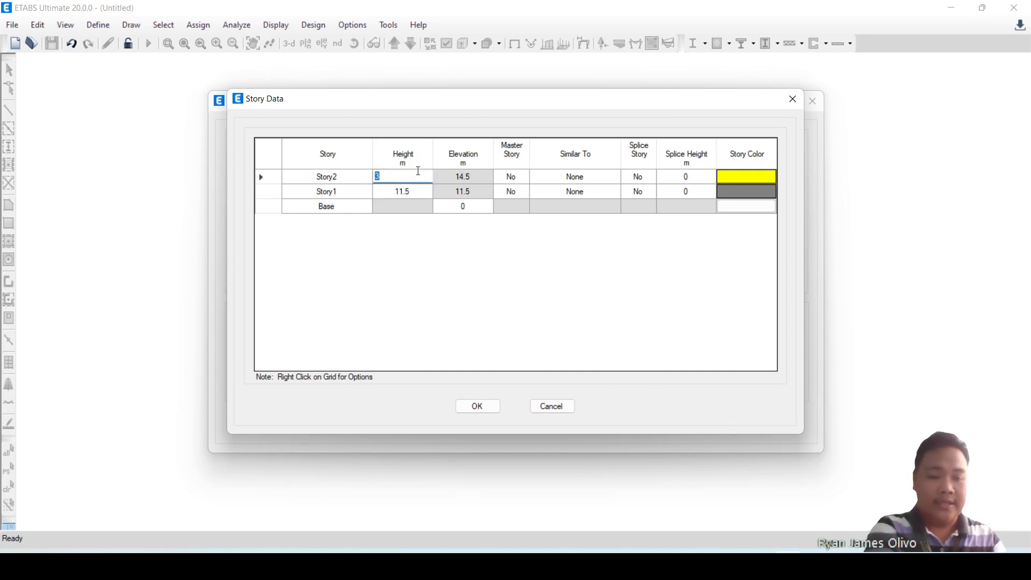
text(16.5)
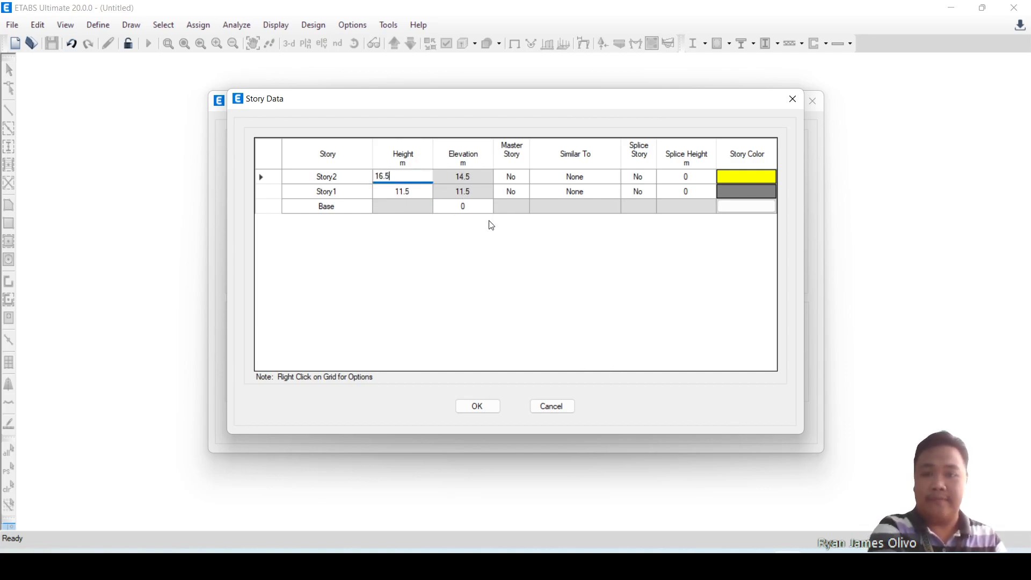
key(Return)
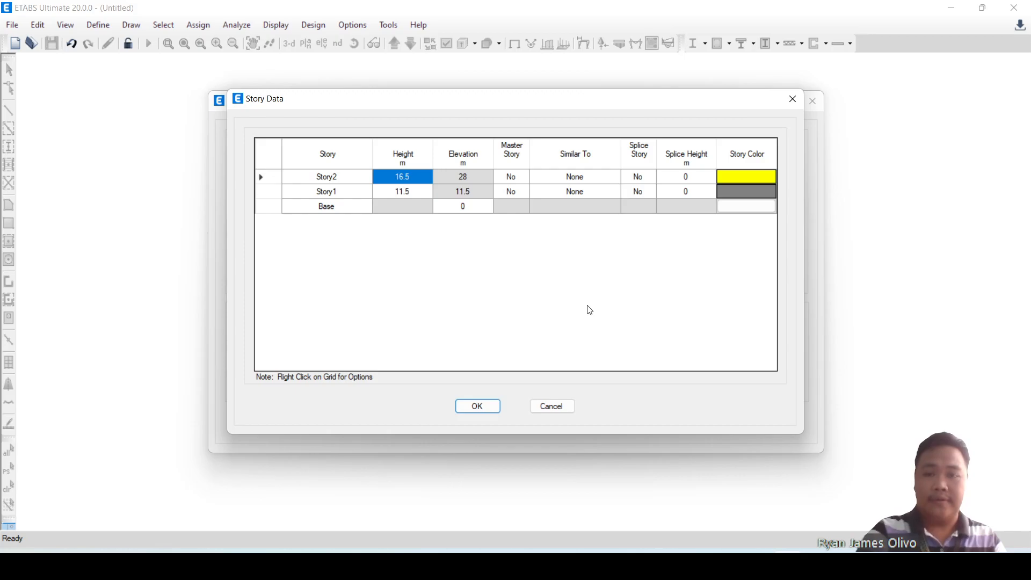
click(481, 408)
click(481, 425)
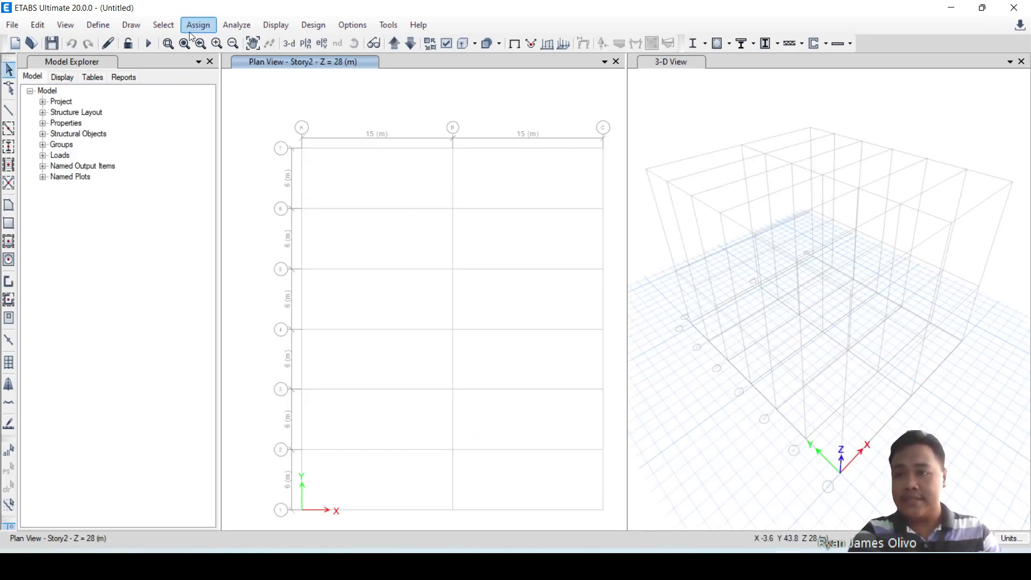
Add a new steel auto-select frame section property named Auto_WideFlange.
click(99, 25)
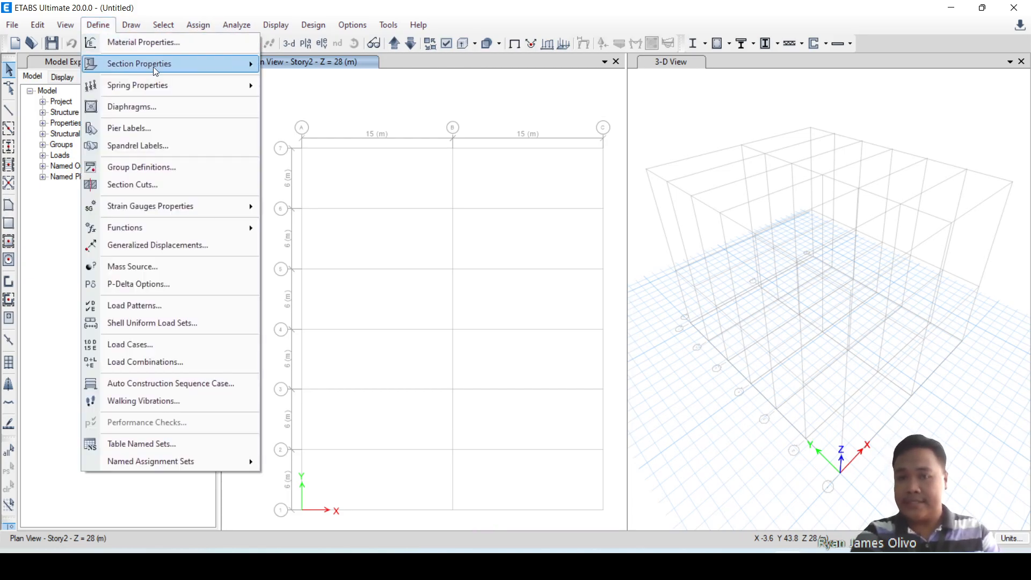
mouse_move(164, 67)
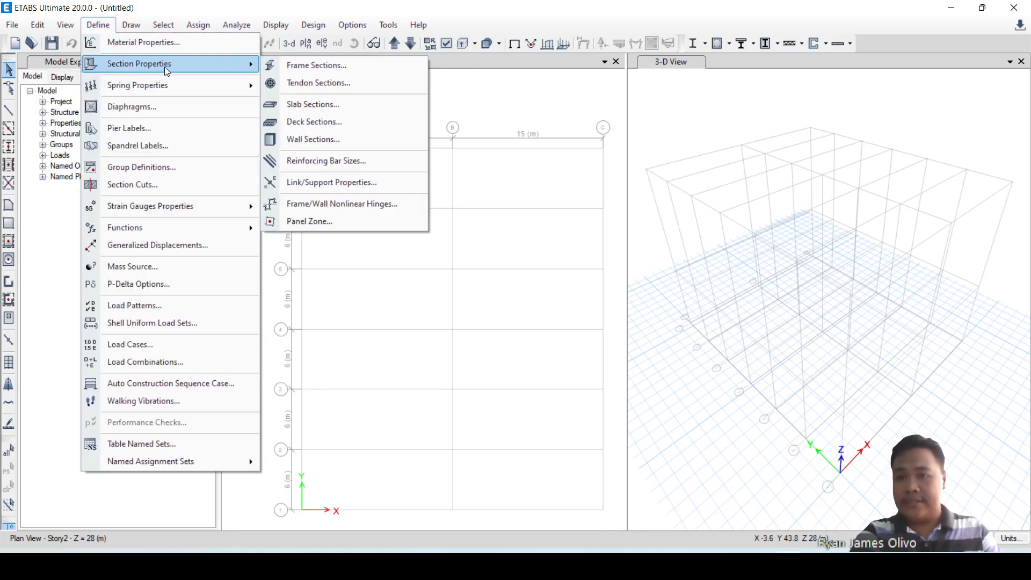
click(304, 66)
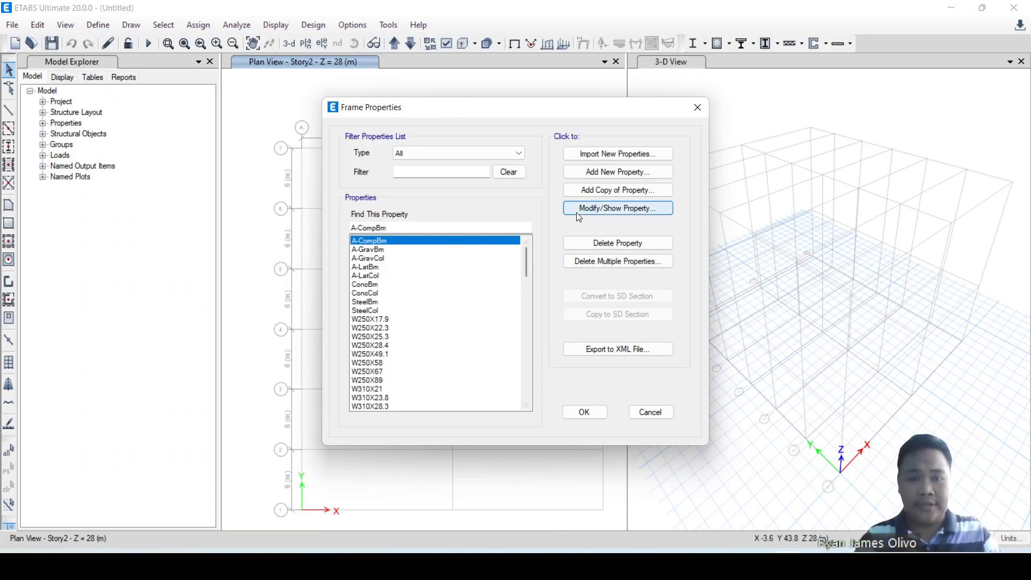
click(607, 181)
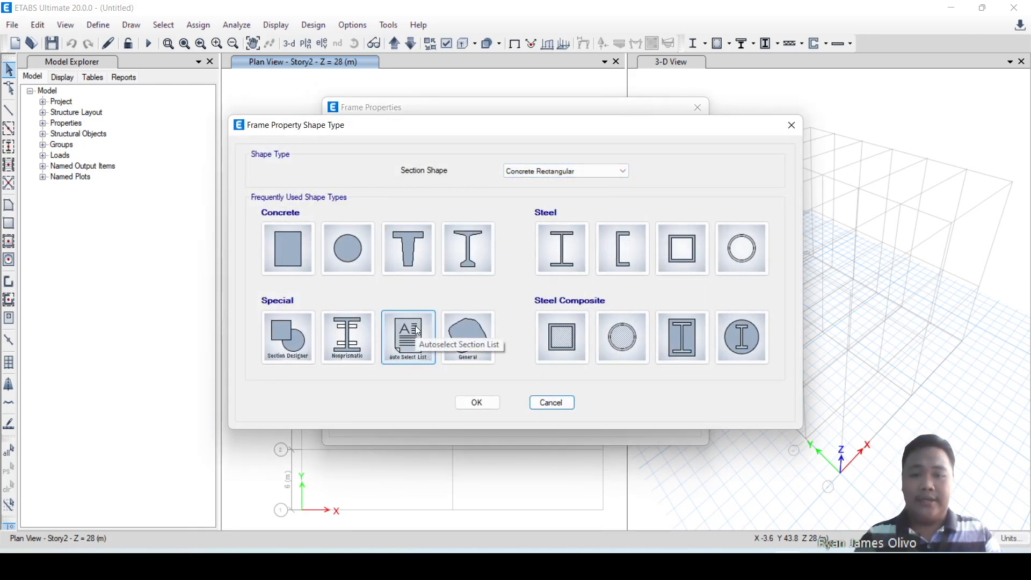
click(418, 329)
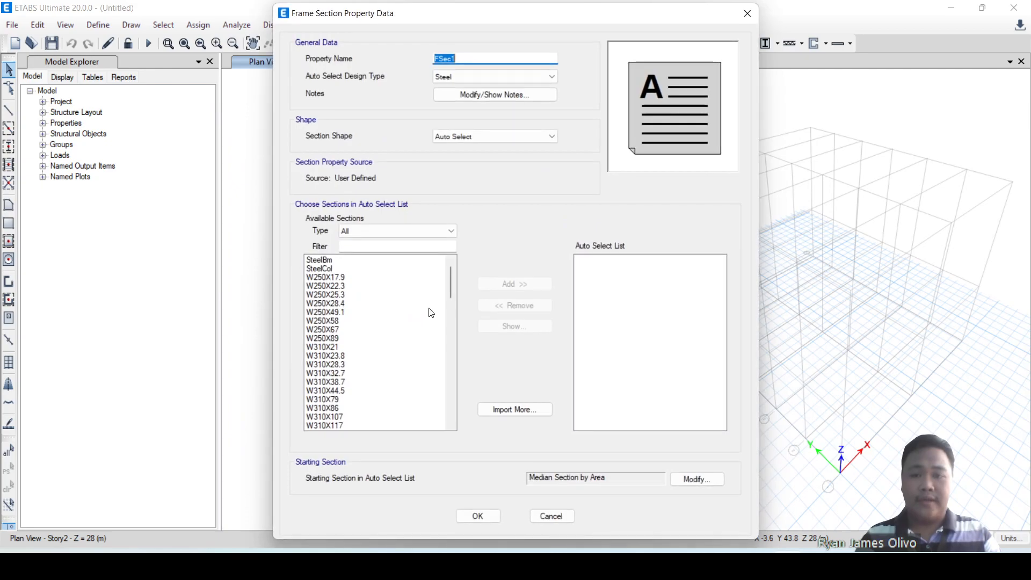
text(Auto)
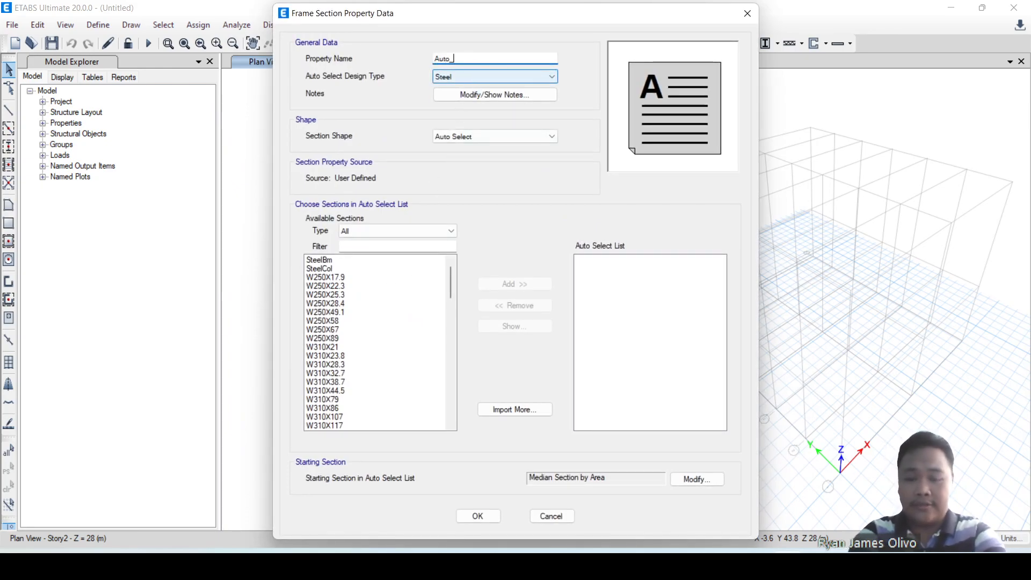
text(_Beam_Column)
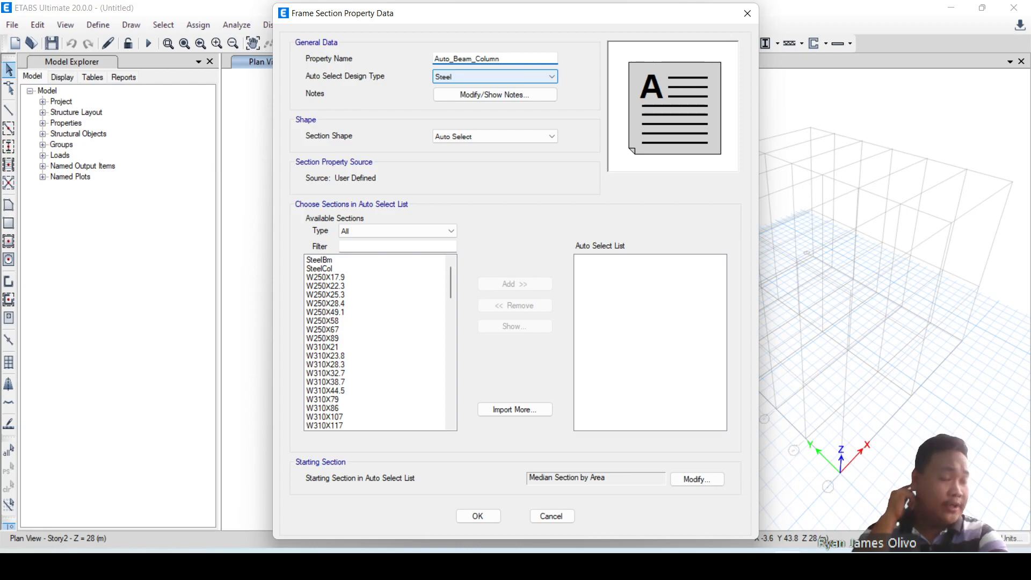
key(BackSpace)
key(BackSpace)
key(BackSpace)
key(BackSpace)
key(BackSpace)
key(BackSpace)
key(BackSpace)
key(BackSpace)
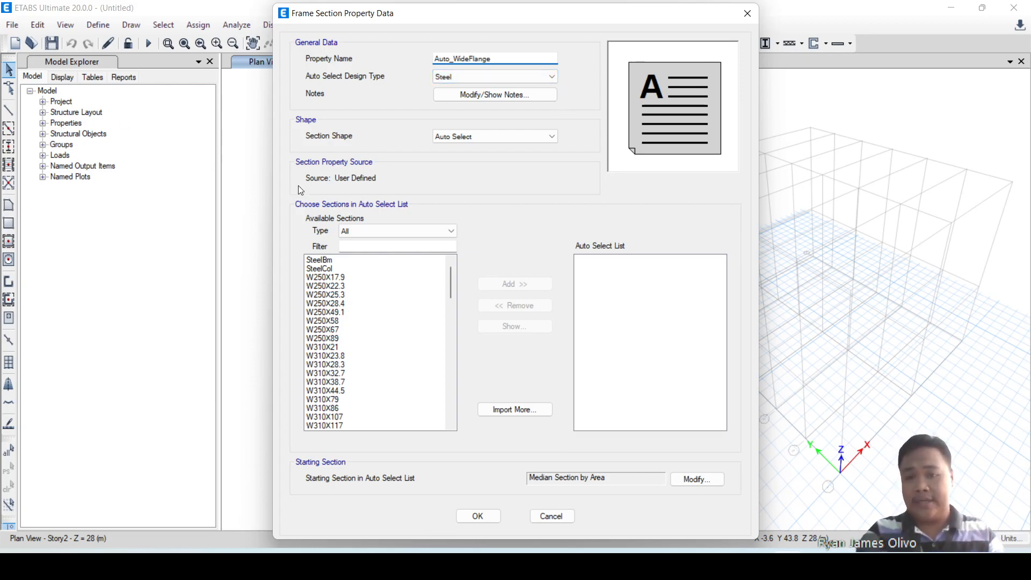
Fill the auto select list of Auto_WideFlange with sections W360X32.9 through W690X192 and accept the property.
click(353, 278)
scroll(344, 322, down, 1)
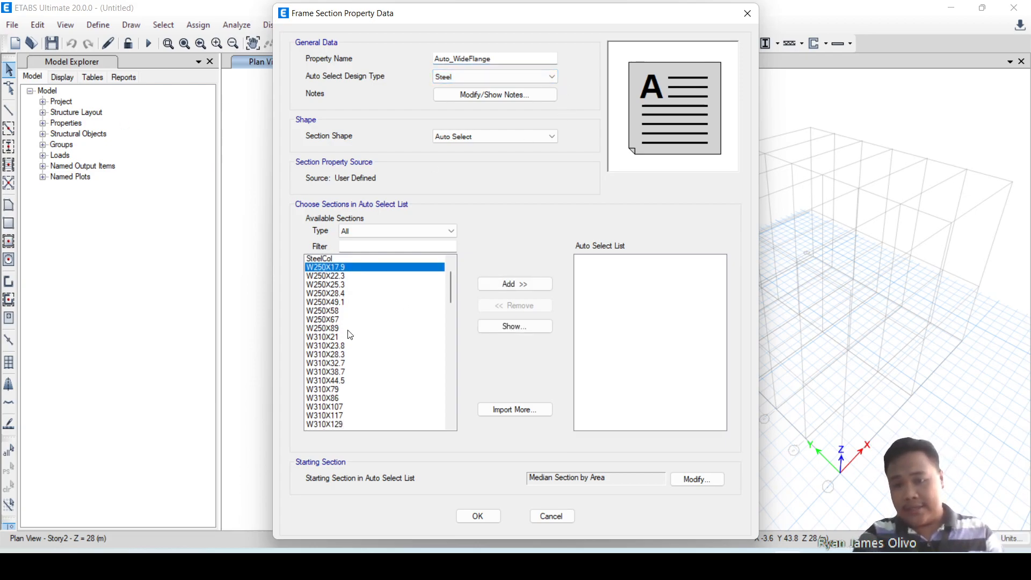
scroll(333, 331, down, 6)
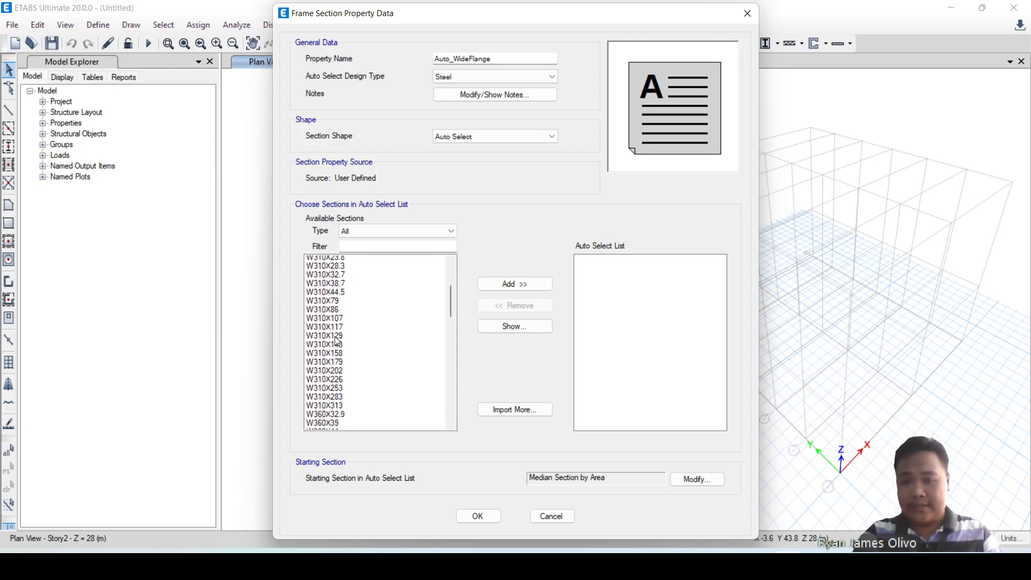
click(334, 332)
scroll(354, 337, down, 8)
scroll(355, 338, down, 20)
scroll(352, 339, up, 2)
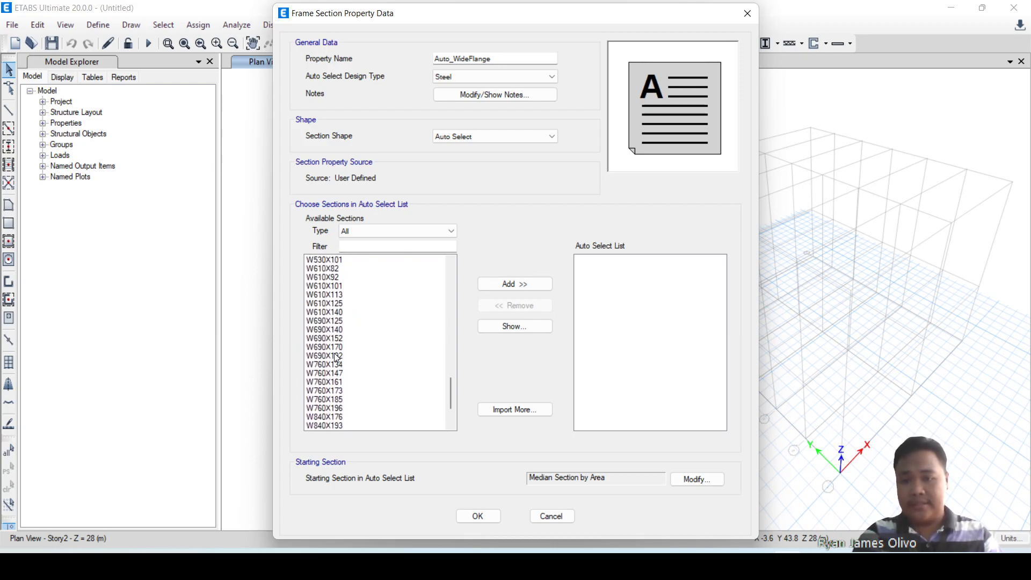
shift+click(339, 358)
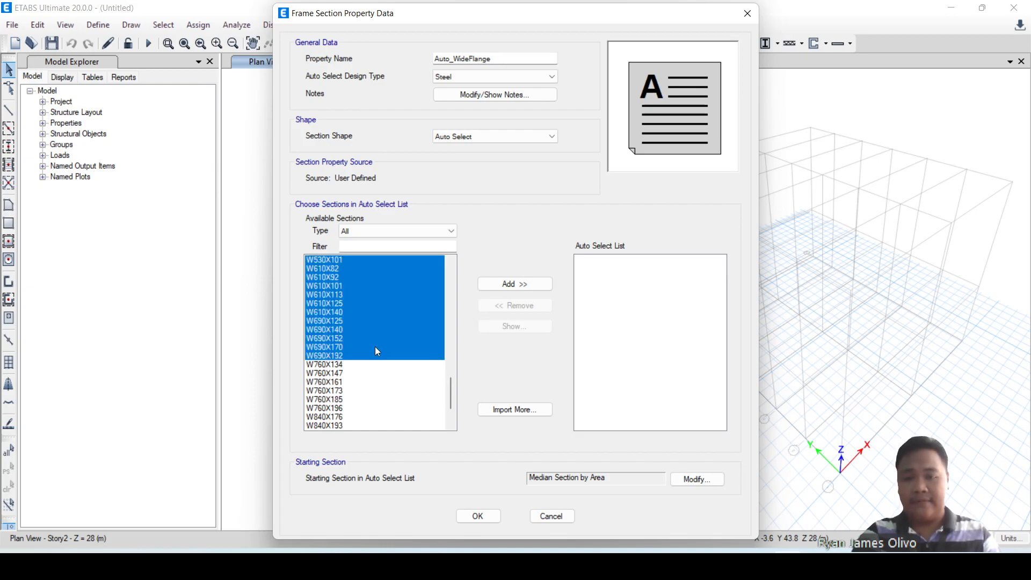
drag(450, 393, 459, 317)
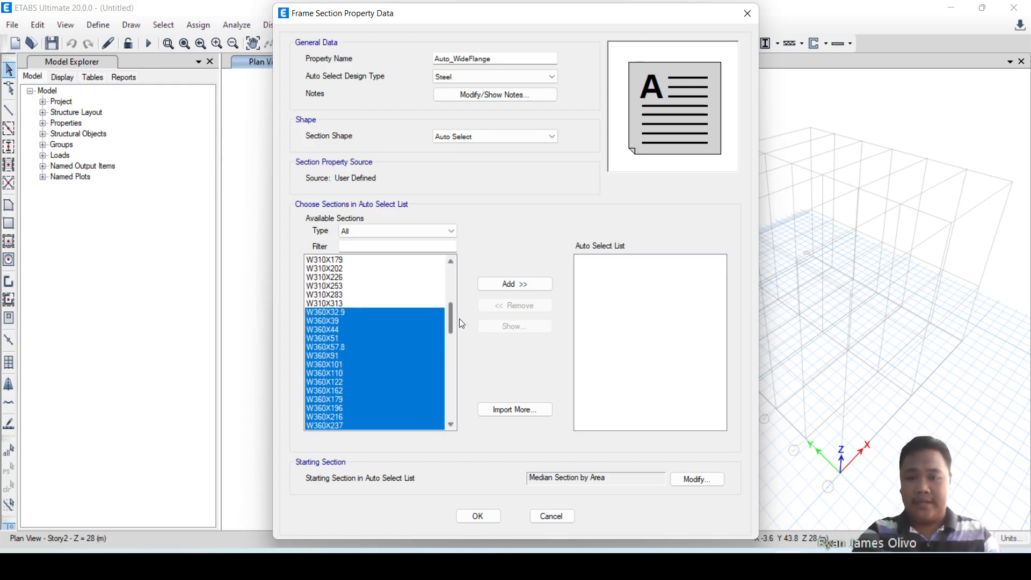
click(520, 285)
scroll(693, 309, up, 10)
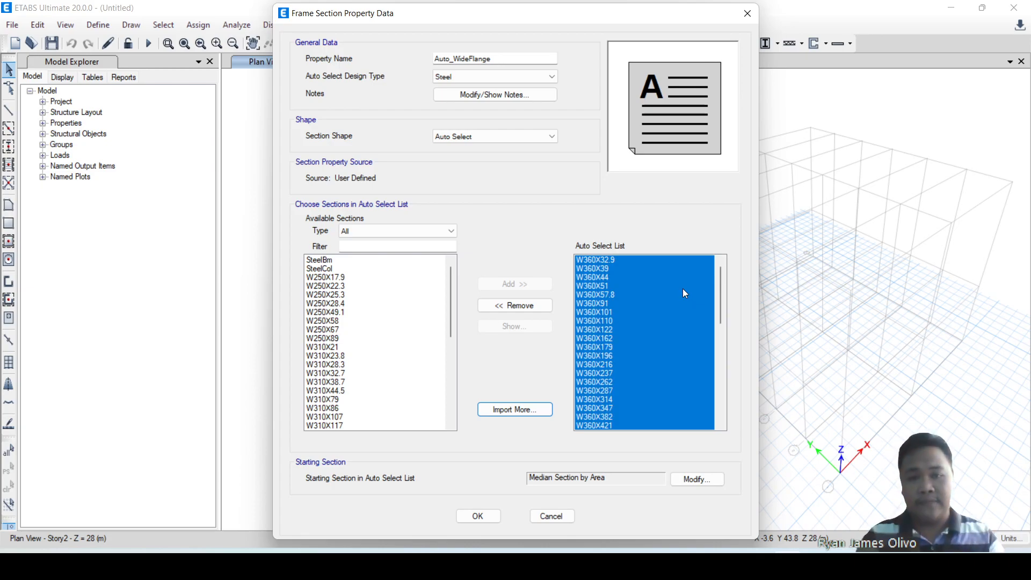
drag(720, 290, 722, 390)
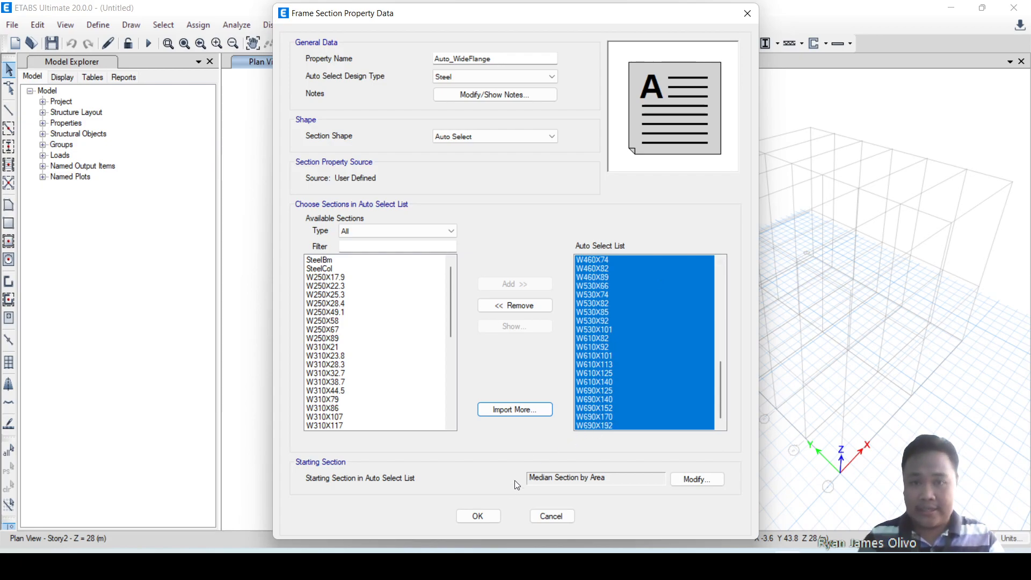
click(491, 517)
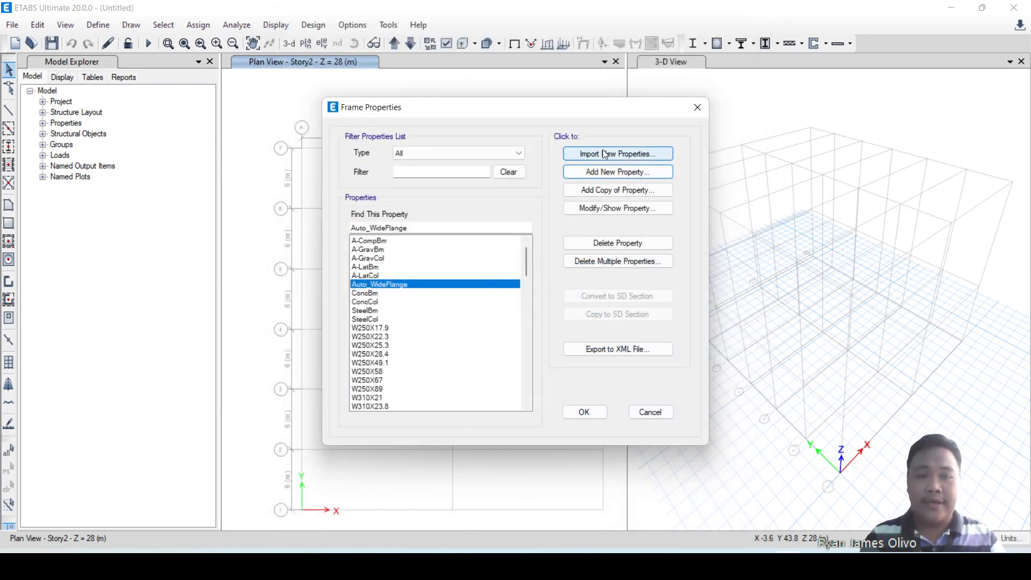
click(607, 172)
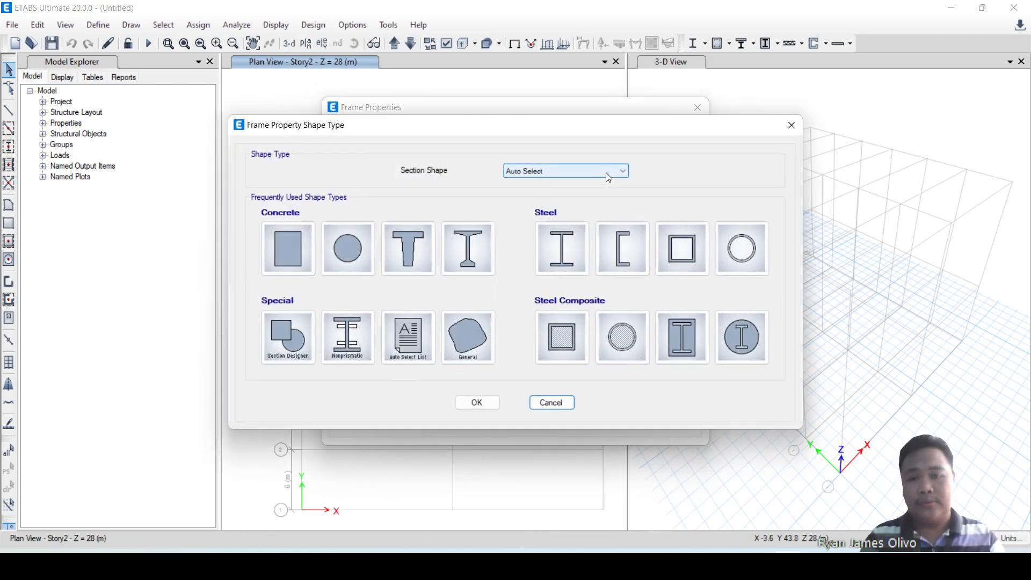
click(797, 128)
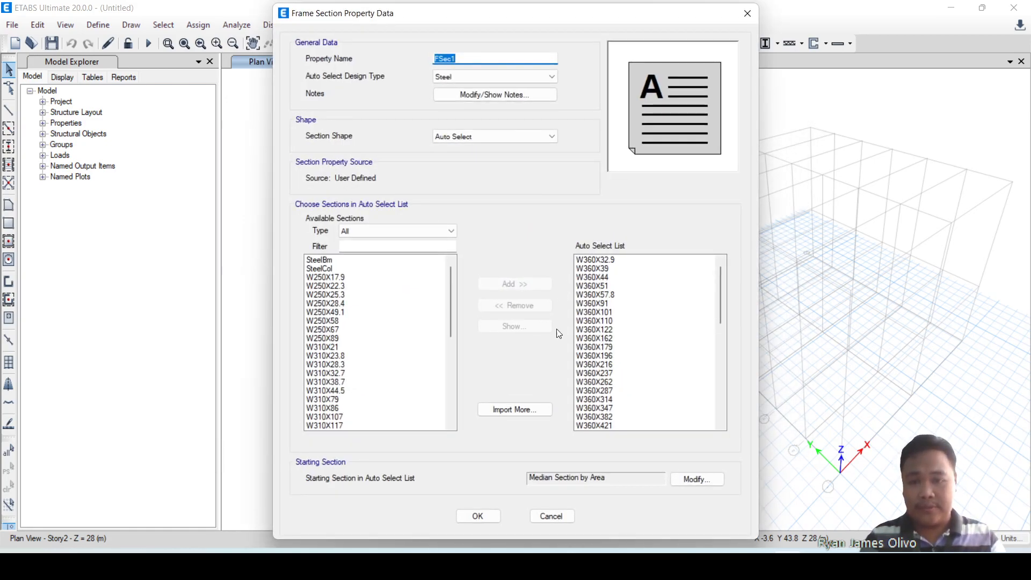
click(569, 518)
drag(526, 273, 529, 252)
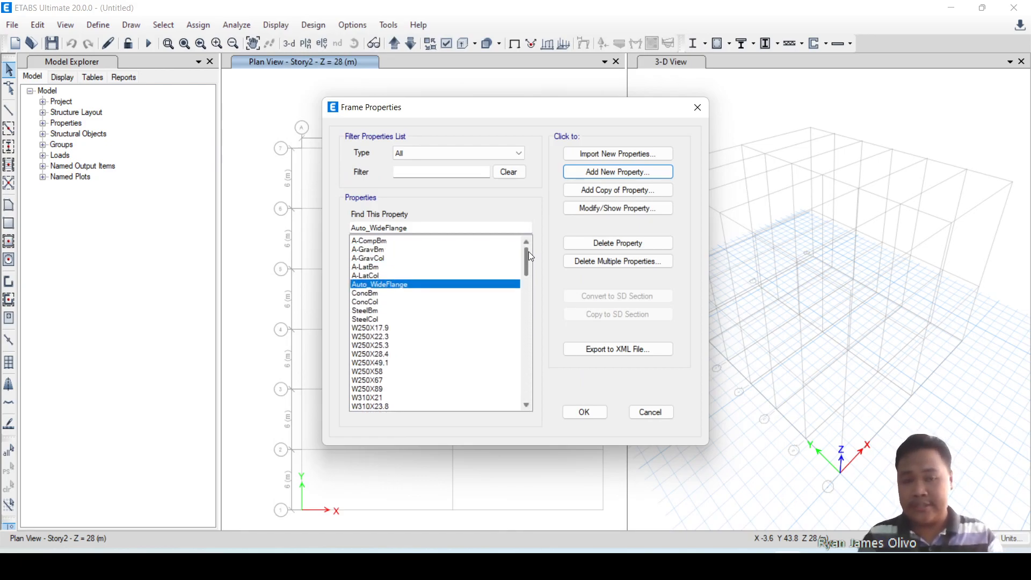
Import the steel pipe sections HSS48.3X3.0 through HSS127X12.7 from the AISC14M property file with material A992Fy50.
click(612, 170)
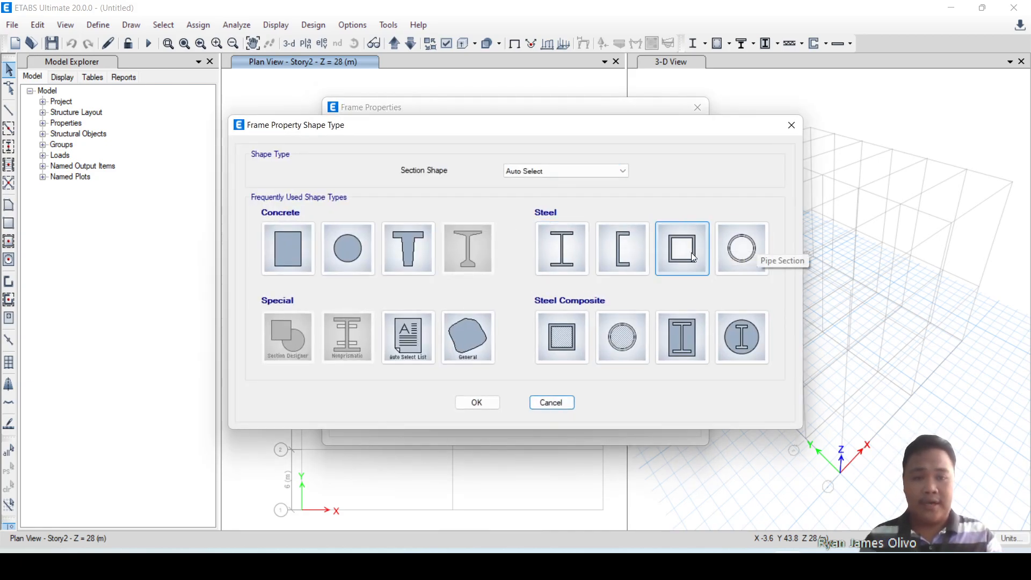
click(736, 259)
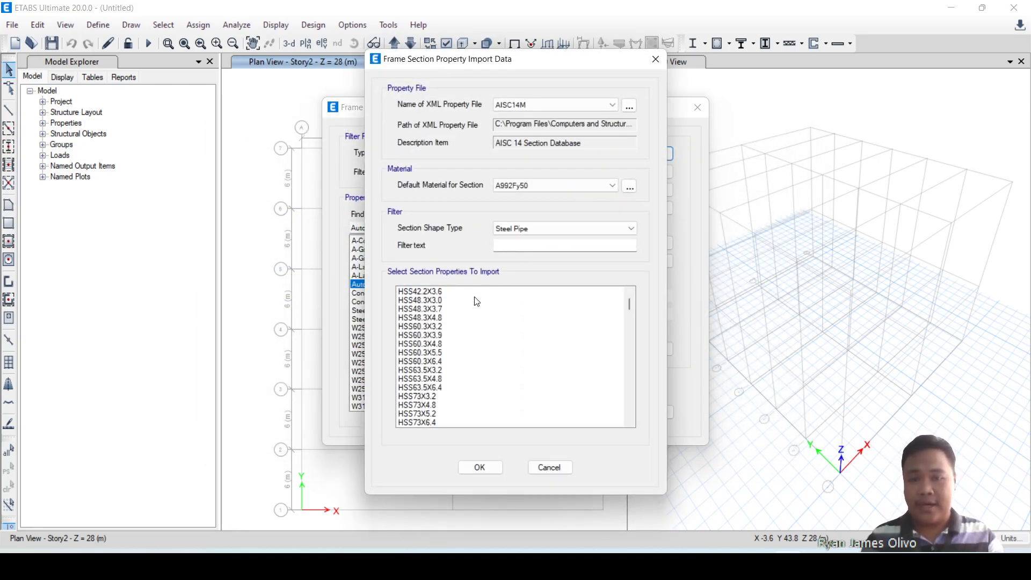
click(434, 300)
click(441, 291)
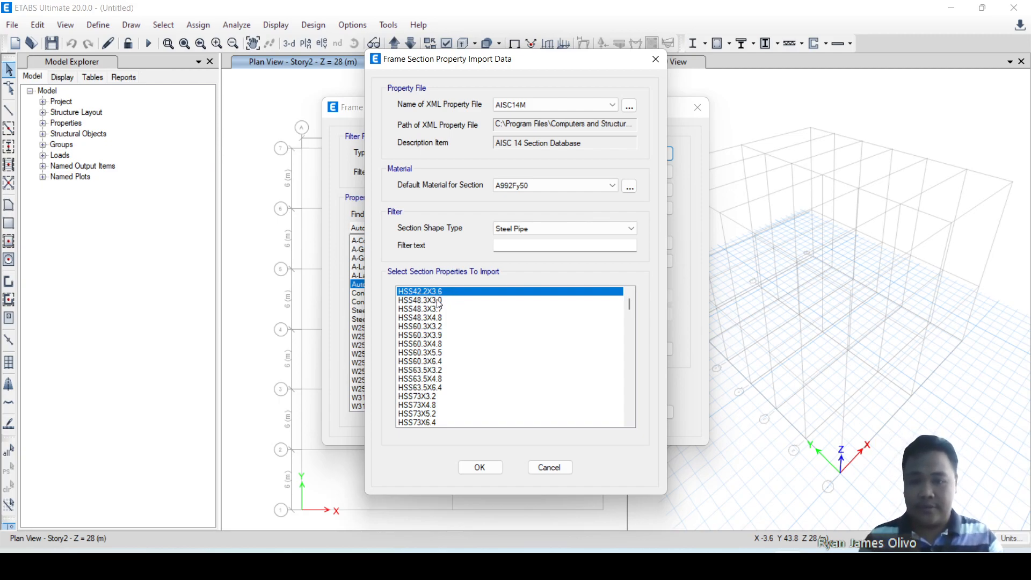
click(443, 300)
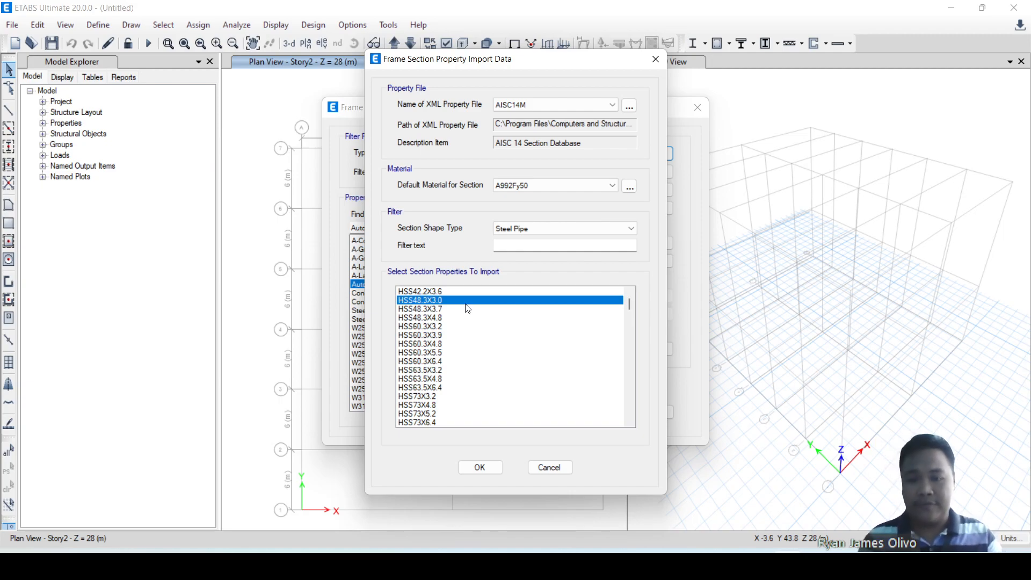
scroll(469, 328, down, 12)
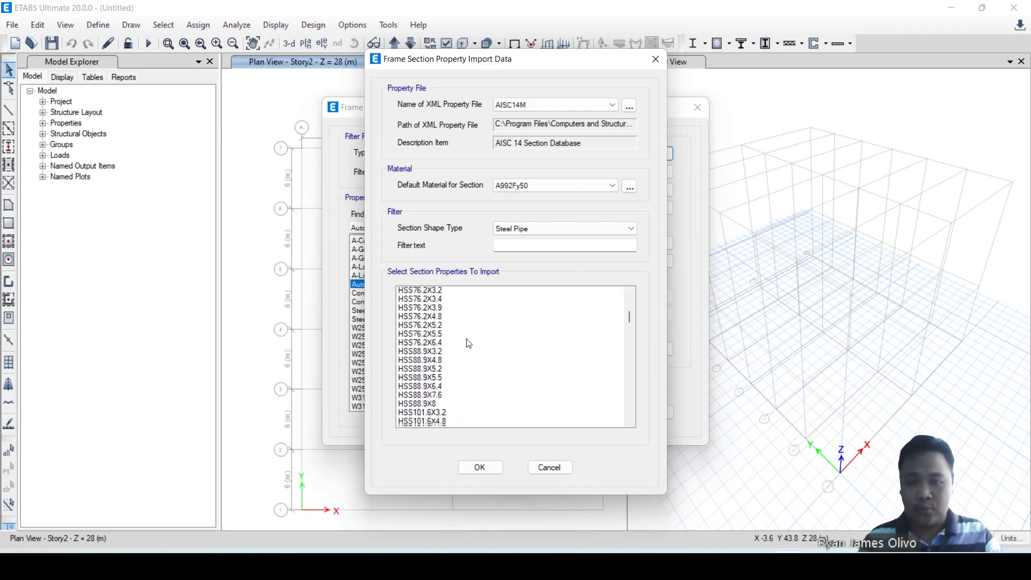
scroll(439, 367, down, 5)
scroll(439, 368, down, 1)
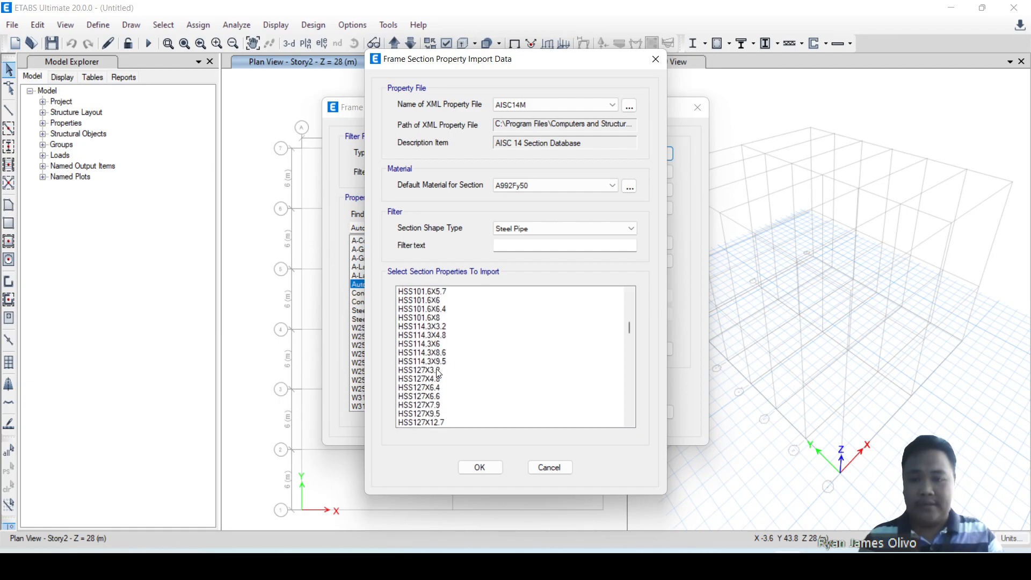
scroll(439, 375, down, 6)
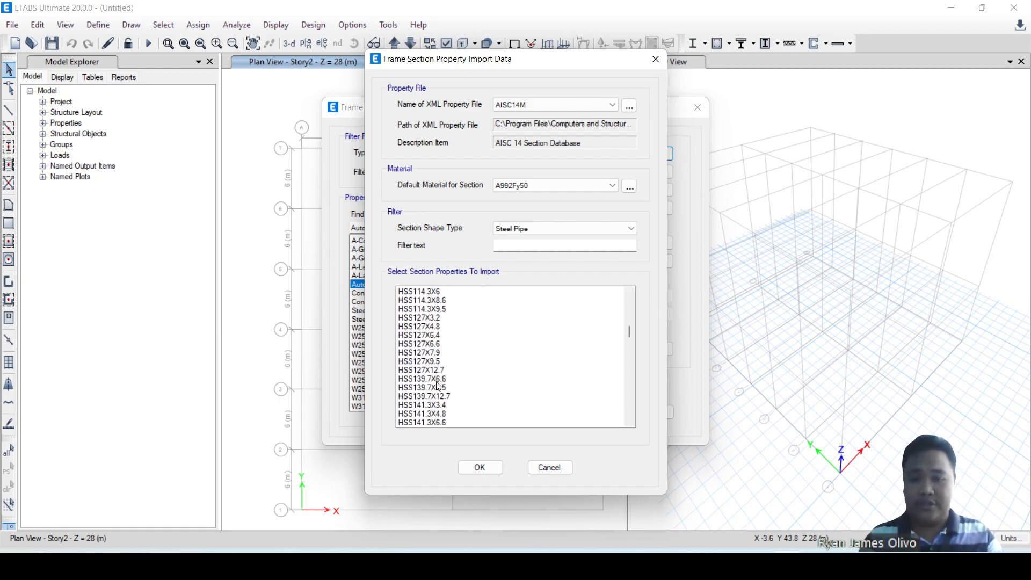
shift+click(436, 371)
scroll(490, 364, up, 20)
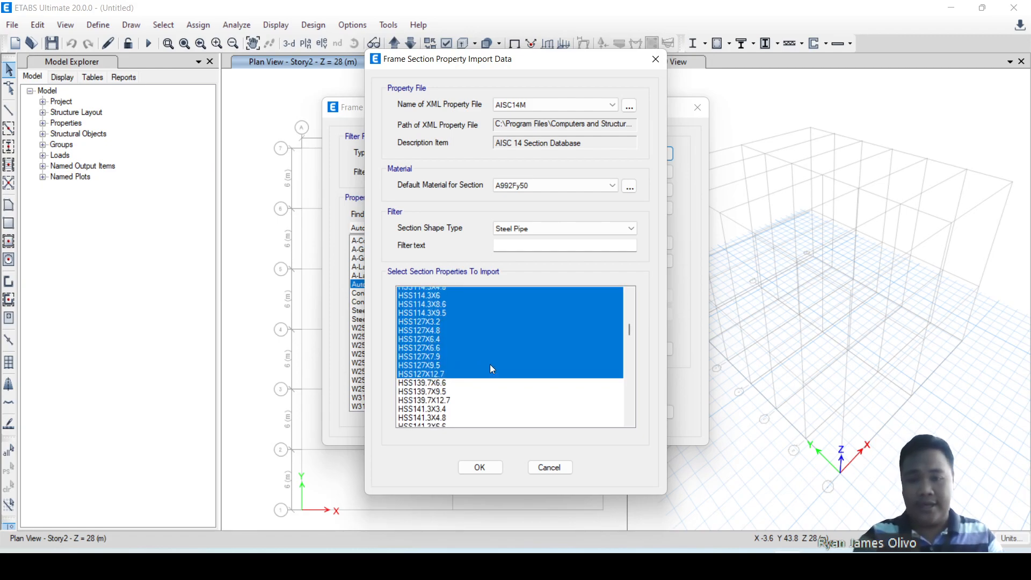
scroll(495, 347, up, 16)
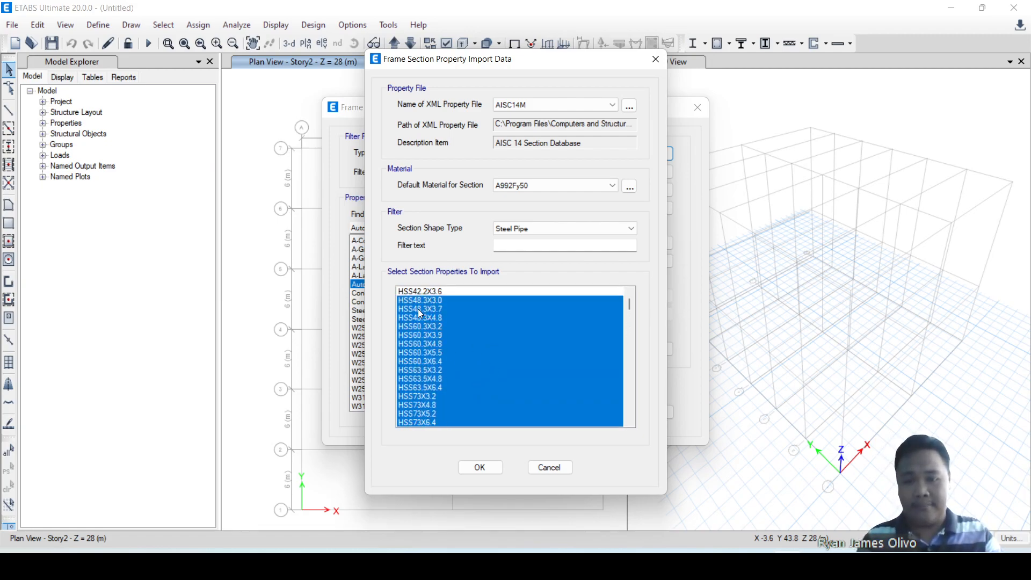
scroll(459, 381, down, 20)
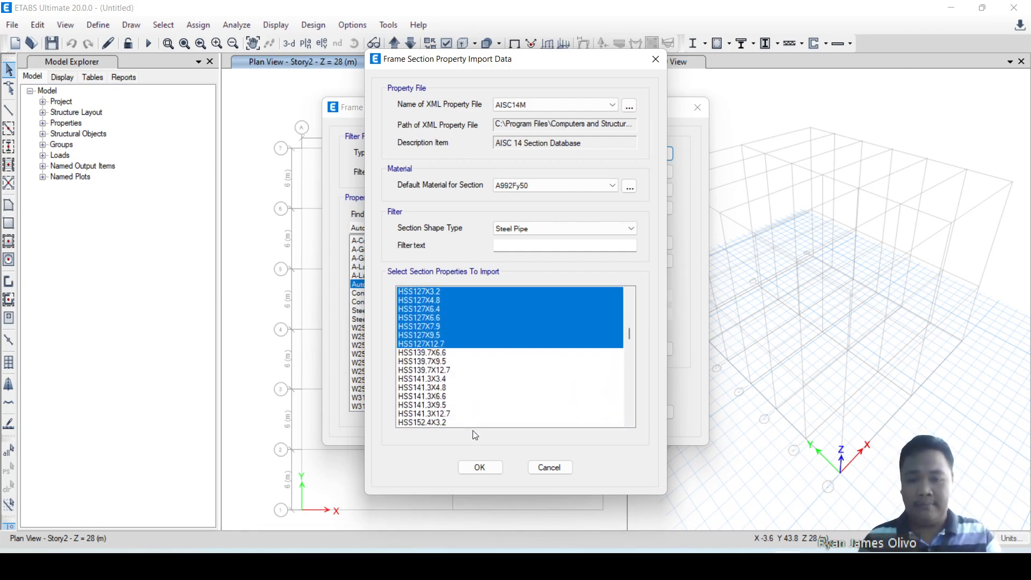
click(480, 467)
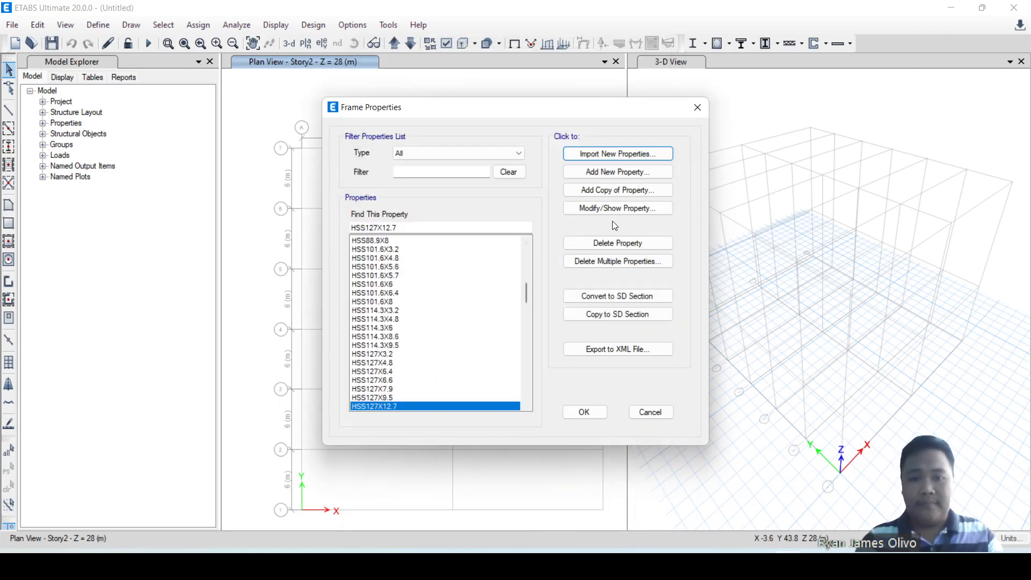
Add a new steel auto-select frame section property named Auto_HSSPipe.
click(620, 172)
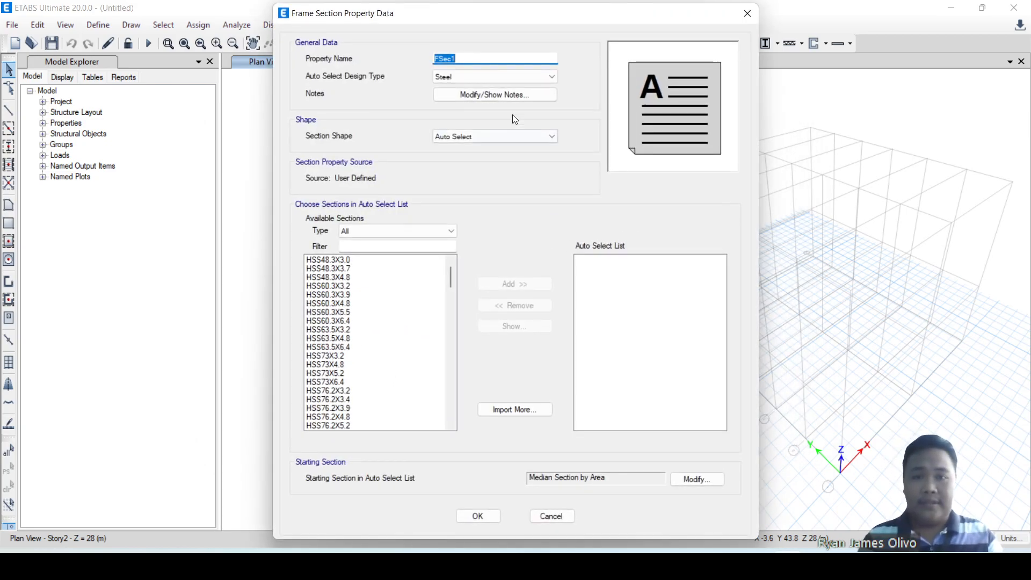
text(Auto)
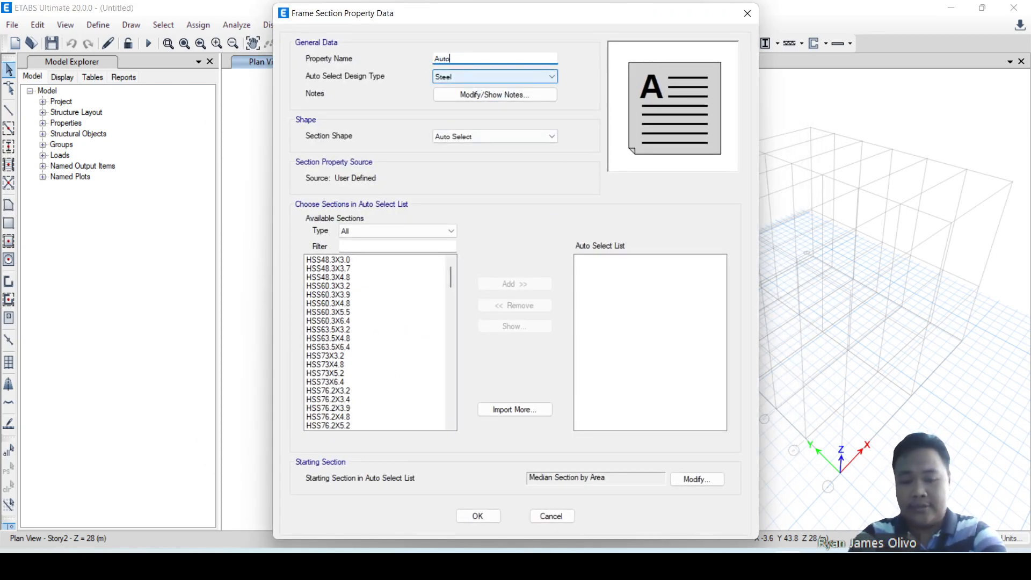
text(_HSSPipe)
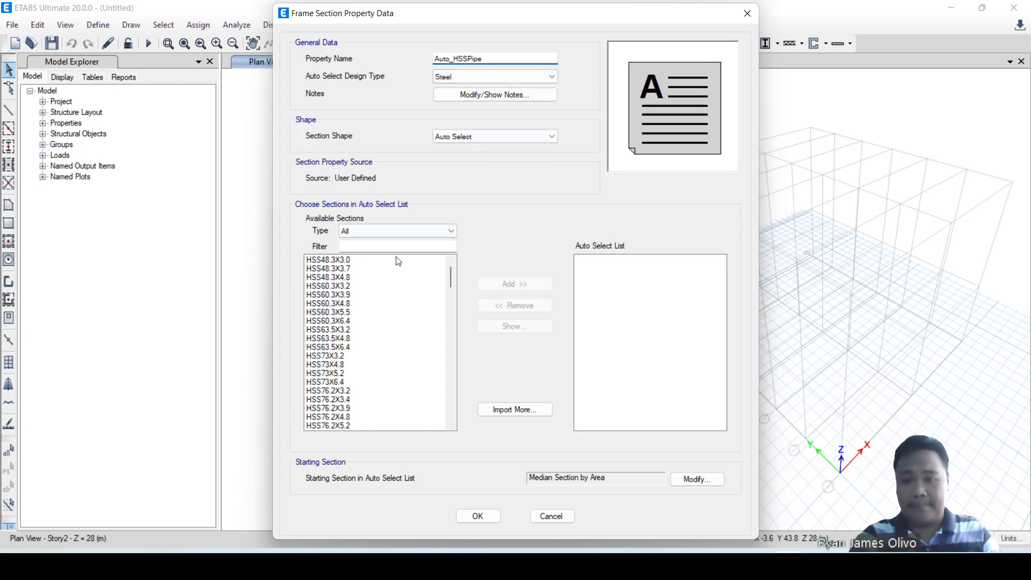
Fill the auto select list of Auto_HSSPipe with sections HSS48.3X3.0 through HSS127X12.7, and accept the frame properties.
click(388, 268)
click(375, 259)
scroll(377, 297, down, 4)
scroll(377, 297, down, 10)
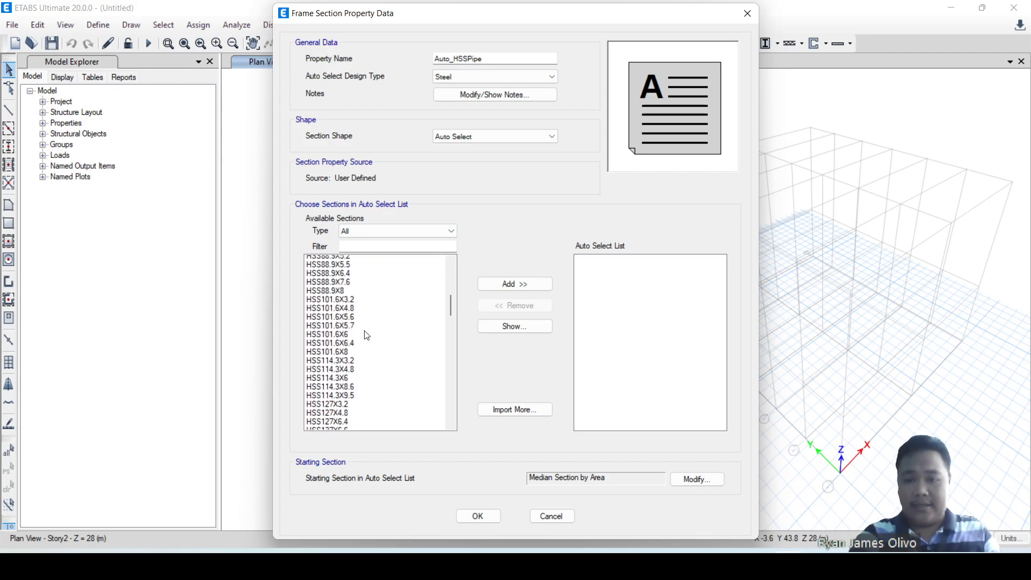
scroll(367, 335, down, 1)
shift+click(359, 309)
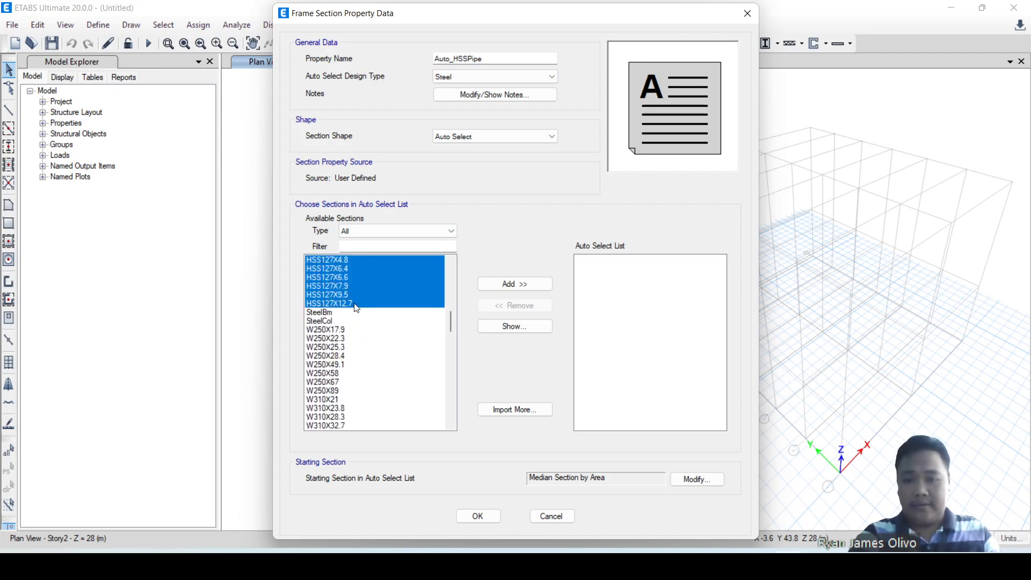
drag(453, 325, 452, 277)
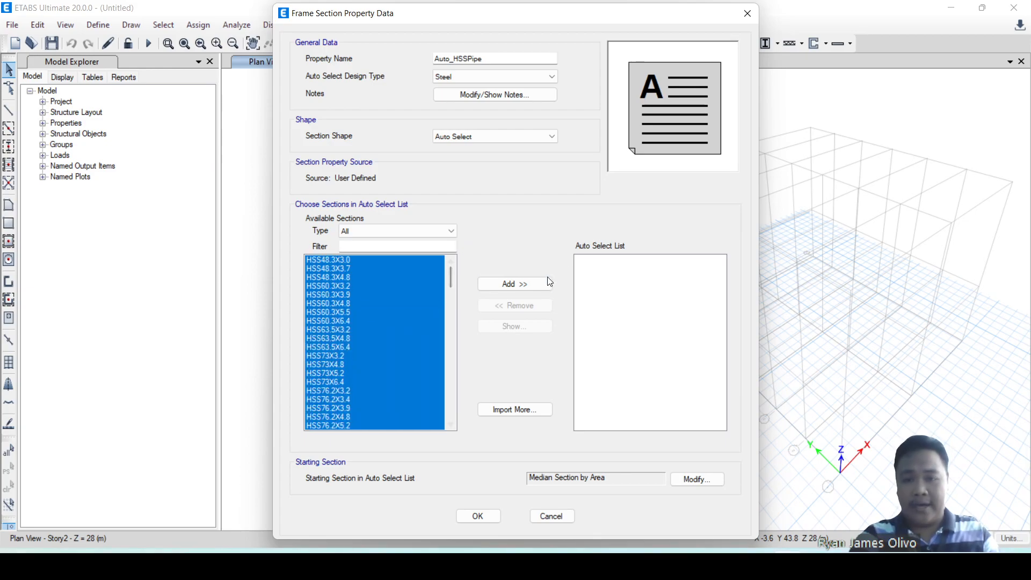
click(525, 280)
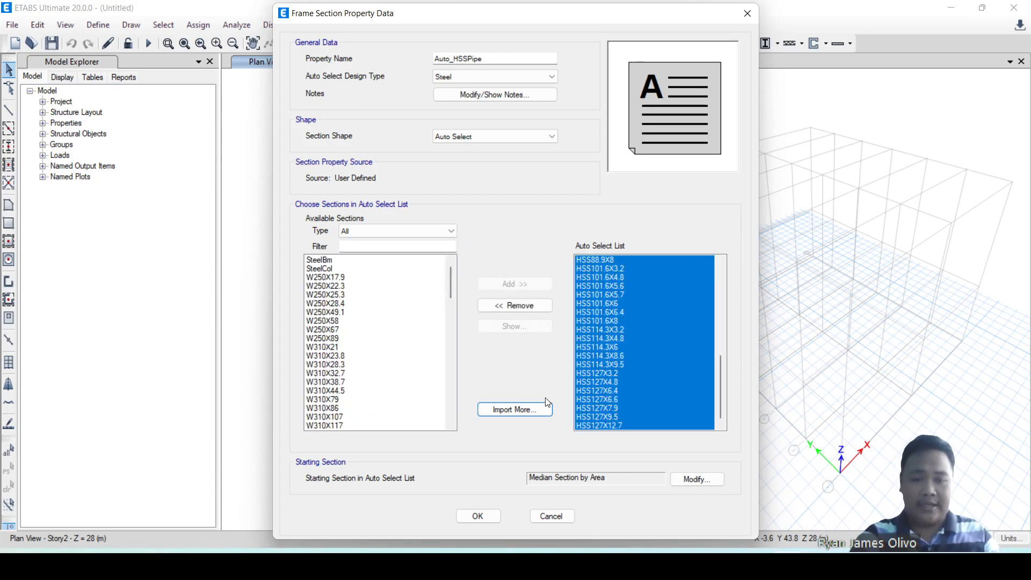
click(479, 518)
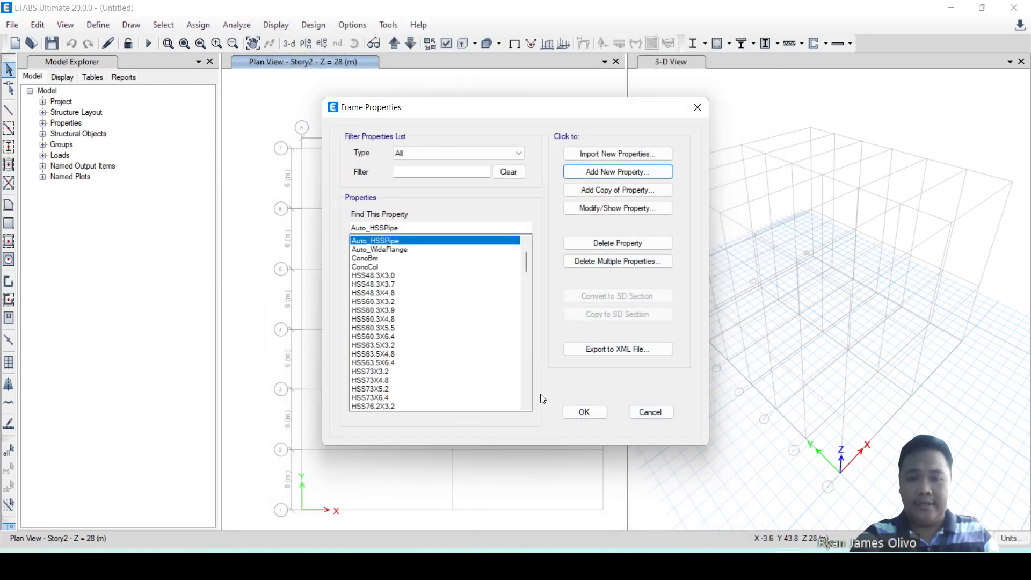
click(584, 410)
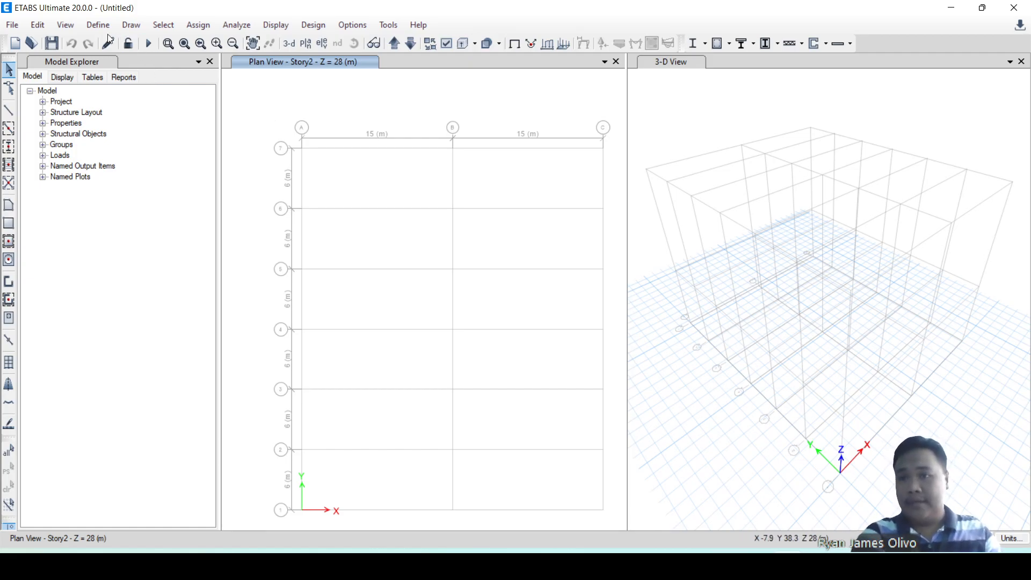
Try adding a Wind load pattern named w with ASCE 7-16 as its auto lateral load.
click(89, 27)
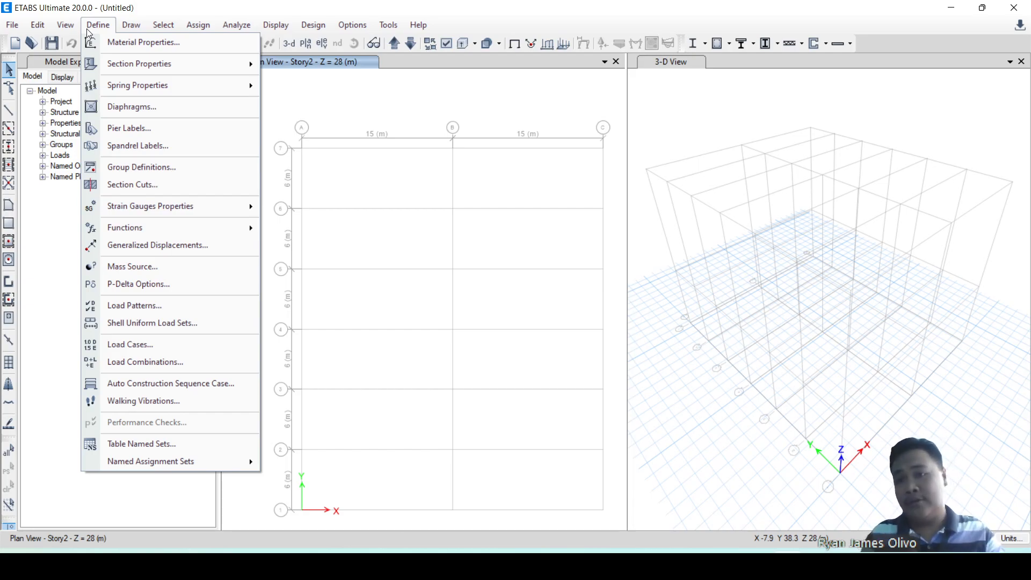
mouse_move(120, 62)
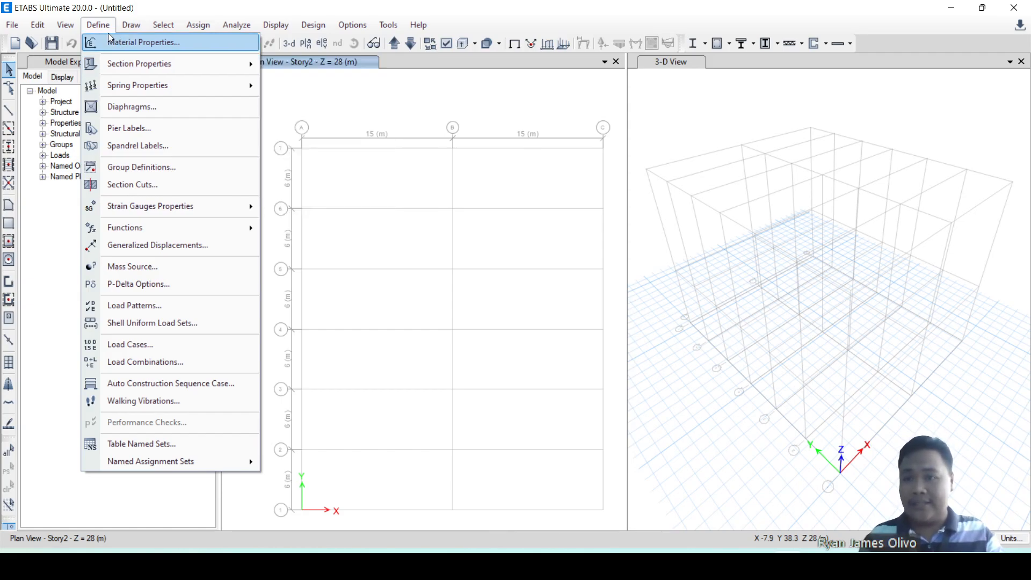
click(156, 306)
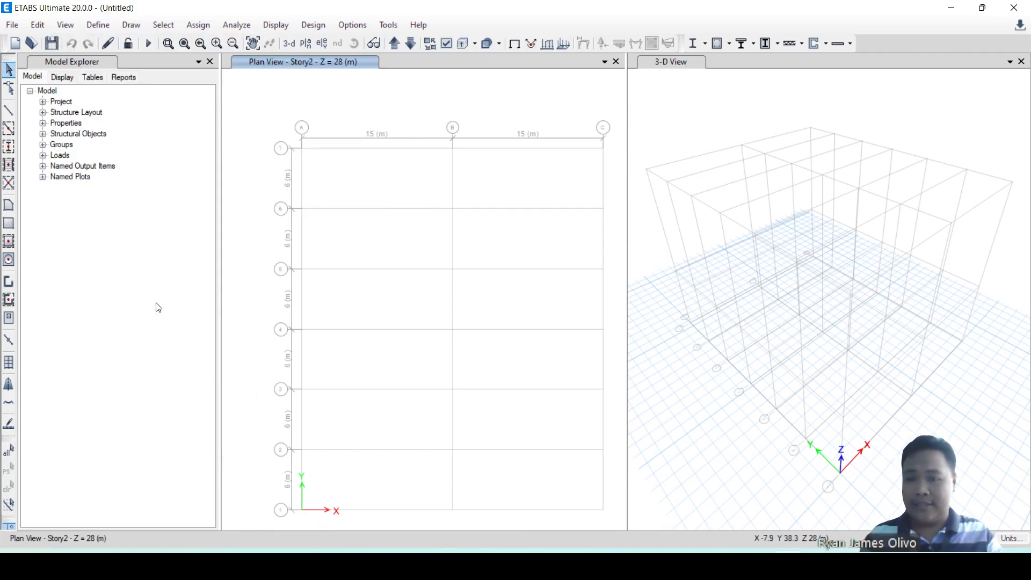
double_click(330, 247)
text(w)
click(457, 247)
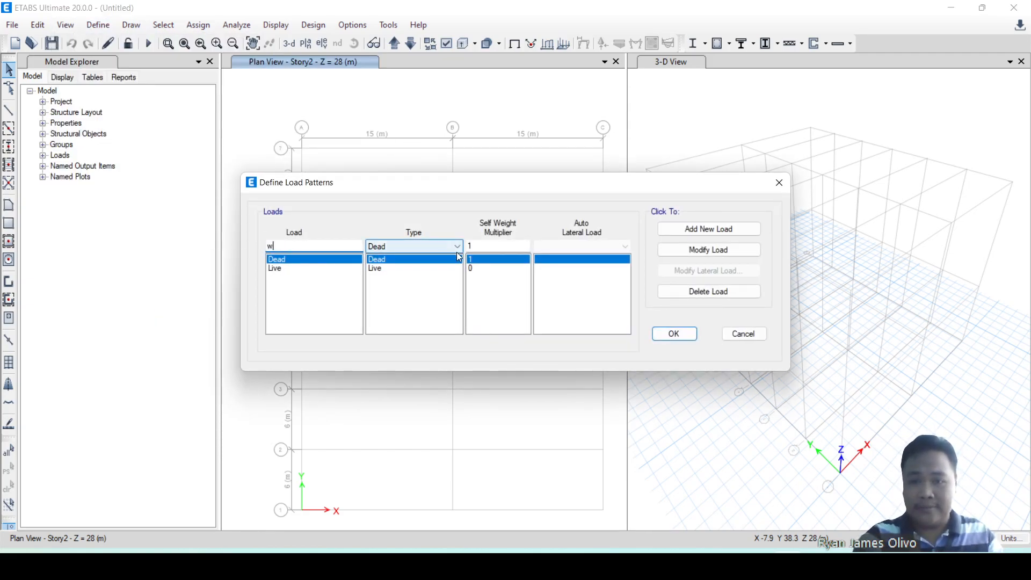
click(406, 346)
click(580, 246)
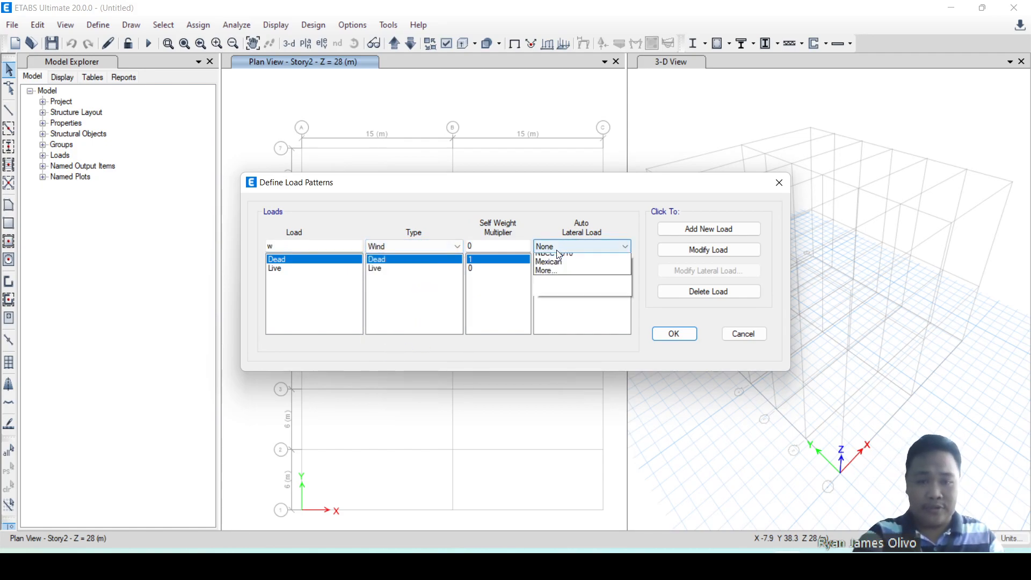
click(558, 267)
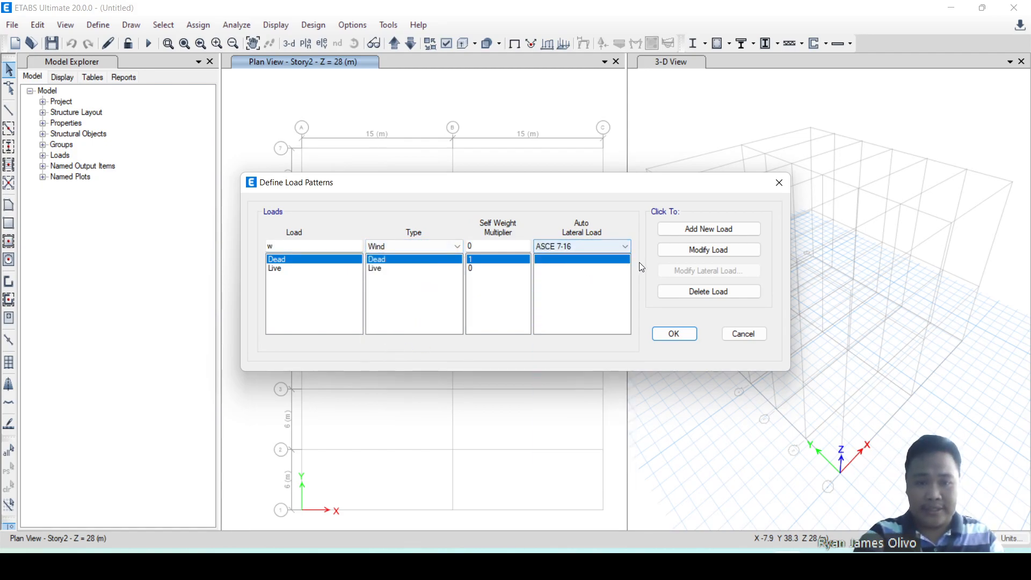
click(710, 230)
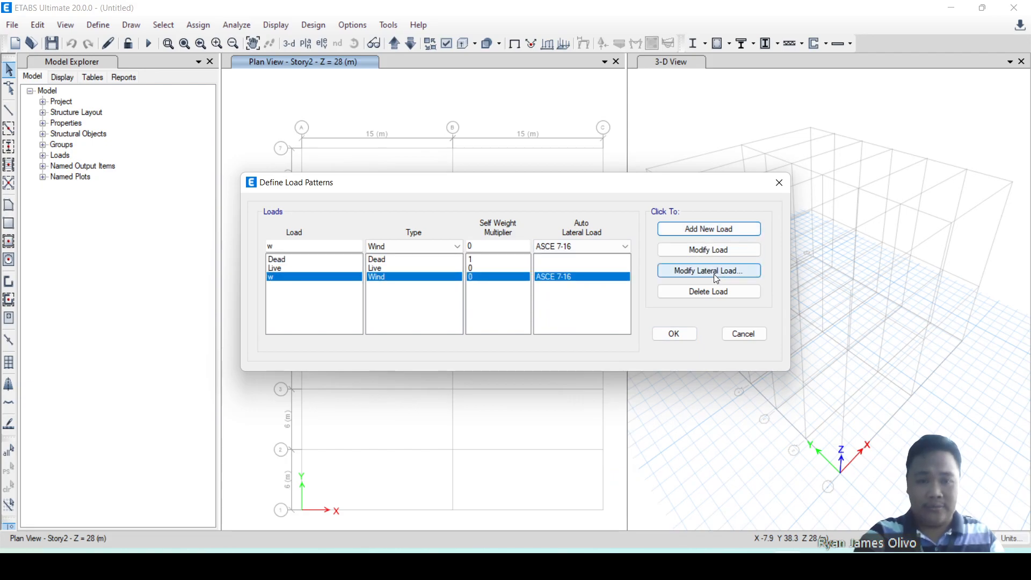
Try wind exposure from frame and shell objects with shell objects included for pattern w, and discard the load pattern changes.
click(712, 271)
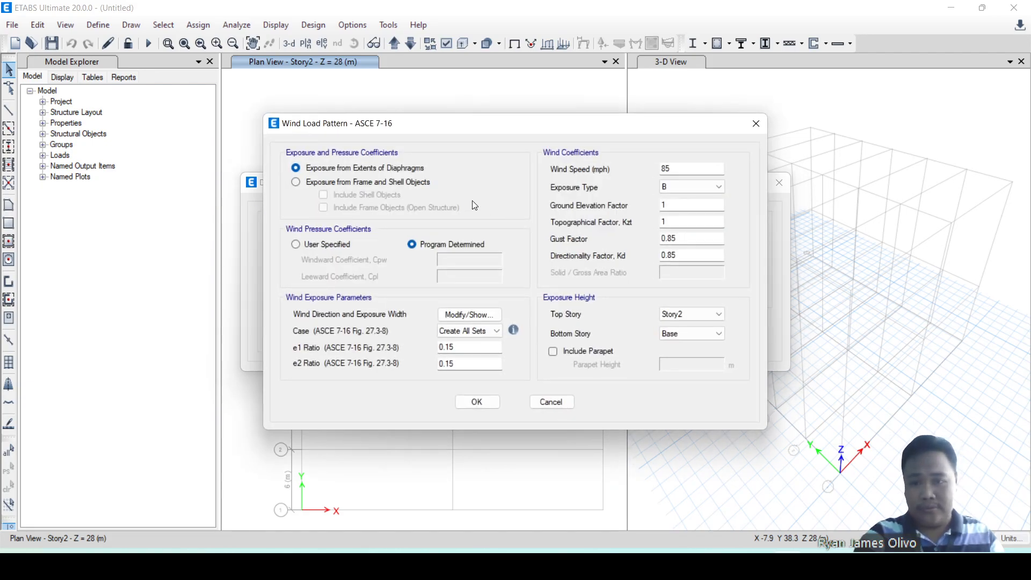
click(390, 184)
click(386, 194)
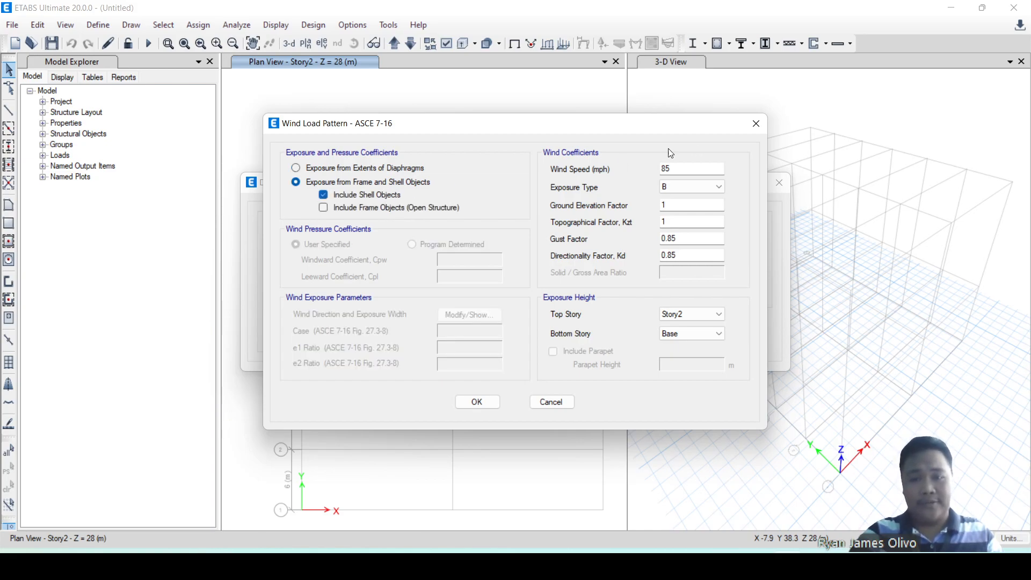
click(756, 123)
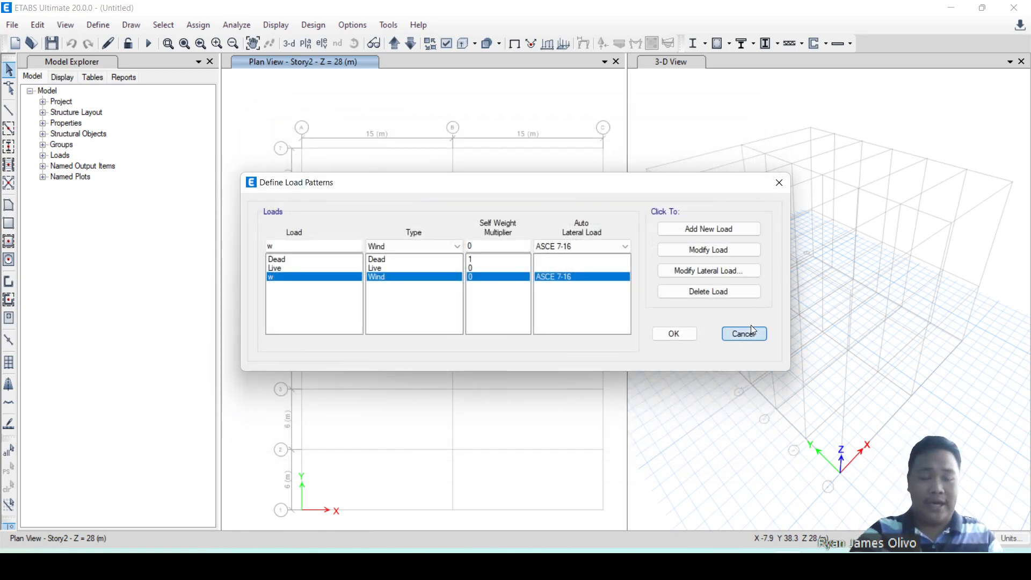
click(728, 334)
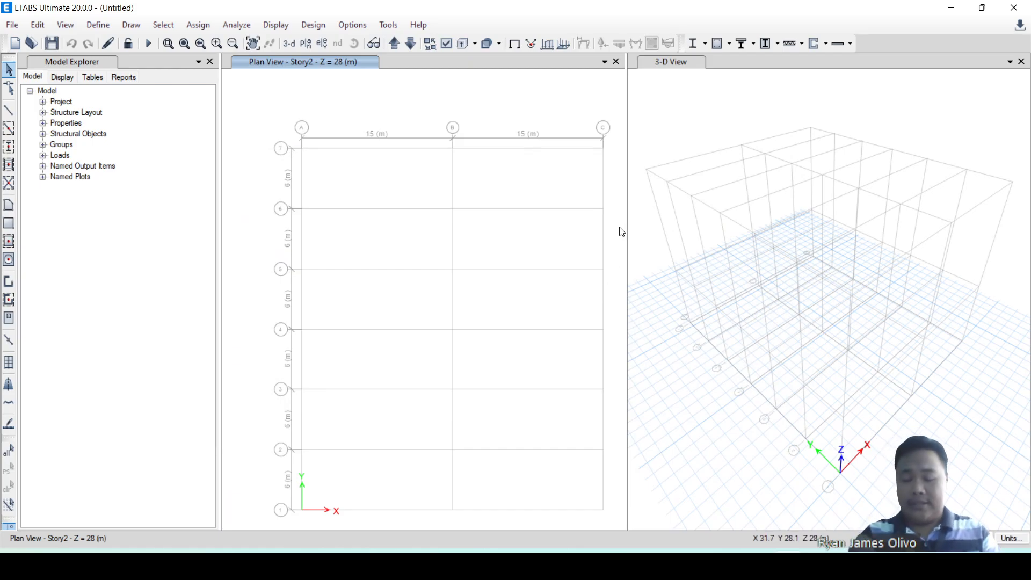
Add a new slab section property named Cladding_Roof.
click(101, 26)
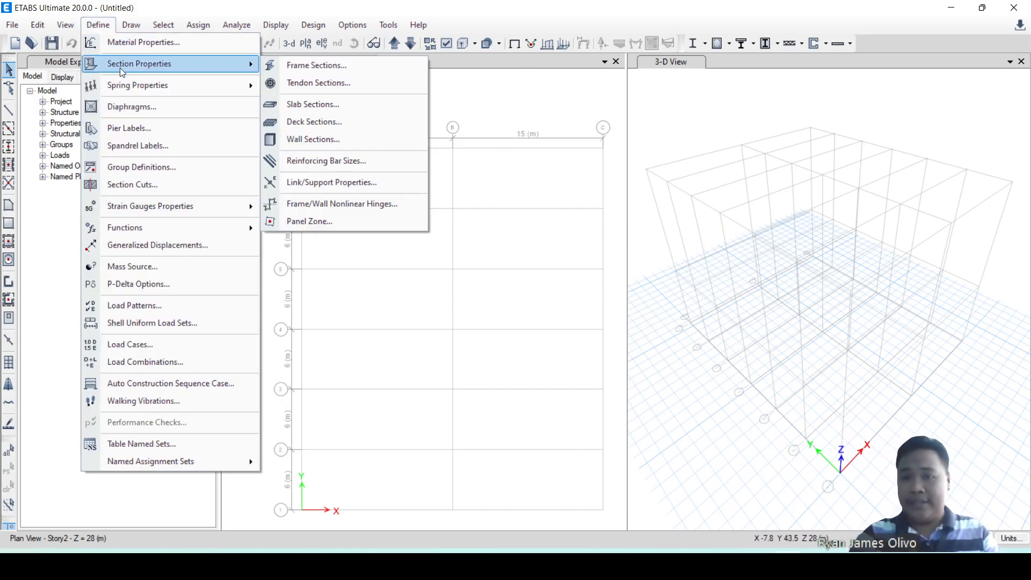
click(314, 104)
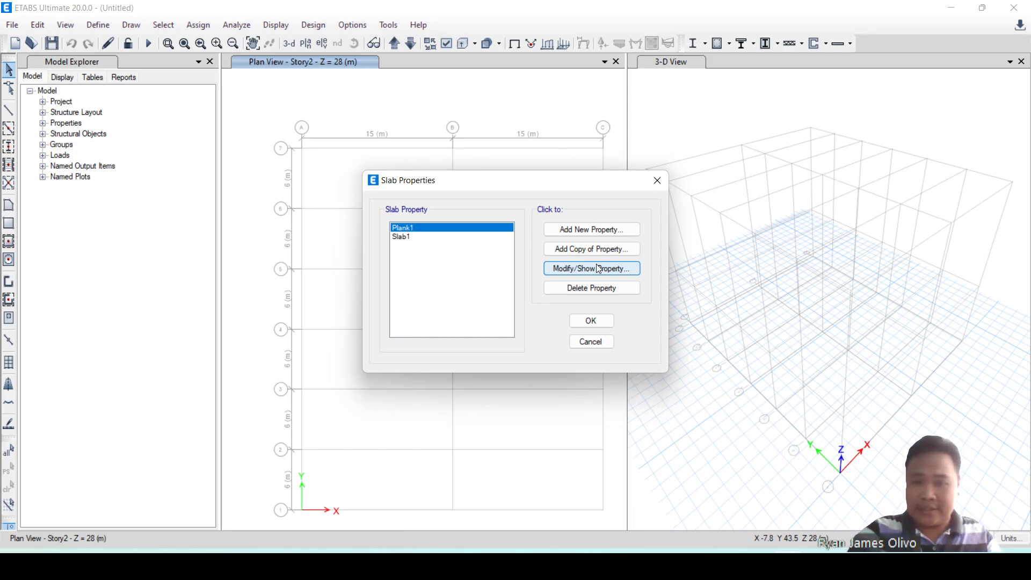
click(604, 230)
drag(536, 134, 467, 132)
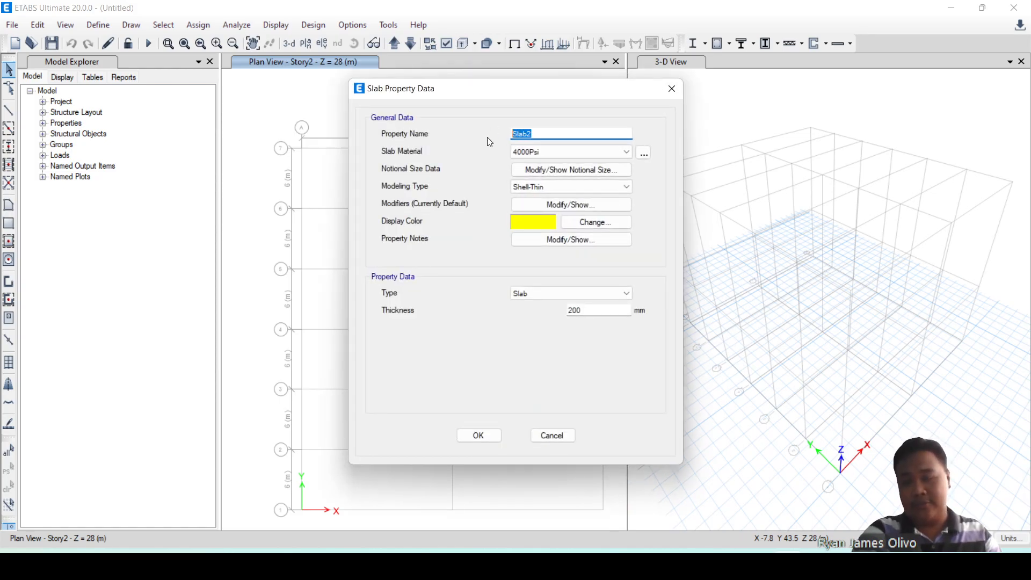
text(Cladd)
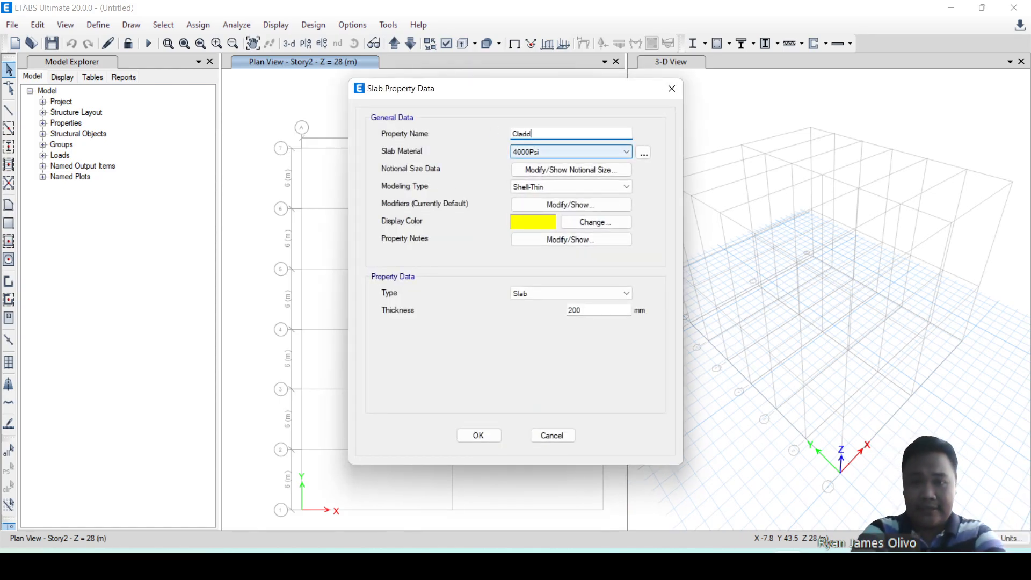
text(ing_Roof)
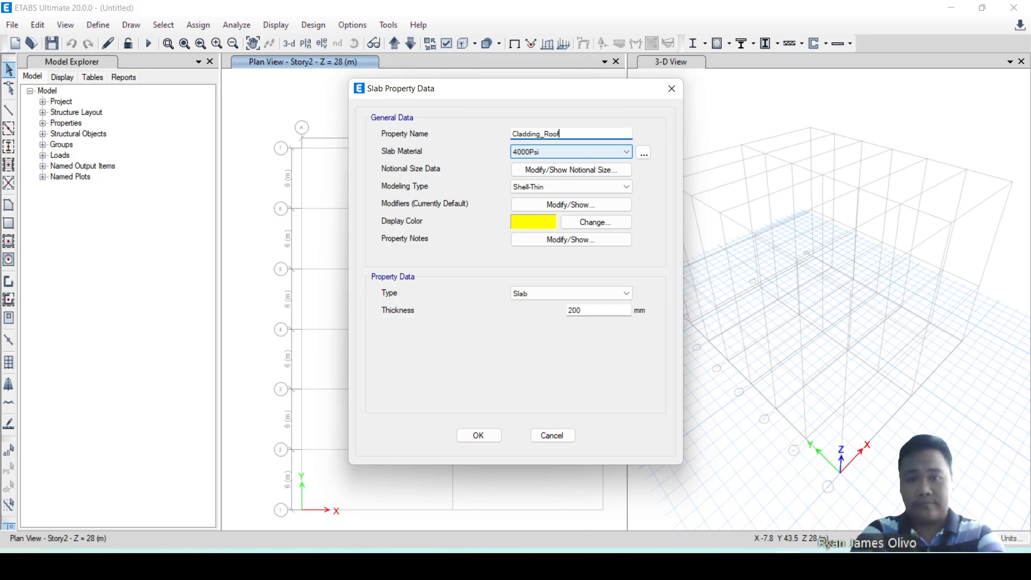
Set the modeling type of the Cladding_Roof slab property to Membrane, keeping 4000Psi as the material.
click(576, 145)
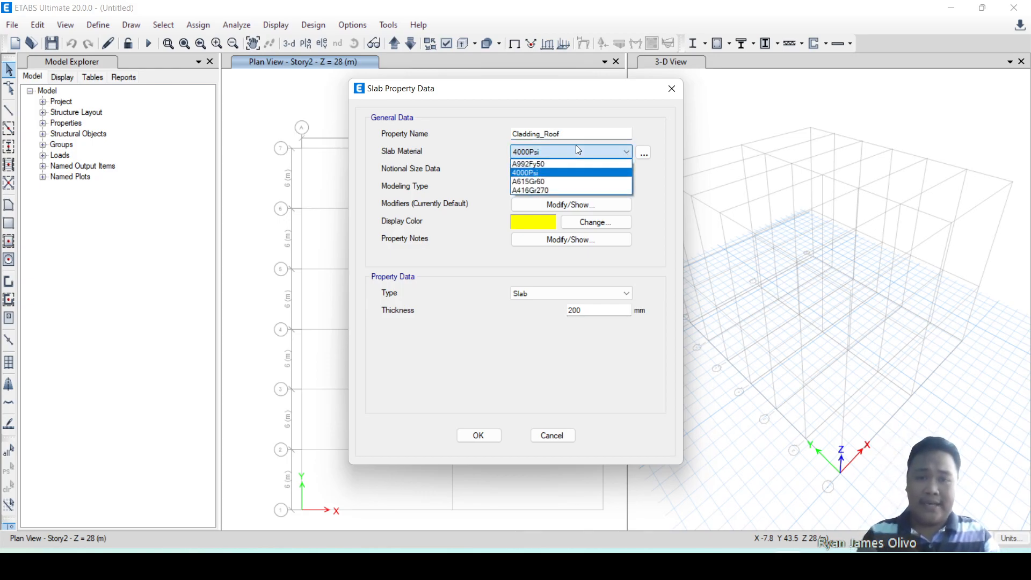
click(575, 145)
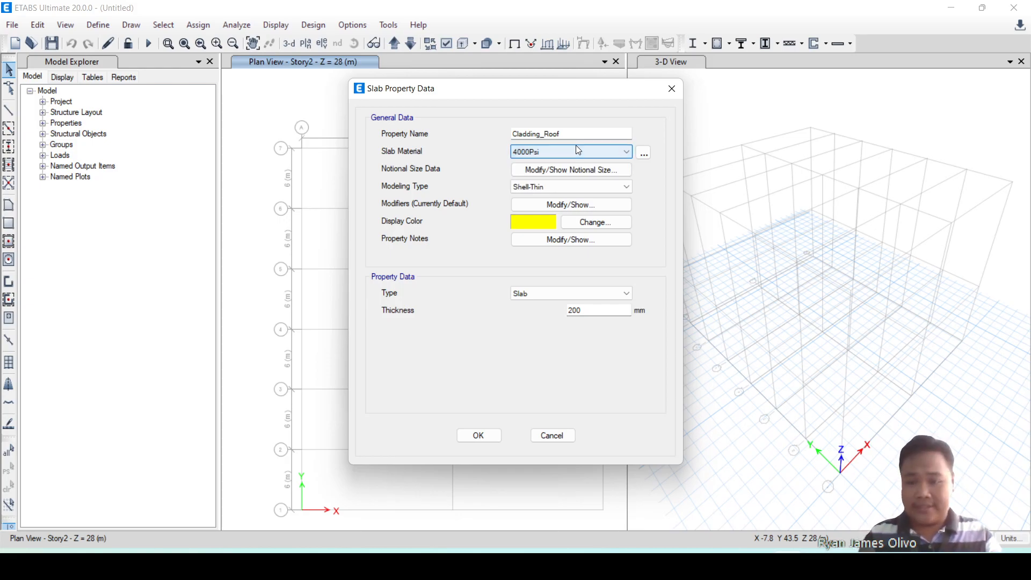
click(582, 194)
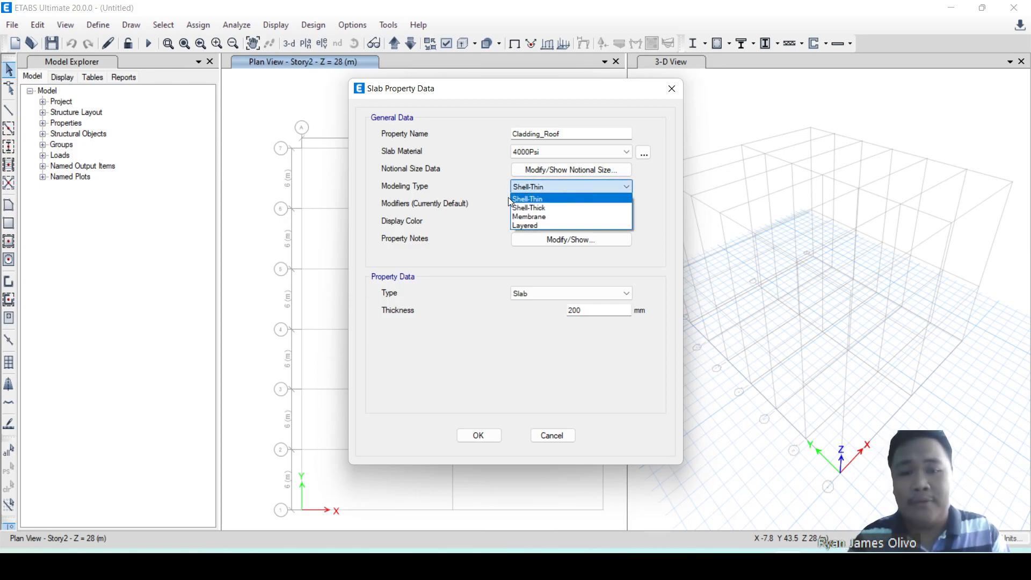
click(528, 218)
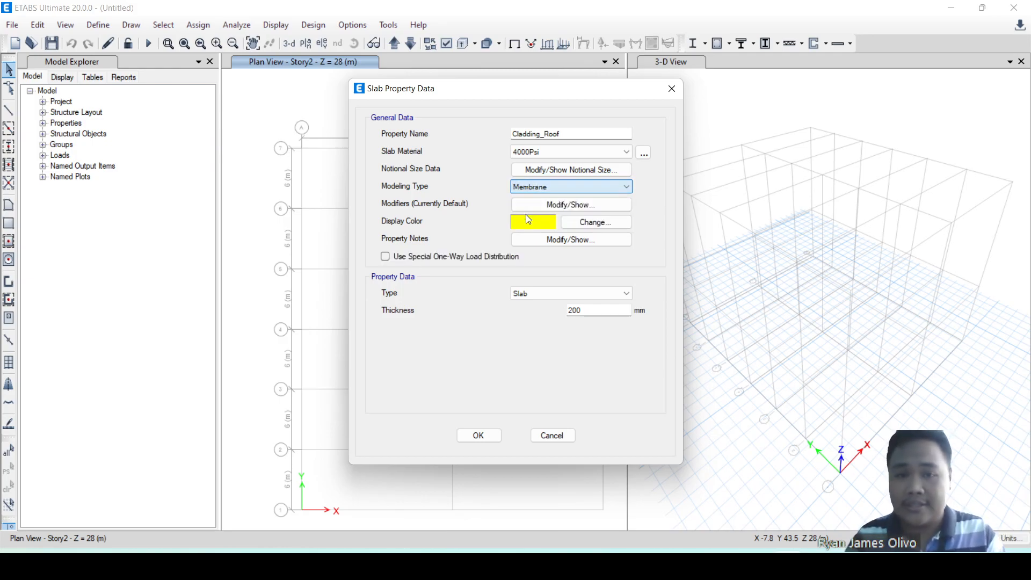
click(530, 187)
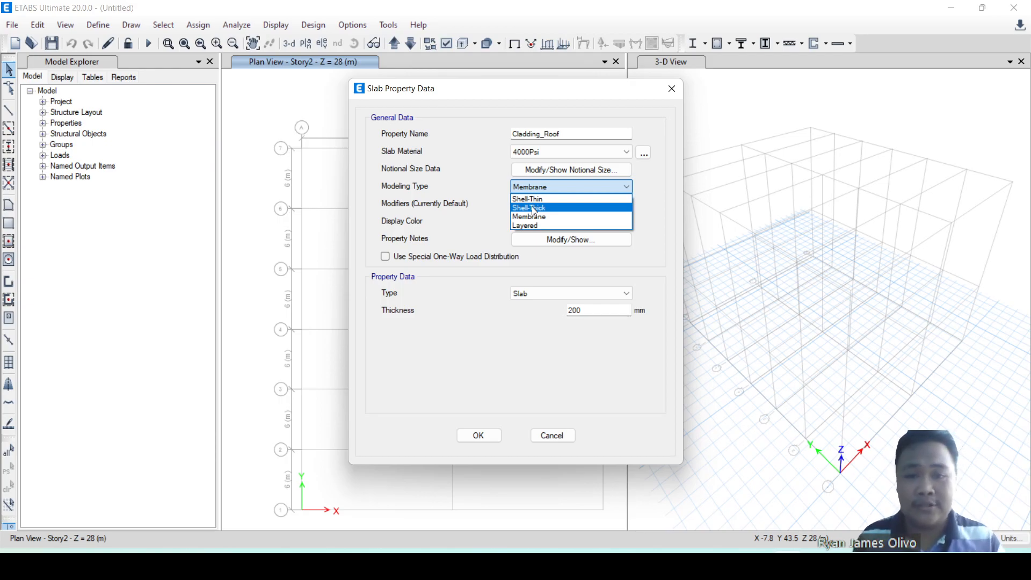
click(534, 217)
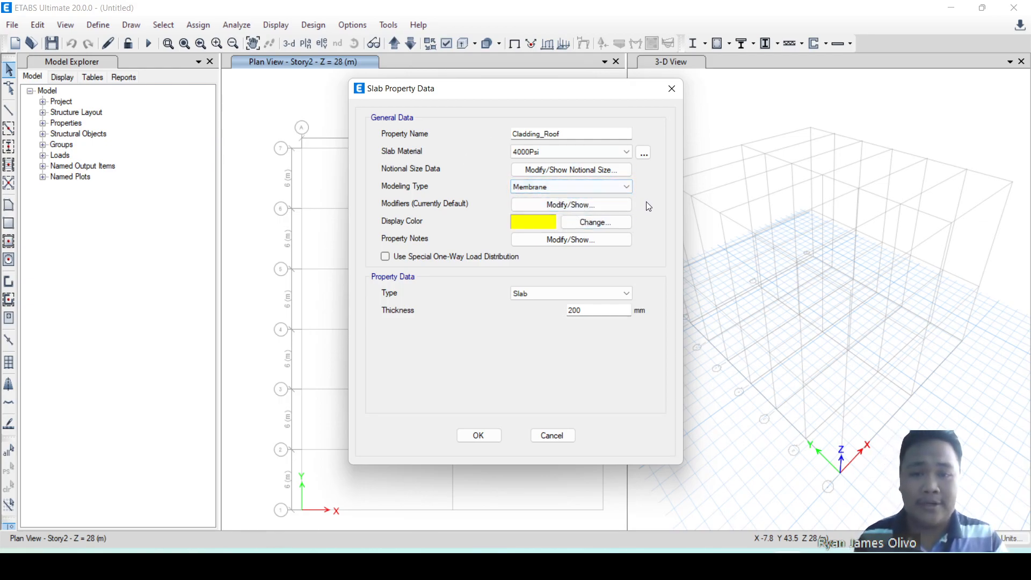
Set all membrane, bending, shear, mass and weight modifiers of Cladding_Roof to 0.
click(593, 206)
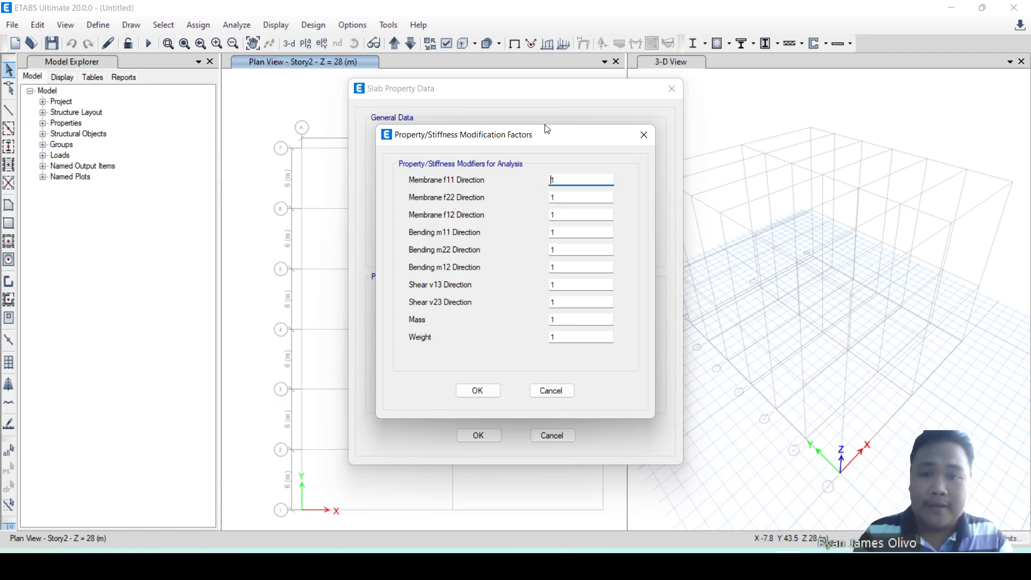
drag(525, 142, 648, 186)
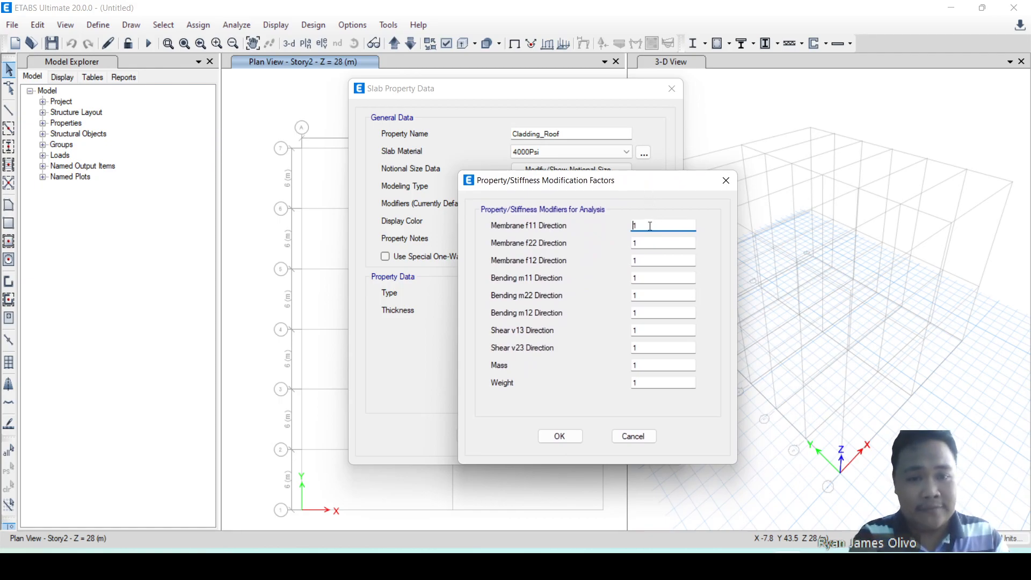
key(Tab)
key(Tab)
text(0)
key(Tab)
text(0)
key(Tab)
text(0)
key(Tab)
text(0)
key(Tab)
text(0)
key(Tab)
text(0)
key(Tab)
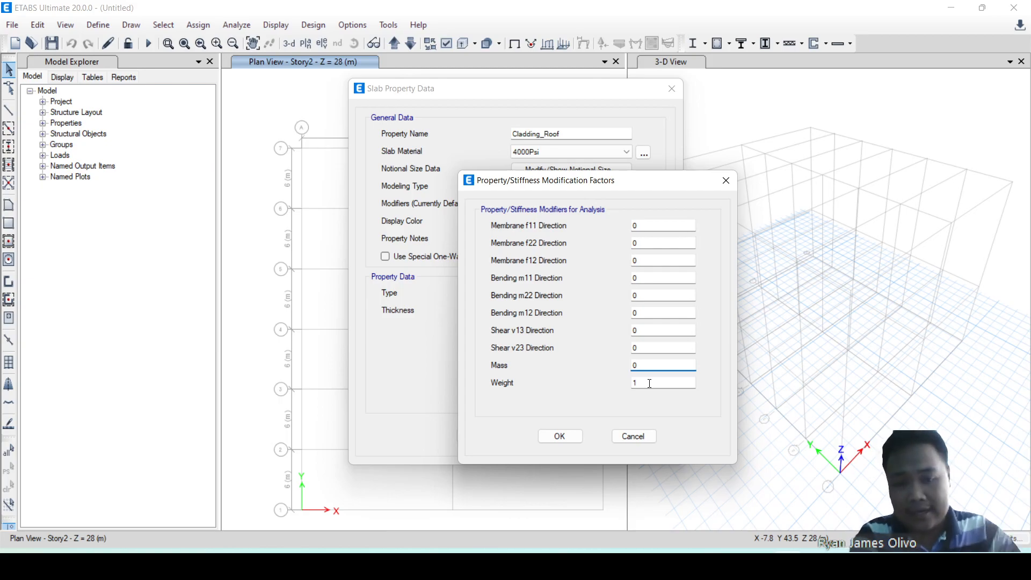
key(Tab)
text(0)
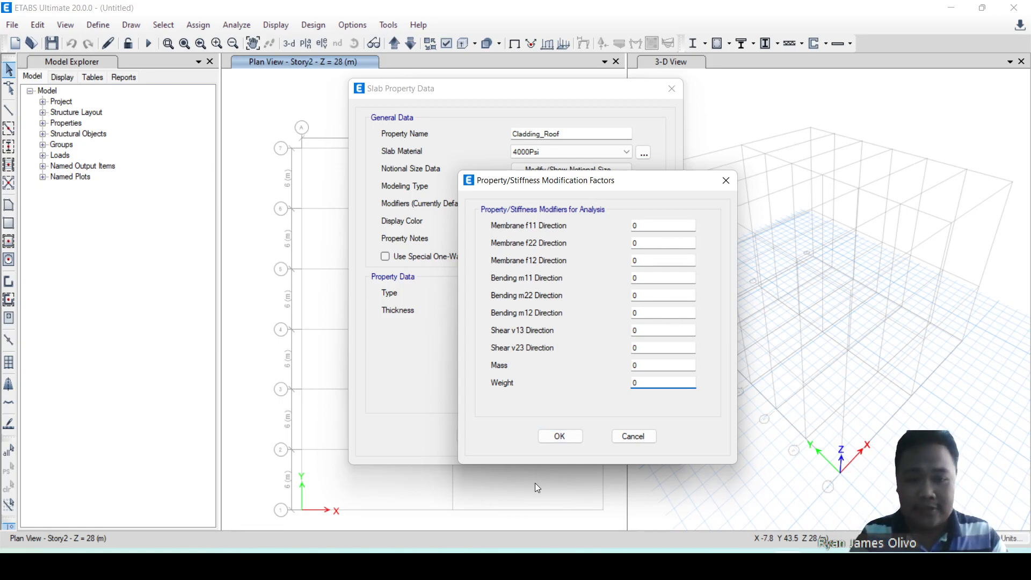
click(560, 437)
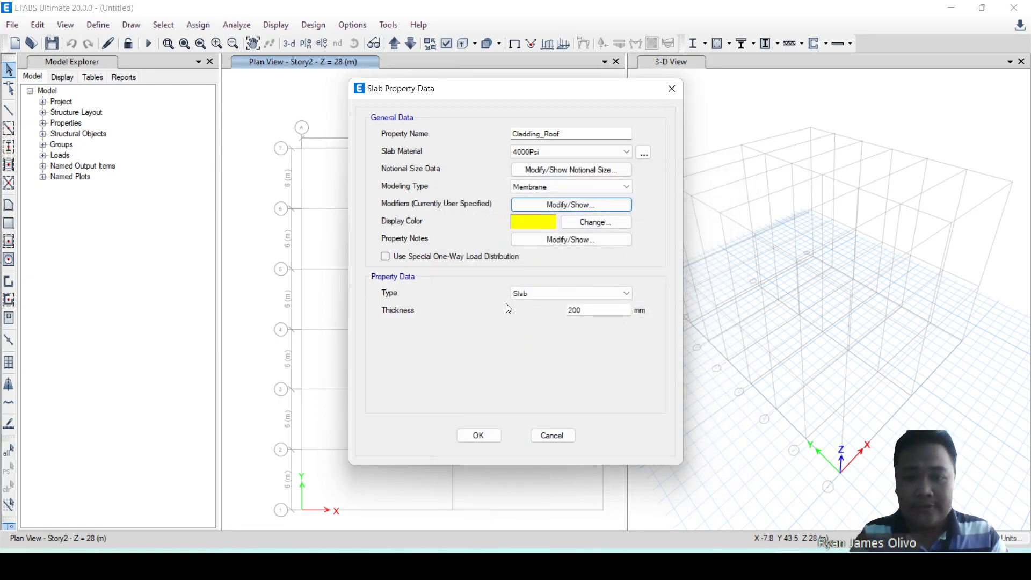
Keep Slab as the property type of Cladding_Roof and accept the slab properties.
click(566, 298)
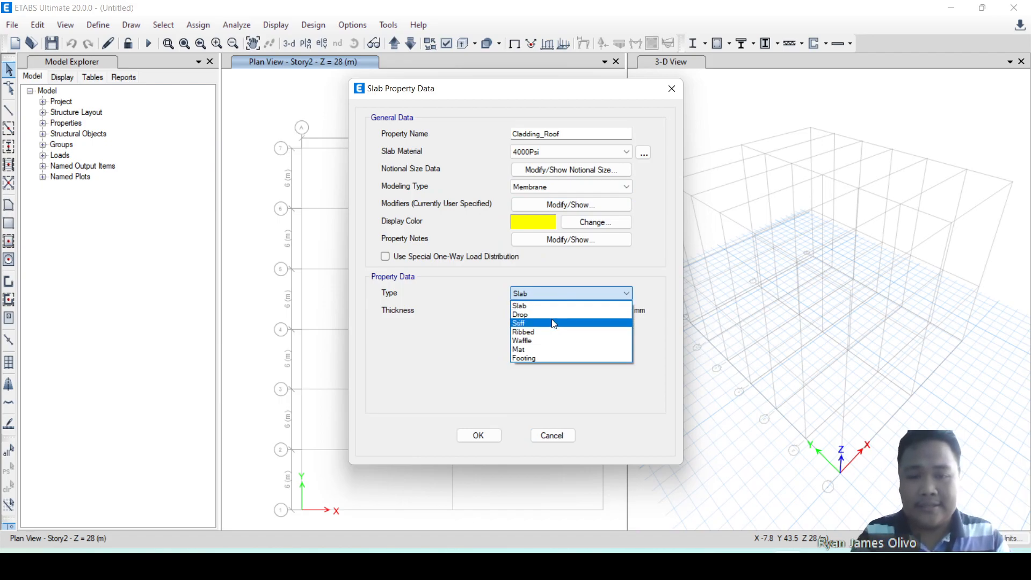
click(537, 307)
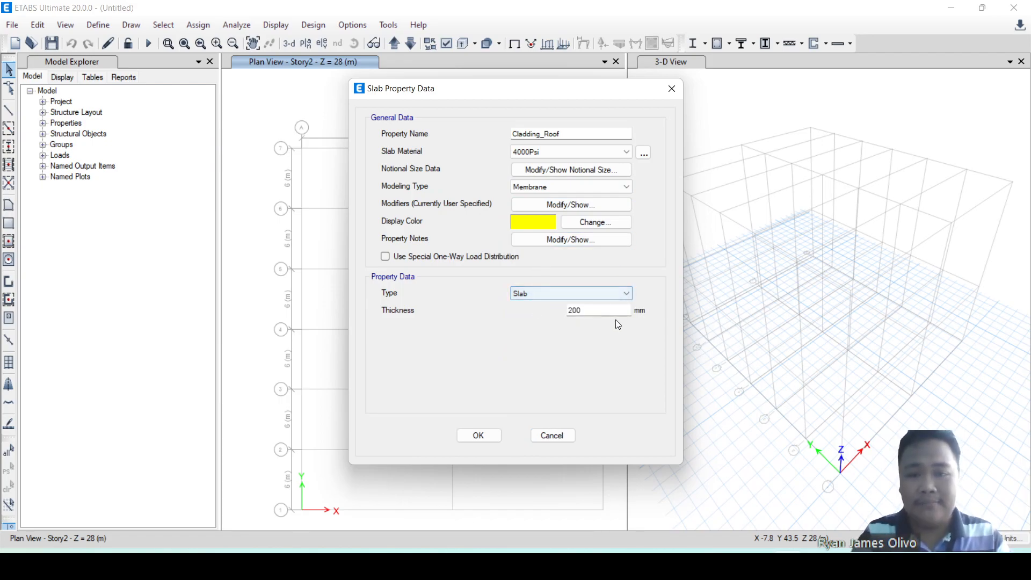
click(562, 207)
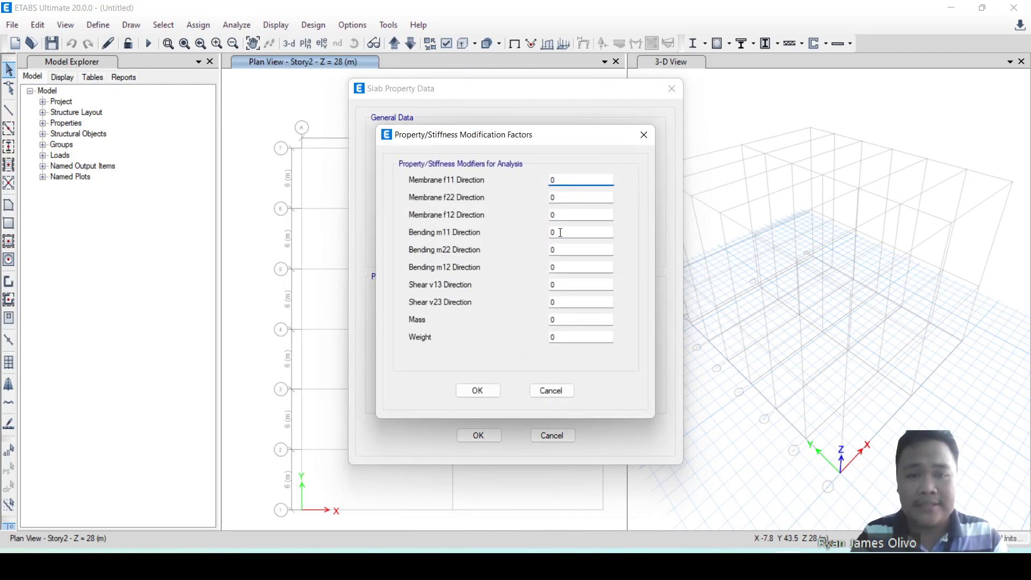
click(494, 390)
click(498, 436)
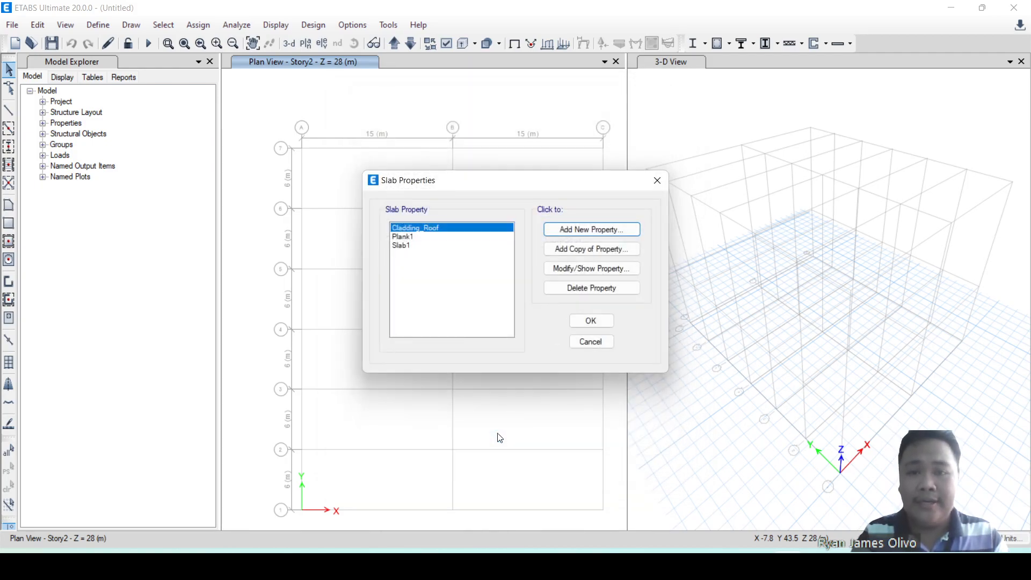
click(582, 327)
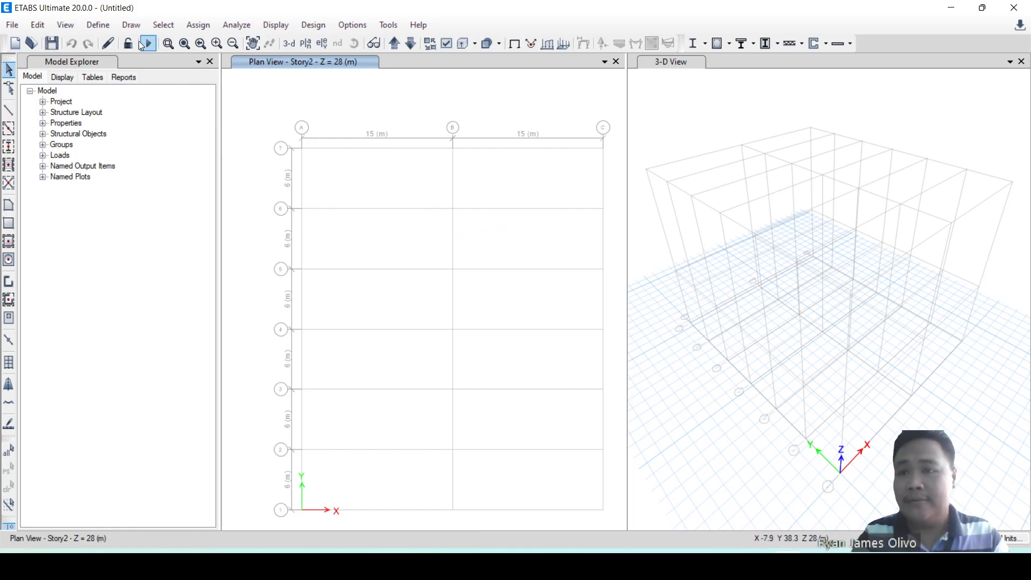
Add a new wall section property named Cladding_Wall and set its modeling type to Membrane.
click(111, 26)
mouse_move(122, 63)
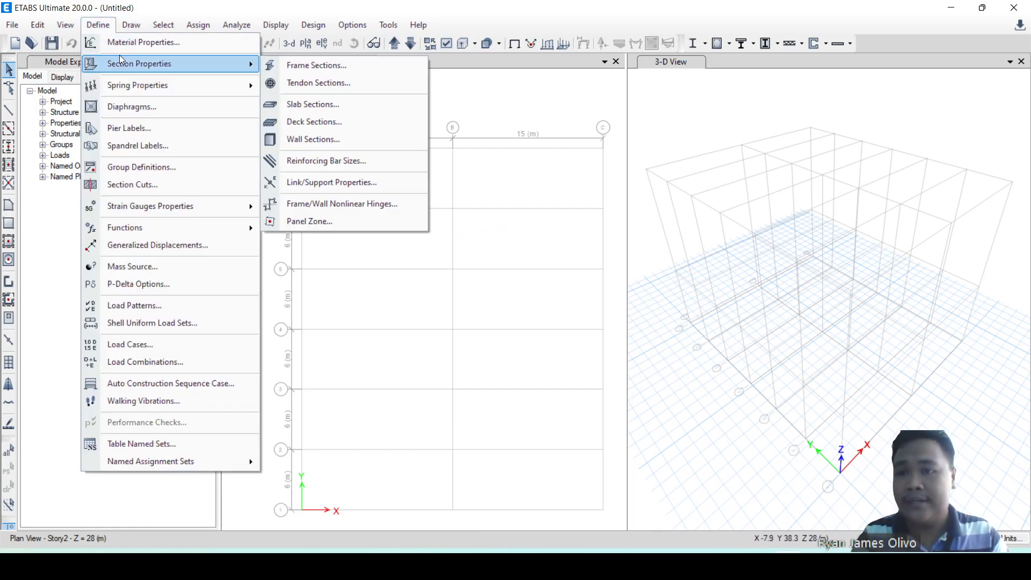
click(317, 139)
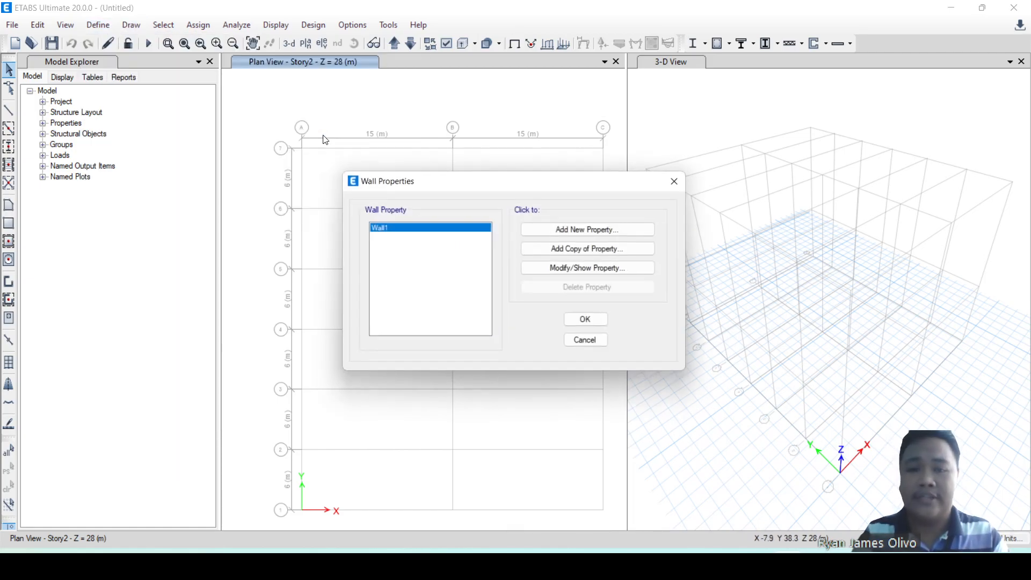
click(584, 231)
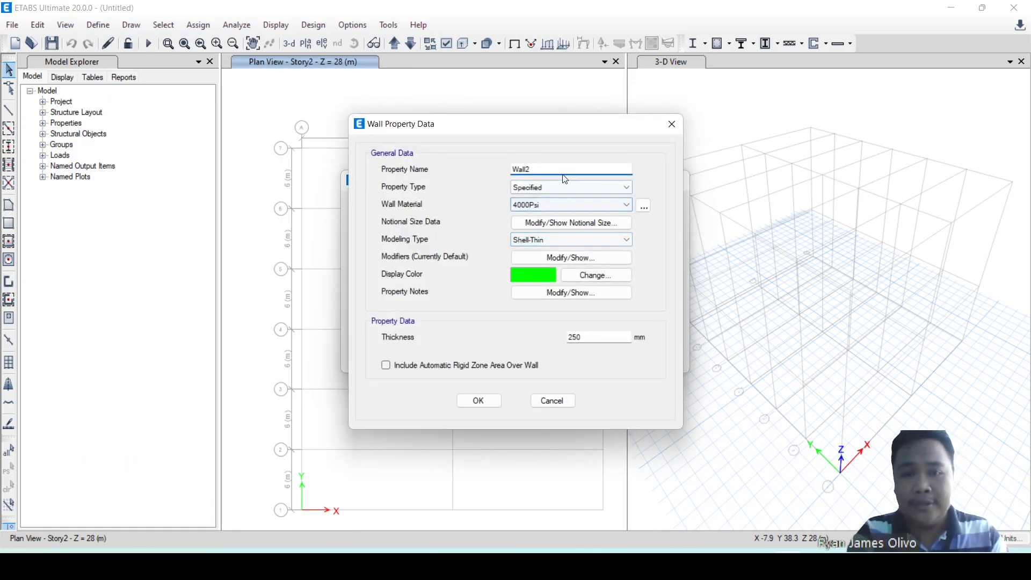
text(Cladding_)
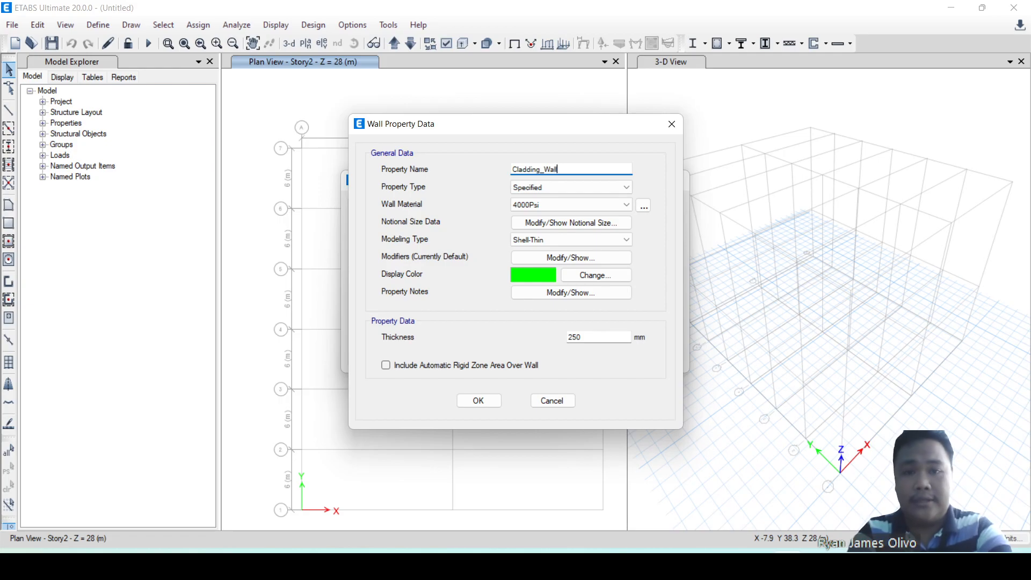
text(Wall)
click(531, 240)
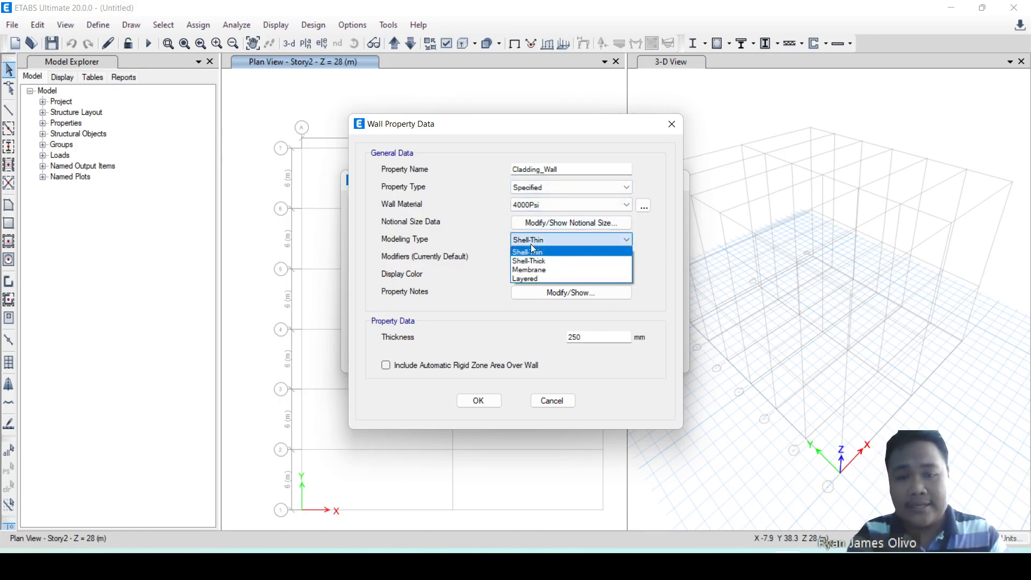
click(530, 270)
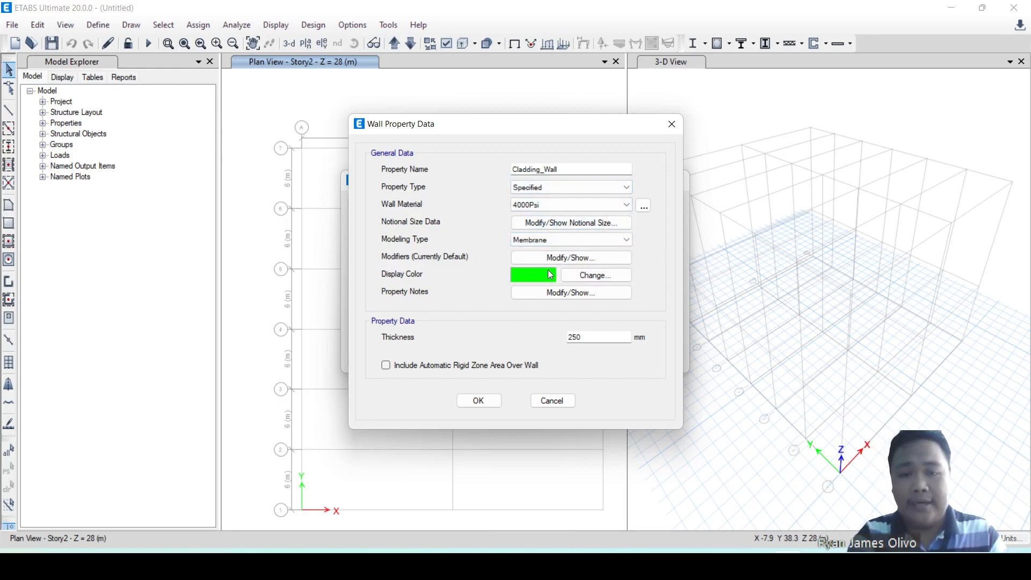
Set all membrane, bending, shear, mass and weight modifiers of Cladding_Wall to 0 and accept the wall property.
click(544, 260)
text(0)
key(Tab)
text(0)
key(Tab)
text(0)
key(Tab)
text(0)
key(Tab)
text(0)
key(Tab)
text(0)
key(Tab)
text(0)
key(Tab)
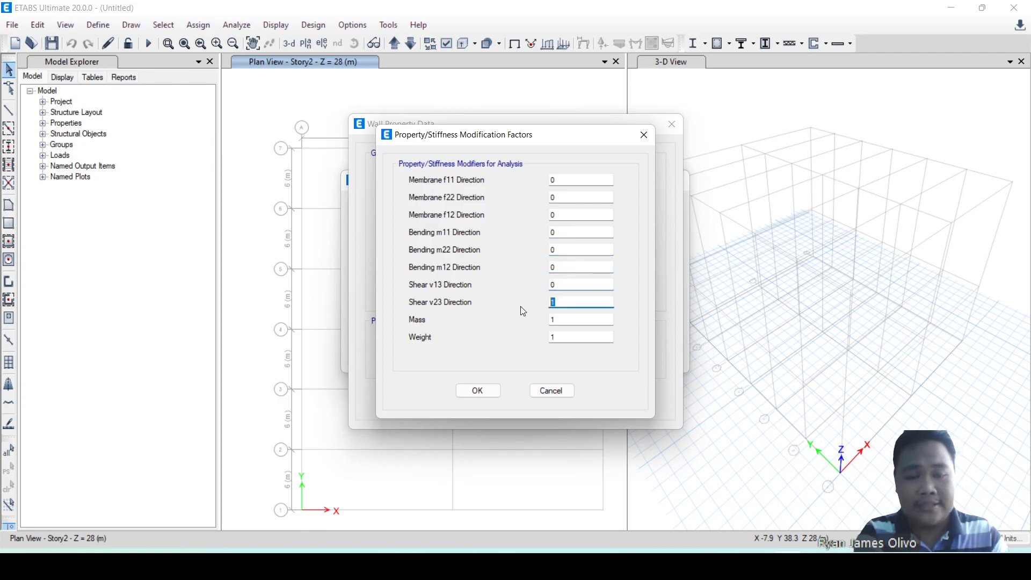
text(0)
key(Tab)
text(0)
key(Tab)
text(0)
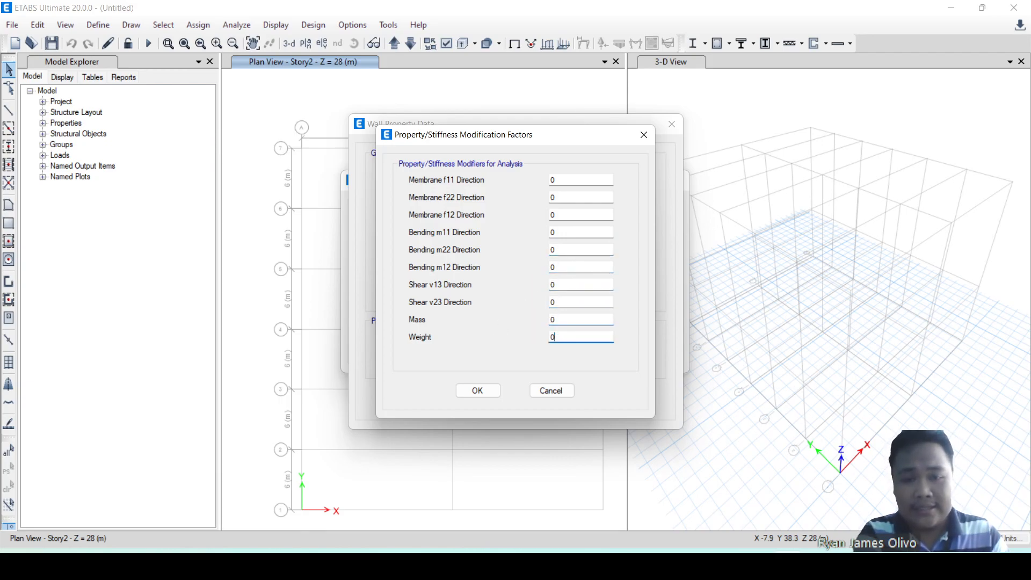
click(494, 389)
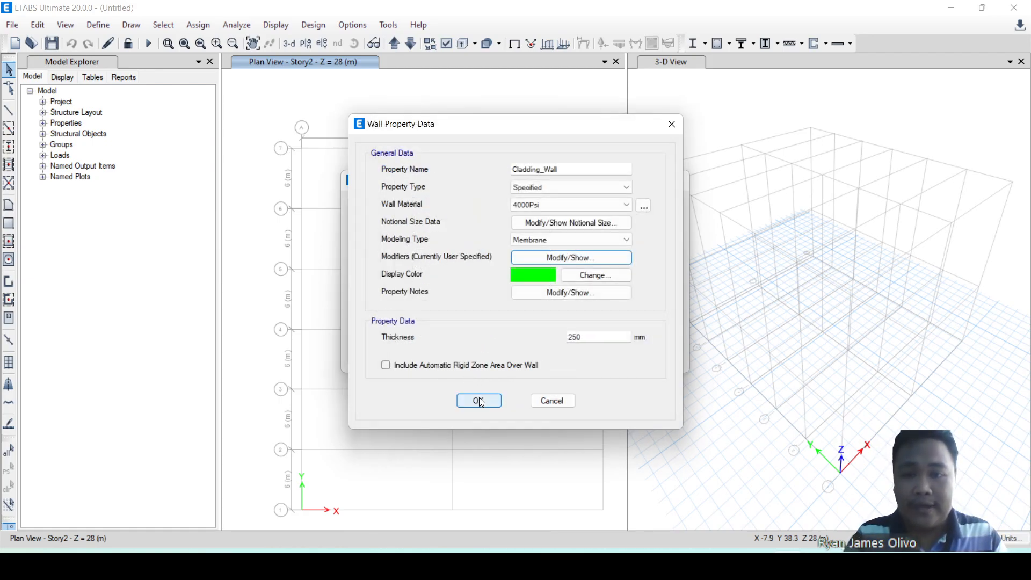
click(480, 400)
click(599, 321)
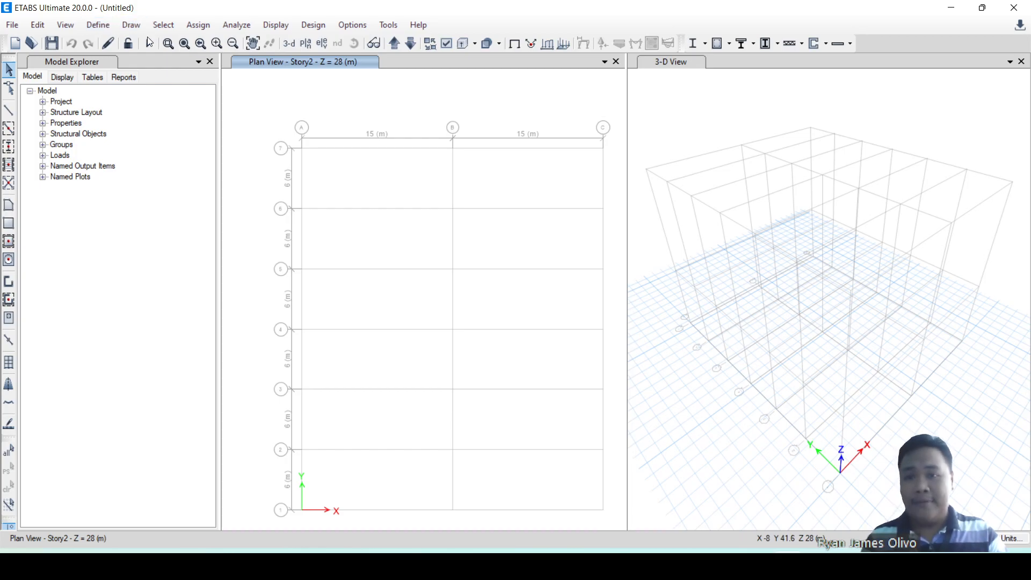
Replace the Story2 plan view with the elevation view along grid line 1.
click(324, 43)
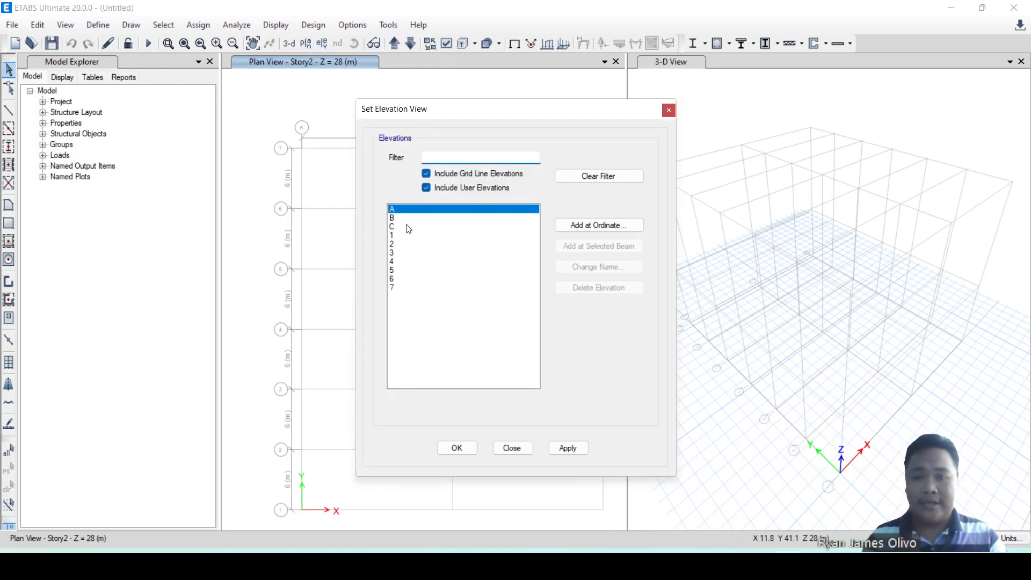
click(400, 237)
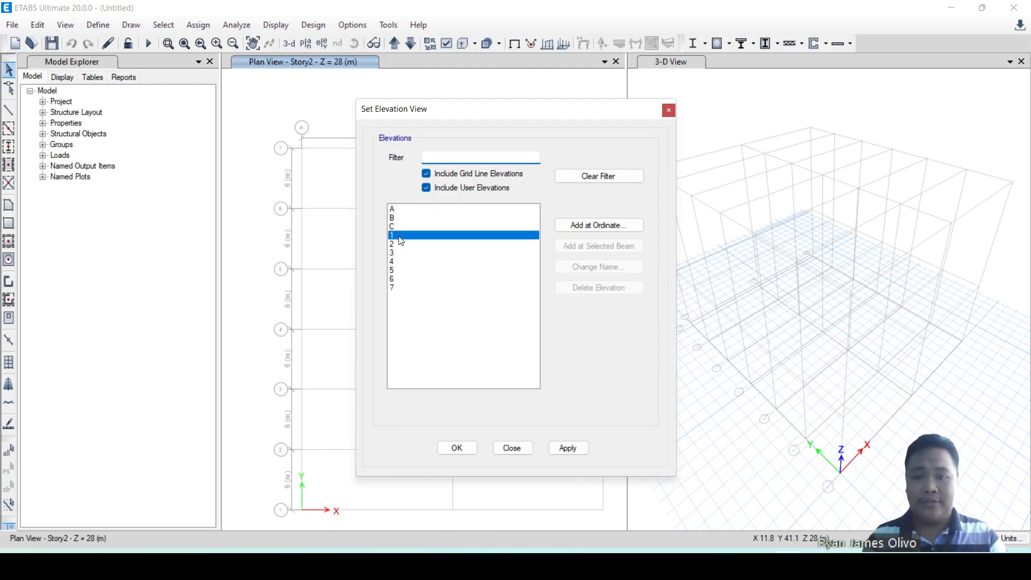
click(568, 448)
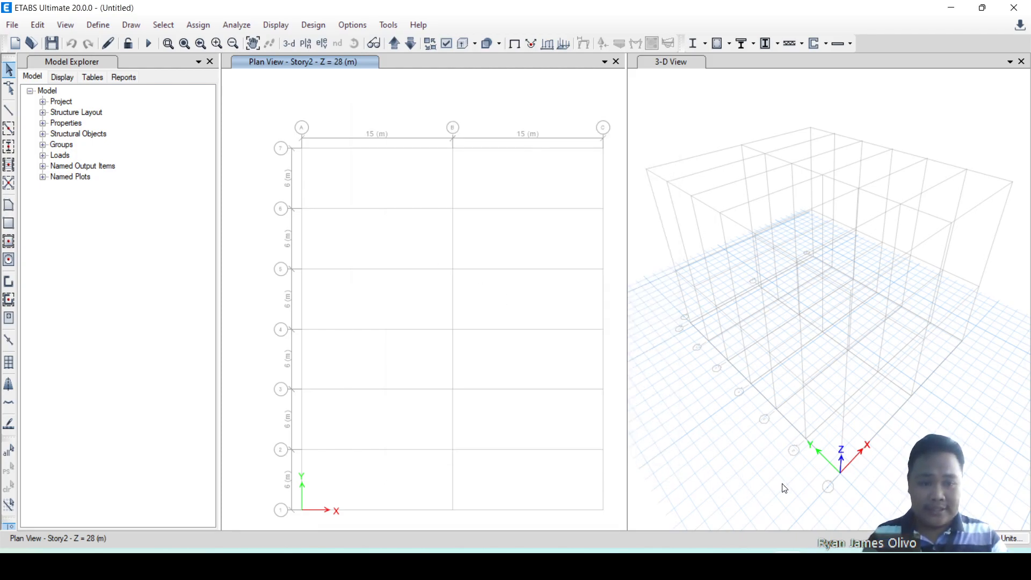
scroll(726, 311, down, 5)
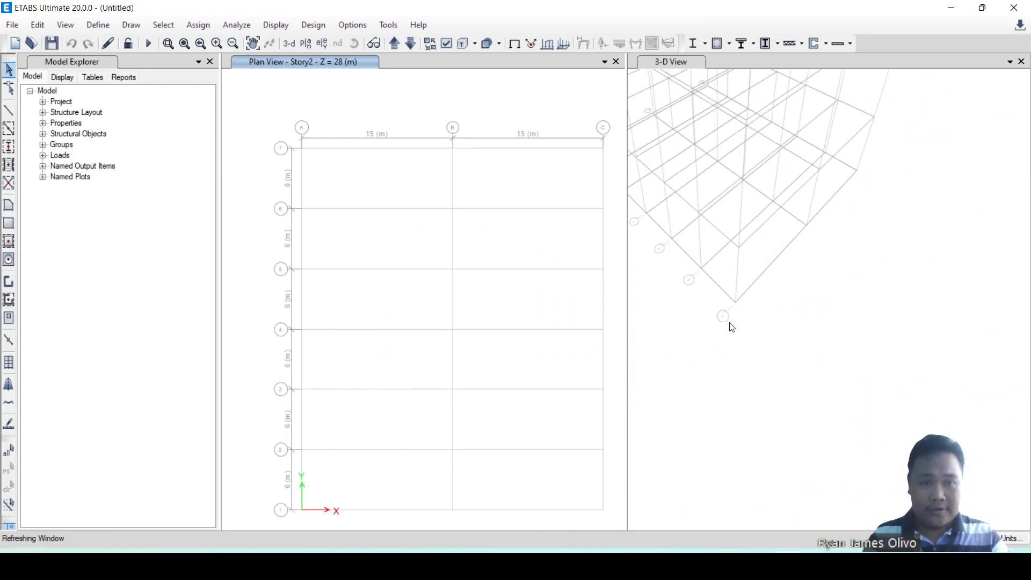
click(322, 43)
click(408, 235)
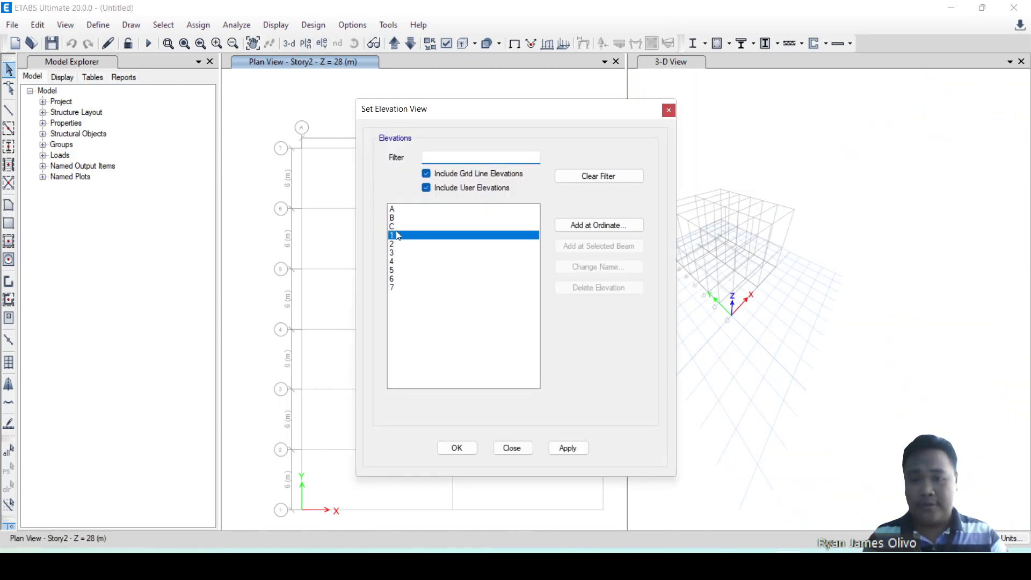
click(563, 447)
click(516, 449)
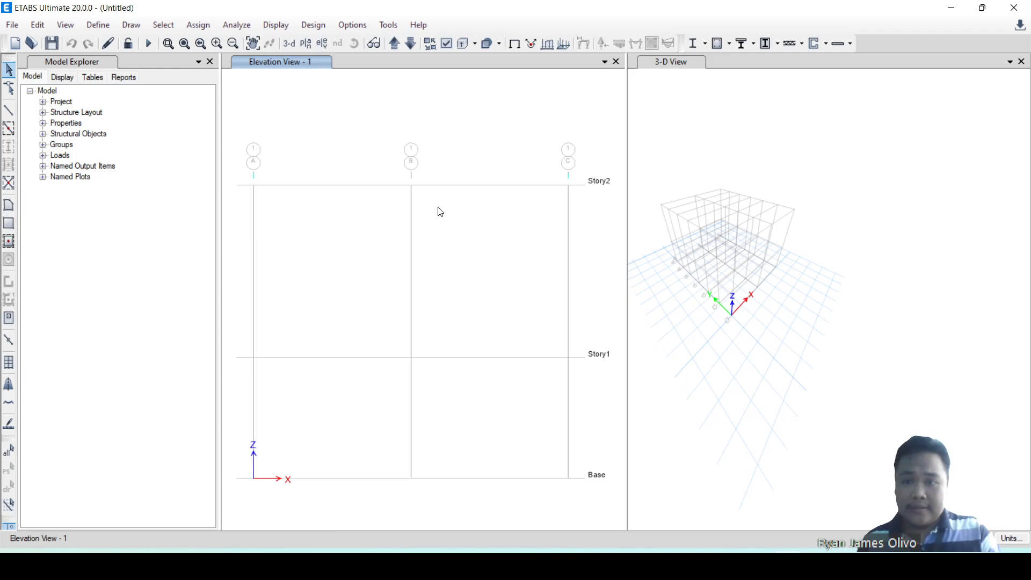
Set the height of Story2 to 5 m in the story data and accept the changes.
click(49, 29)
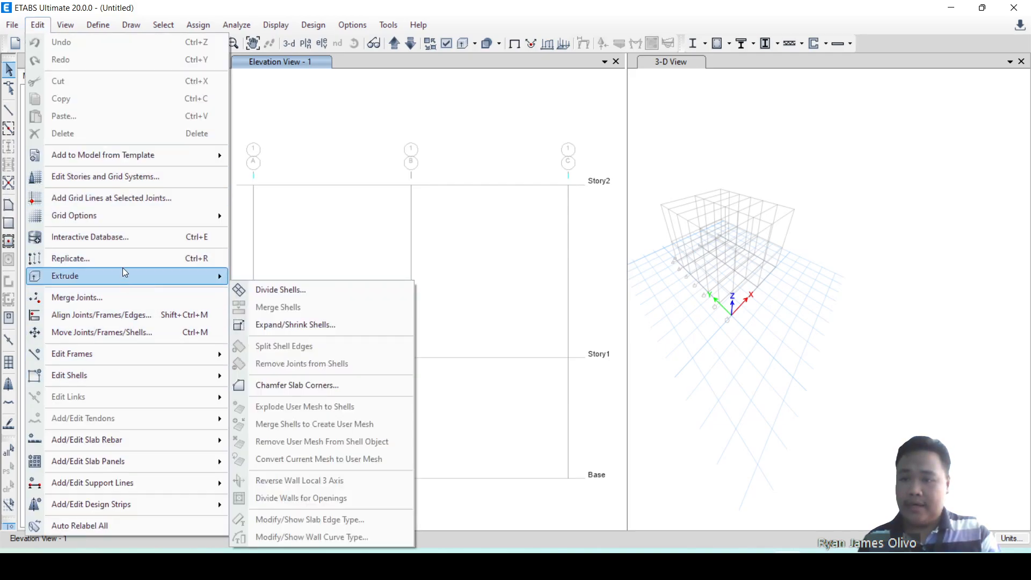
click(108, 177)
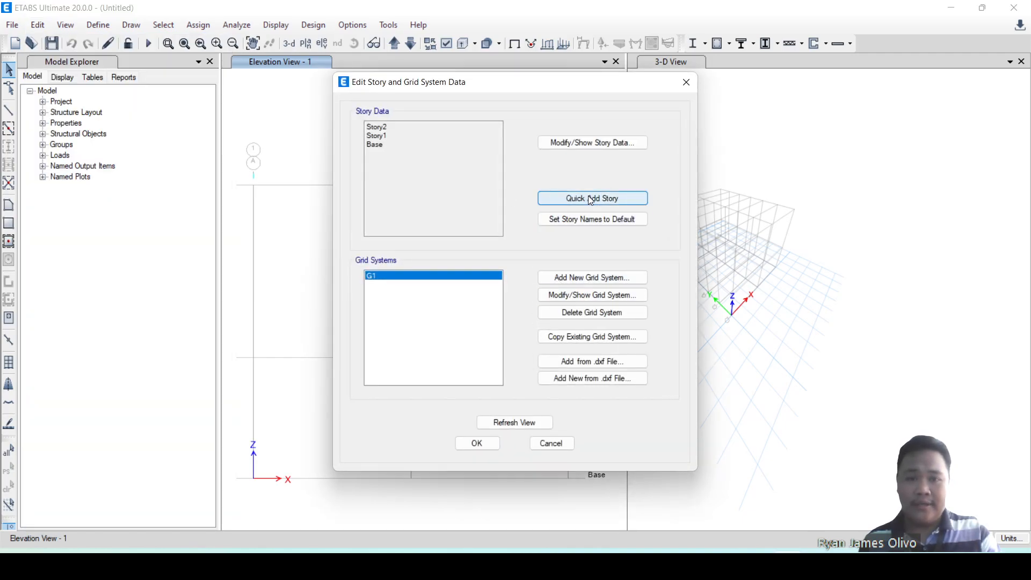
click(587, 146)
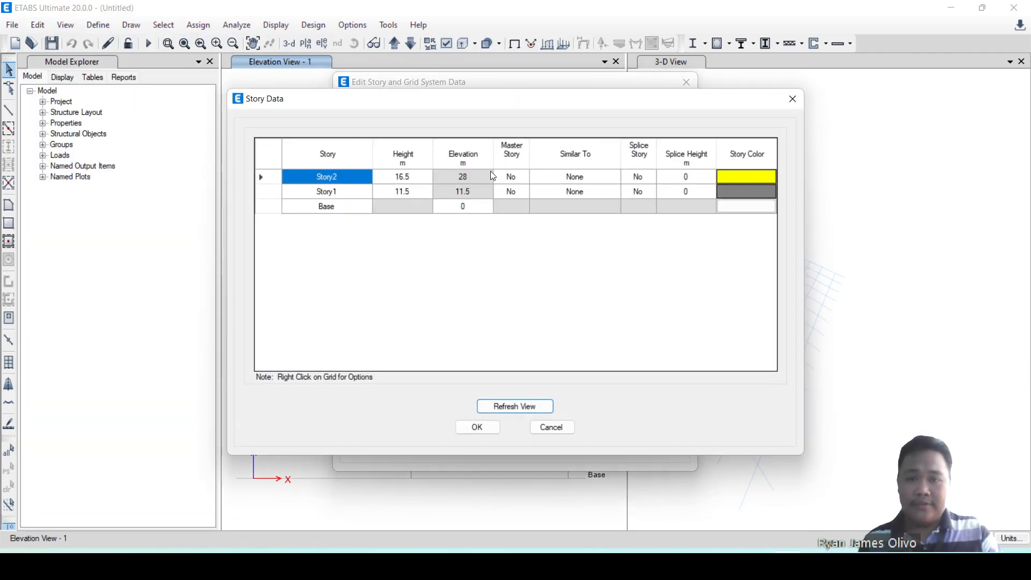
click(414, 176)
text(5)
key(Return)
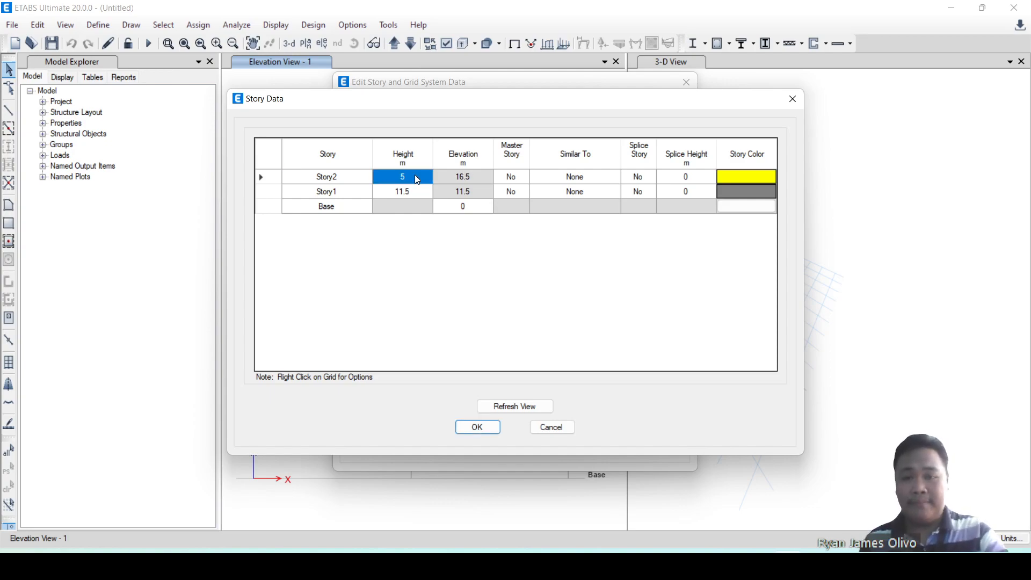
click(468, 179)
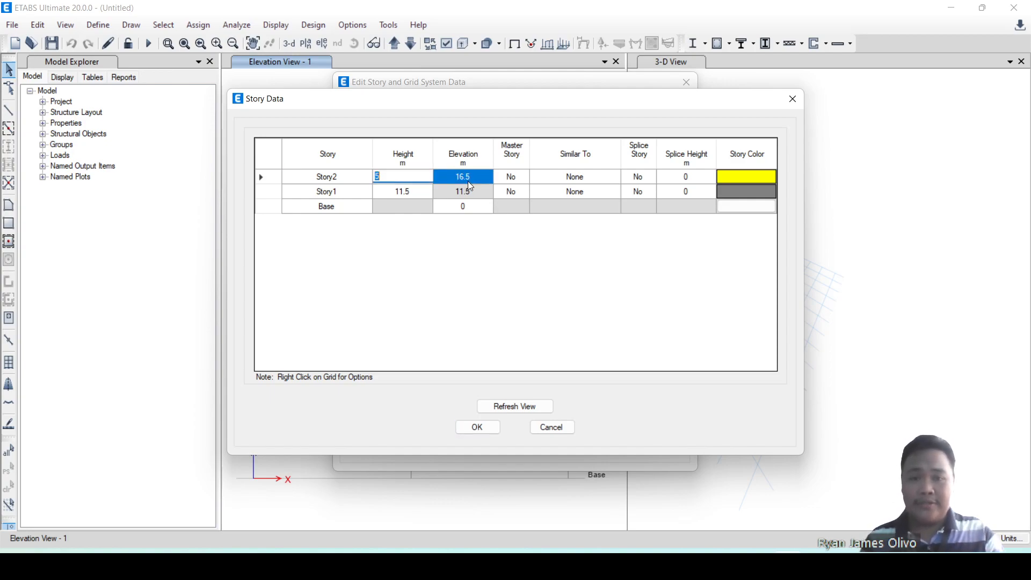
click(445, 300)
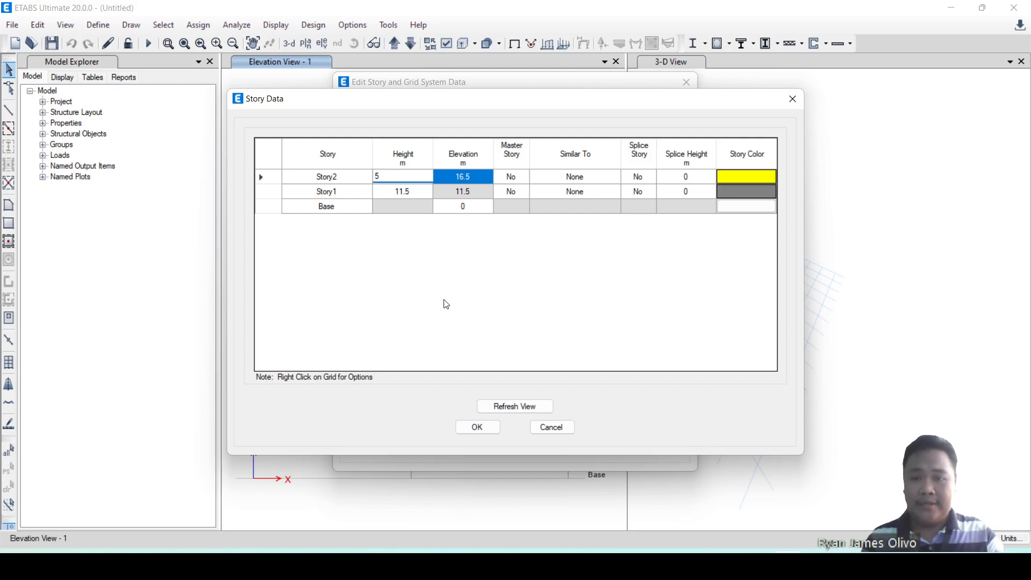
click(478, 195)
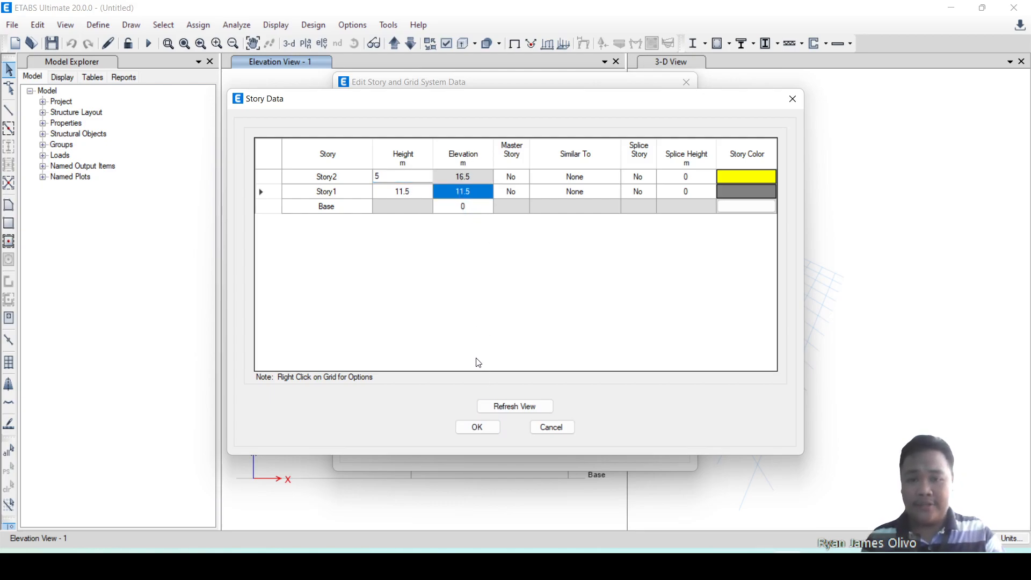
click(477, 428)
click(478, 443)
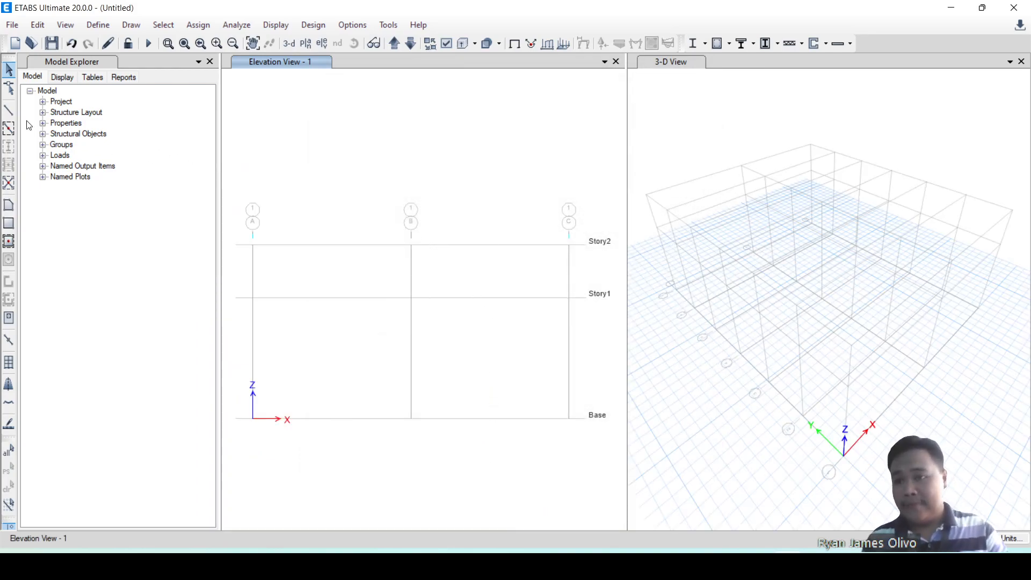
Draw a column with the Auto_WideFlange section on grid line A from Story1 to Base in elevation 1.
click(9, 111)
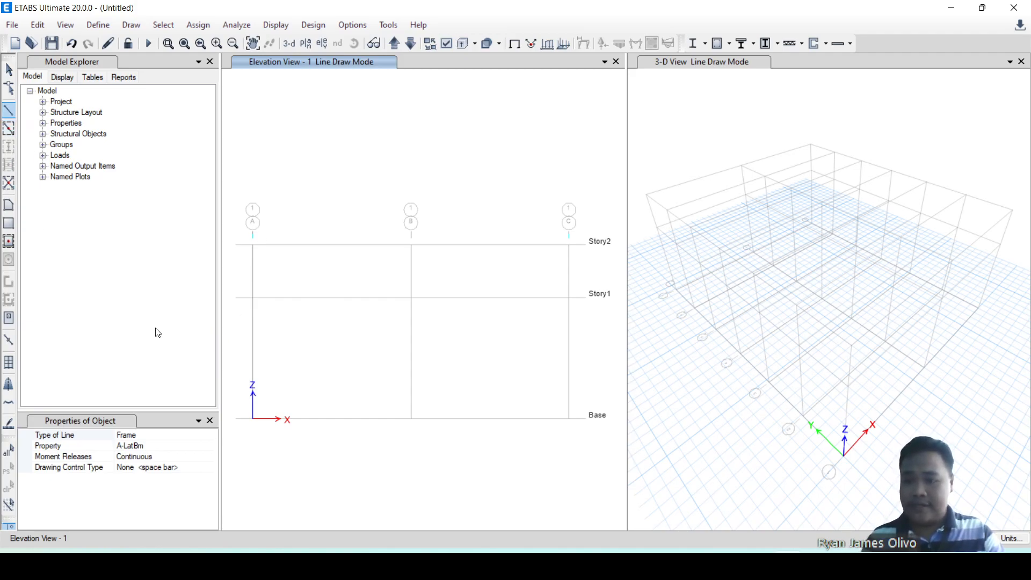
click(205, 446)
click(213, 446)
scroll(180, 480, down, 2)
click(167, 458)
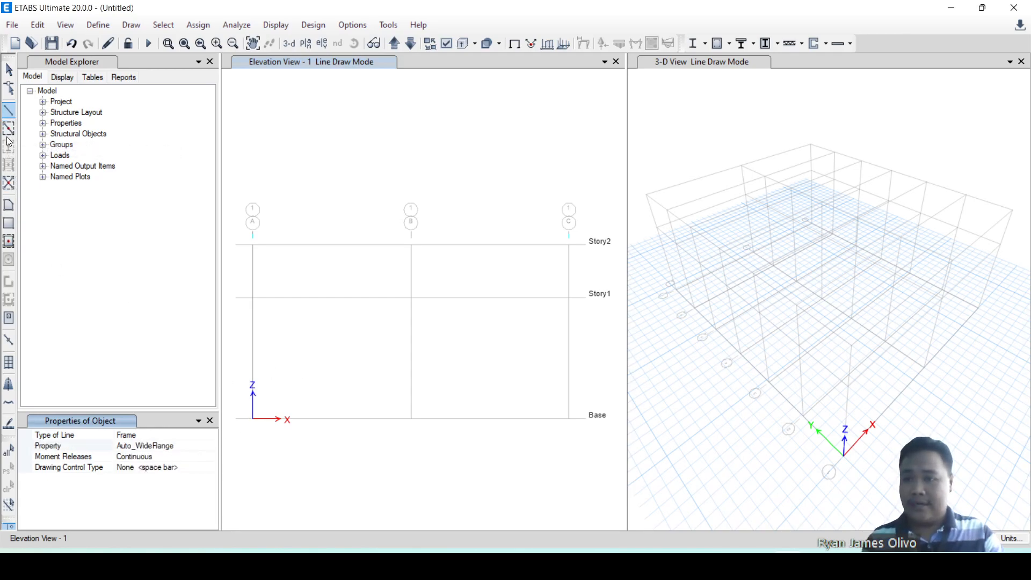
click(253, 420)
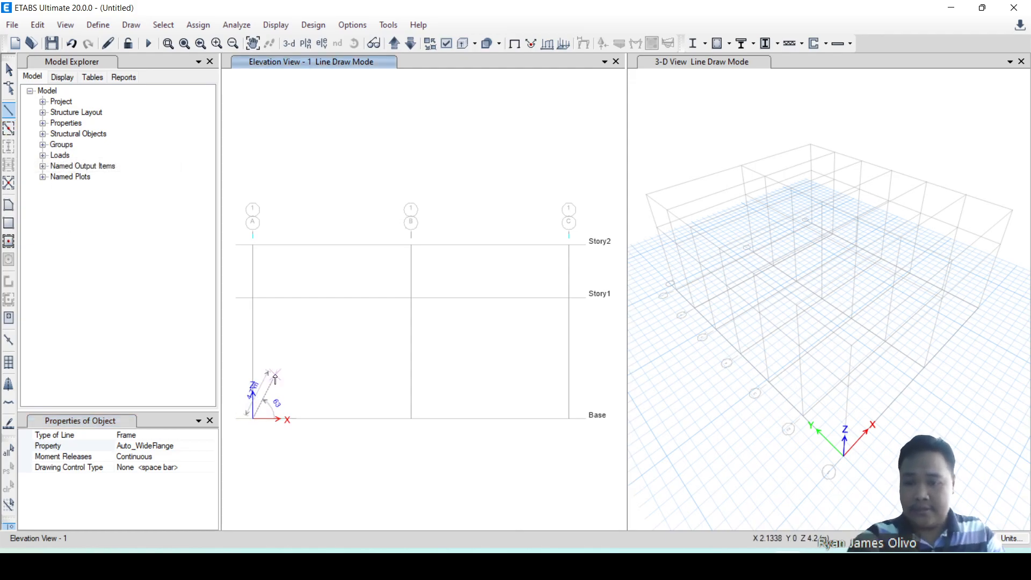
key(Escape)
click(7, 111)
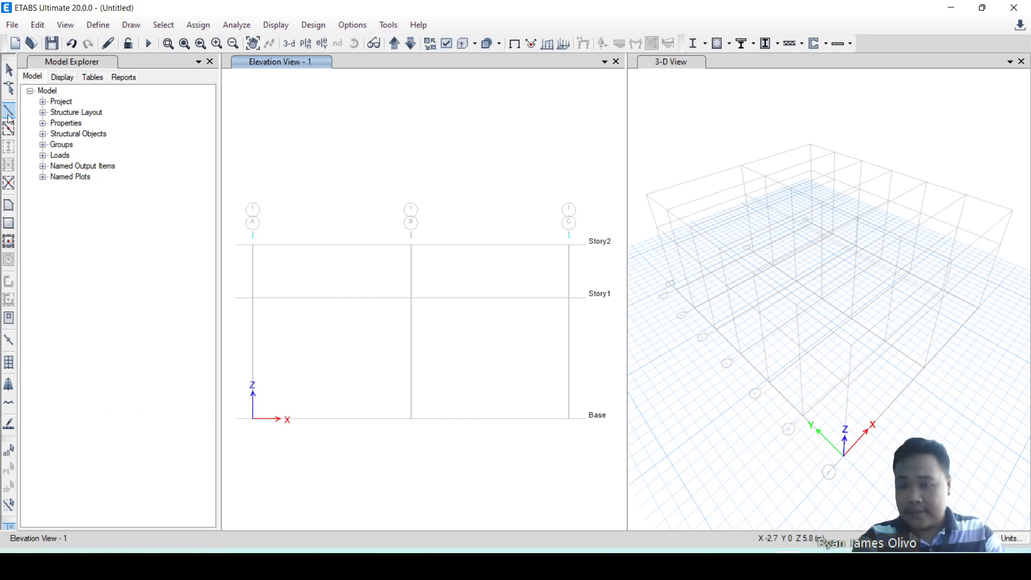
click(253, 298)
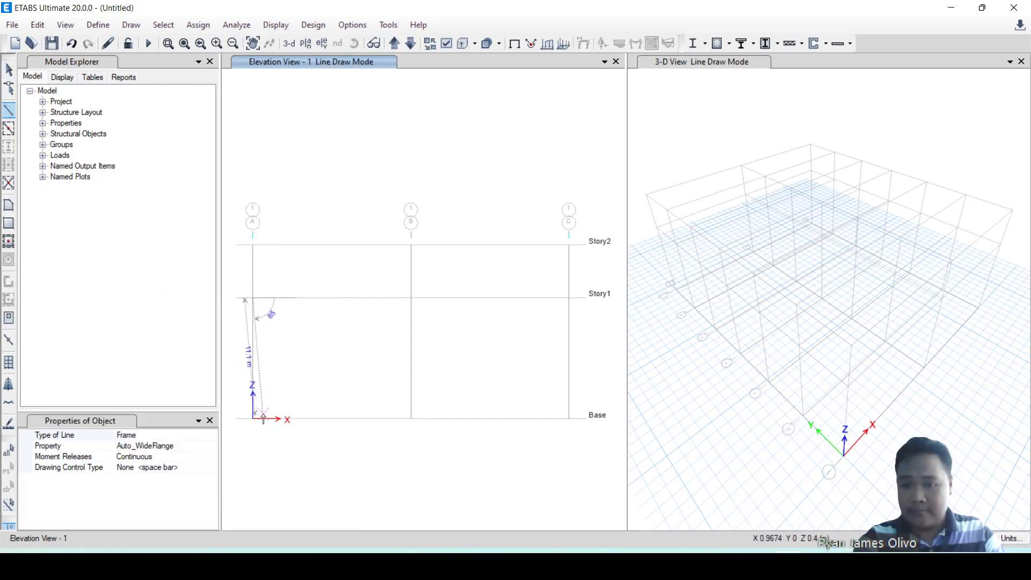
click(253, 419)
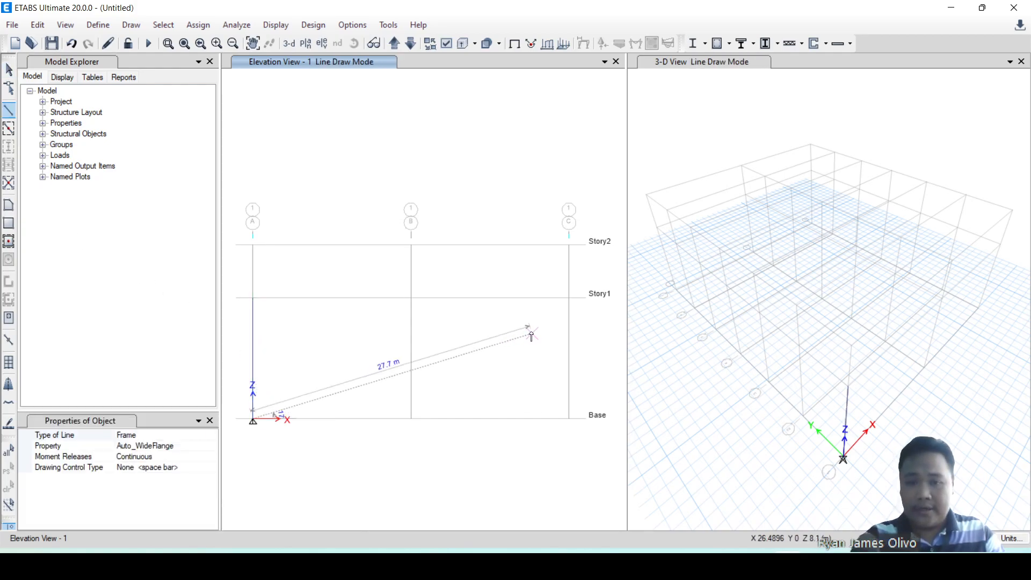
key(Escape)
Draw a second Auto_WideFlange column on grid line C from Story1 to Base.
click(9, 111)
click(570, 298)
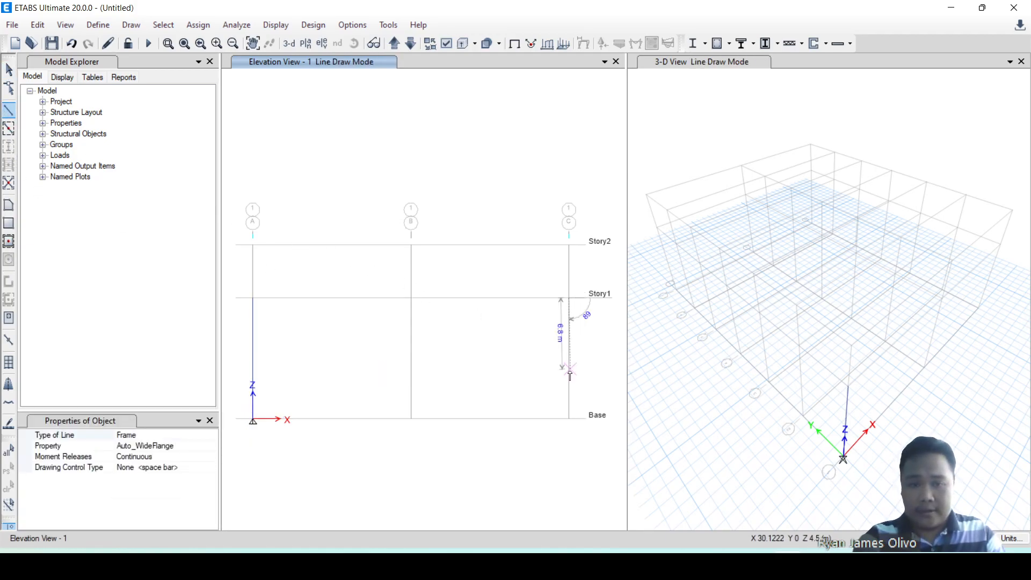
click(570, 420)
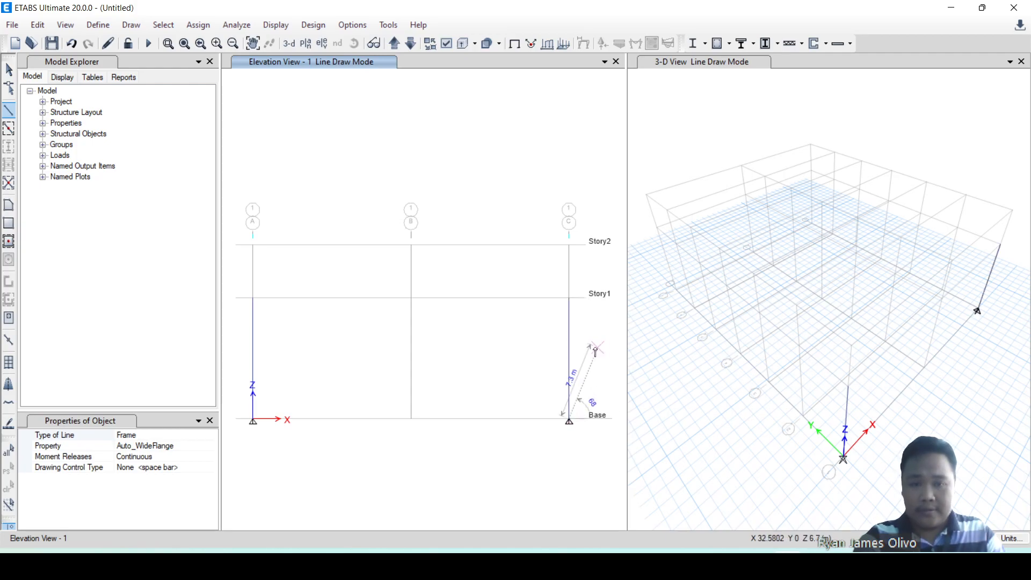
Draw the two sloping rafters from the top of column C to the ridge at grid B on Story2 and down to the top of column A.
click(568, 297)
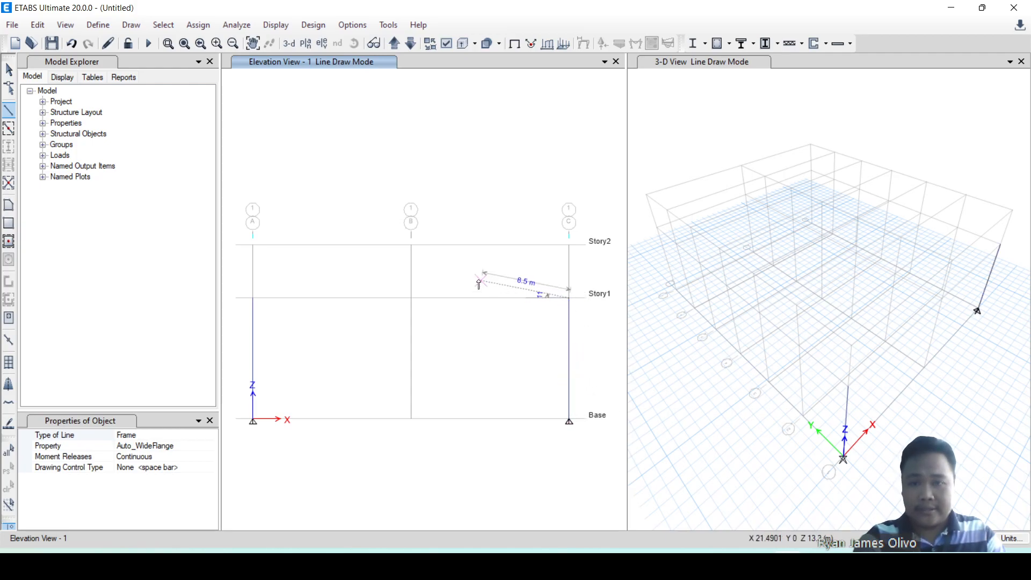
click(413, 248)
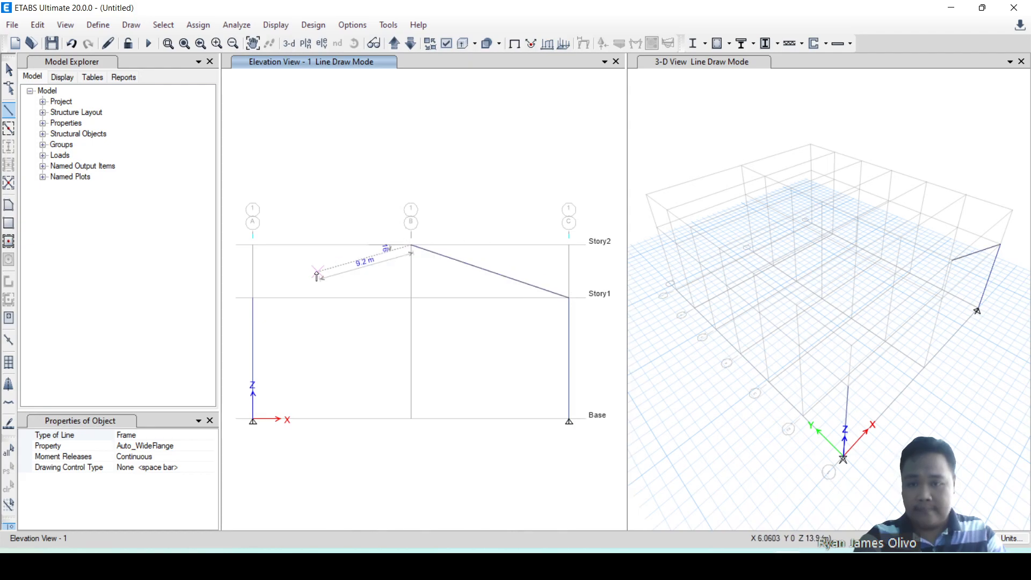
double_click(253, 297)
key(Escape)
key(Escape)
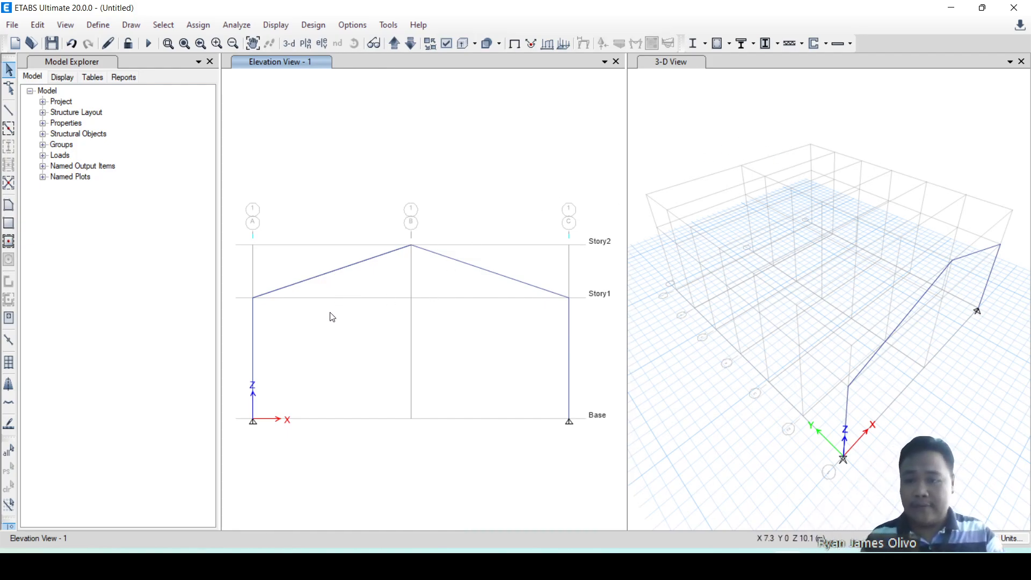
Show the Story1 plan view in place of elevation 1.
click(322, 43)
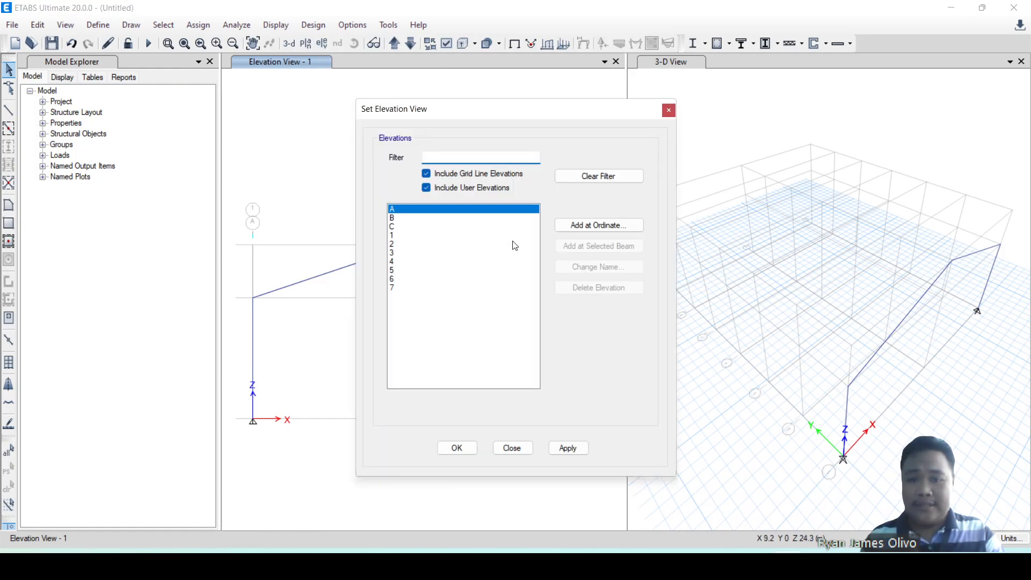
click(669, 110)
click(307, 44)
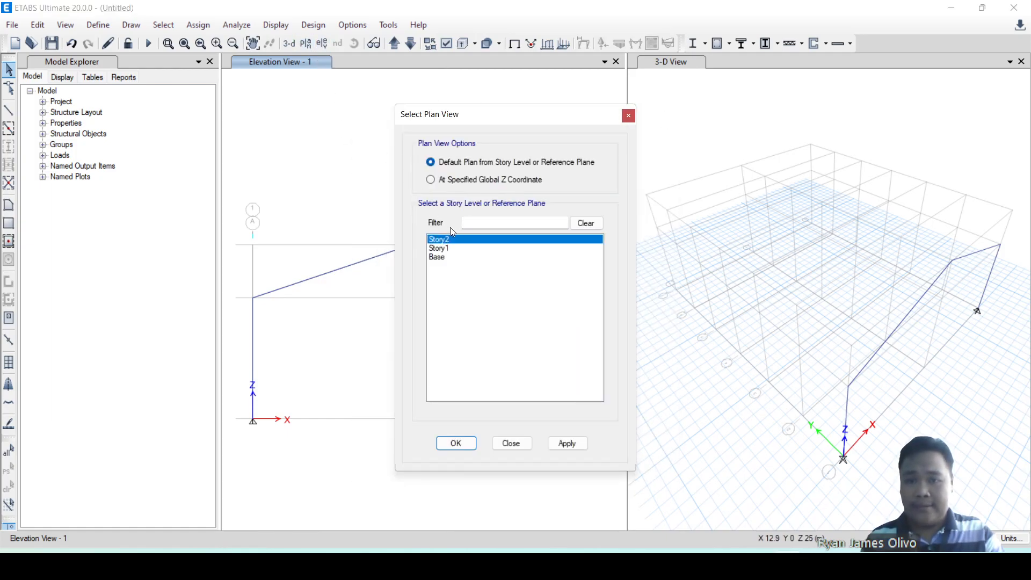
click(451, 249)
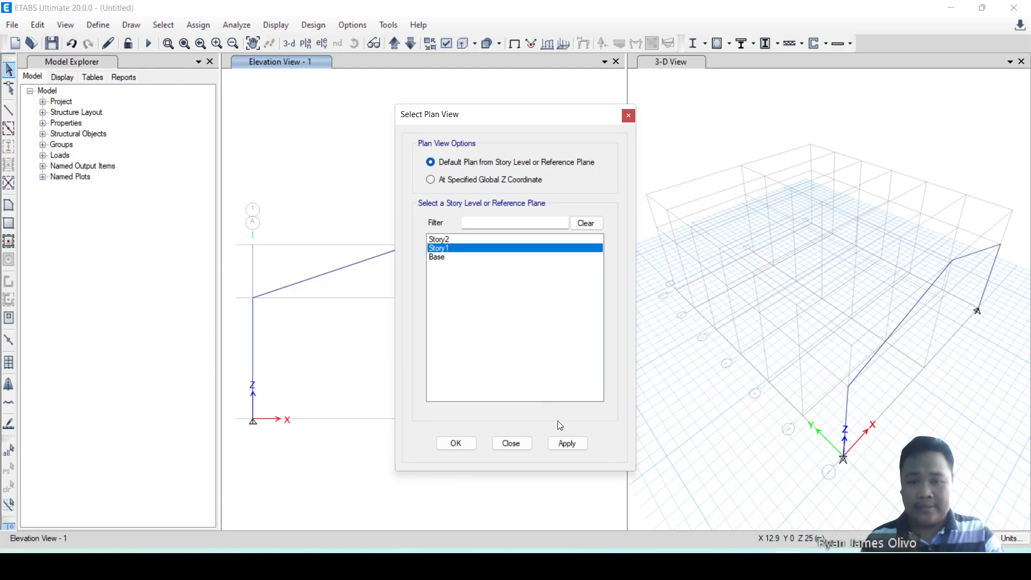
click(566, 444)
click(511, 444)
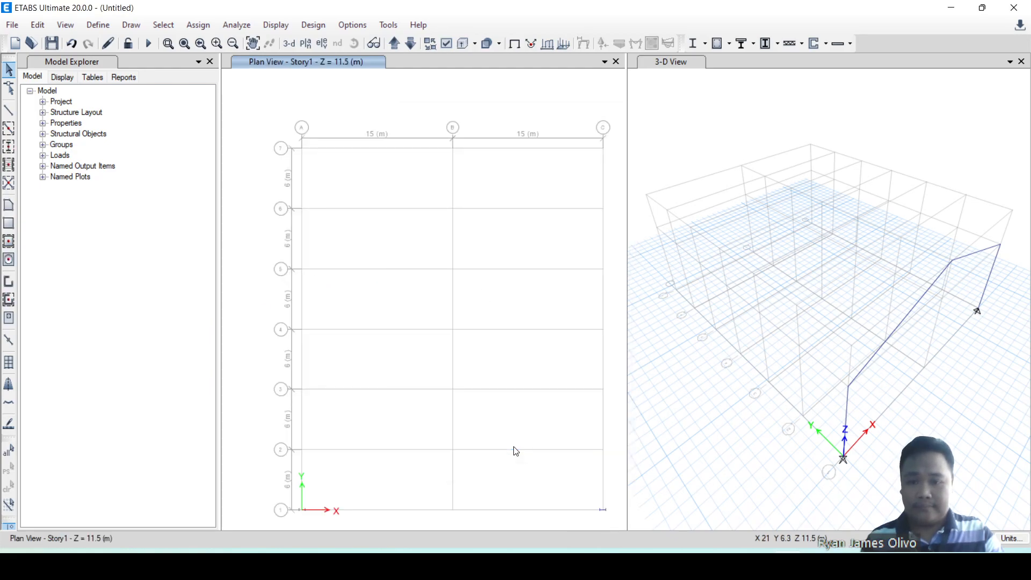
Examine the orientation of the column sections at grid points A-1 and C-1 in the Story1 plan, and clear the selection.
drag(424, 339, 543, 401)
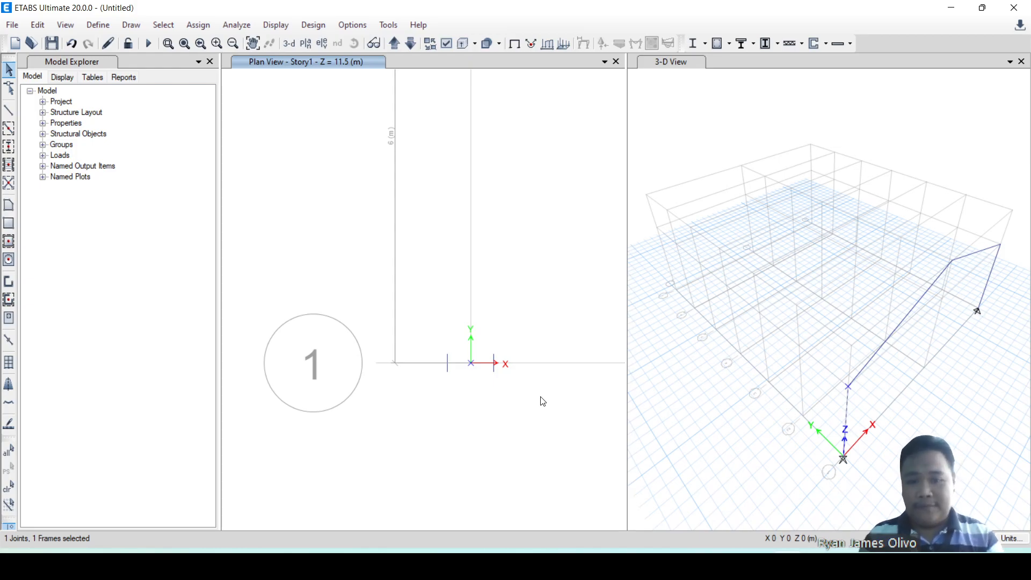
scroll(540, 399, down, 4)
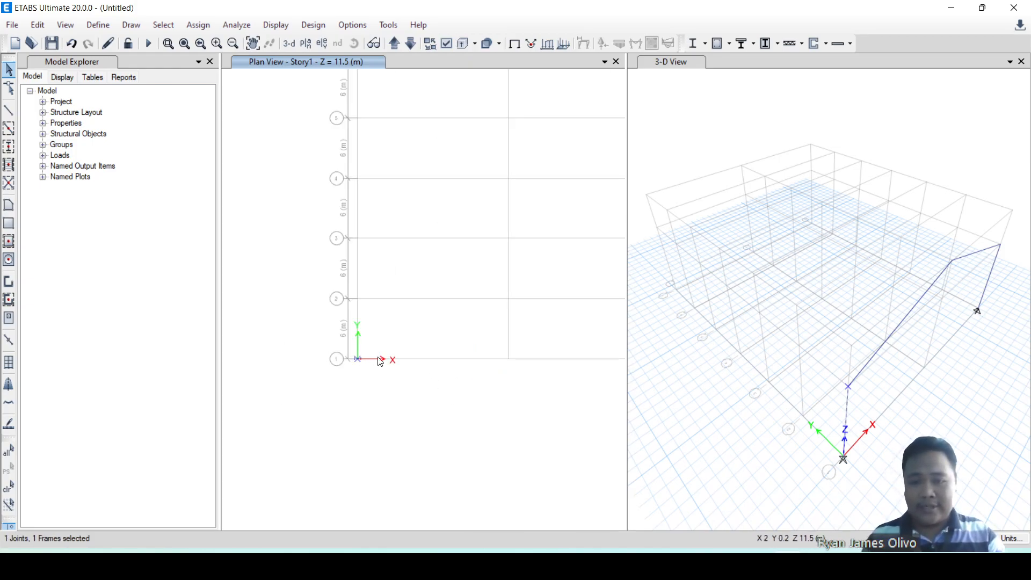
scroll(397, 366, up, 5)
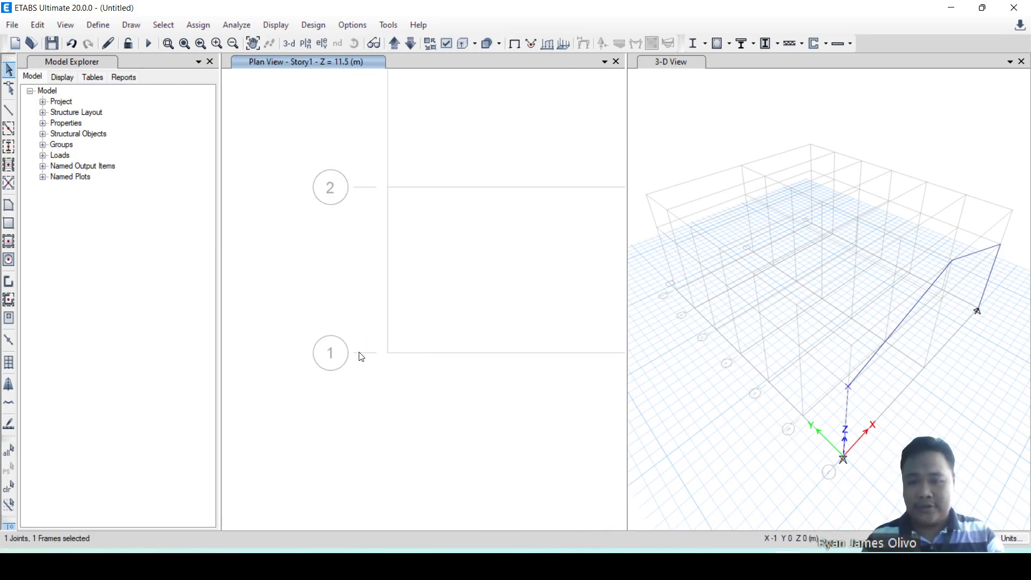
scroll(436, 363, up, 2)
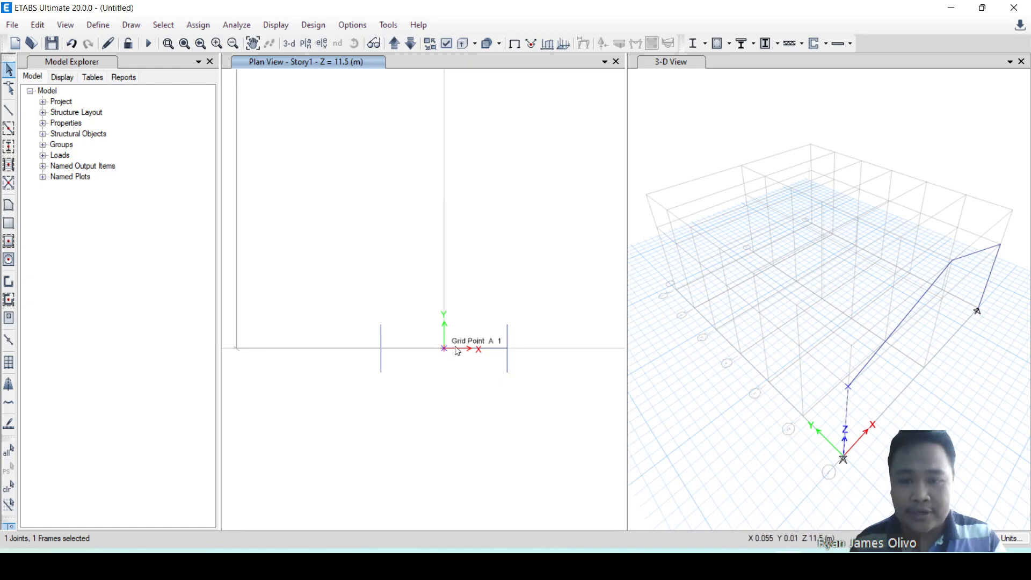
scroll(410, 380, down, 6)
scroll(414, 383, down, 2)
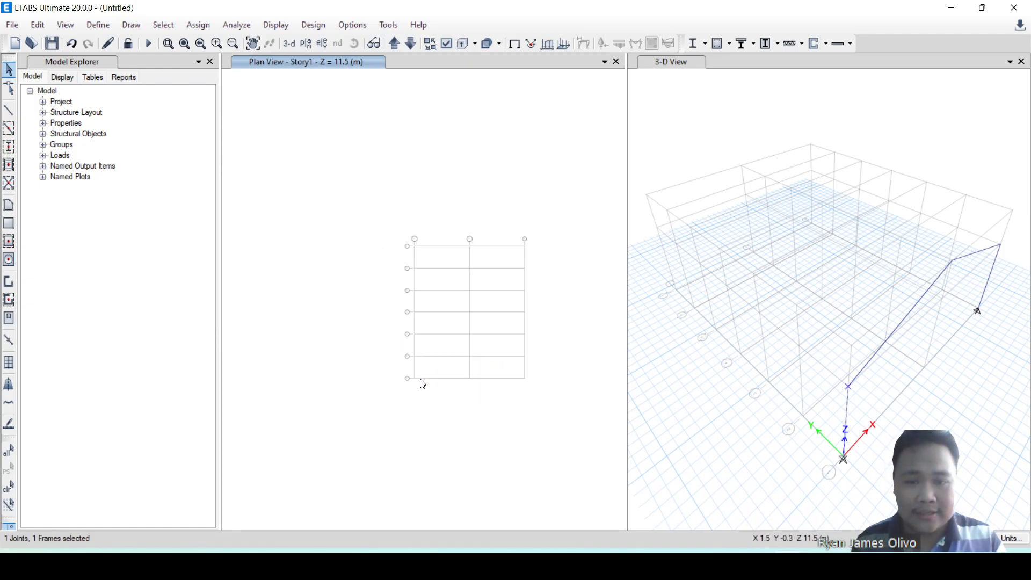
scroll(421, 368, up, 5)
scroll(248, 361, up, 3)
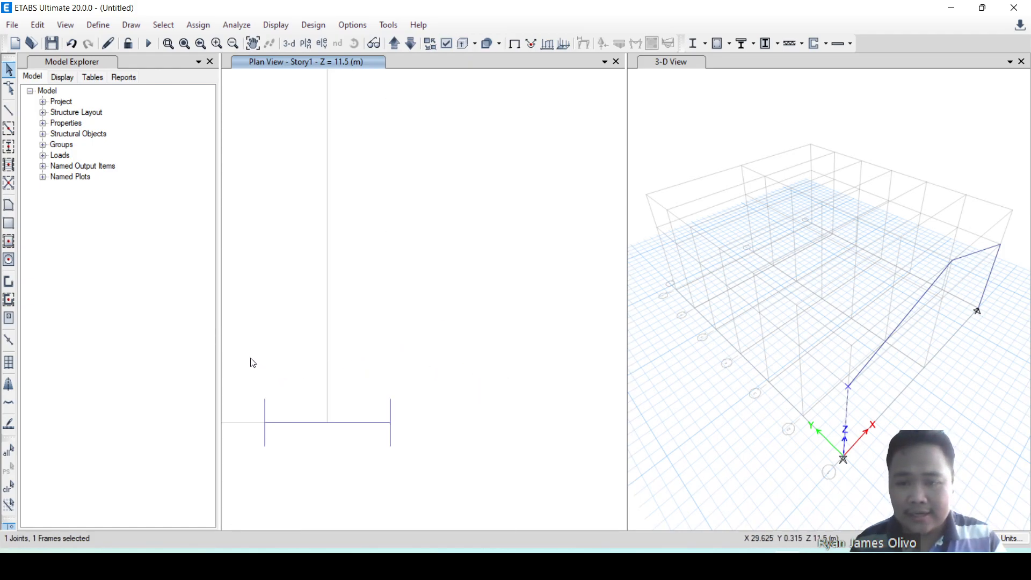
scroll(401, 417, down, 3)
scroll(458, 387, down, 3)
key(Escape)
scroll(517, 341, down, 3)
scroll(519, 344, up, 4)
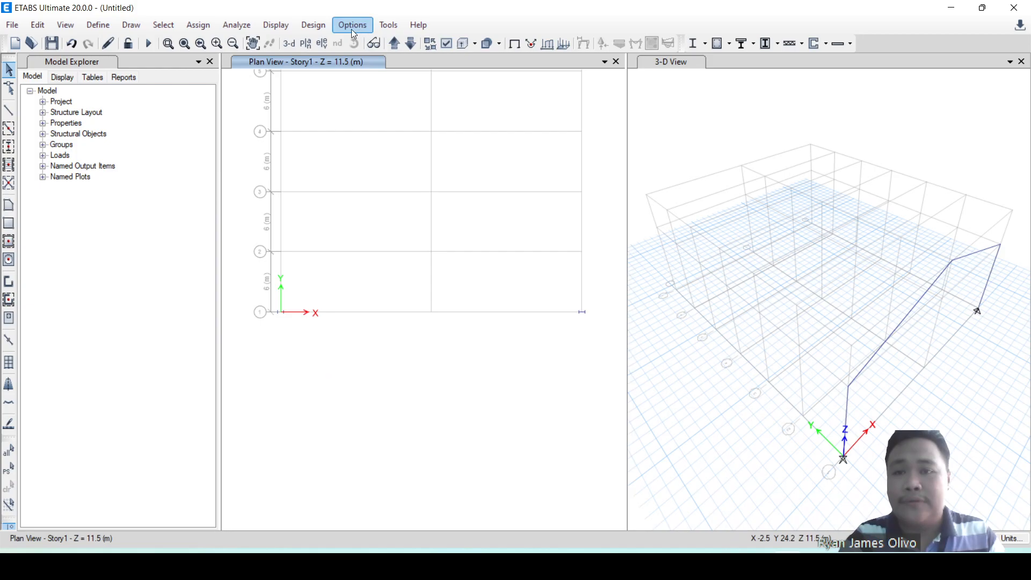
Bring back the elevation view of grid line 1.
click(322, 43)
click(412, 228)
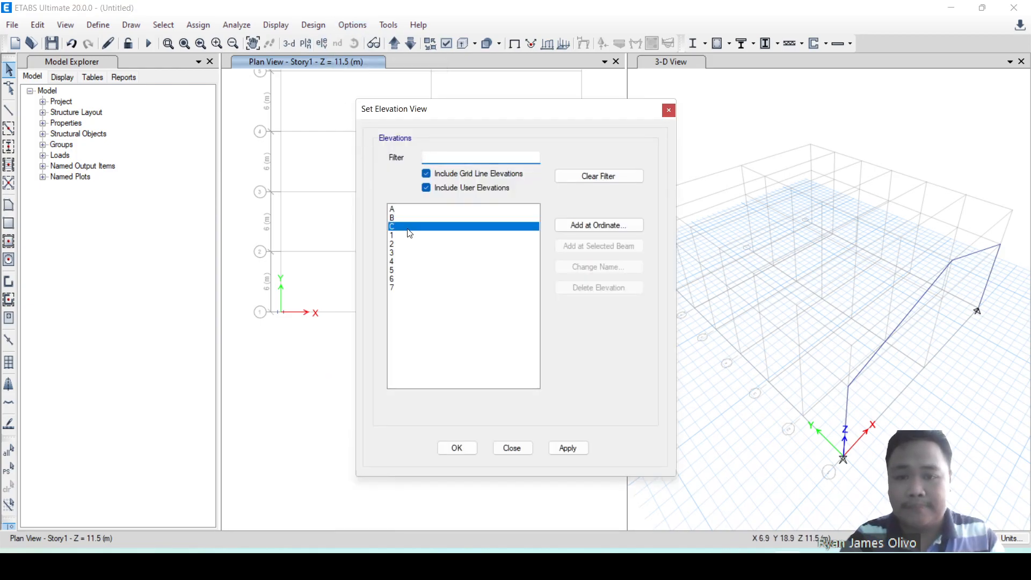
click(399, 236)
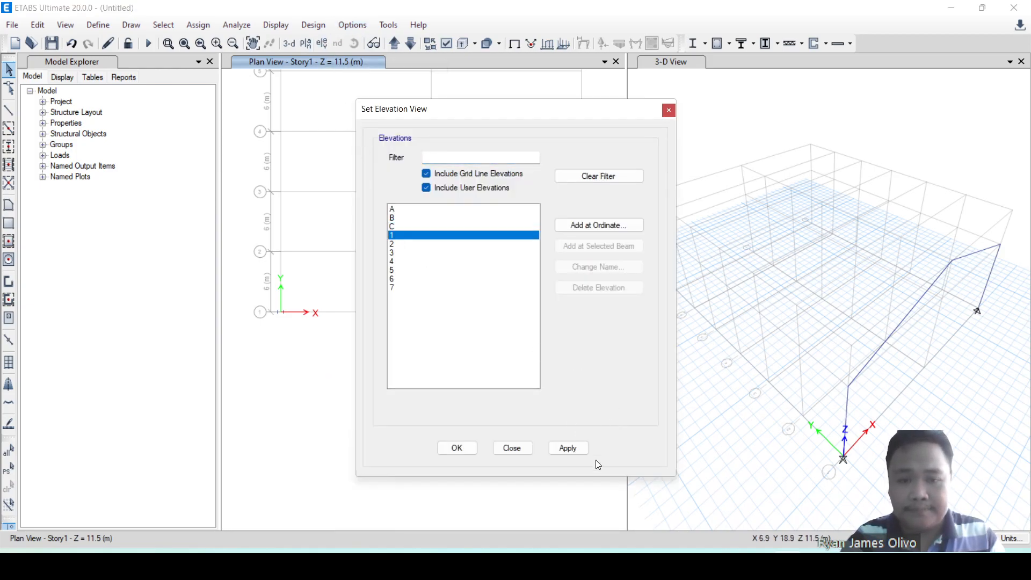
click(568, 448)
click(513, 448)
Inspect the gable frame on grid line 1 in the 3-D view.
scroll(832, 213, down, 5)
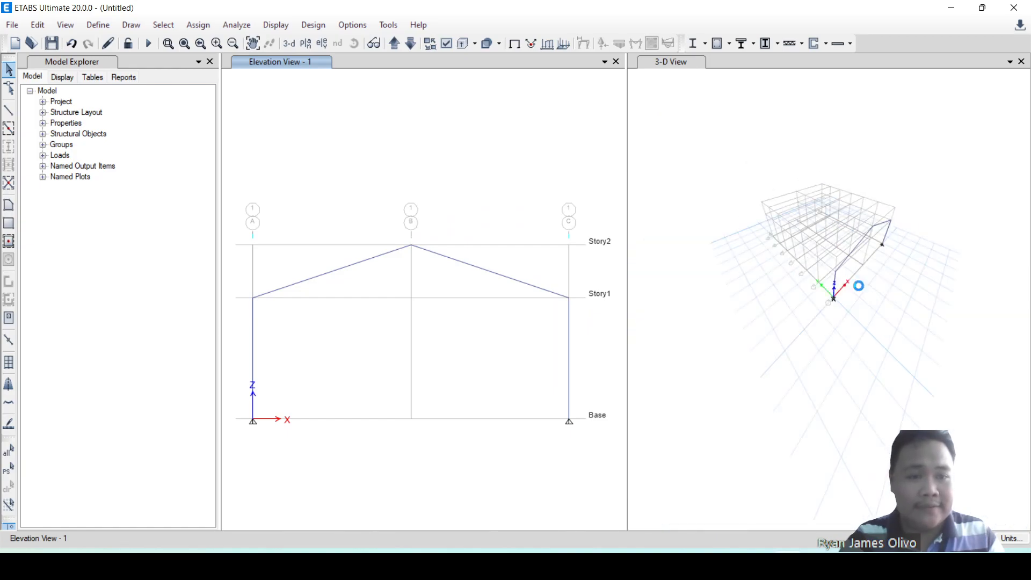
scroll(850, 277, up, 5)
shift+middle_drag(905, 333, 876, 325)
scroll(849, 289, down, 5)
scroll(850, 293, up, 5)
shift+middle_drag(849, 292, 856, 257)
scroll(500, 227, down, 4)
scroll(456, 221, up, 4)
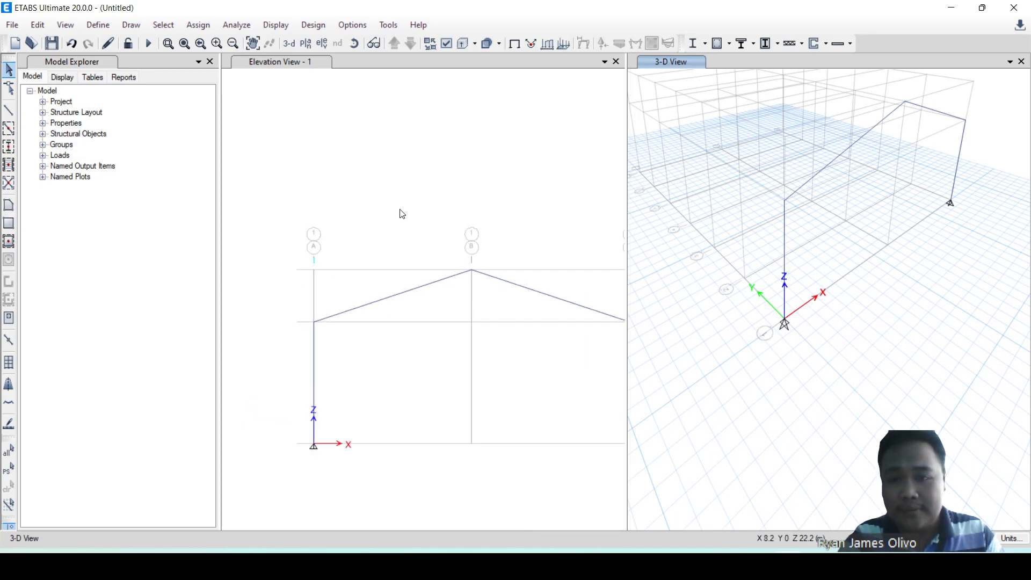
Show the elevation of grid line A in the elevation window.
click(321, 44)
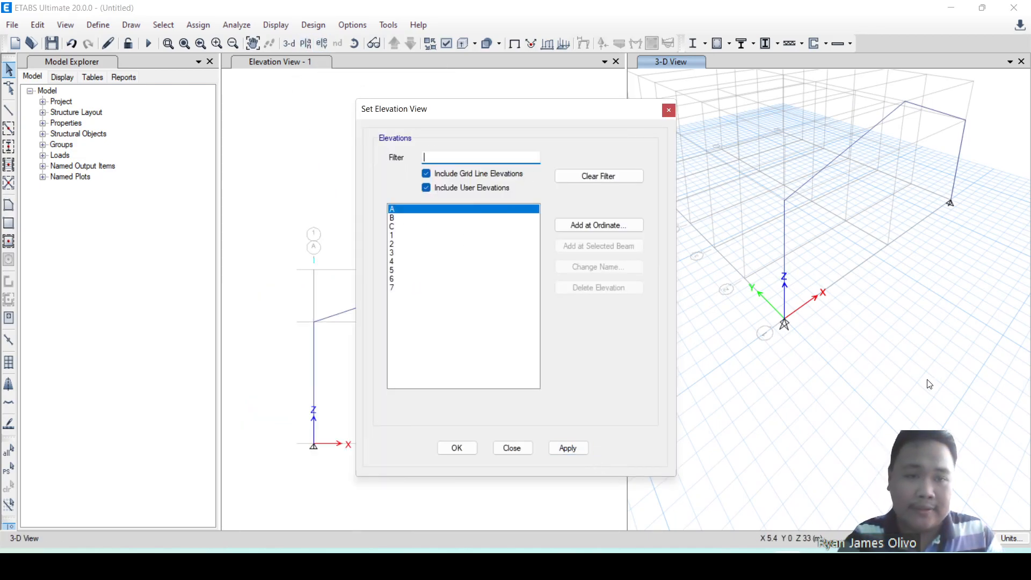
scroll(895, 327, down, 5)
scroll(895, 328, up, 5)
shift+middle_drag(896, 327, 822, 415)
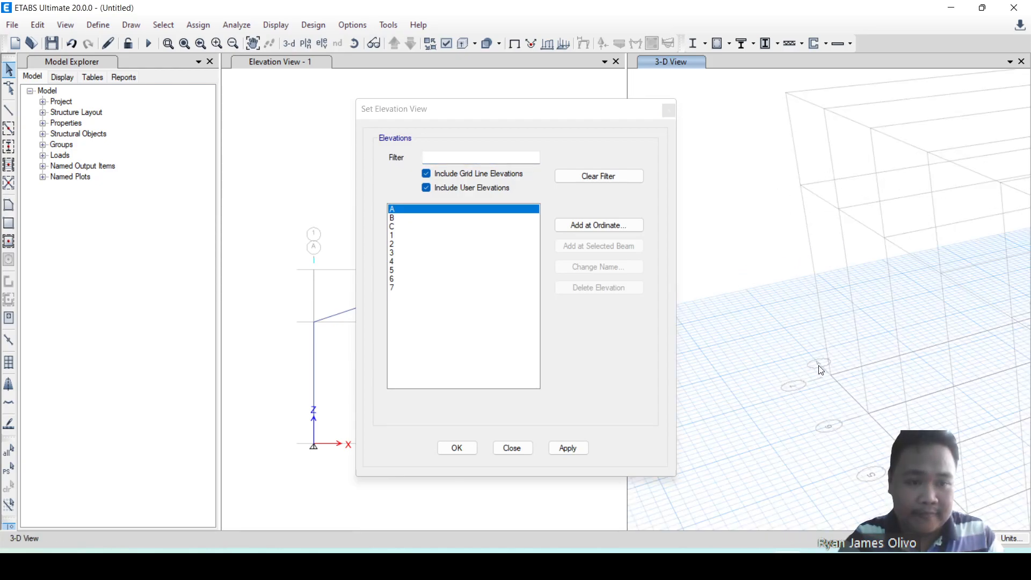
scroll(815, 365, down, 8)
scroll(834, 388, up, 4)
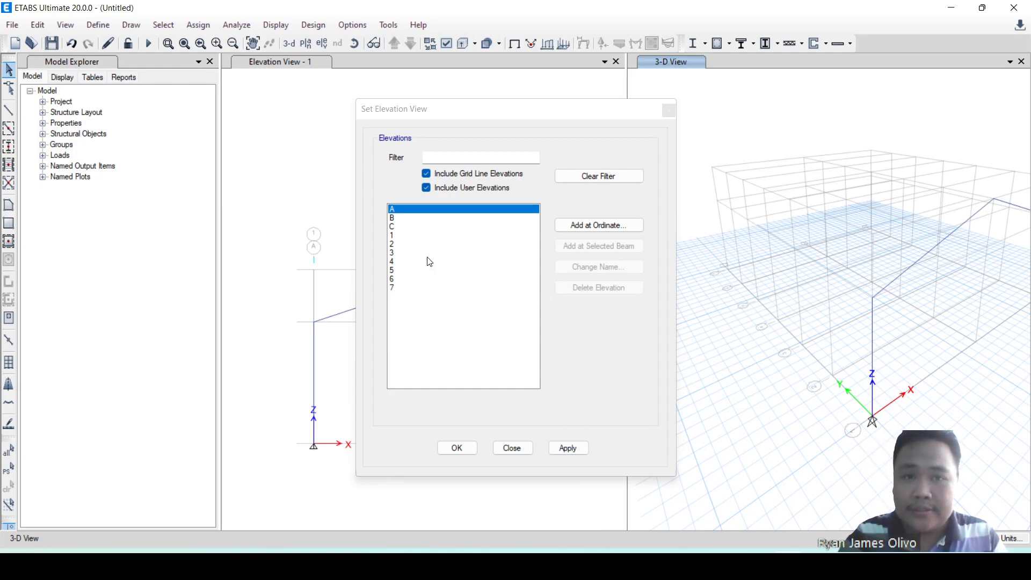
click(278, 63)
click(561, 449)
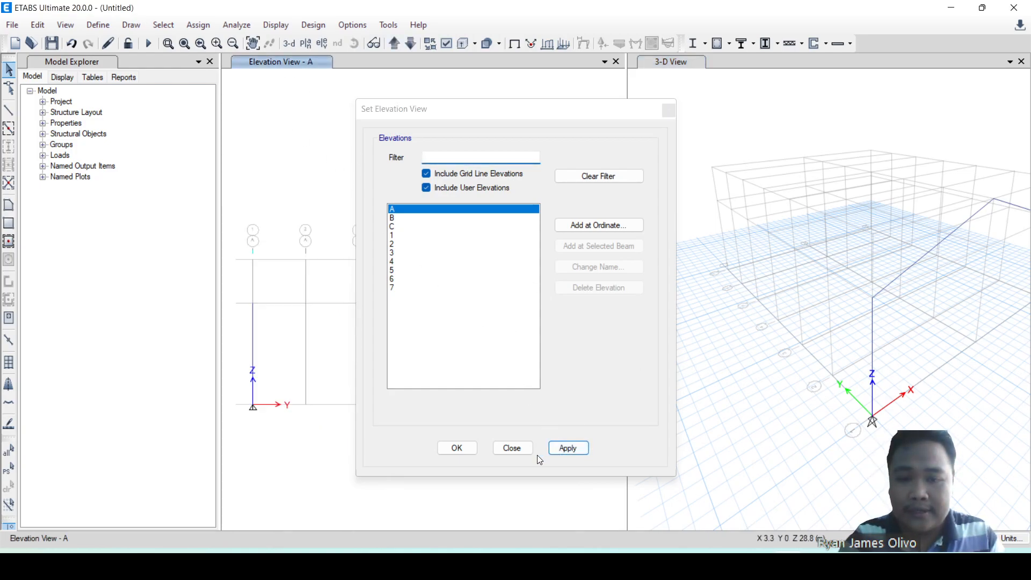
click(527, 449)
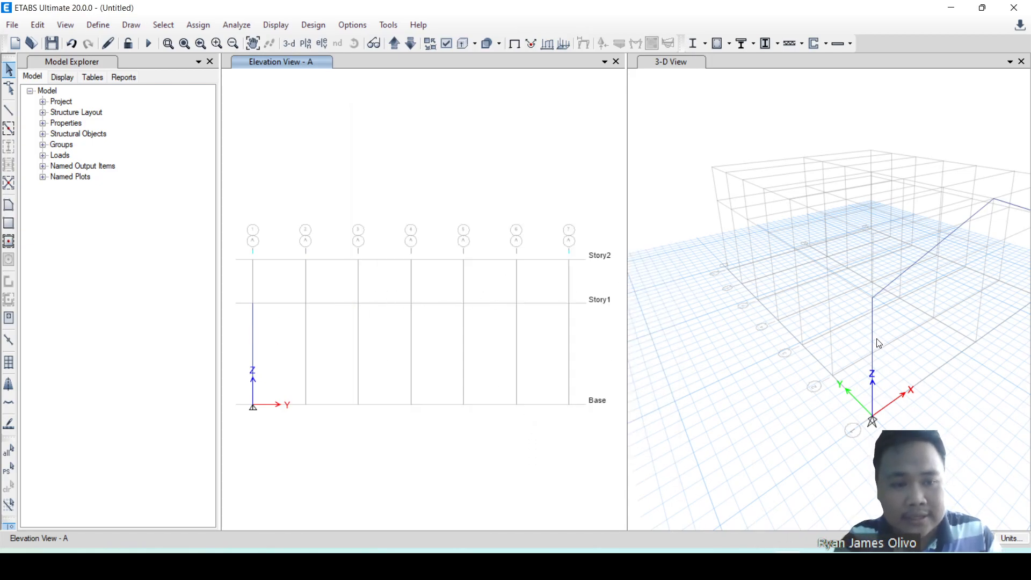
Draw an Auto_WideFlange beam at Story1 between grid lines 1 and 2 in elevation A.
click(8, 110)
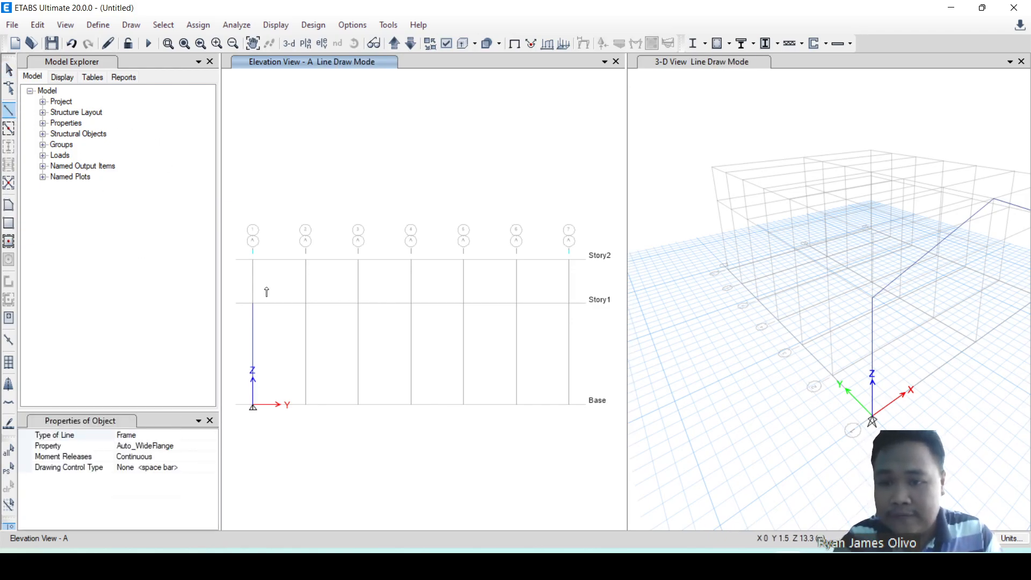
click(253, 305)
click(306, 304)
key(Escape)
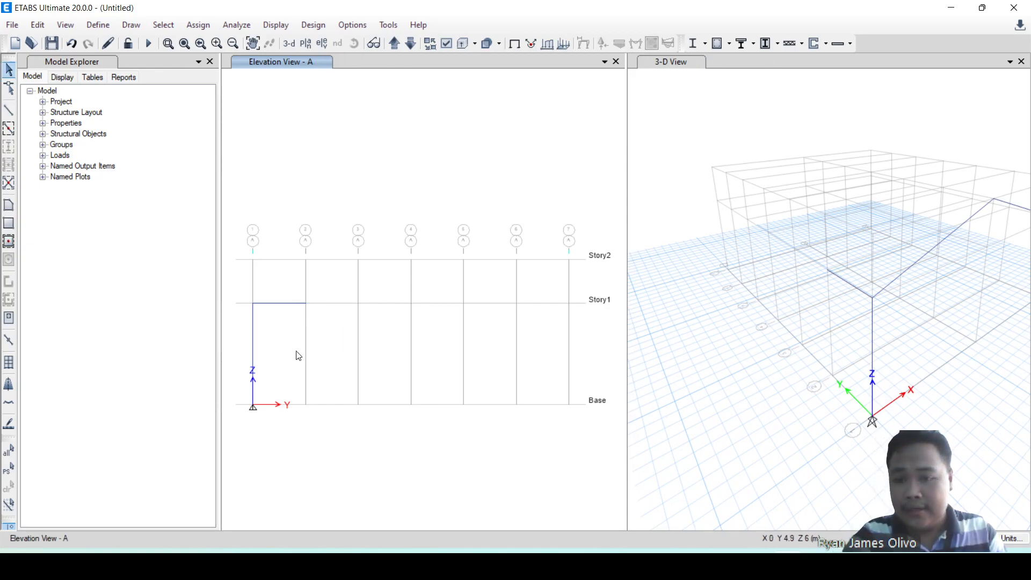
Display the members as extruded sections in the 3-D view and clear the column selection.
click(255, 342)
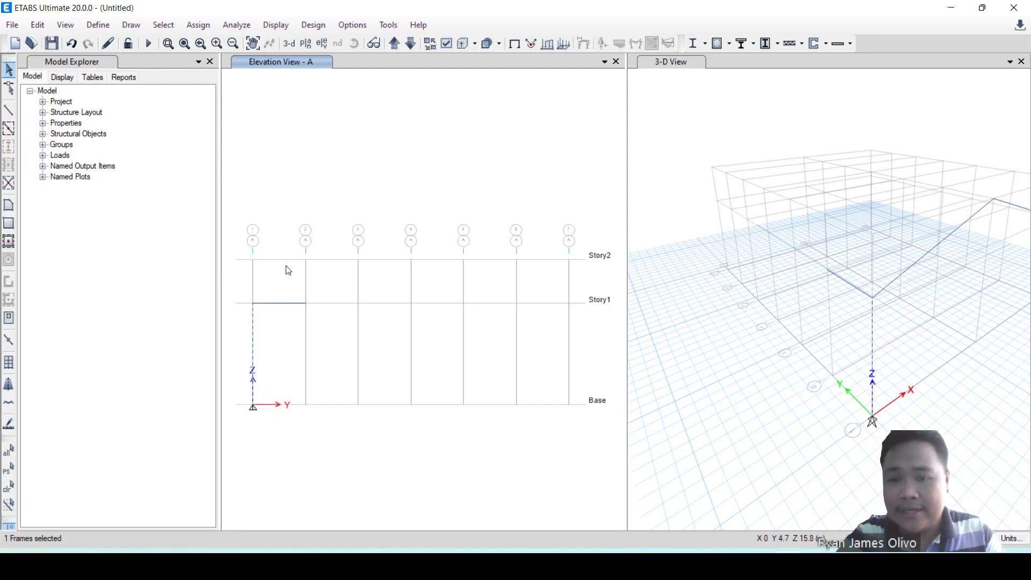
click(688, 130)
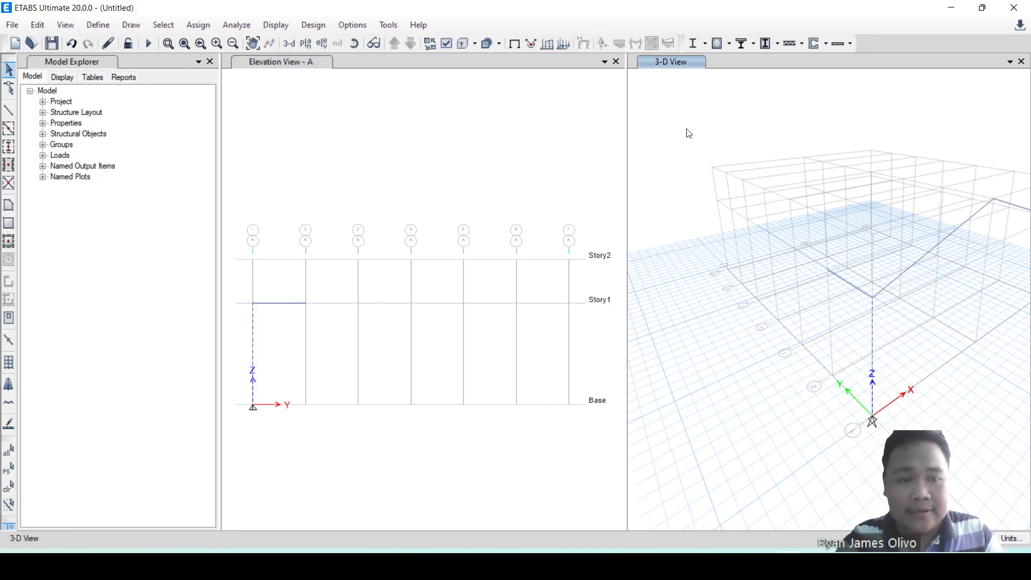
click(464, 43)
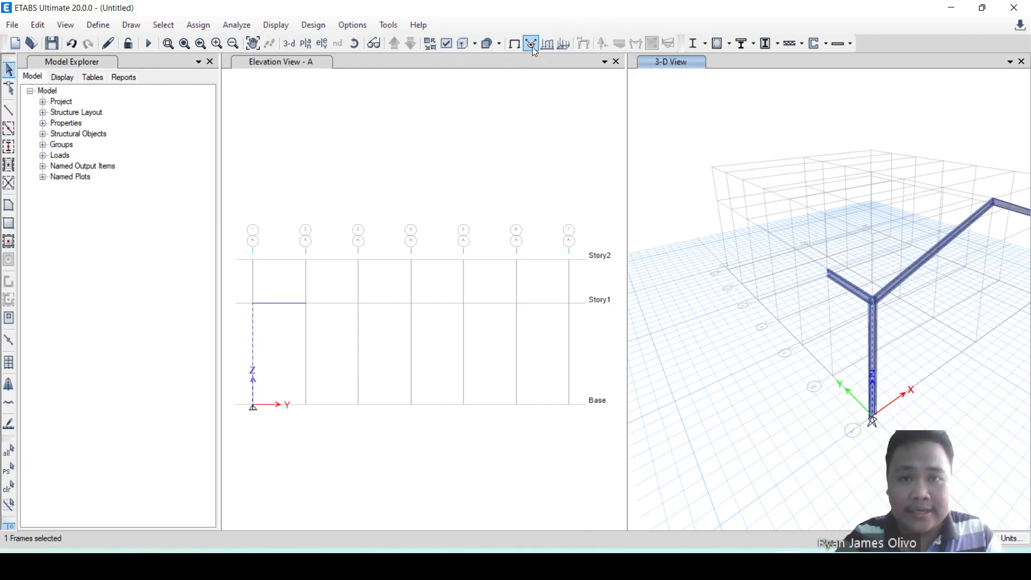
click(462, 44)
scroll(879, 280, down, 3)
scroll(826, 278, up, 5)
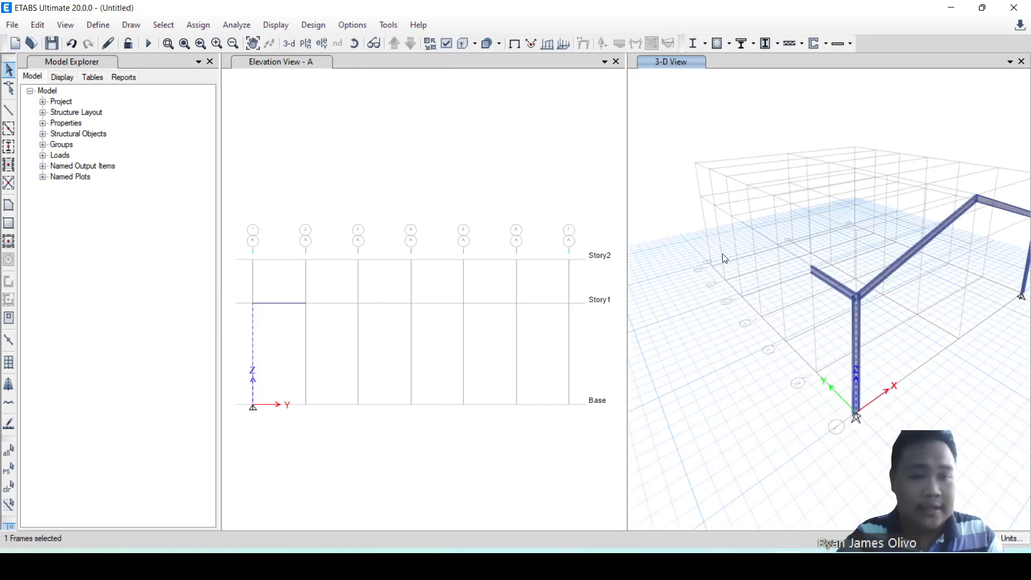
click(400, 185)
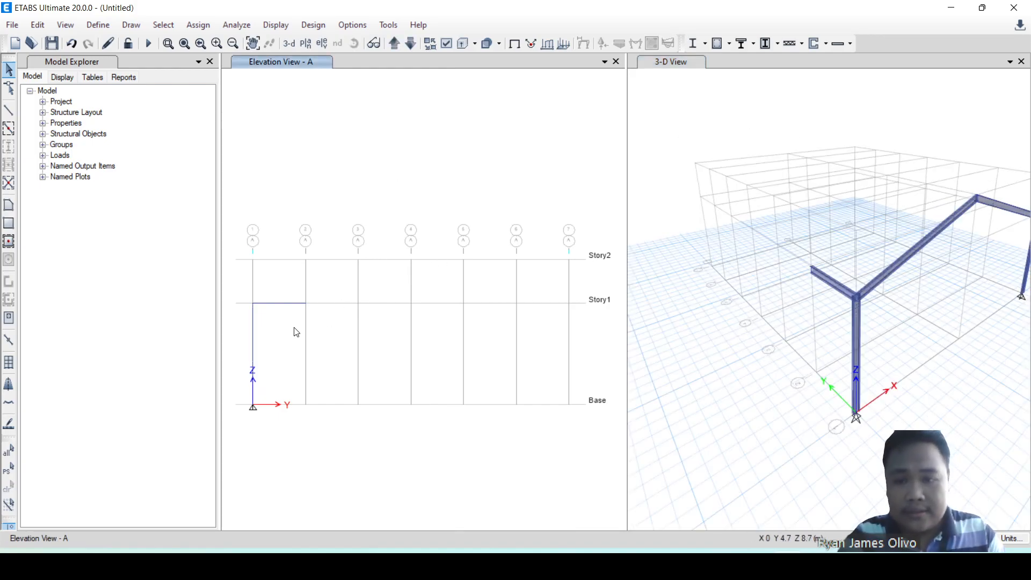
Divide the two columns on grid line 1, at grids A and C, into 2 frame objects each.
click(253, 331)
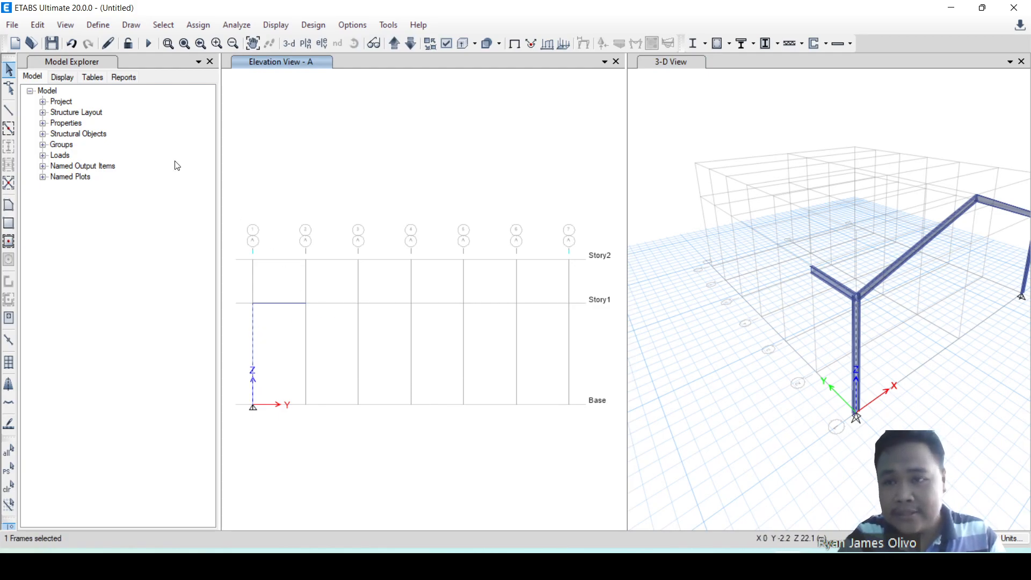
scroll(350, 184, down, 3)
scroll(916, 292, down, 4)
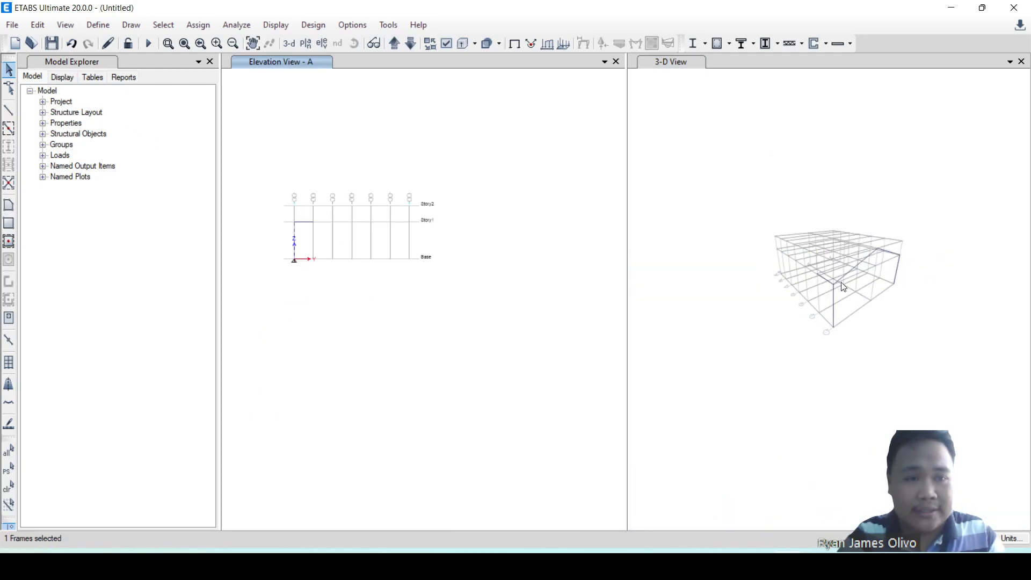
scroll(920, 276, up, 5)
click(858, 245)
click(859, 243)
scroll(908, 244, down, 4)
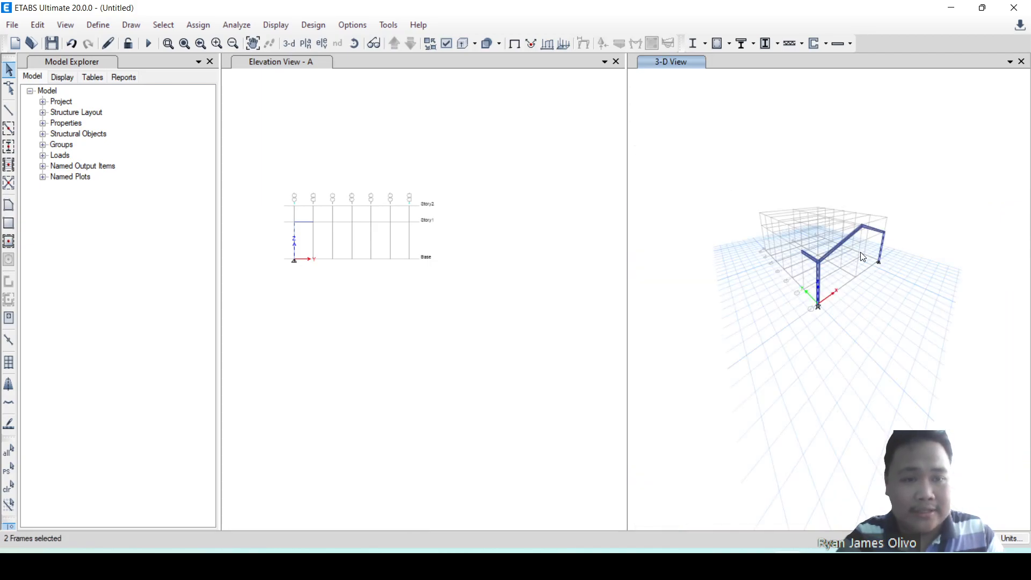
scroll(306, 221, up, 3)
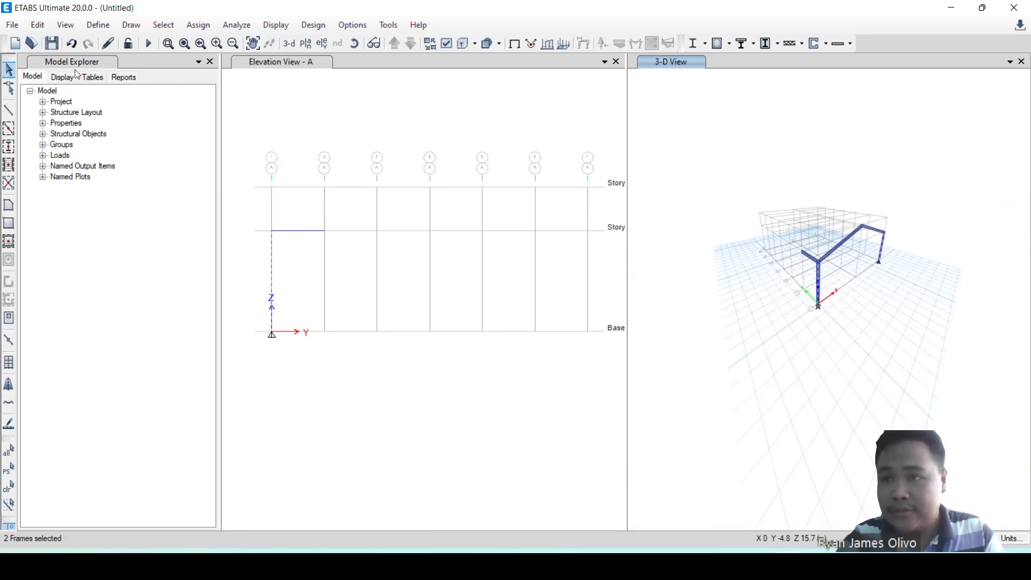
click(45, 28)
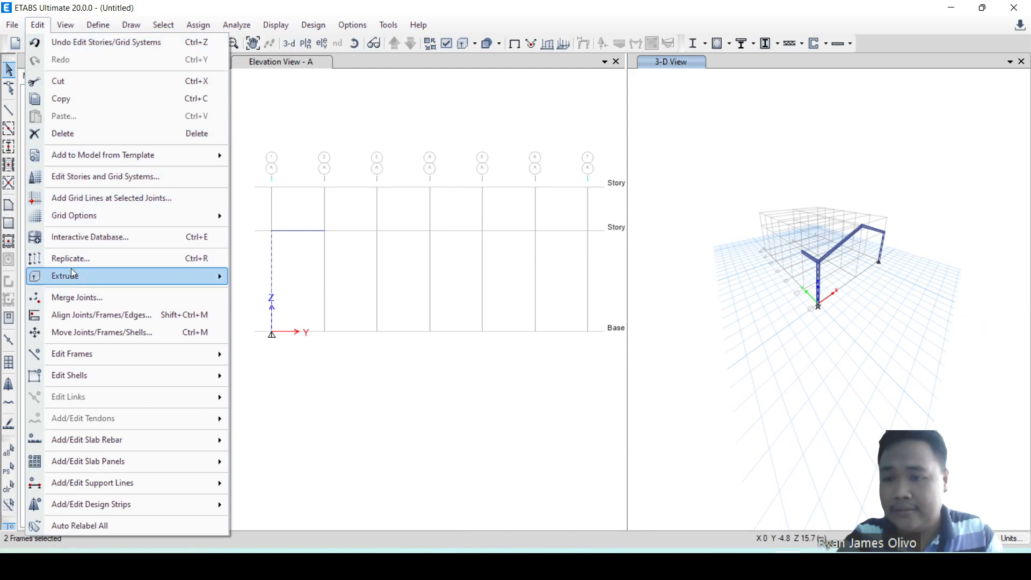
mouse_move(96, 354)
click(278, 356)
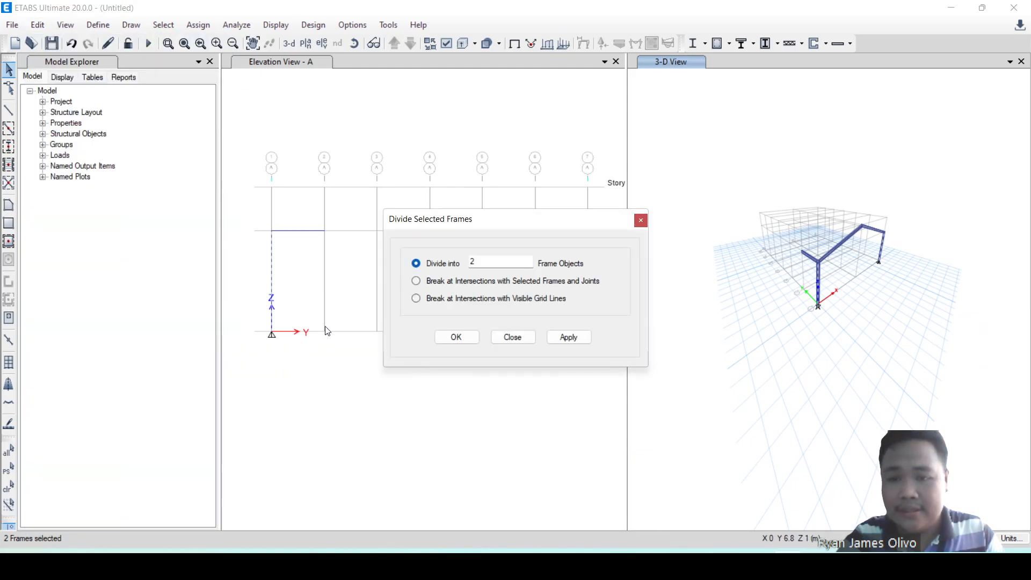
drag(514, 256, 406, 257)
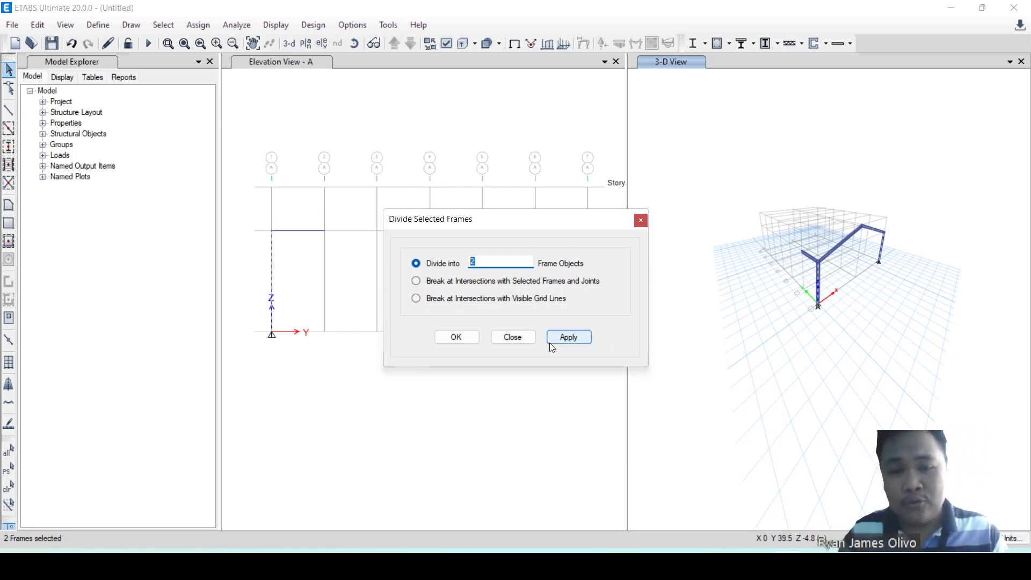
click(573, 338)
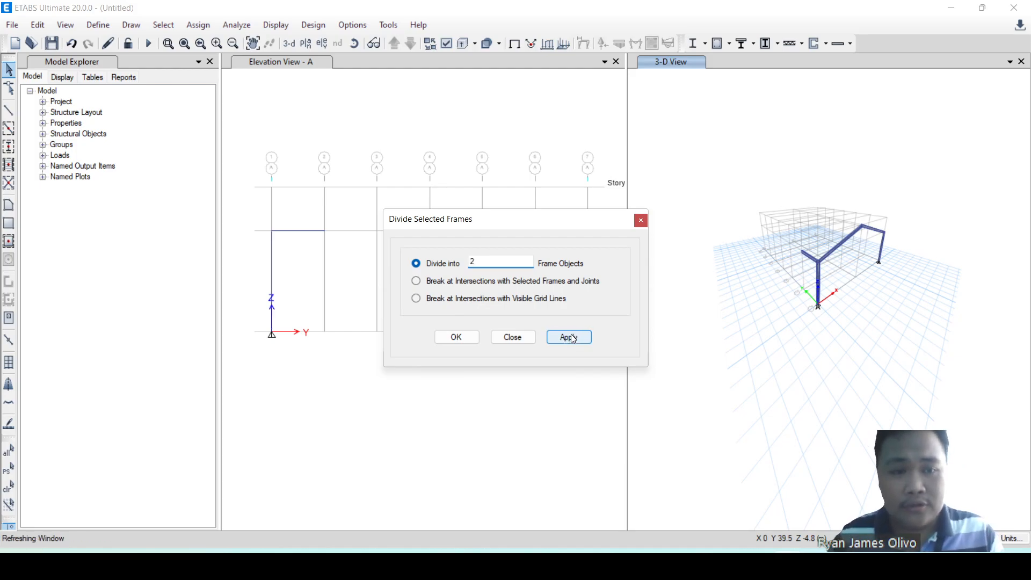
Apply the division into 2 frame objects and check the split by selecting both halves of the column at grid 1 in elevation A.
click(465, 338)
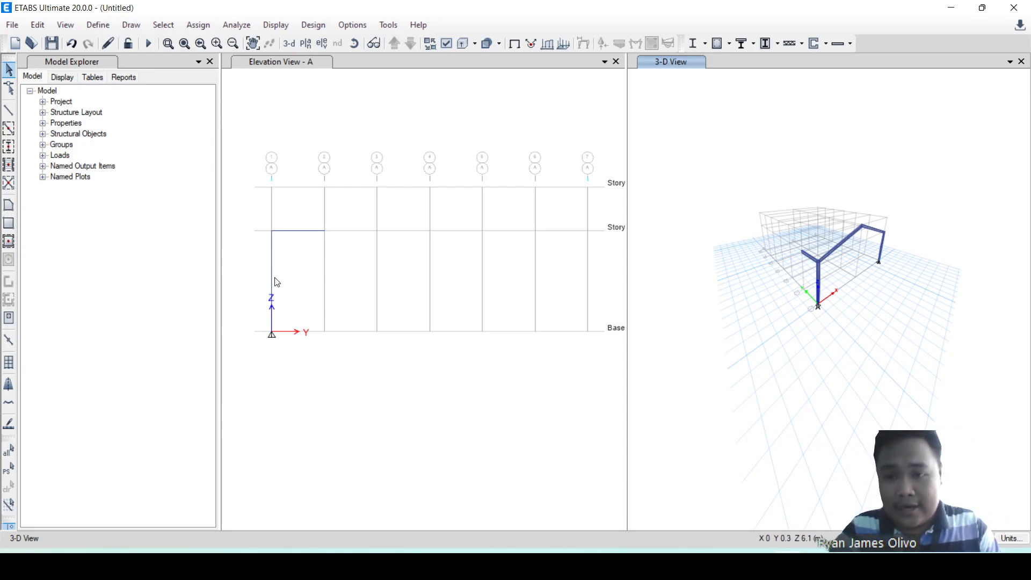
click(273, 263)
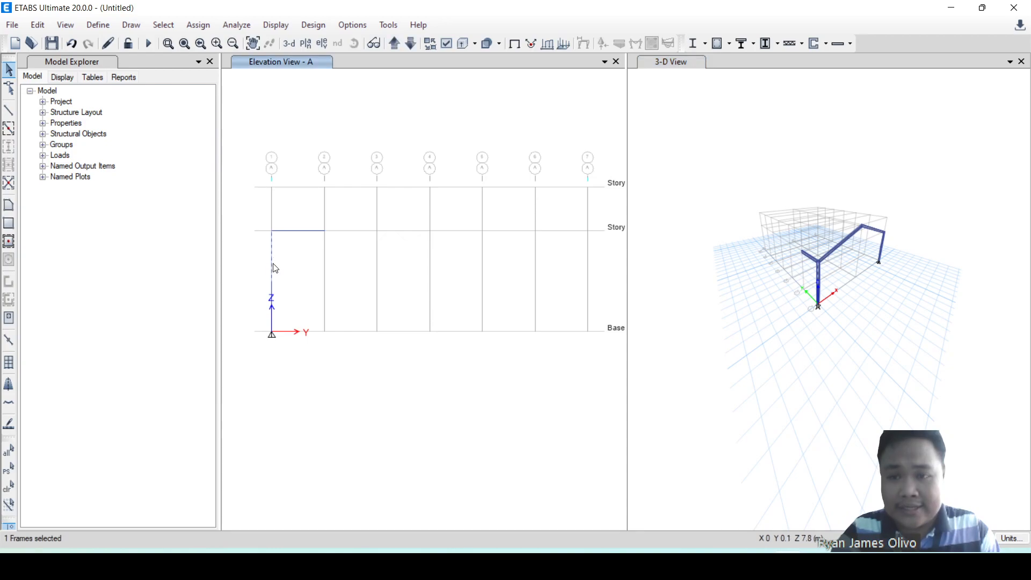
click(273, 295)
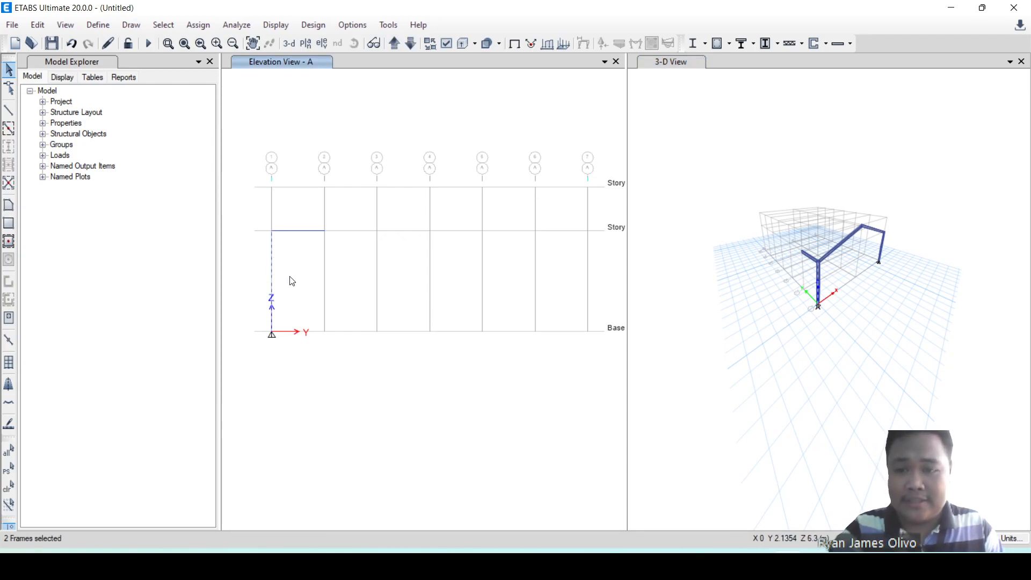
key(Escape)
Draw a mid-height Auto_WideFlange beam in elevation A from the column's division point on grid line 1 to grid line 2.
click(8, 111)
click(273, 283)
click(325, 281)
key(Escape)
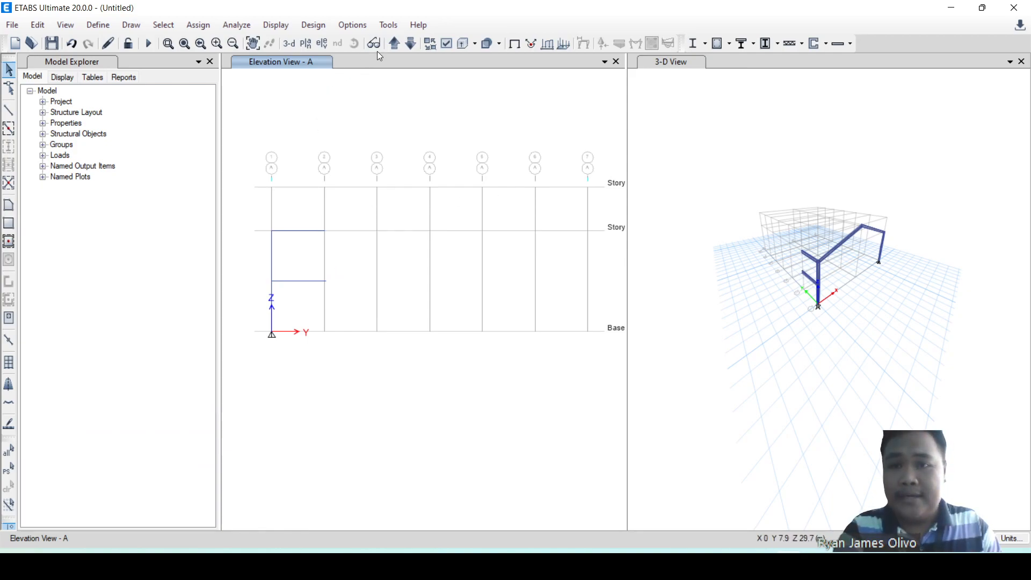
Show the elevation of grid line B in the elevation window.
click(394, 47)
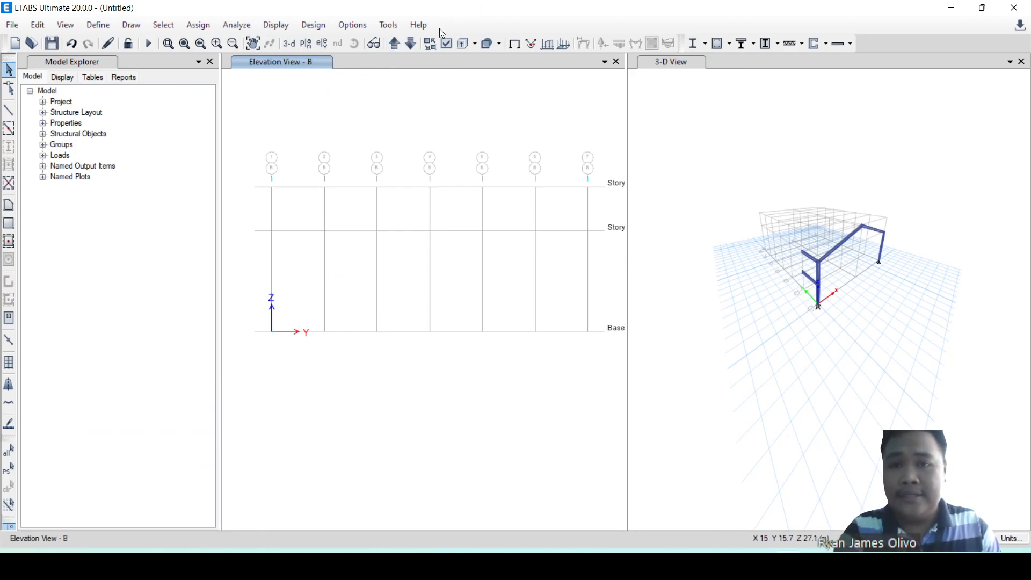
click(410, 42)
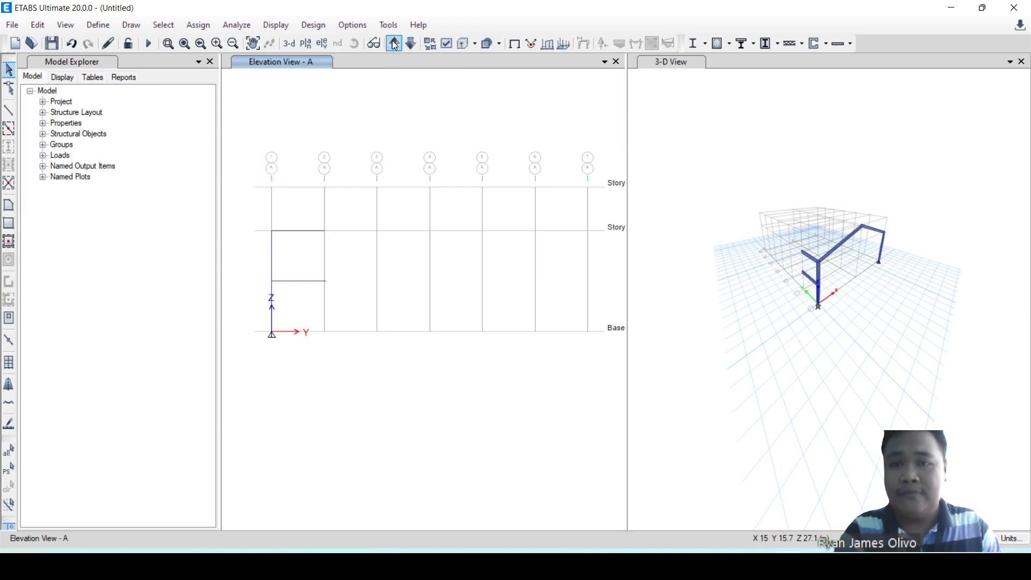
click(400, 47)
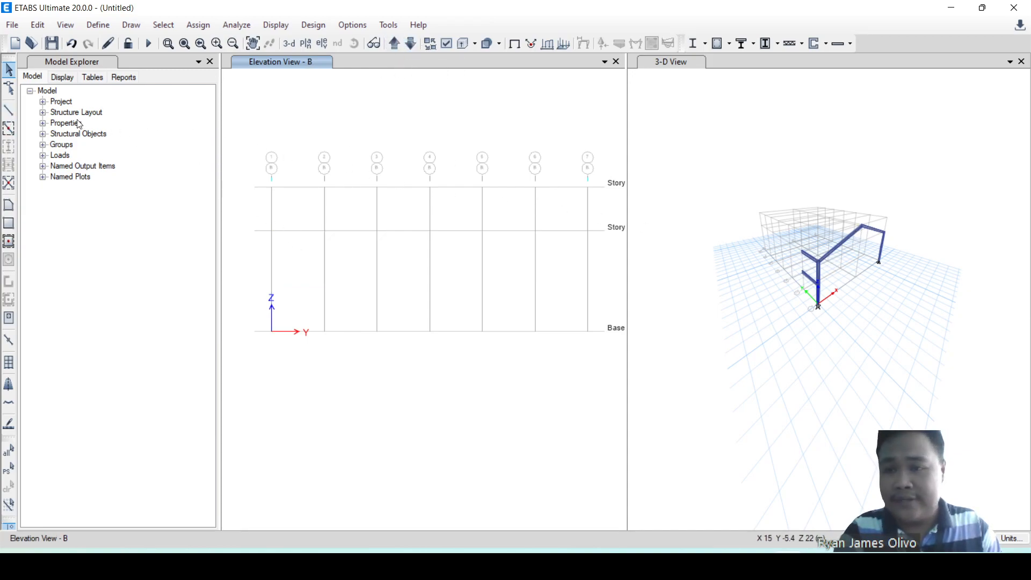
Try an Auto_WideFlange beam at Story1 between grid lines 1 and 2 in elevation B and undo it.
click(9, 111)
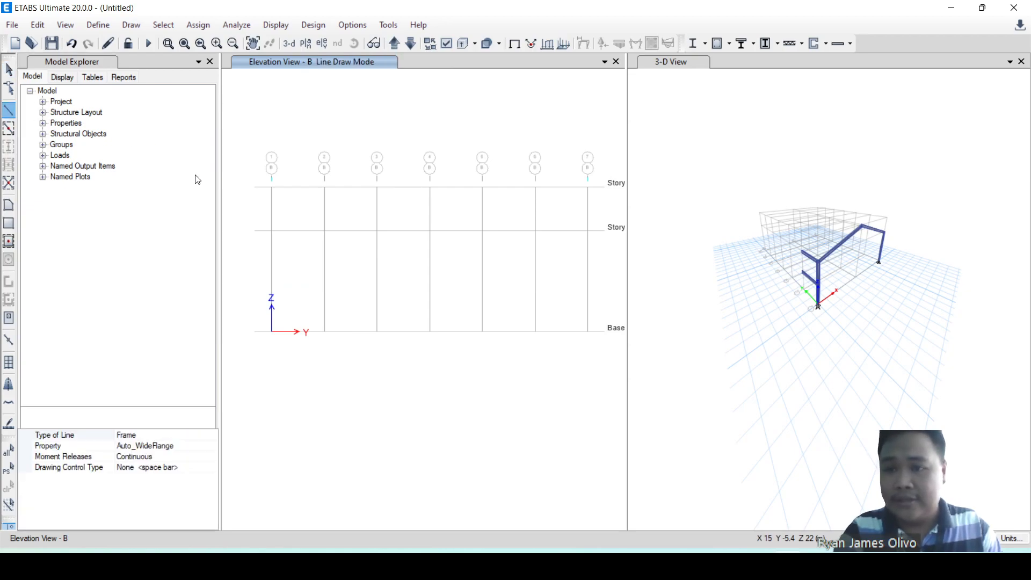
click(272, 231)
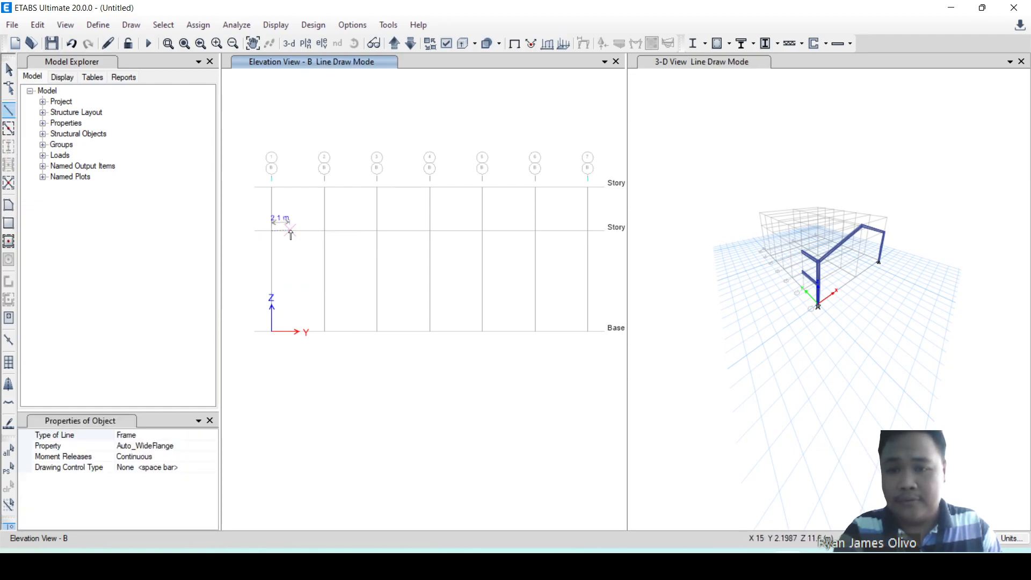
click(325, 231)
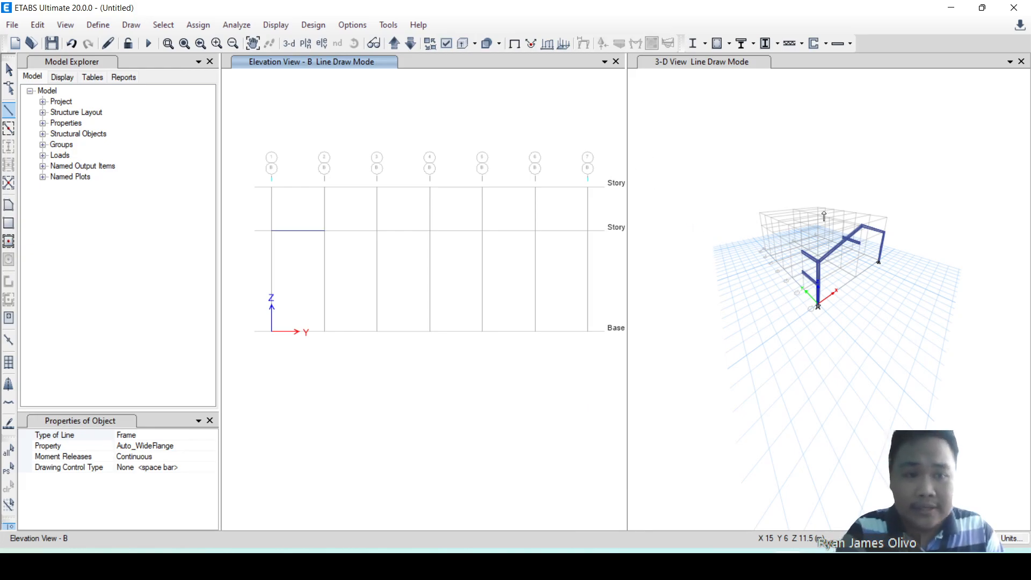
scroll(825, 216, up, 3)
key(Escape)
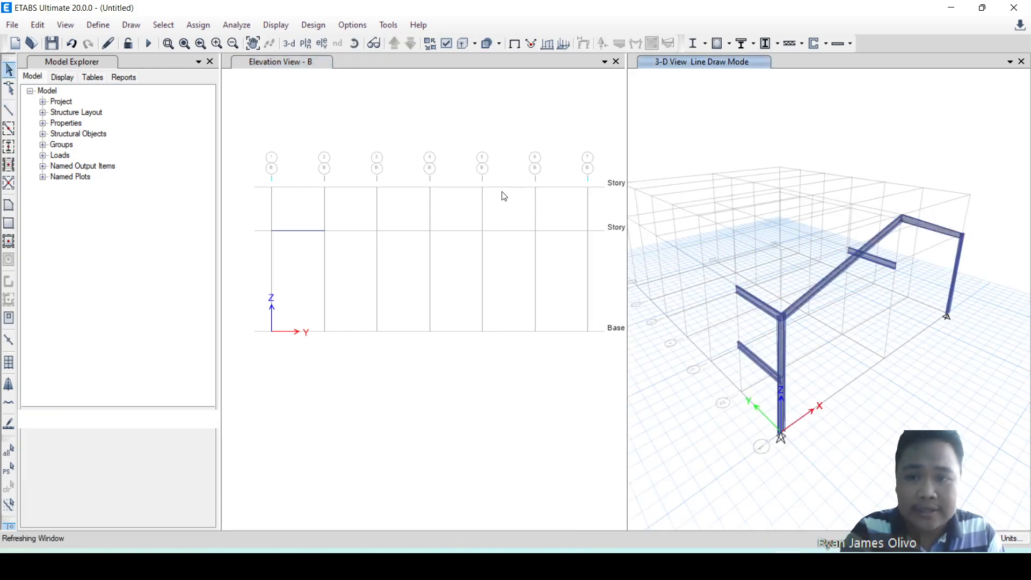
key(ctrl+z)
Draw an Auto_WideFlange ridge beam at Story2 between grid lines 1 and 2 in elevation B.
click(8, 110)
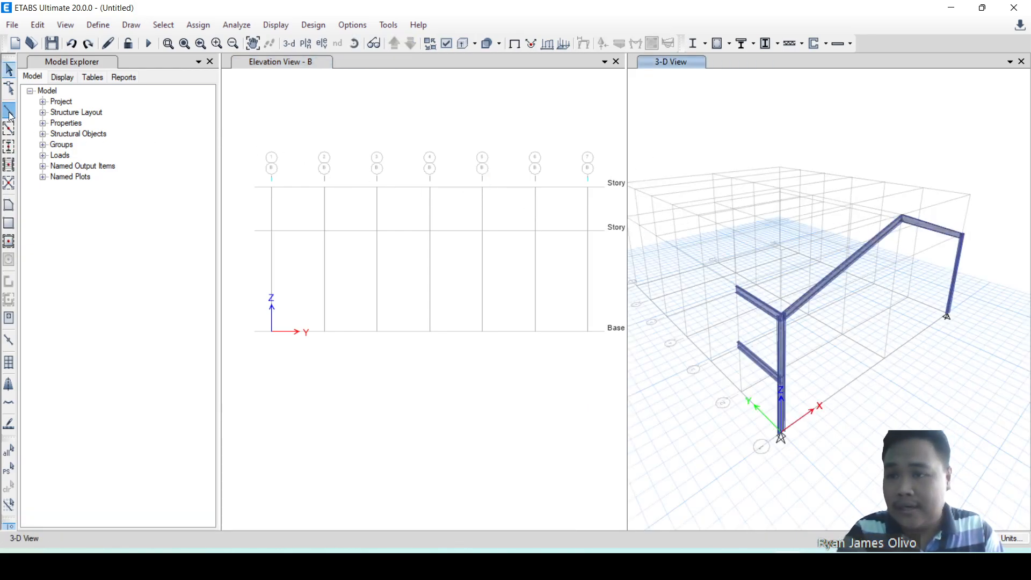
click(275, 191)
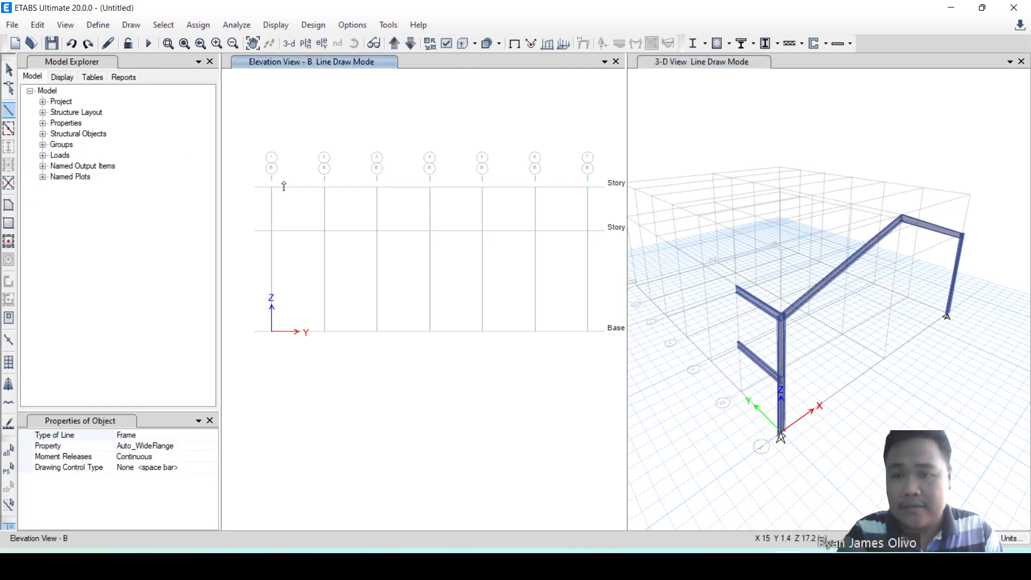
click(325, 187)
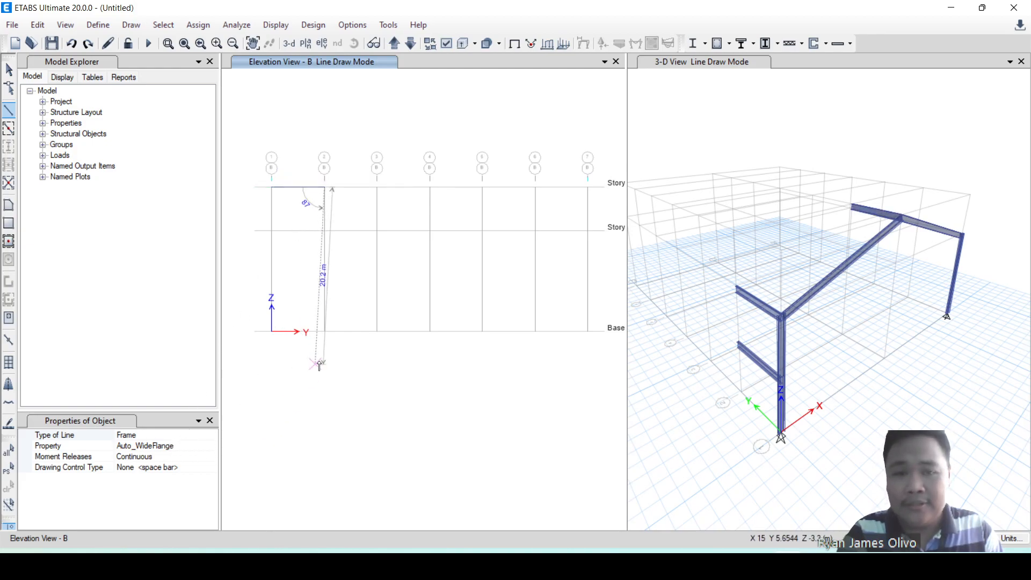
key(Escape)
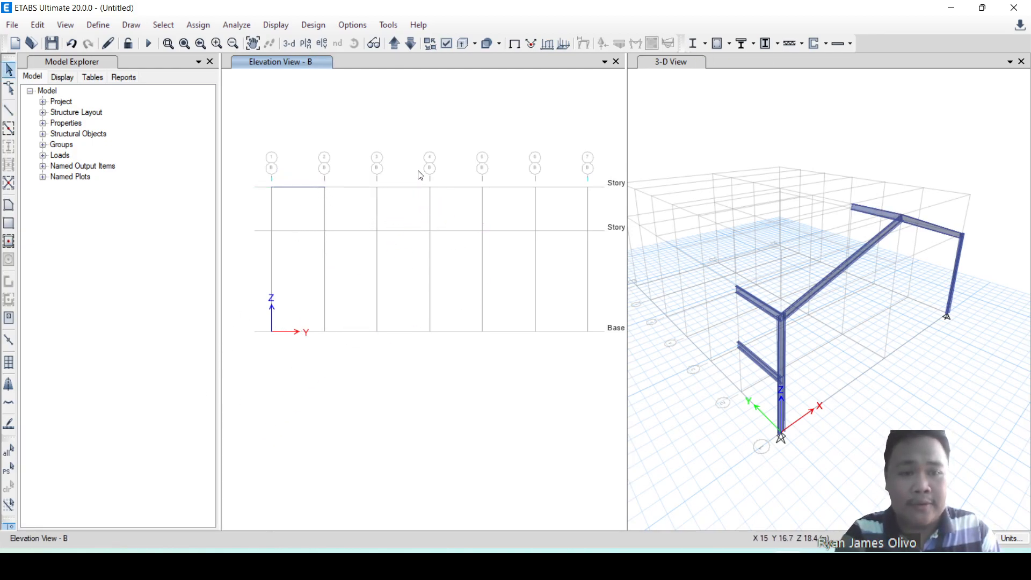
mouse_move(905, 269)
shift+middle_down()
mouse_move(844, 322)
mouse_move(919, 340)
mouse_move(750, 306)
mouse_move(720, 345)
mouse_move(781, 368)
mouse_move(846, 367)
mouse_move(859, 295)
mouse_move(879, 307)
mouse_move(881, 265)
mouse_move(842, 297)
mouse_move(837, 324)
mouse_move(929, 306)
shift+middle_up()
Show elevation C and draw an Auto_WideFlange beam at Story1 between grid lines 1 and 2.
click(299, 56)
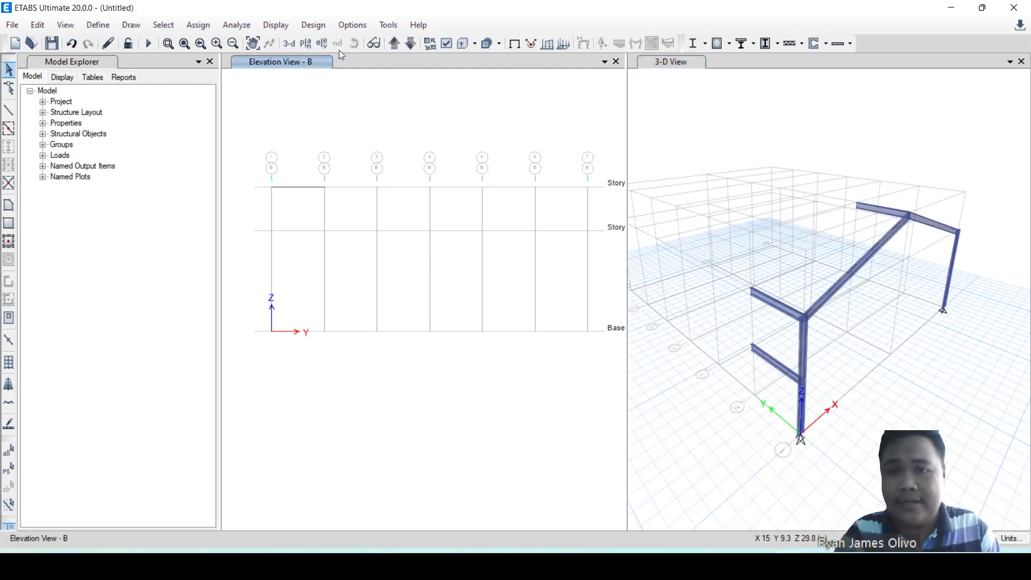
click(395, 45)
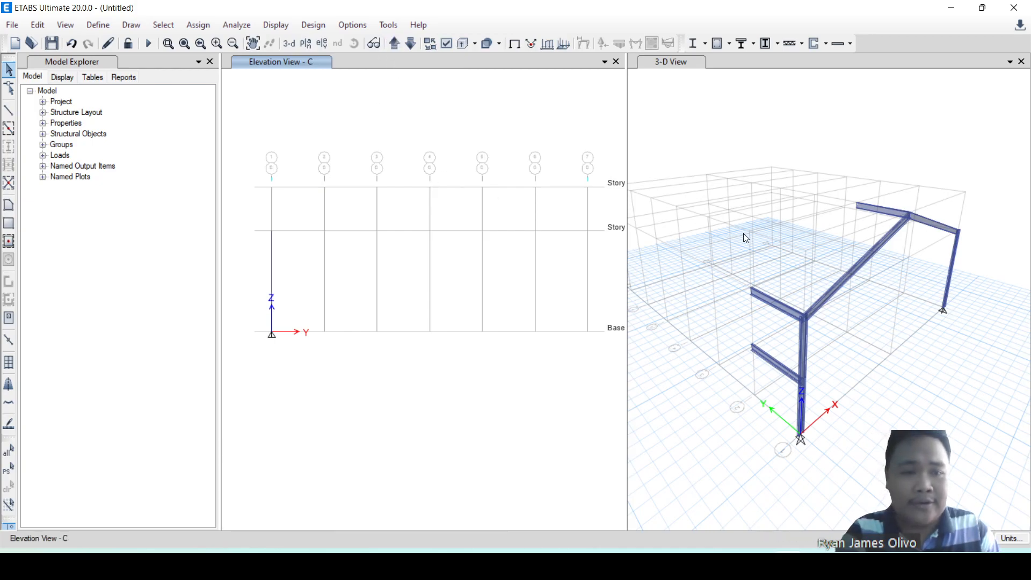
click(8, 110)
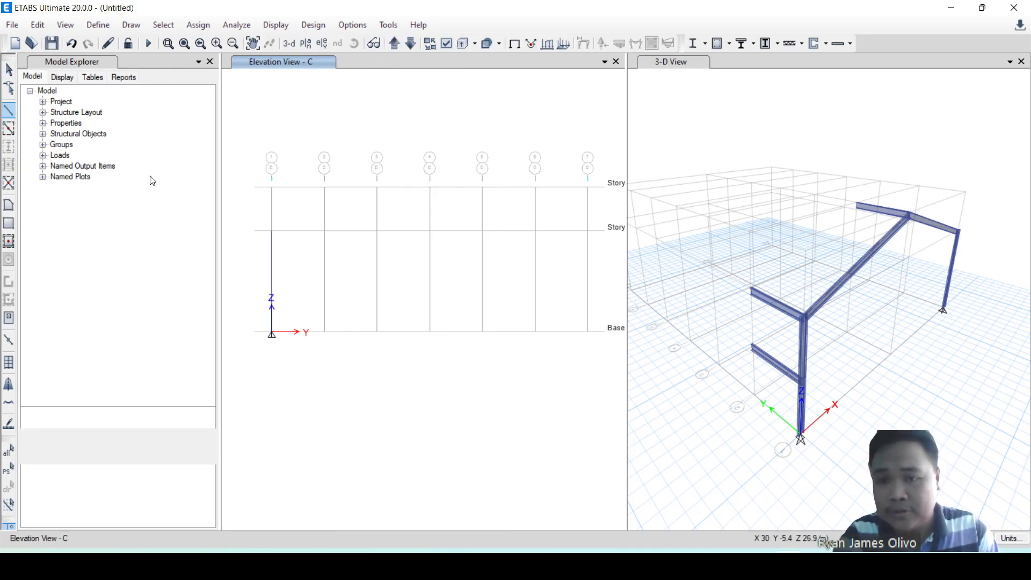
click(325, 231)
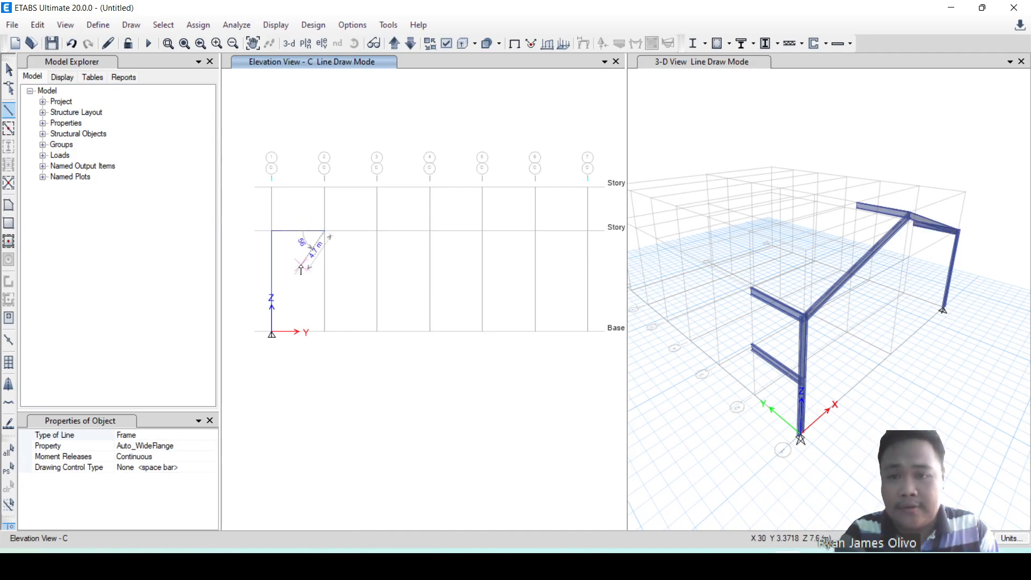
key(Escape)
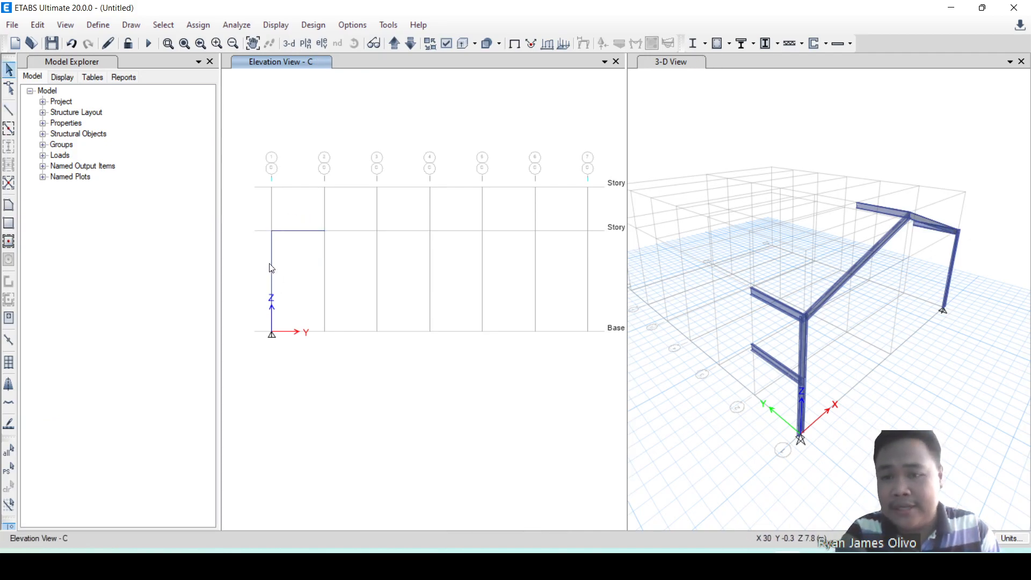
Draw a mid-height Auto_WideFlange beam in elevation C from the column's division point on grid line 1 to grid line 2.
click(275, 278)
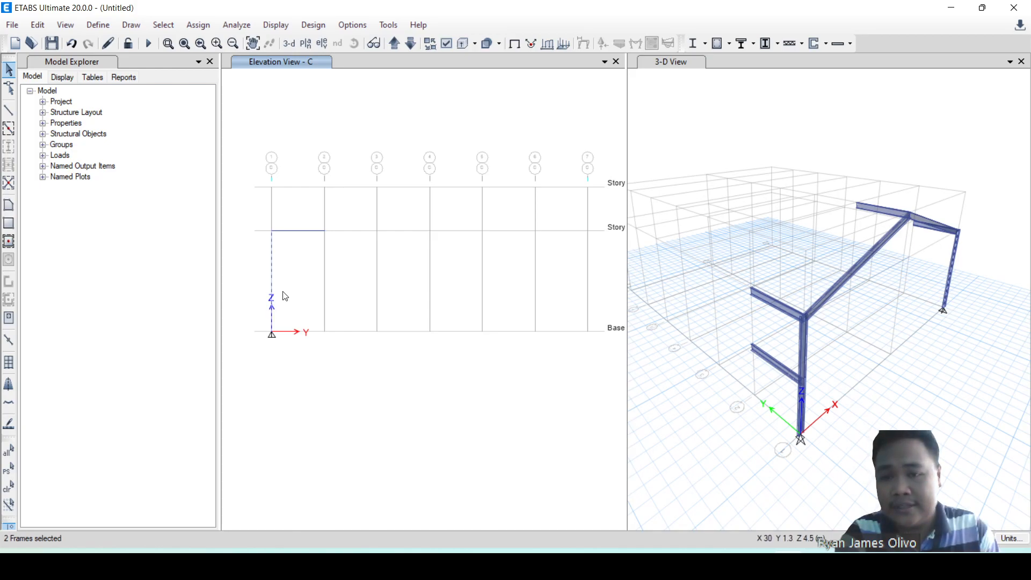
key(Escape)
click(8, 110)
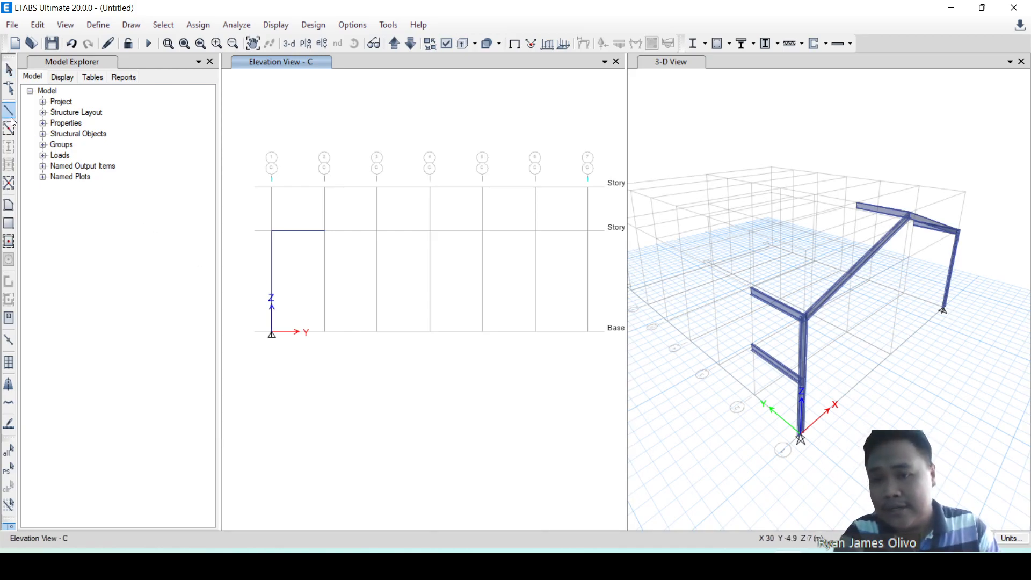
click(272, 282)
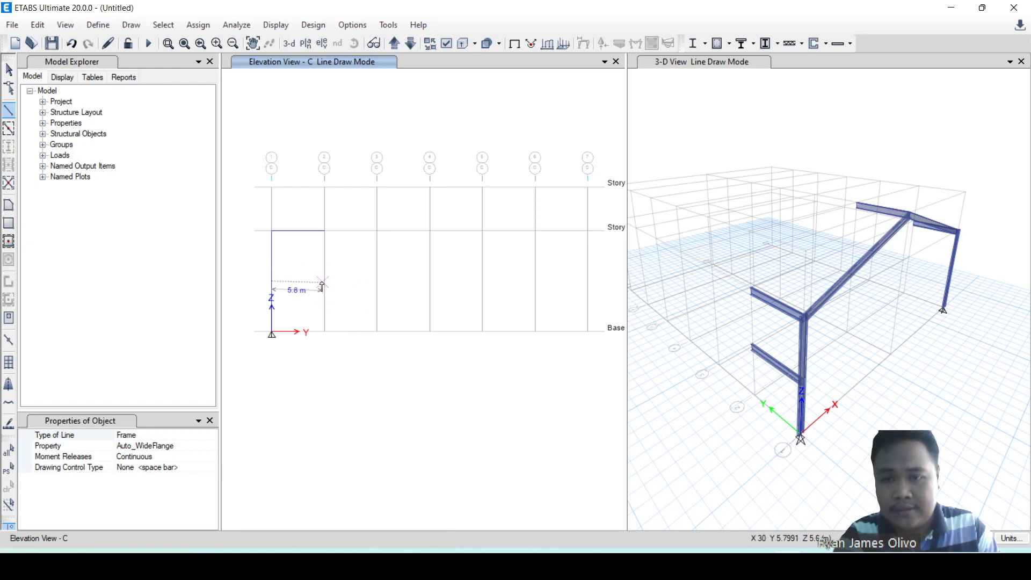
click(325, 280)
key(Escape)
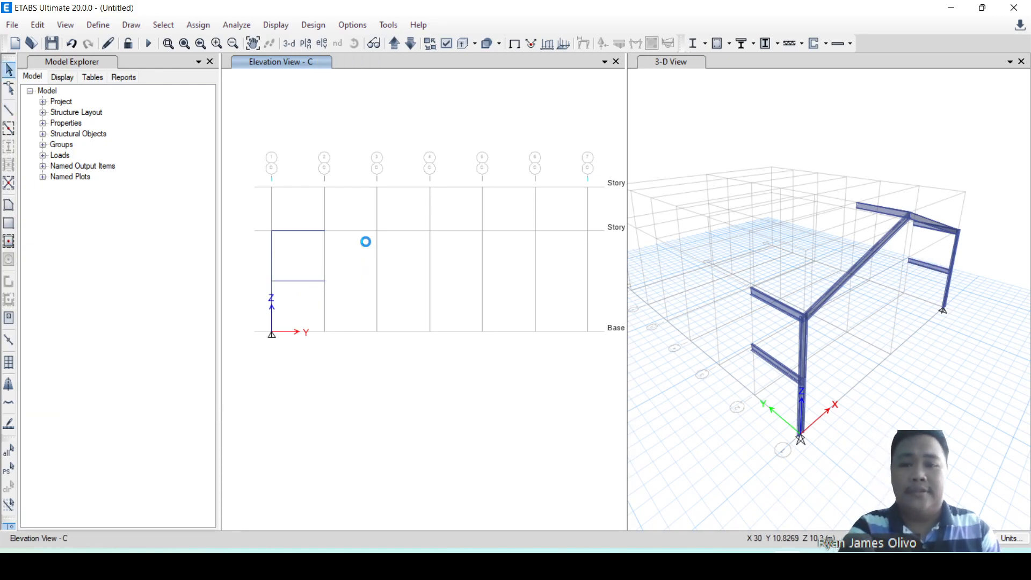
Delete the four column segments on grid line 1, both halves at grid A and both halves at grid C.
scroll(730, 288, down, 3)
scroll(763, 304, up, 3)
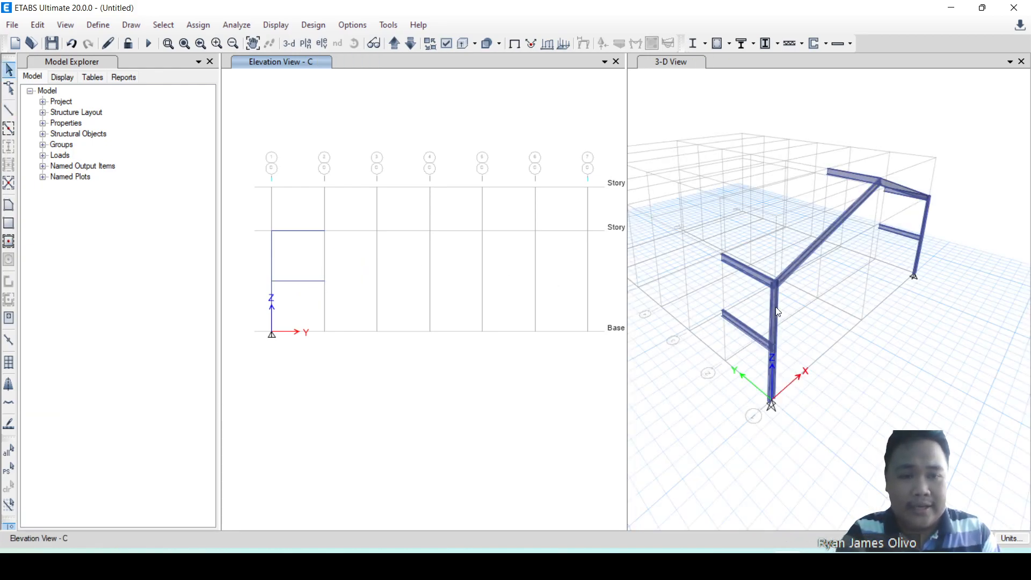
click(775, 307)
key(Delete)
click(775, 368)
key(Delete)
click(920, 261)
key(Delete)
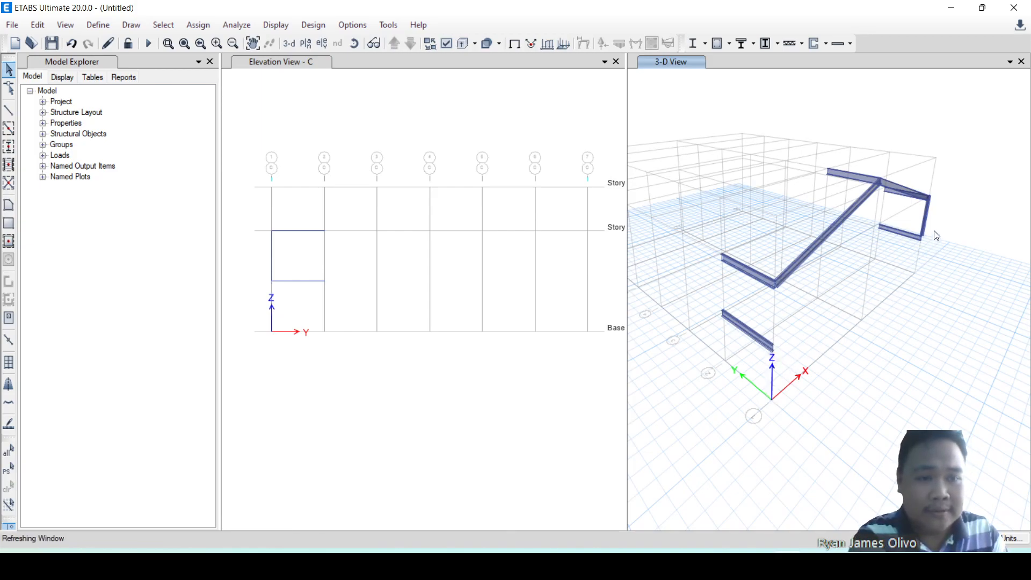
click(929, 226)
key(Delete)
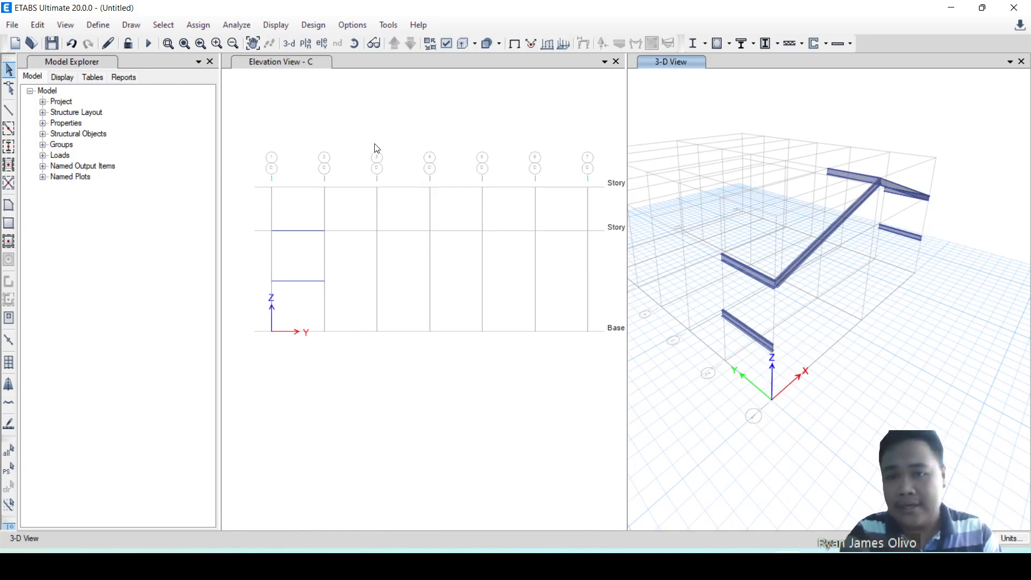
Show the elevation of grid line 1 in the elevation window.
click(341, 128)
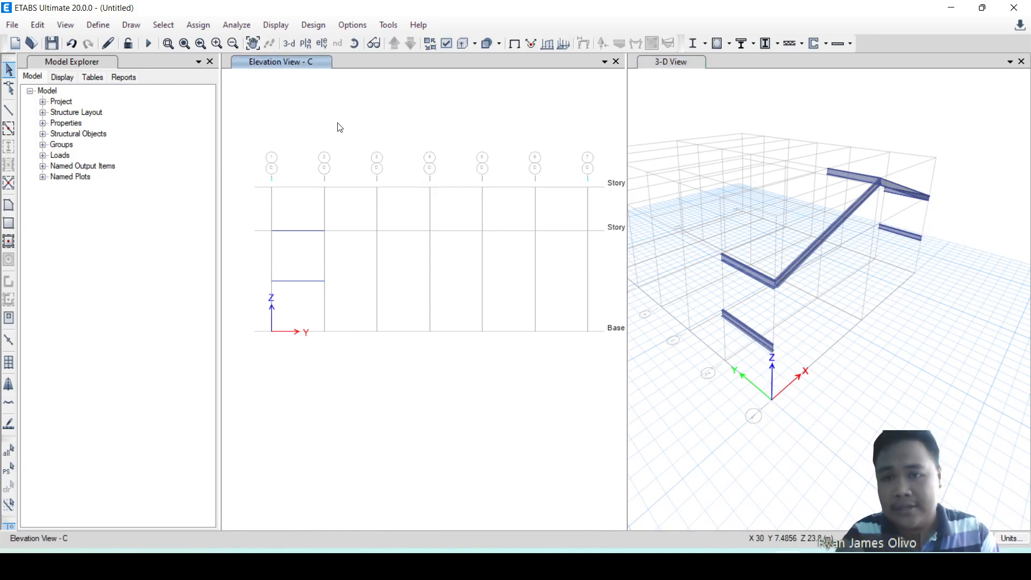
click(322, 44)
click(398, 236)
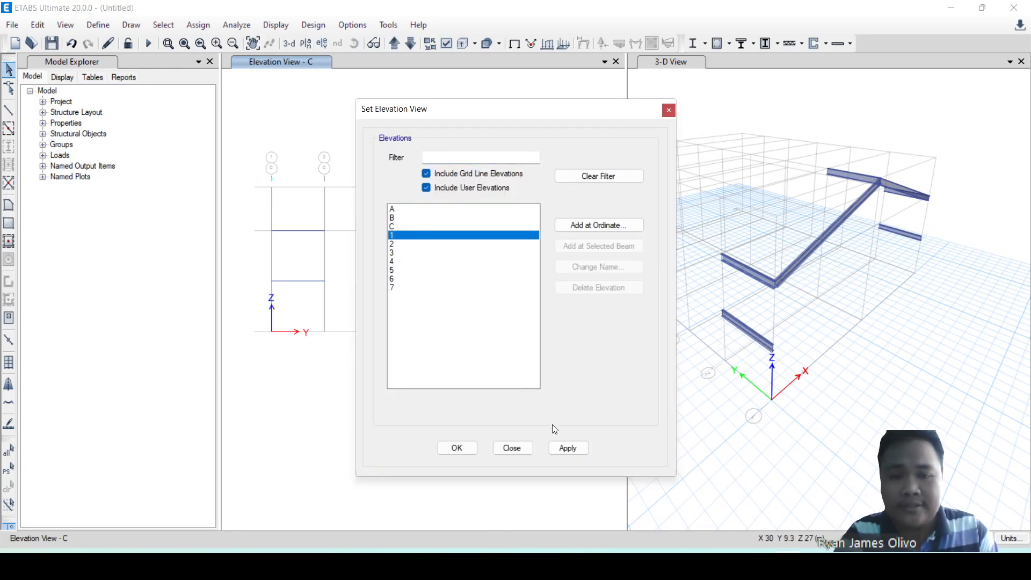
click(563, 449)
click(511, 448)
Draw full-height Auto_WideFlange columns from Story1 to Base at grids A and C in elevation 1.
click(9, 110)
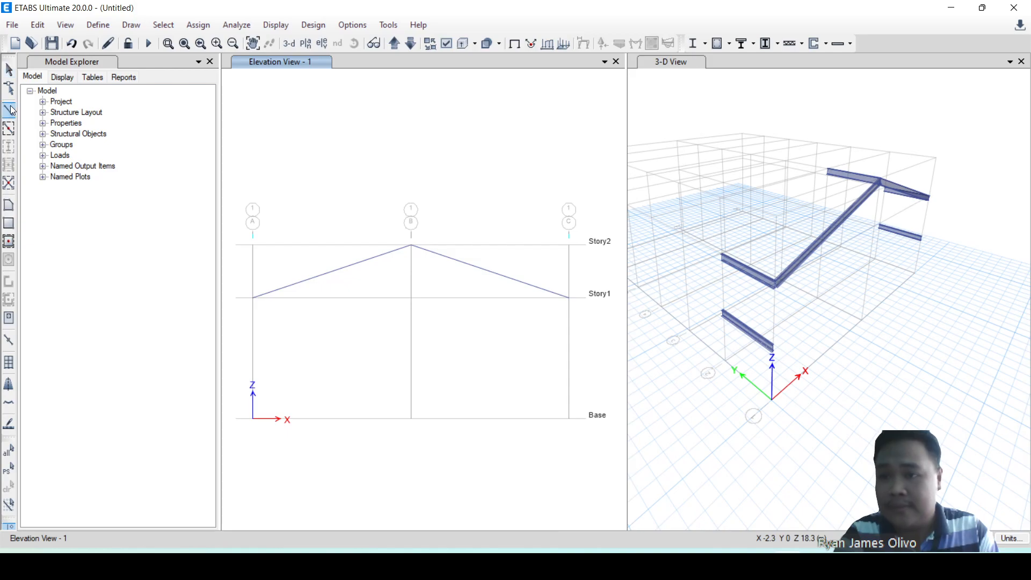
click(253, 298)
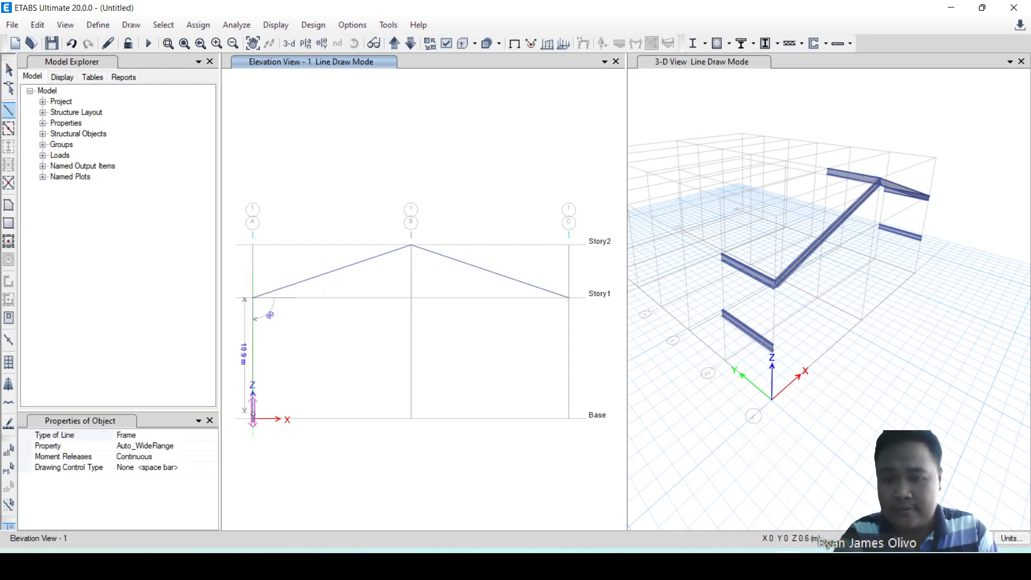
click(253, 419)
key(Escape)
click(569, 298)
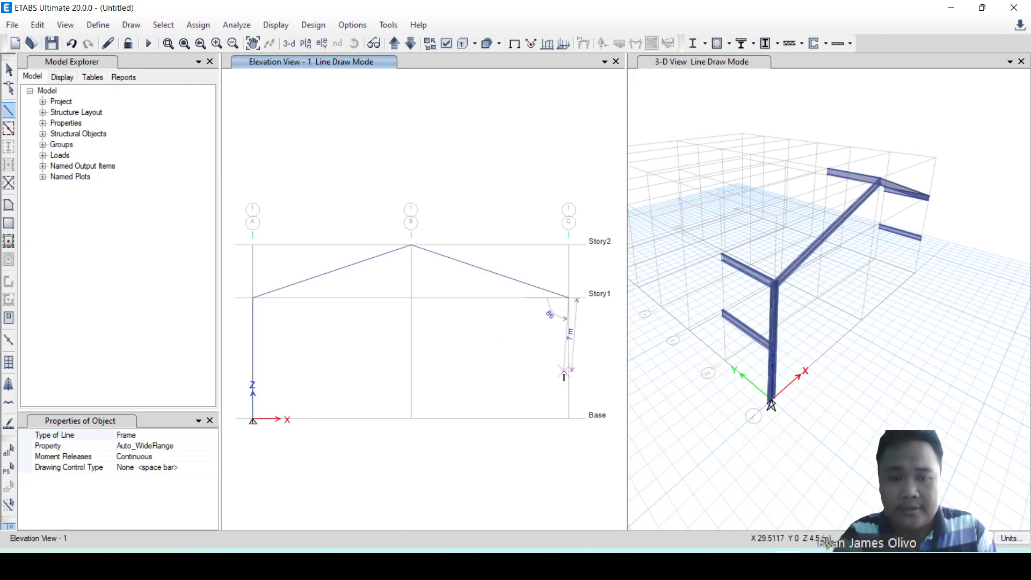
click(569, 419)
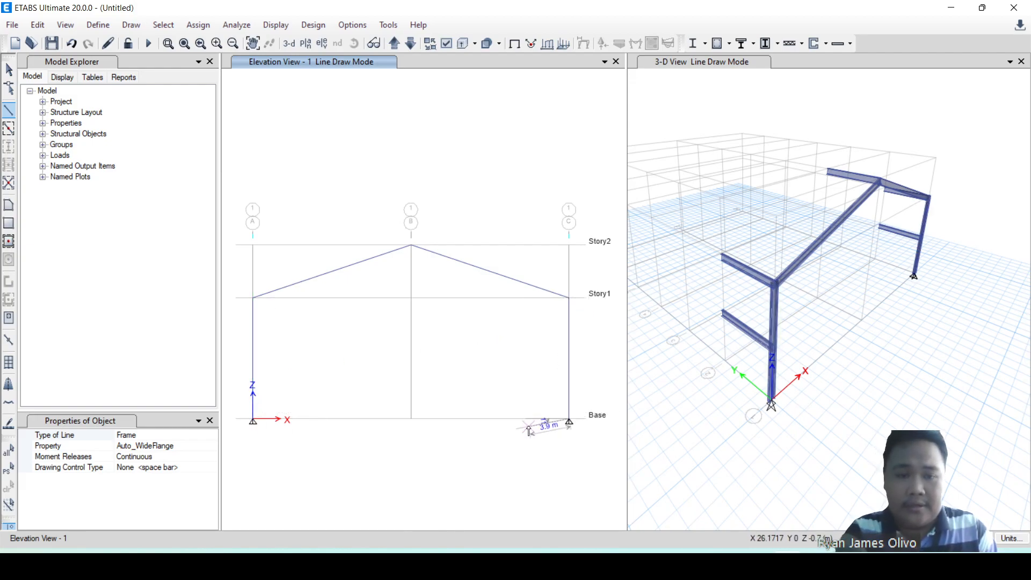
key(Escape)
scroll(853, 262, down, 5)
key(ctrl+a)
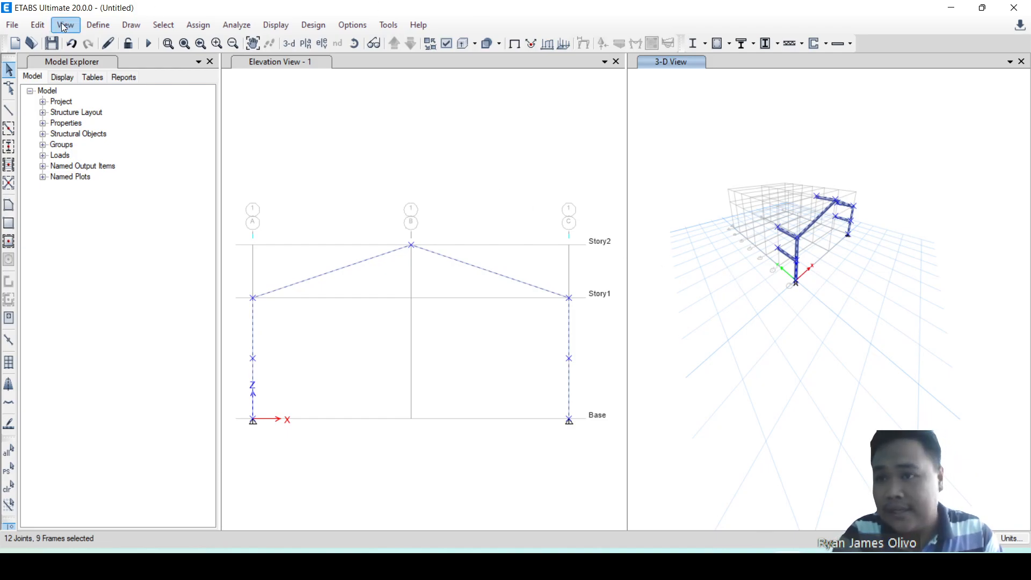
click(41, 25)
click(40, 25)
click(867, 154)
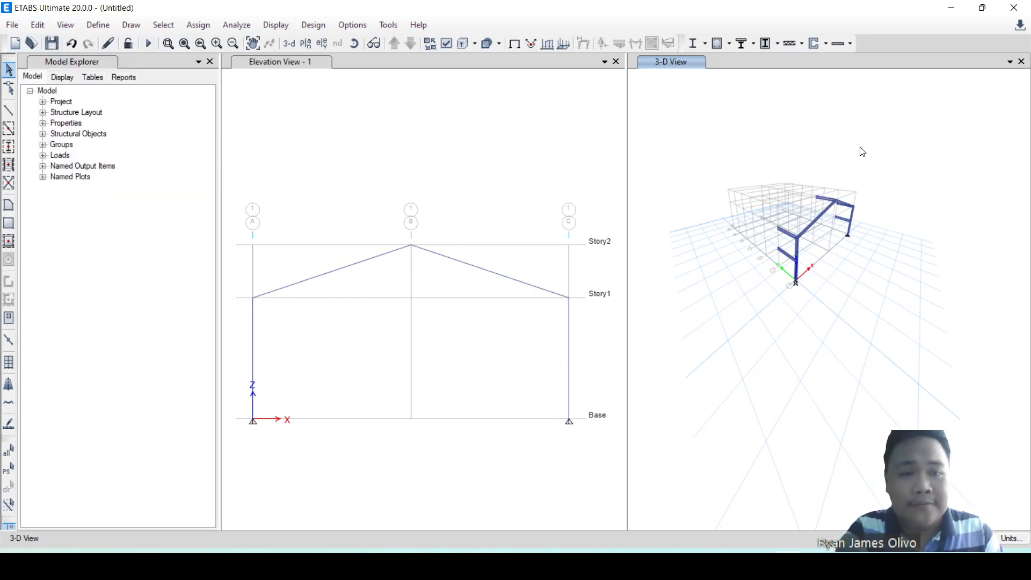
Replicate the entire grid line 1 frame with its longitudinal beams linearly, using dy 6 m and number 6.
drag(754, 141, 923, 329)
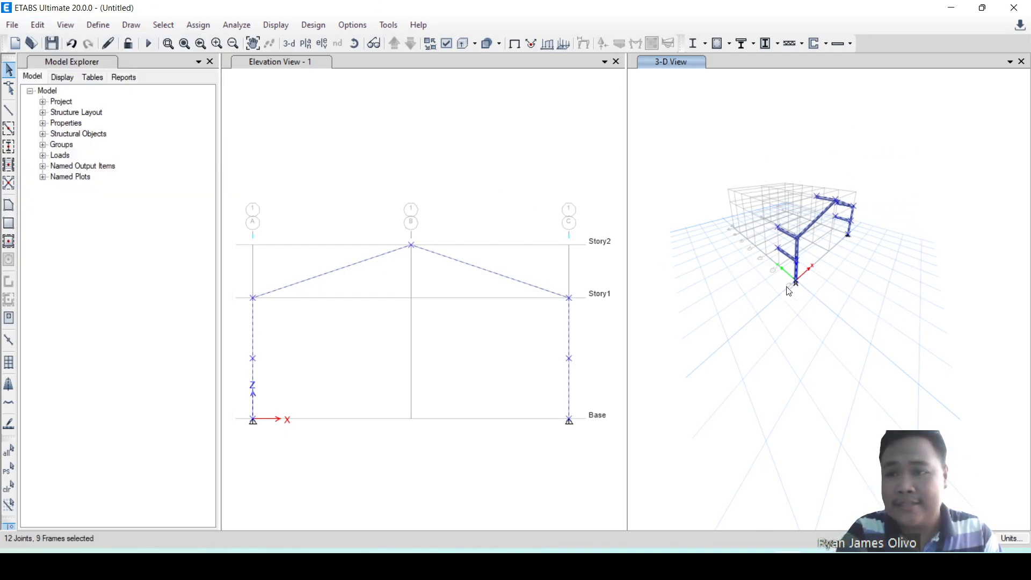
scroll(849, 225, up, 3)
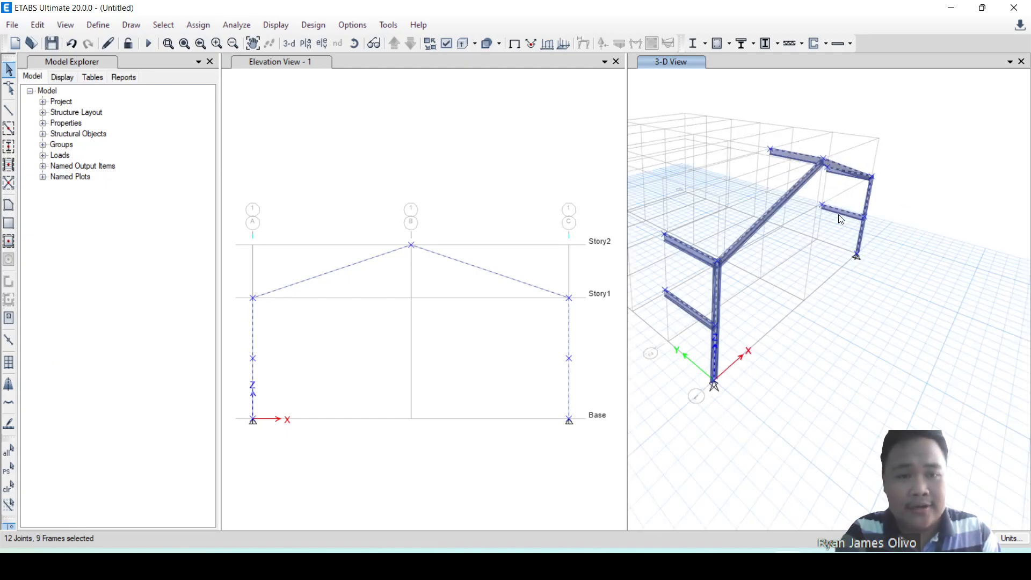
click(37, 25)
mouse_move(23, 28)
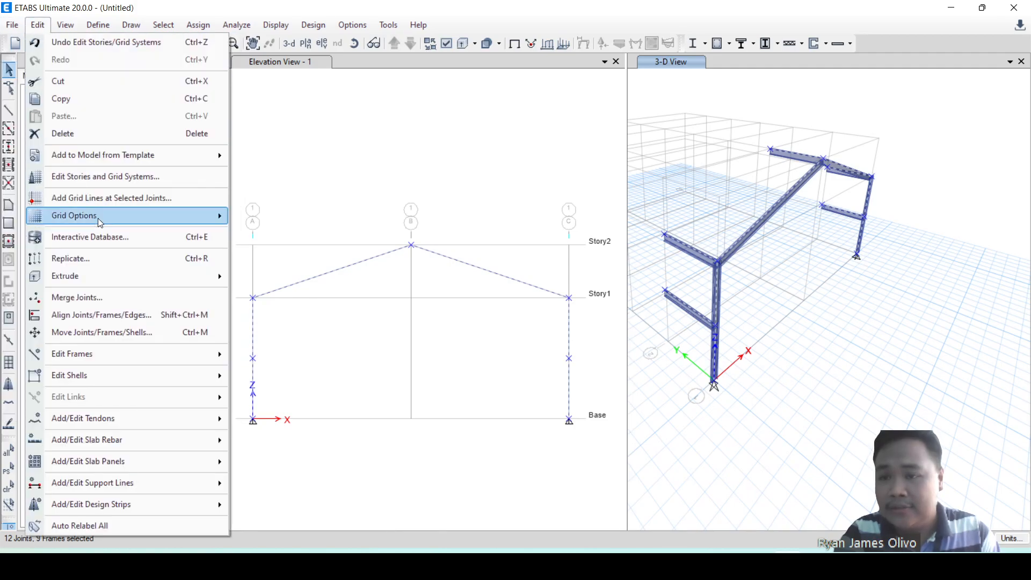
click(100, 260)
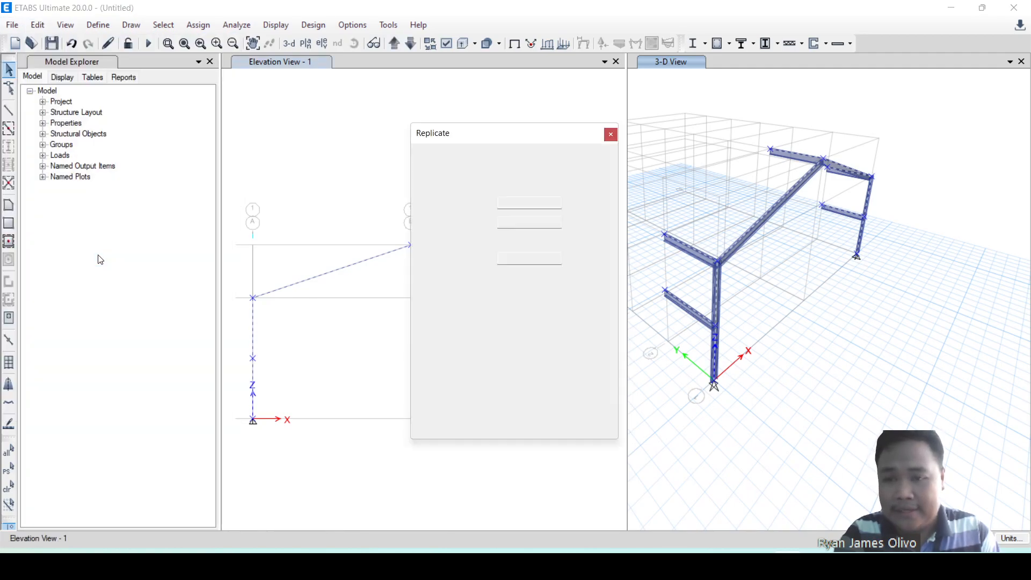
drag(510, 142, 403, 89)
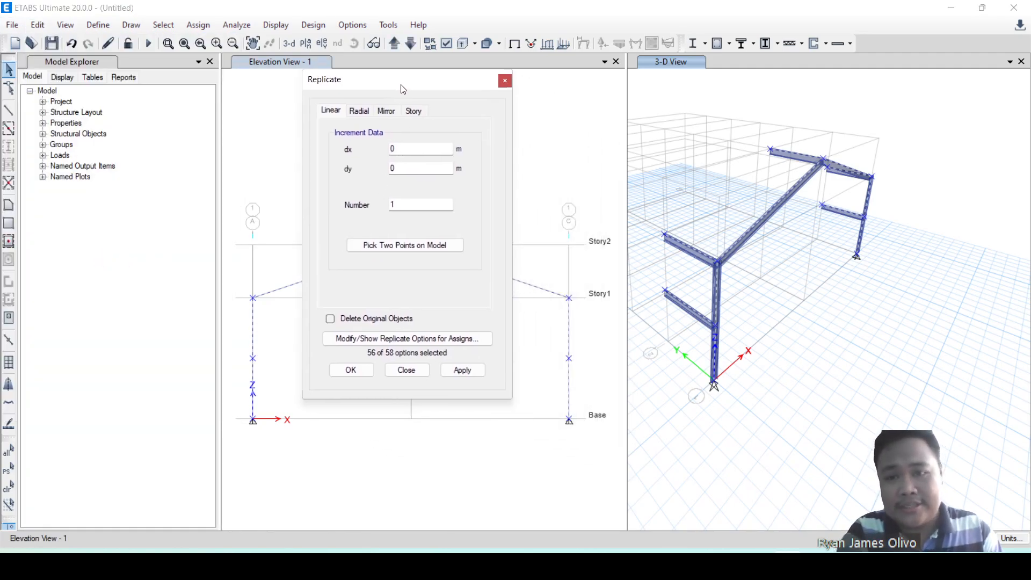
drag(414, 166, 350, 171)
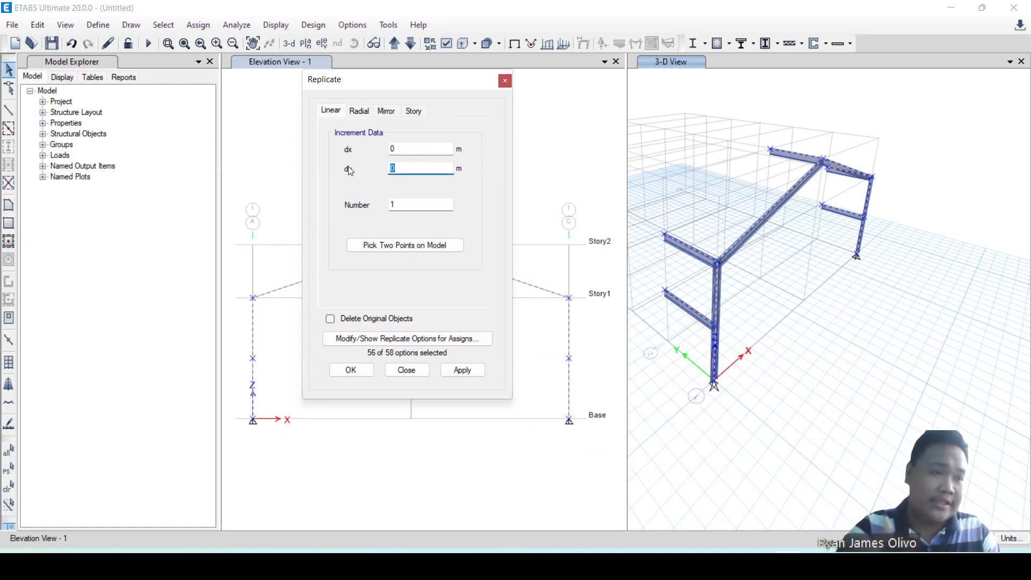
drag(405, 205, 381, 204)
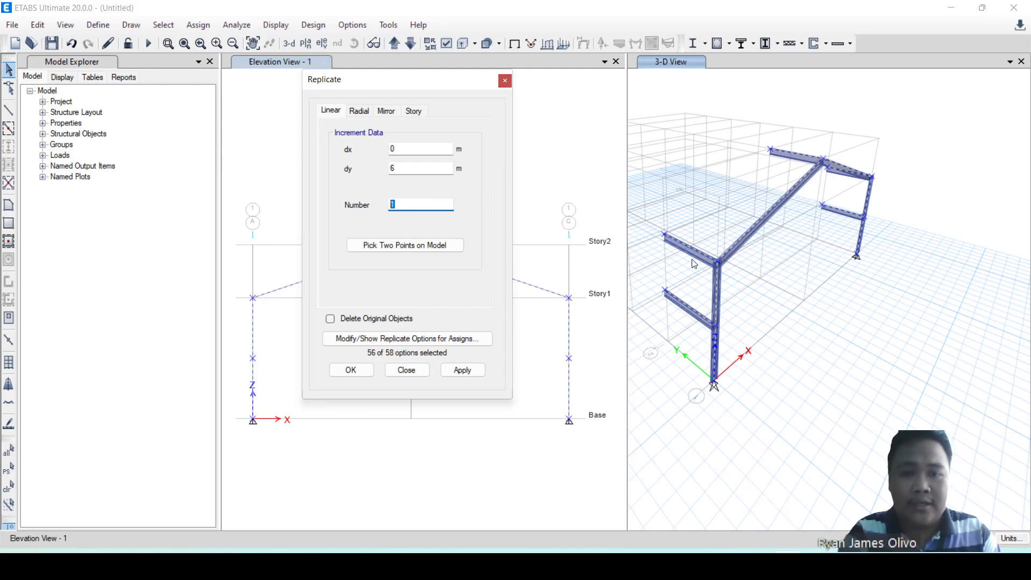
text(6)
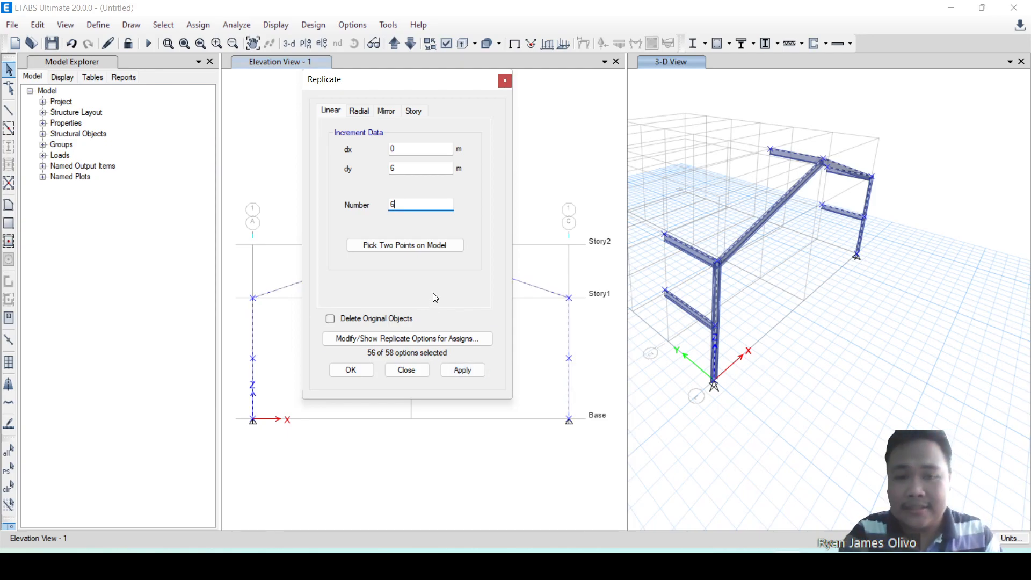
click(475, 373)
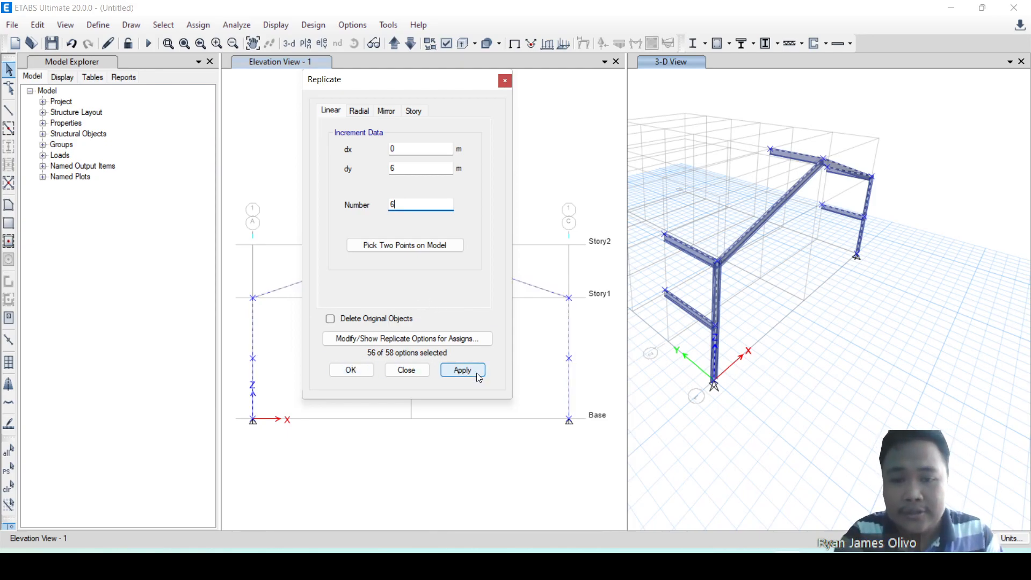
scroll(813, 292, down, 8)
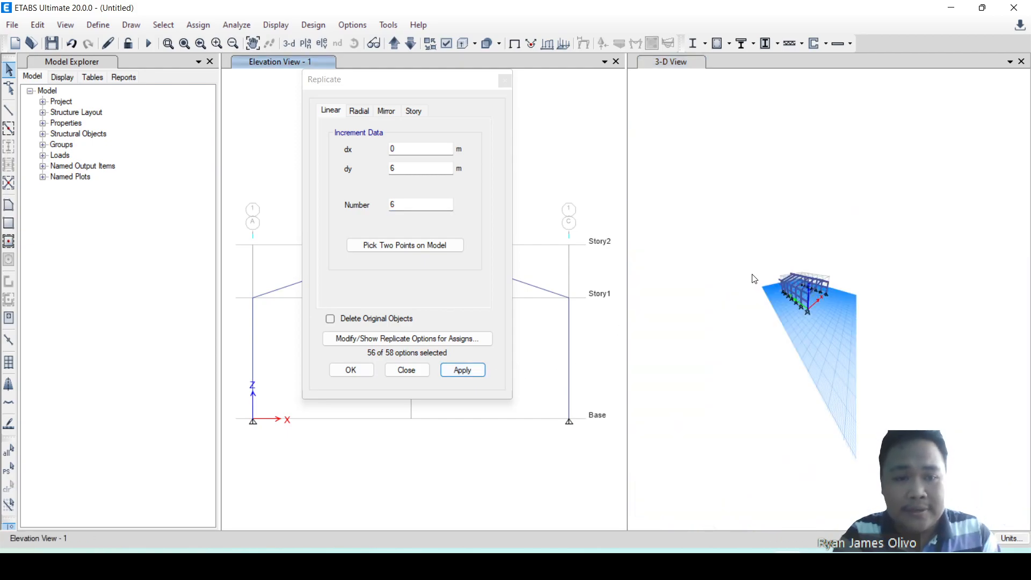
scroll(752, 281, up, 4)
click(356, 370)
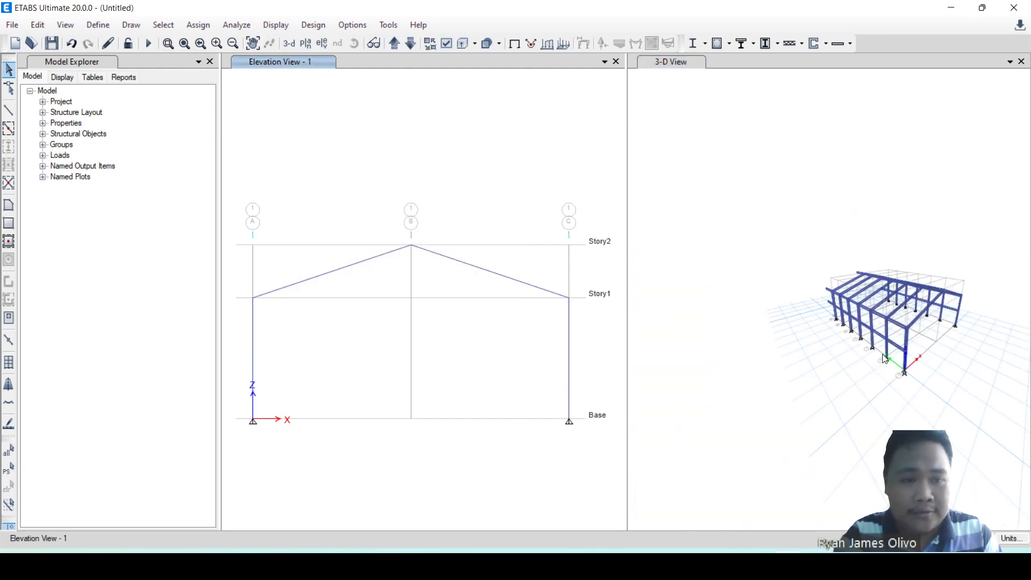
Delete the replicated longitudinal beams that overhang beyond the last frame on grid line 7.
click(845, 410)
scroll(875, 403, up, 5)
scroll(829, 369, up, 3)
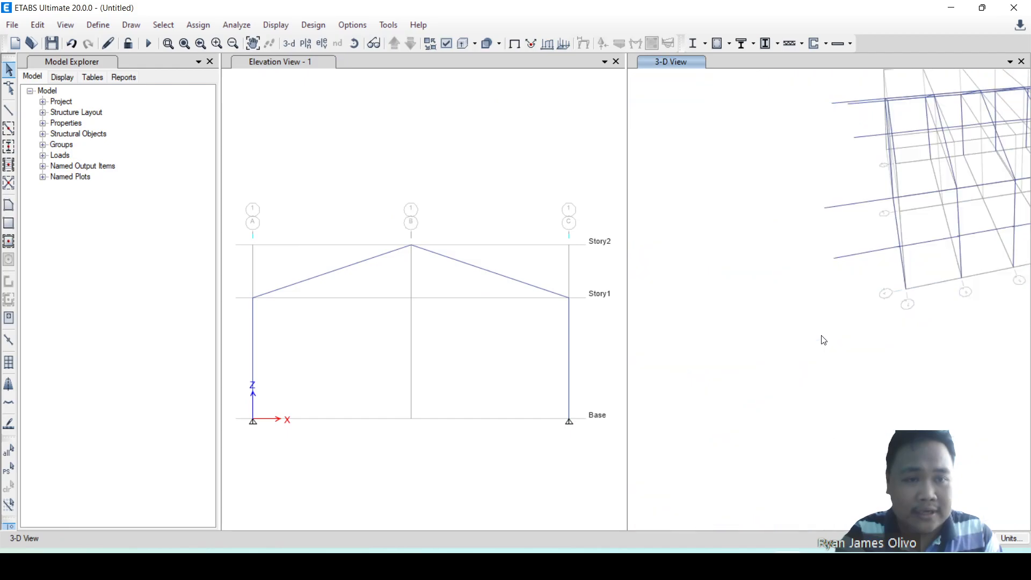
shift+middle_drag(850, 263, 847, 207)
drag(852, 111, 801, 226)
key(Delete)
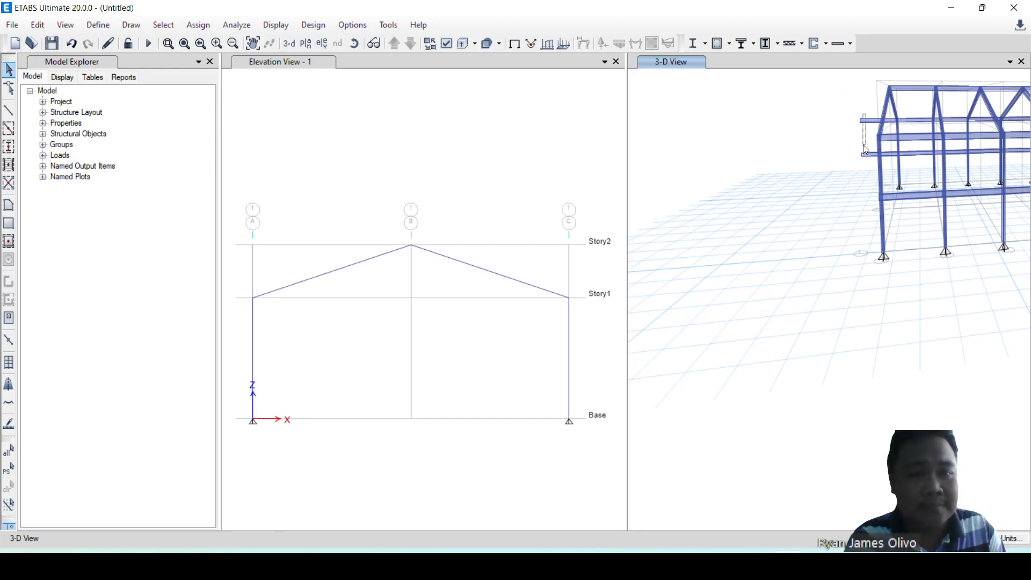
drag(857, 163, 856, 162)
key(Delete)
shift+middle_drag(791, 245, 951, 281)
scroll(833, 294, down, 10)
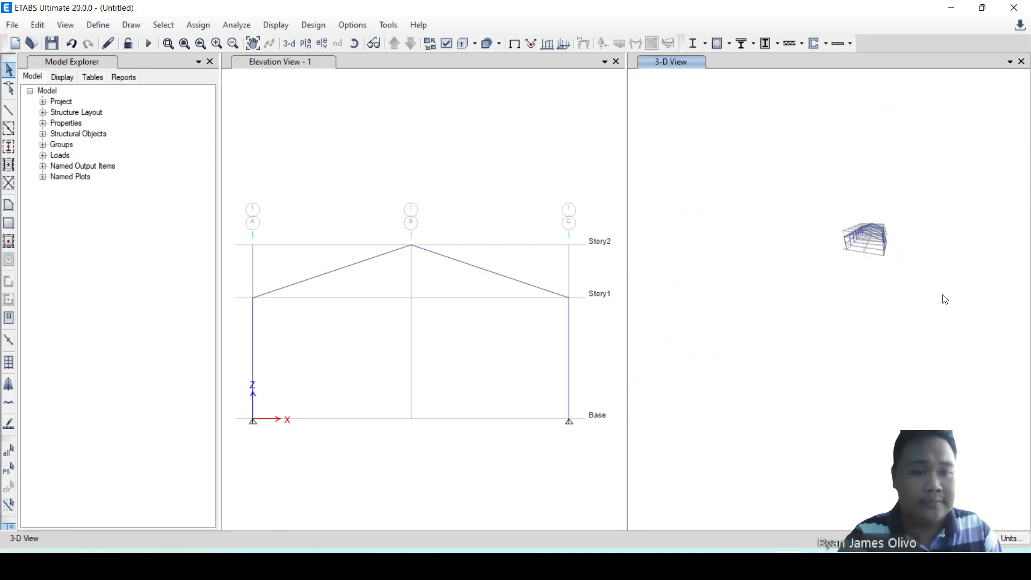
scroll(884, 225, up, 6)
shift+middle_drag(872, 316, 894, 322)
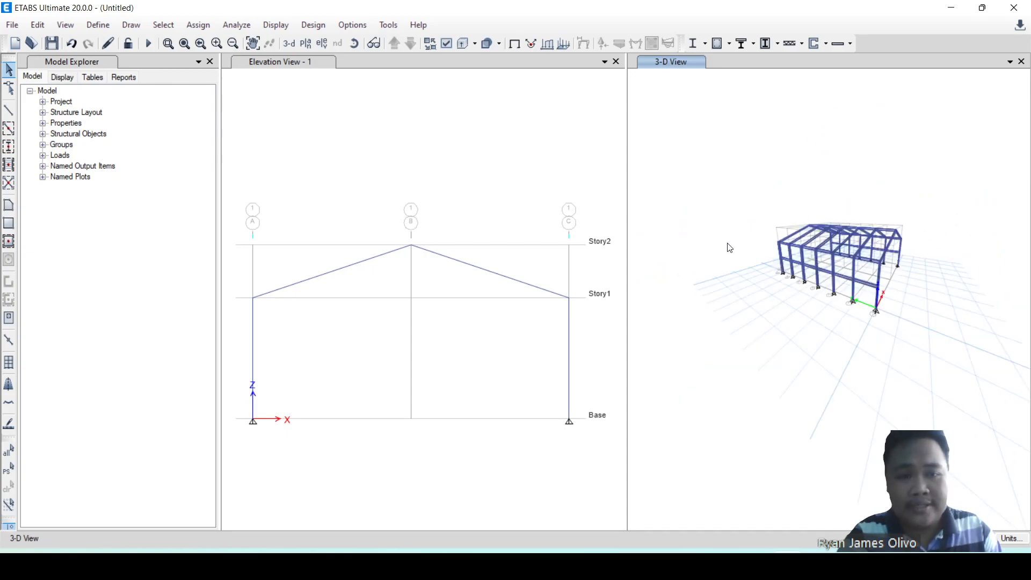
Show the elevation of grid line A in the elevation window.
click(441, 165)
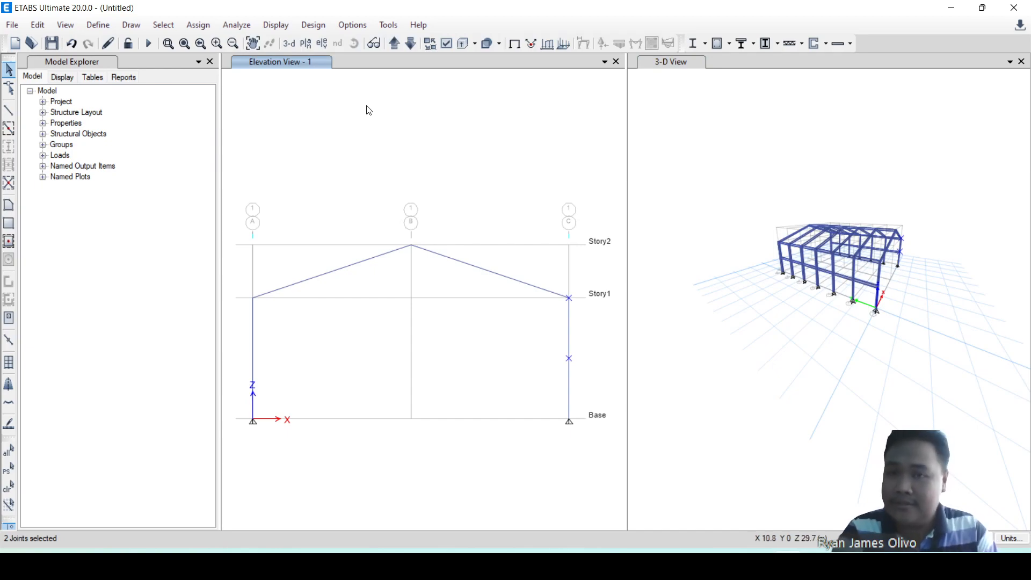
click(323, 46)
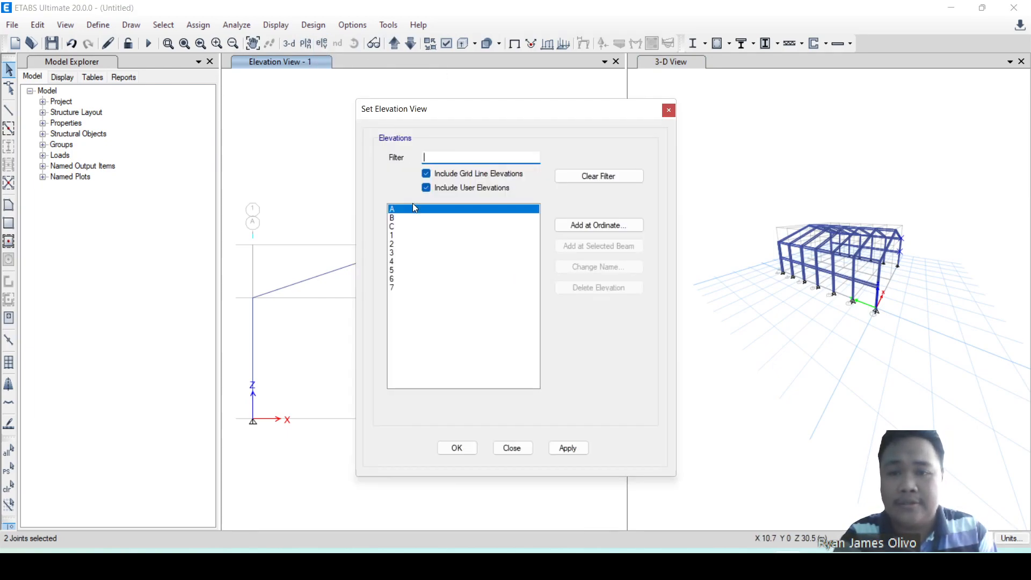
click(562, 449)
click(523, 450)
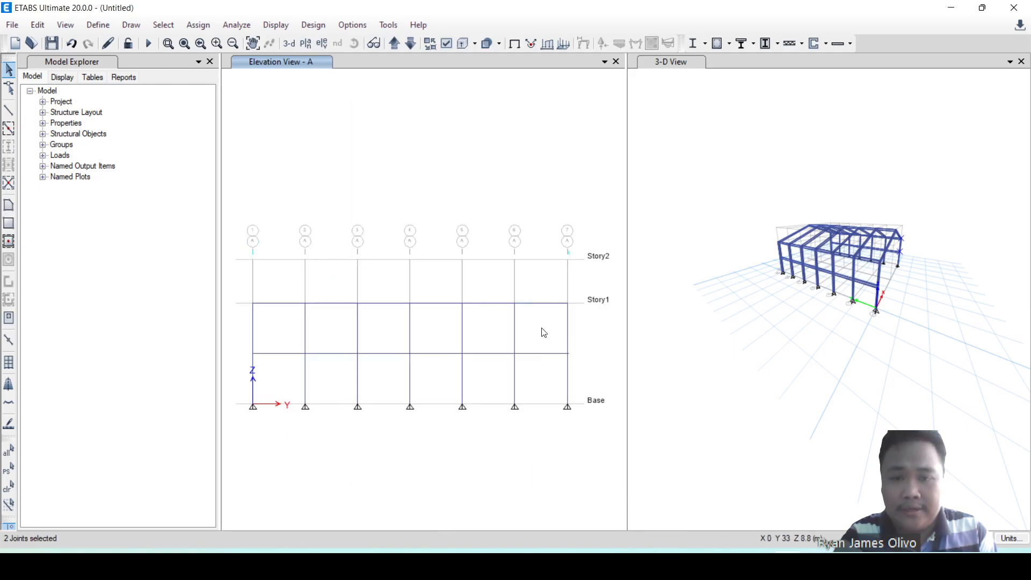
Start drawing frame lines with the Auto_HSSPipe section property.
click(8, 110)
click(199, 448)
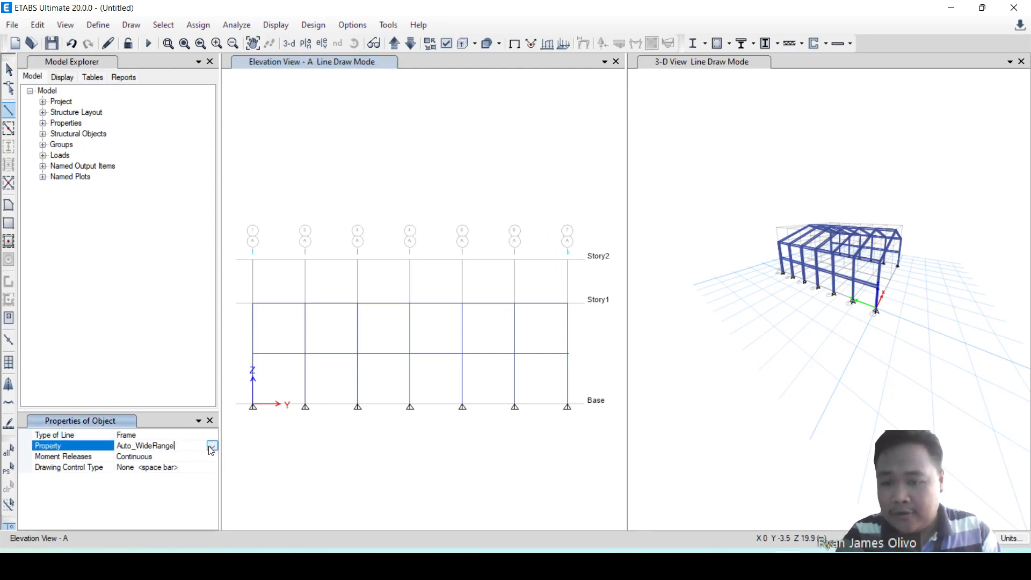
click(212, 447)
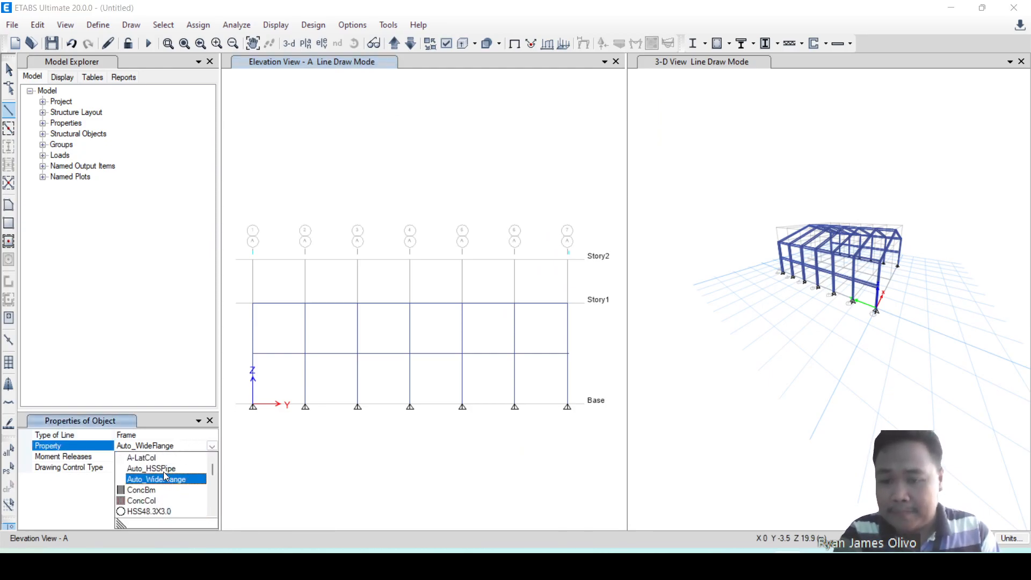
click(163, 469)
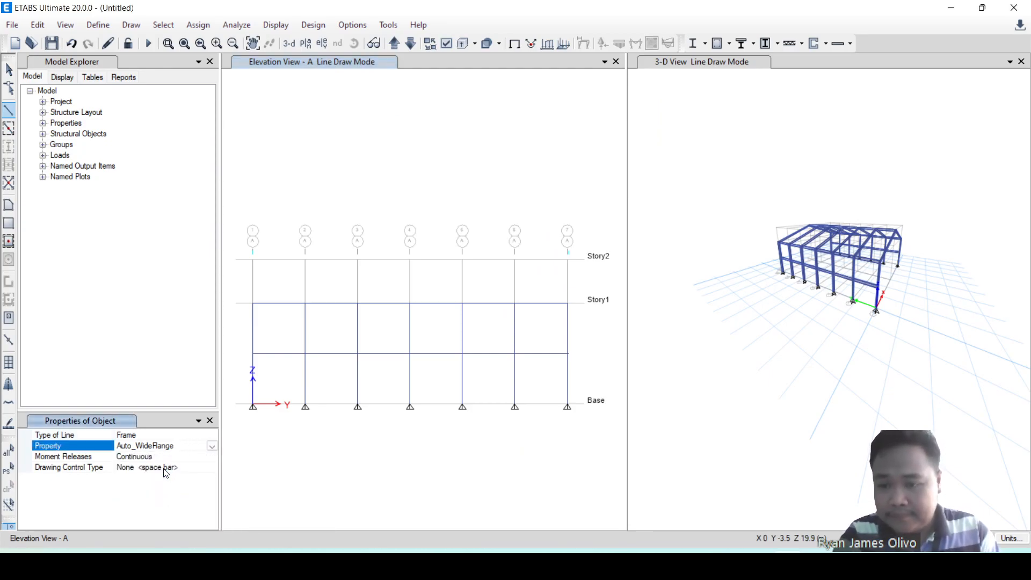
click(567, 406)
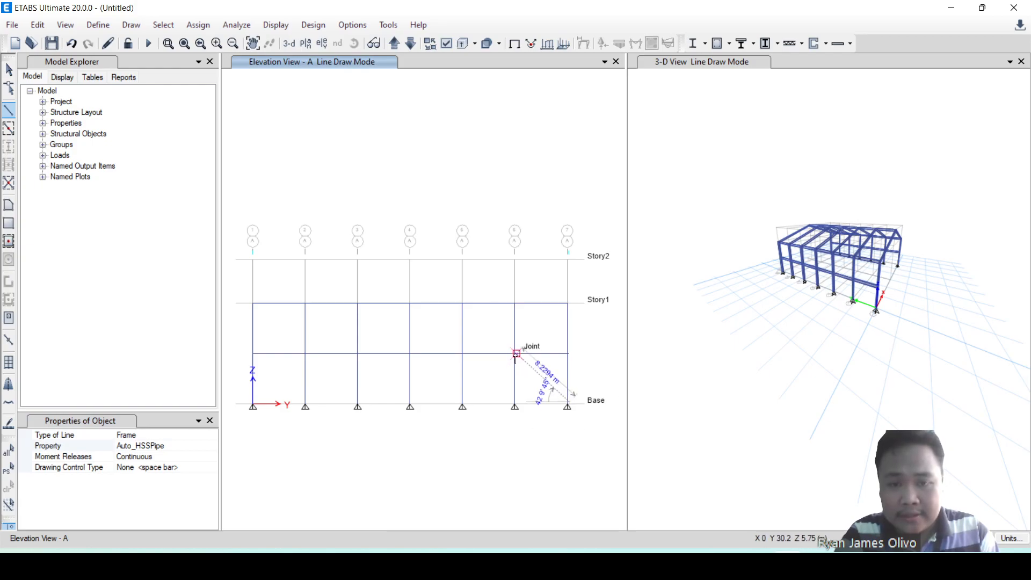
click(515, 355)
click(567, 303)
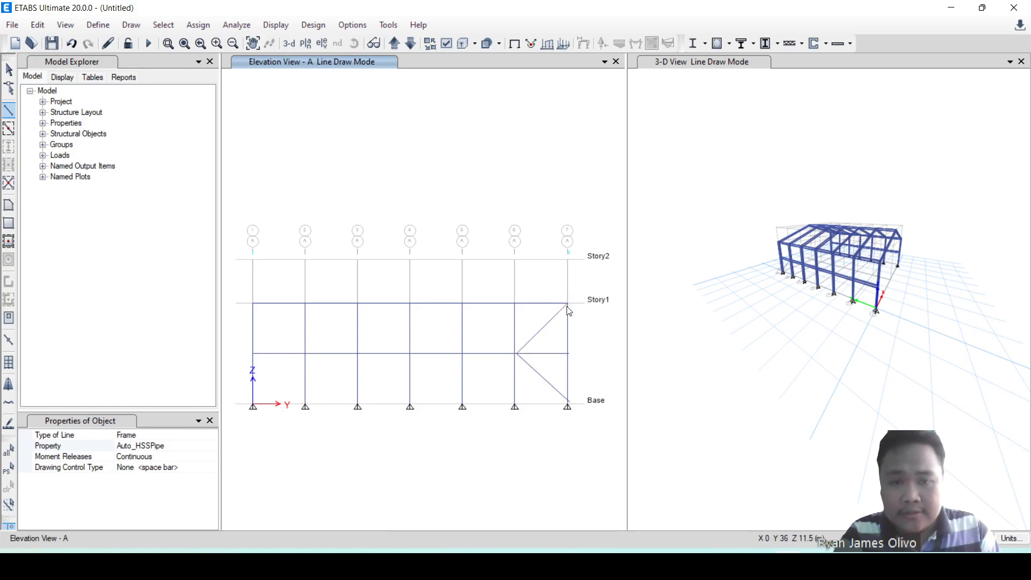
right_click(582, 322)
click(515, 304)
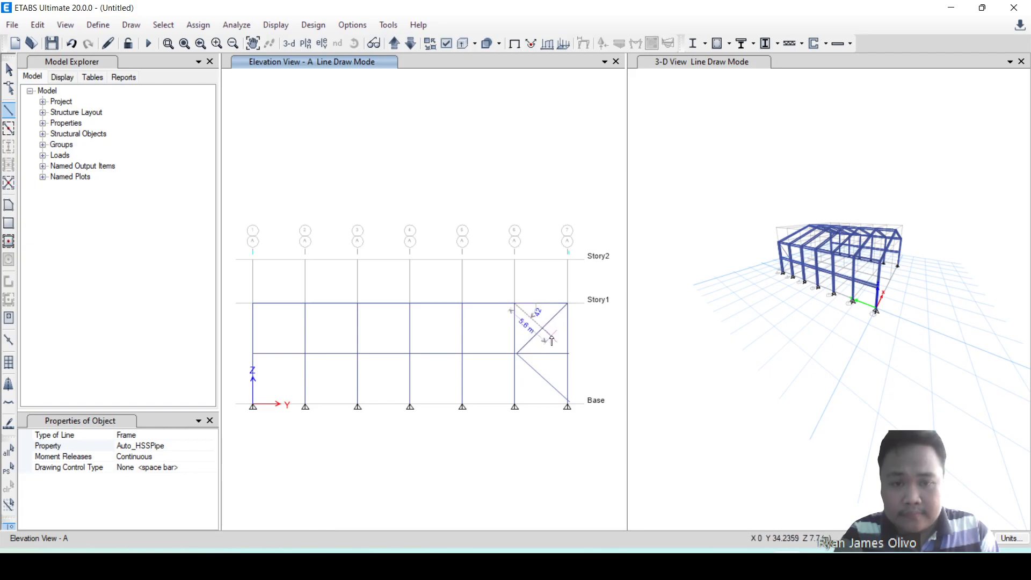
click(567, 354)
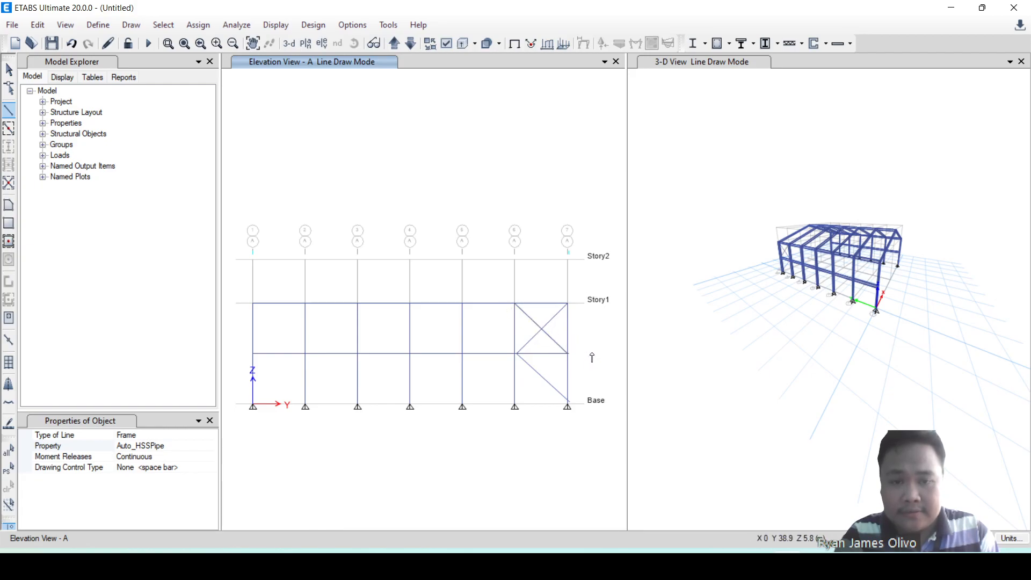
right_click(585, 377)
key(ctrl+z)
key(ctrl+z)
key(ctrl+z)
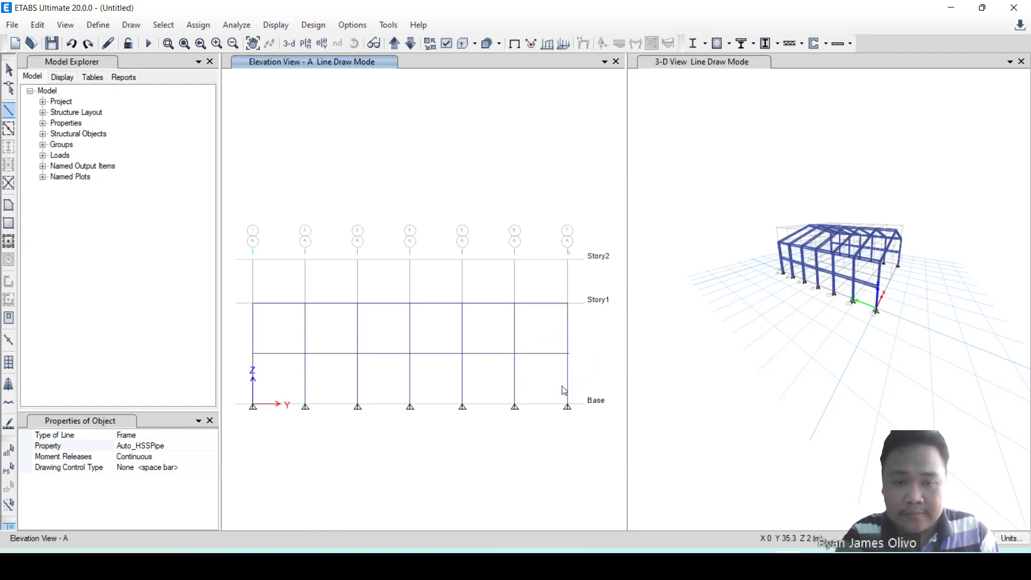
Draw two Auto_HSSPipe braces in elevation A from grid 7 at Base to the mid-height joint on grid 6 and up to grid 7 at Story1.
click(567, 405)
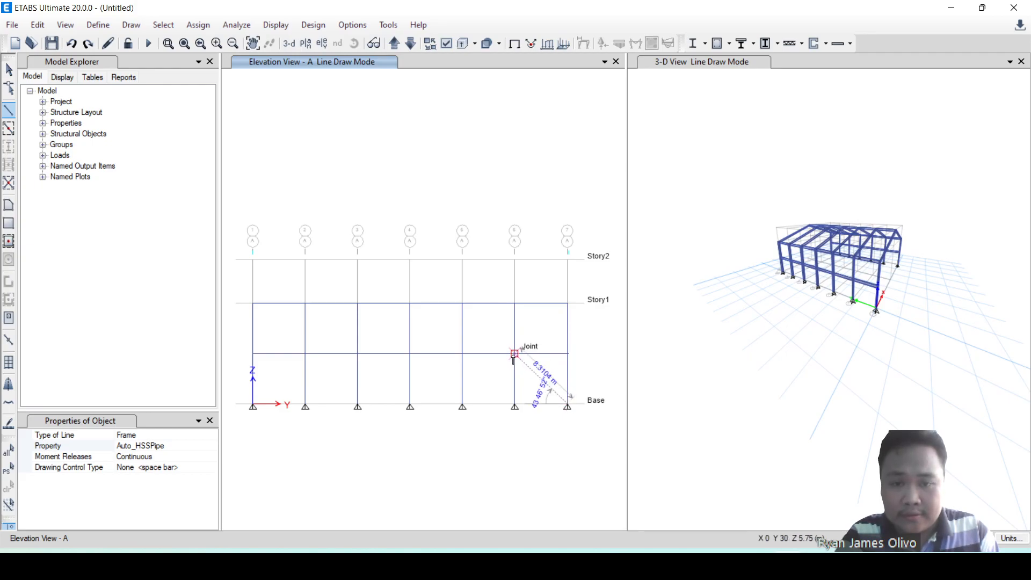
scroll(518, 352, up, 8)
click(379, 247)
scroll(384, 323, down, 5)
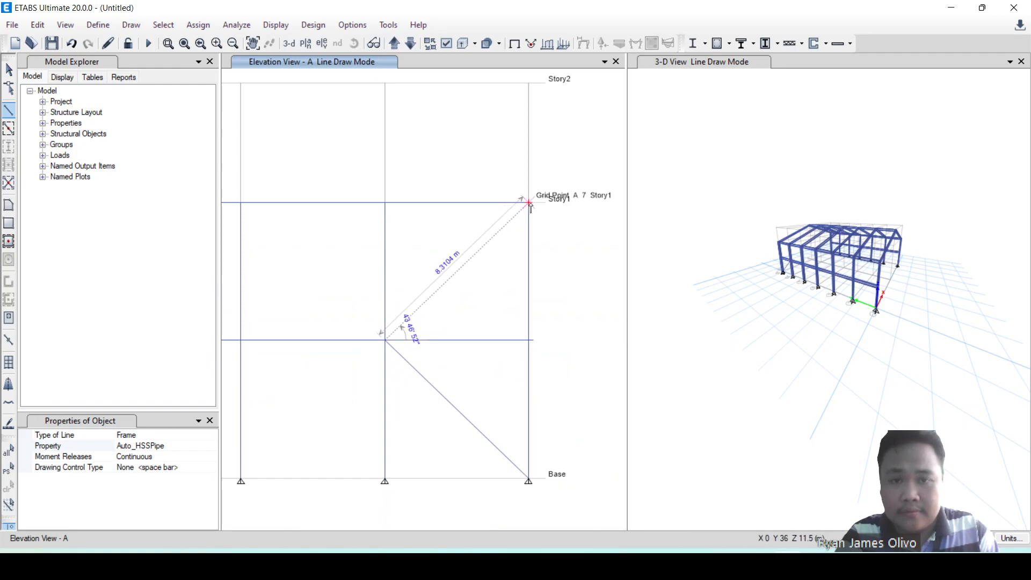
click(529, 204)
key(Escape)
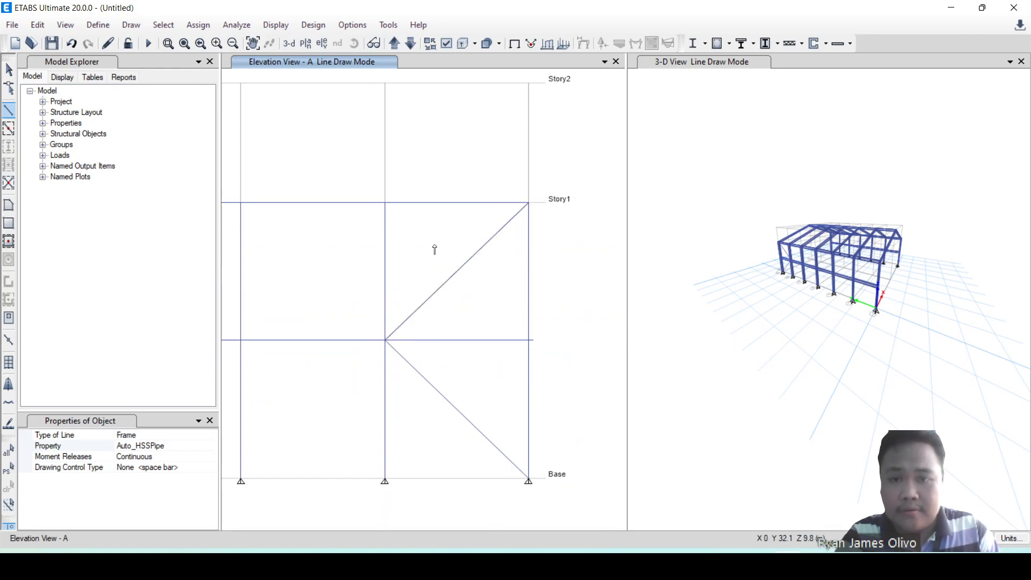
Draw the crossing Auto_HSSPipe braces from grid 6 at Story1 to the mid-height joint on grid 7 and down to grid 6 at Base.
click(385, 204)
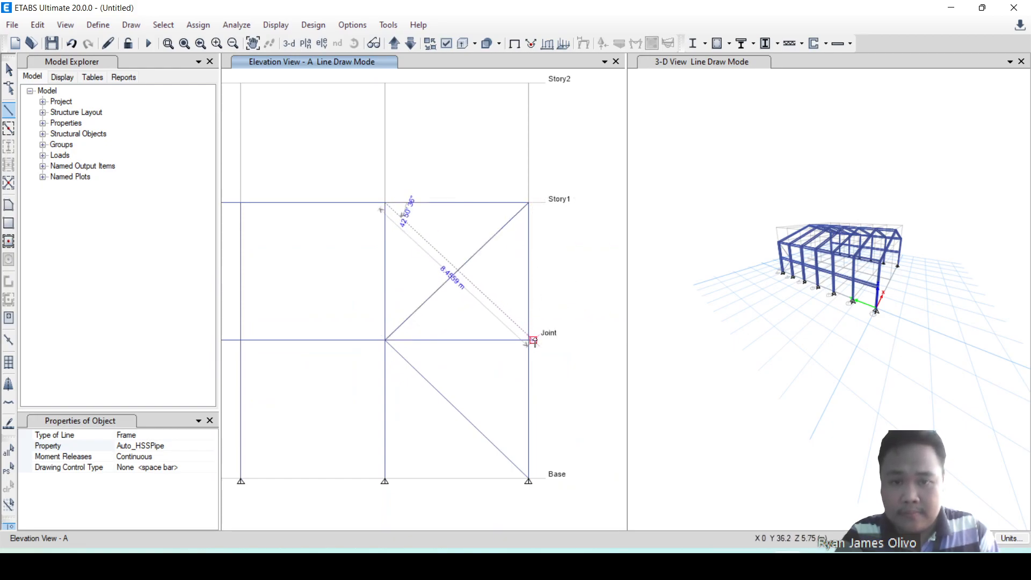
click(529, 340)
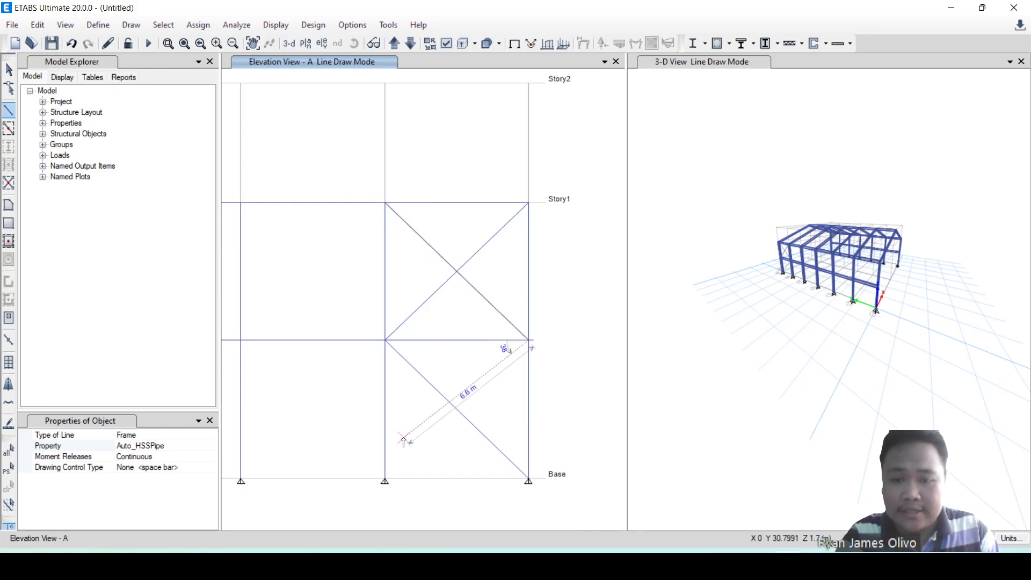
click(385, 480)
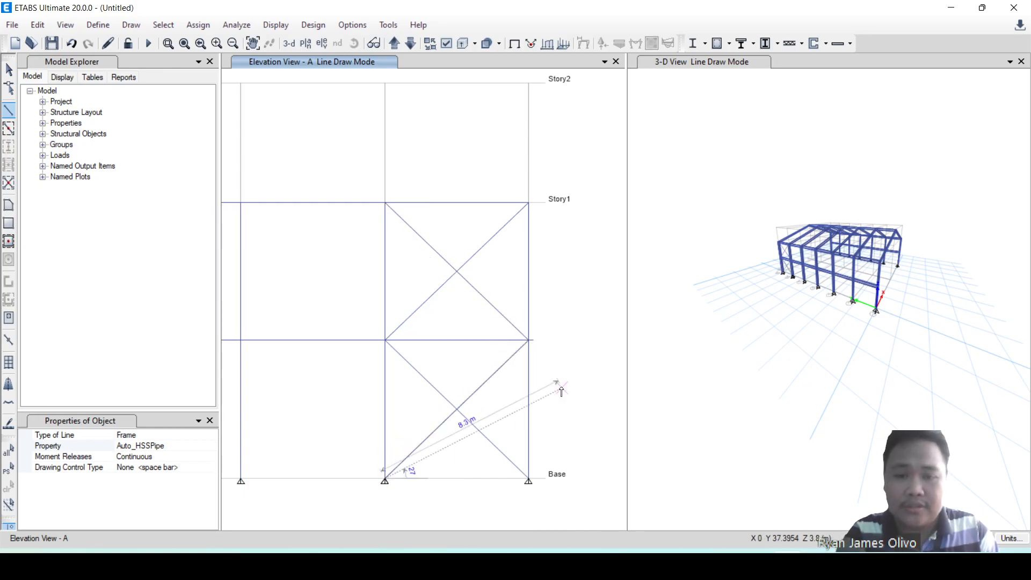
key(Escape)
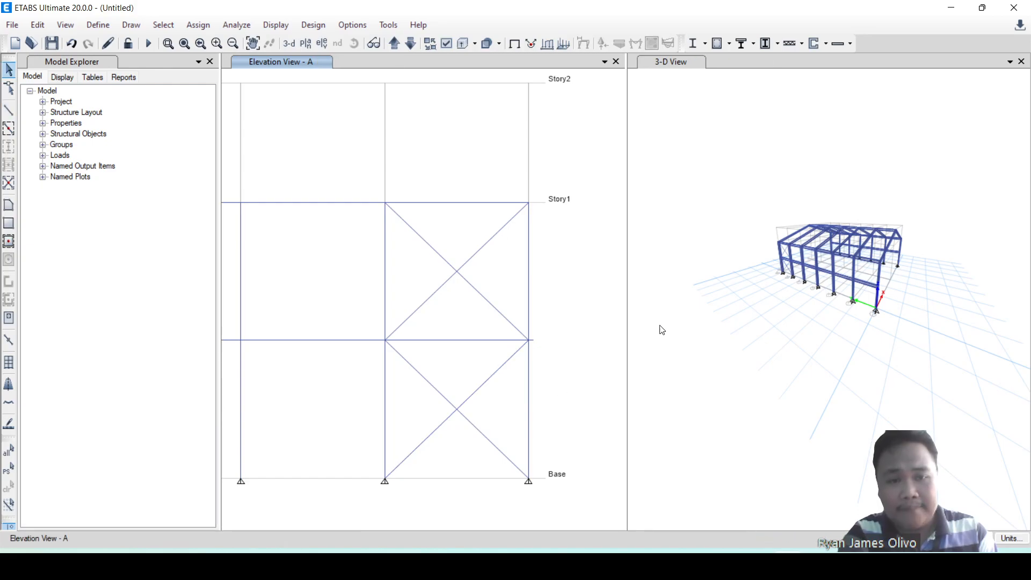
Draw an Auto_HSSPipe roof brace in 3-D from the ridge at grid B-6, Story2, to the eave at grid A-7, Story1.
scroll(741, 256, up, 3)
shift+middle_drag(833, 303, 801, 292)
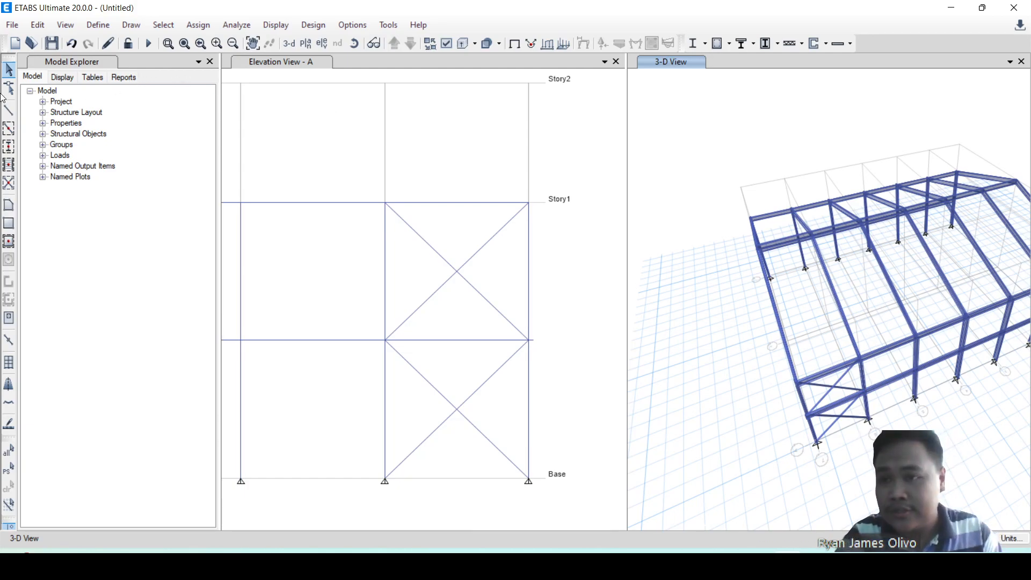
click(8, 110)
scroll(785, 246, up, 3)
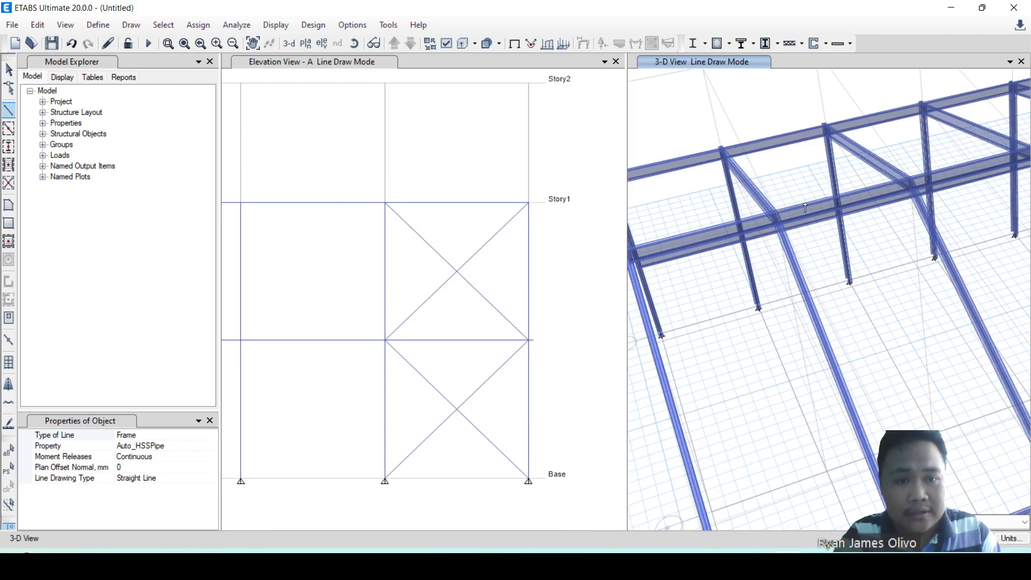
scroll(799, 236, down, 4)
click(798, 237)
scroll(801, 290, up, 4)
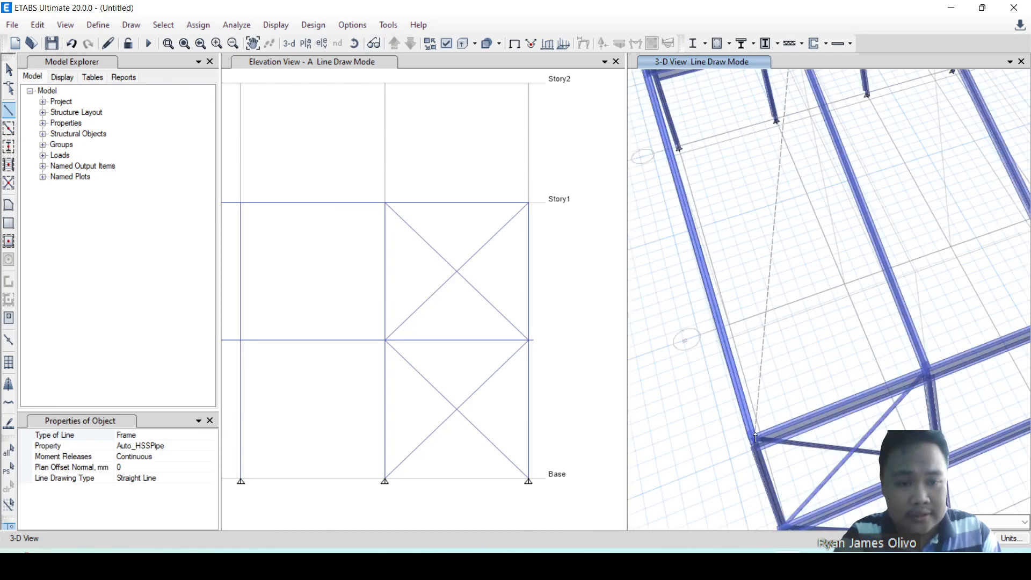
click(765, 426)
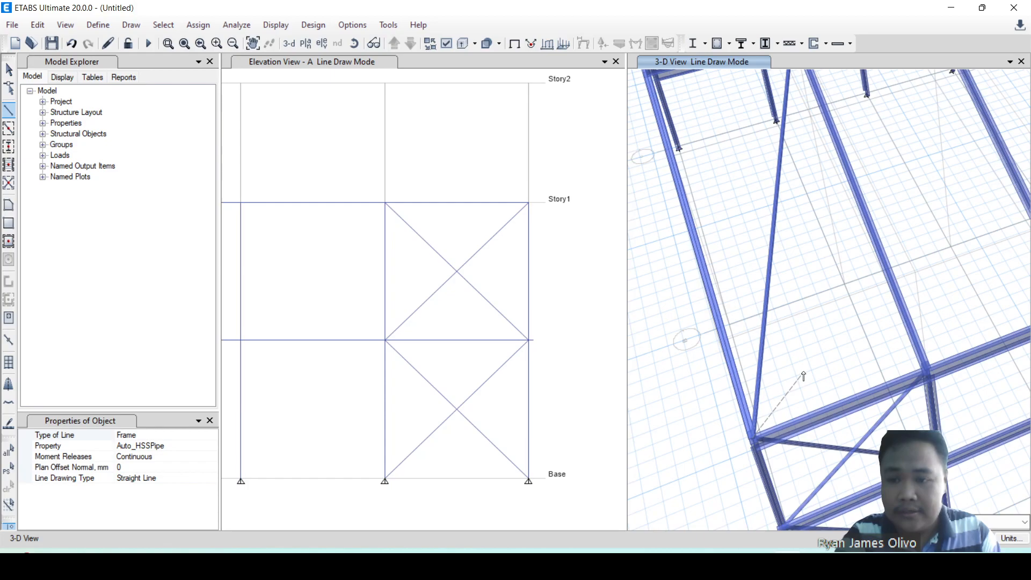
right_click(840, 369)
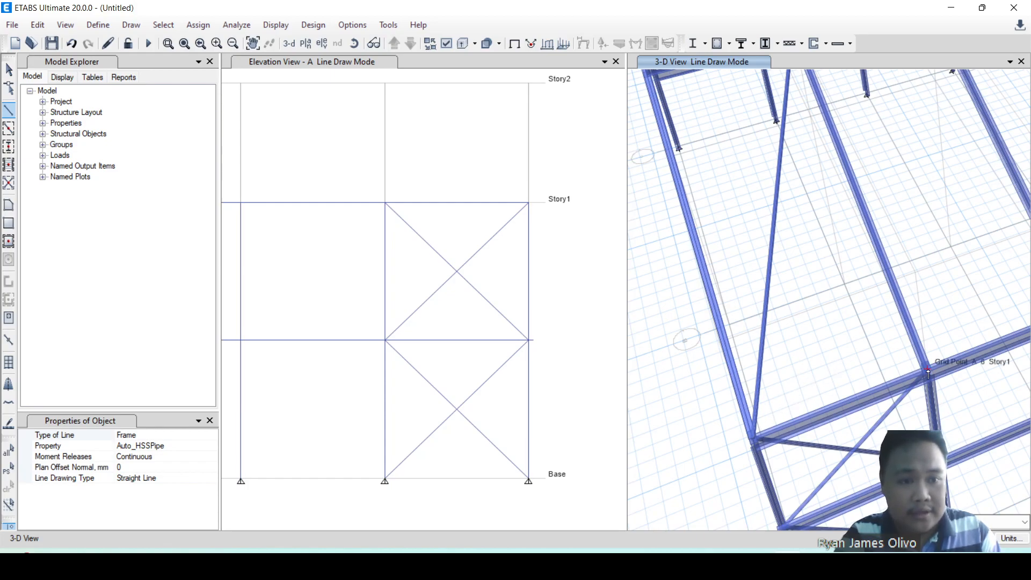
Draw the crossing roof brace from the eave at grid A-6, Story1, to the ridge at grid B-7, Story2, and finish drawing.
scroll(881, 338, down, 5)
scroll(848, 307, up, 2)
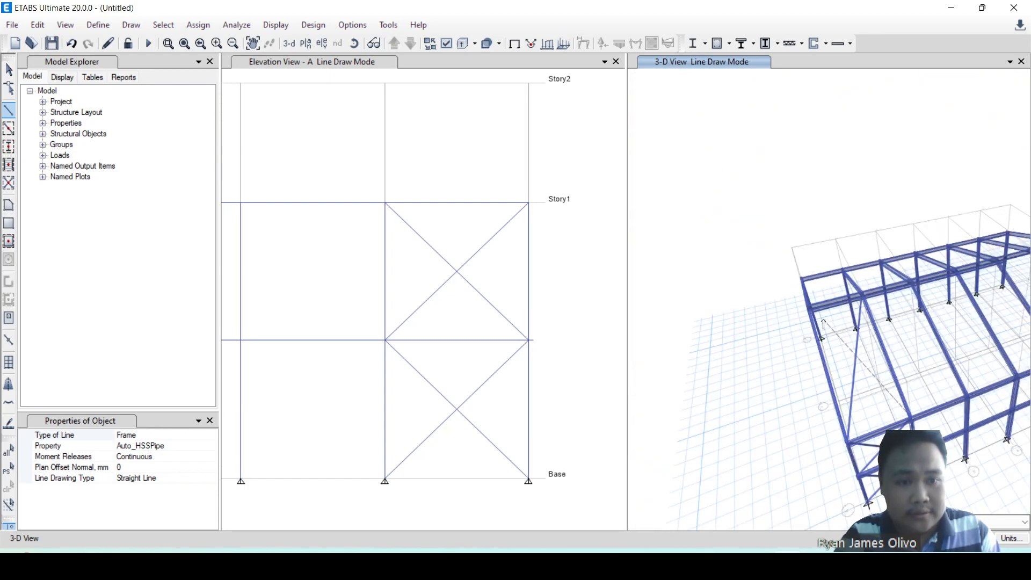
scroll(810, 313, up, 4)
scroll(810, 314, down, 3)
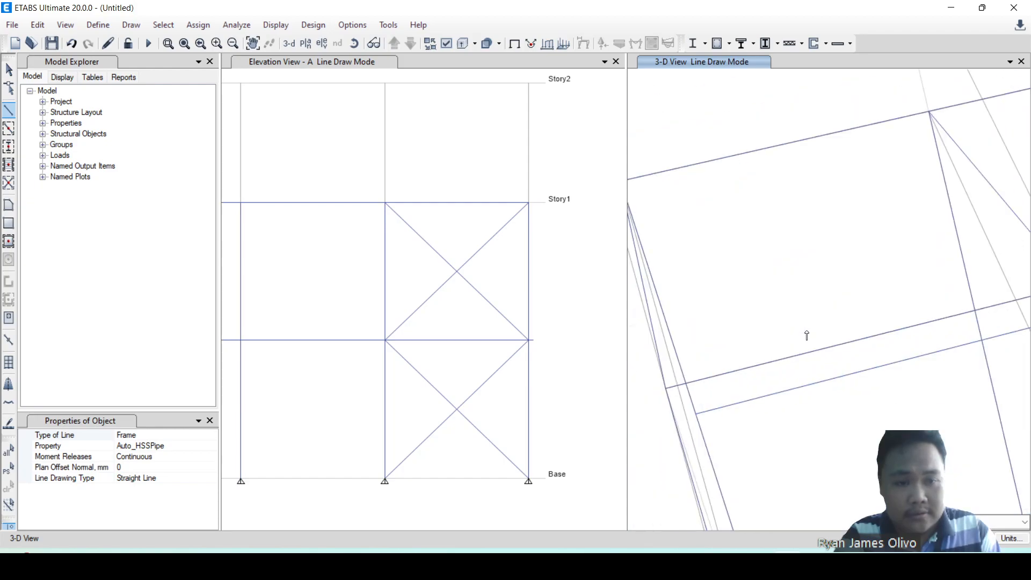
click(666, 378)
scroll(690, 287, down, 5)
key(Escape)
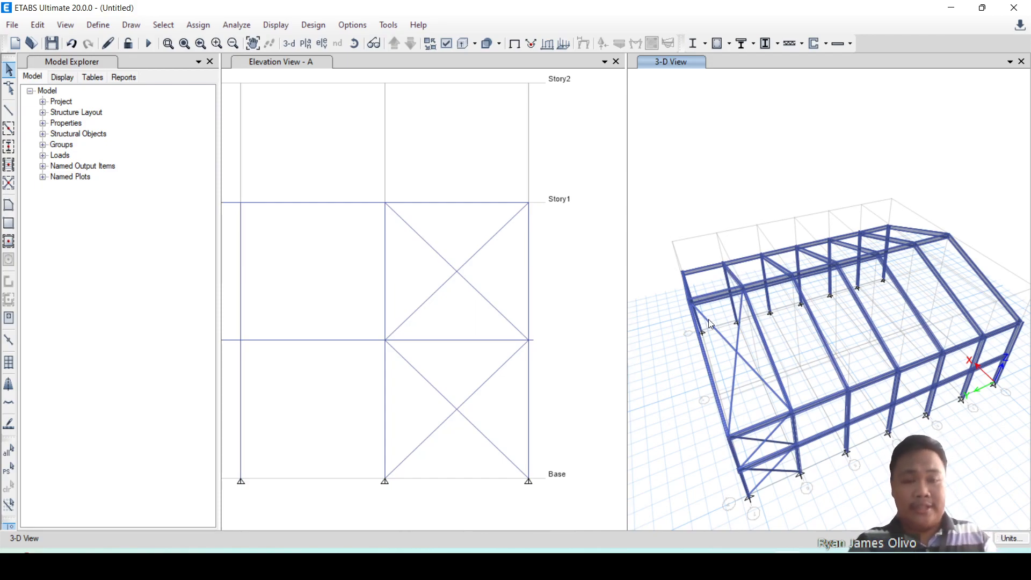
Inspect the section assignment, end joints and length of the roof brace running from grid A-6 to grid B-7.
scroll(700, 210, down, 5)
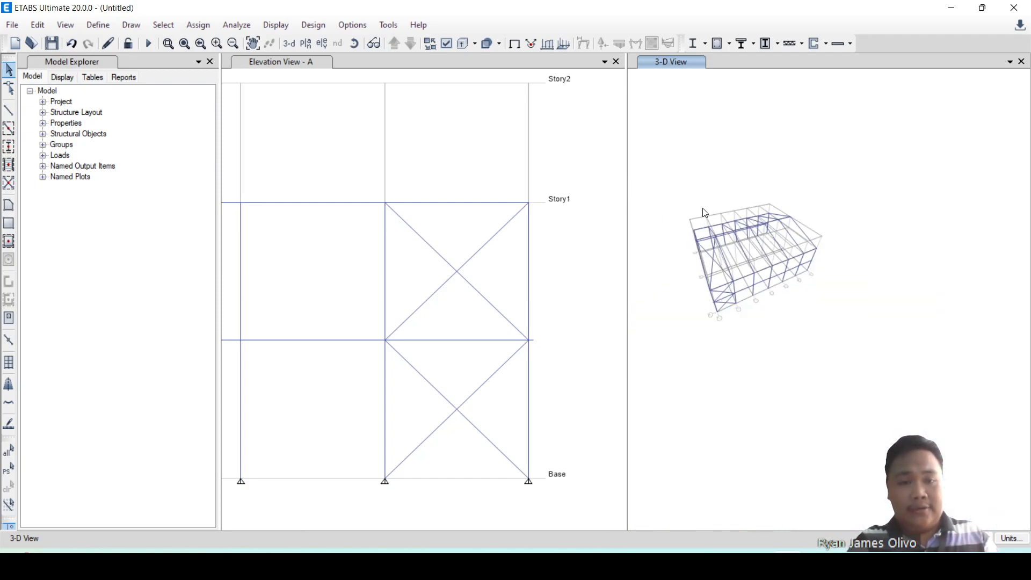
scroll(670, 229, up, 5)
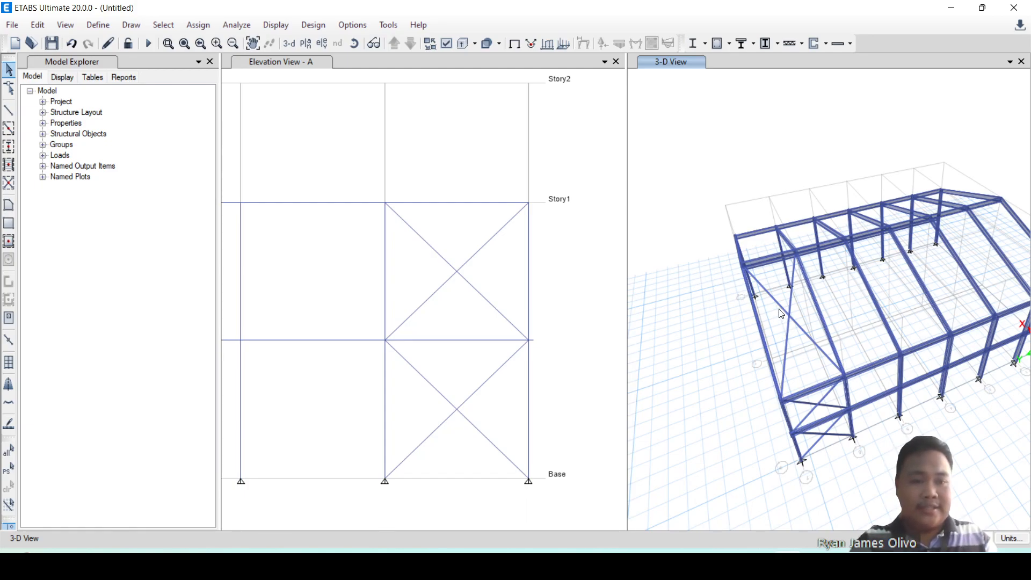
click(802, 333)
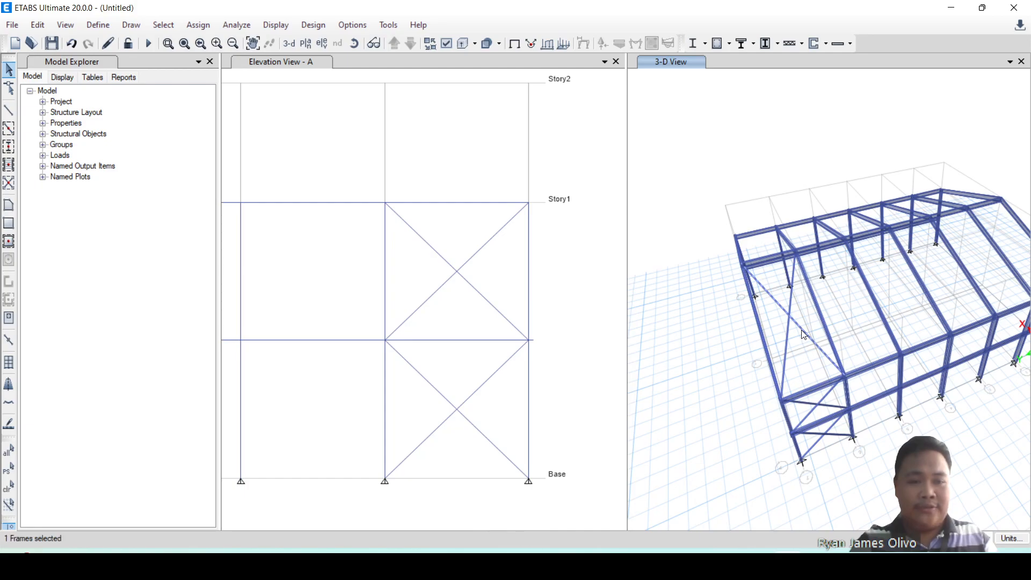
right_click(804, 334)
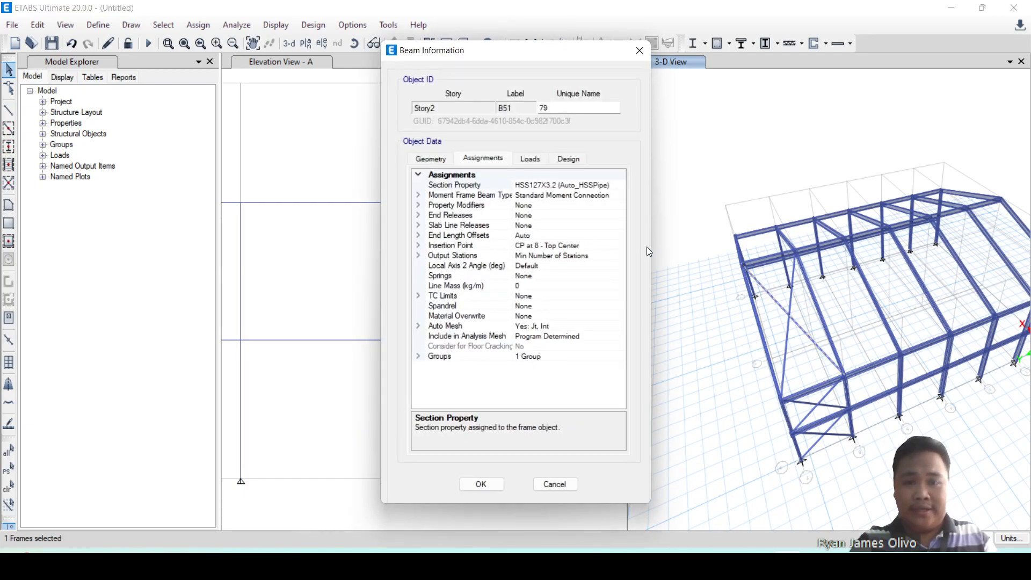
click(442, 159)
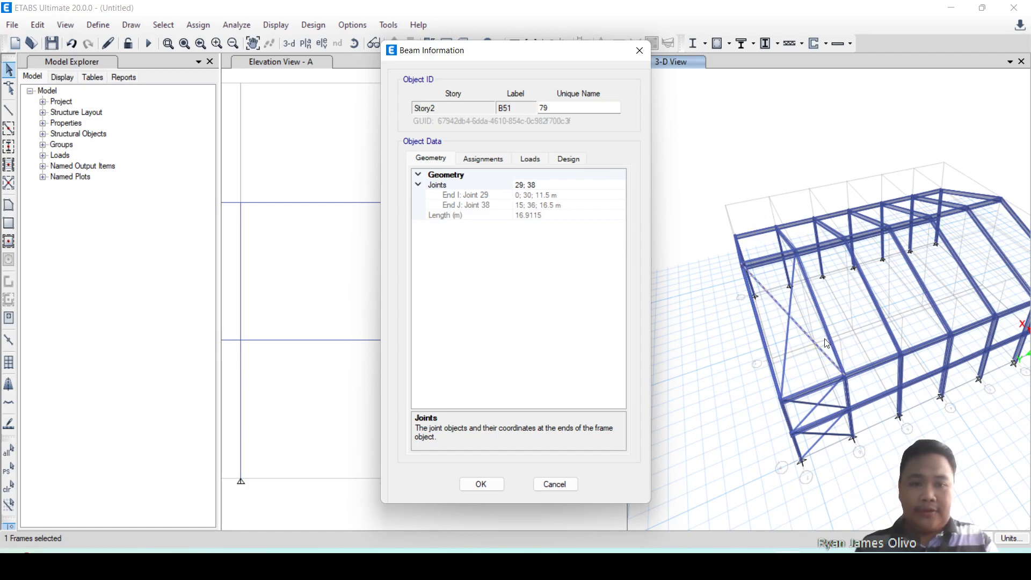
click(640, 51)
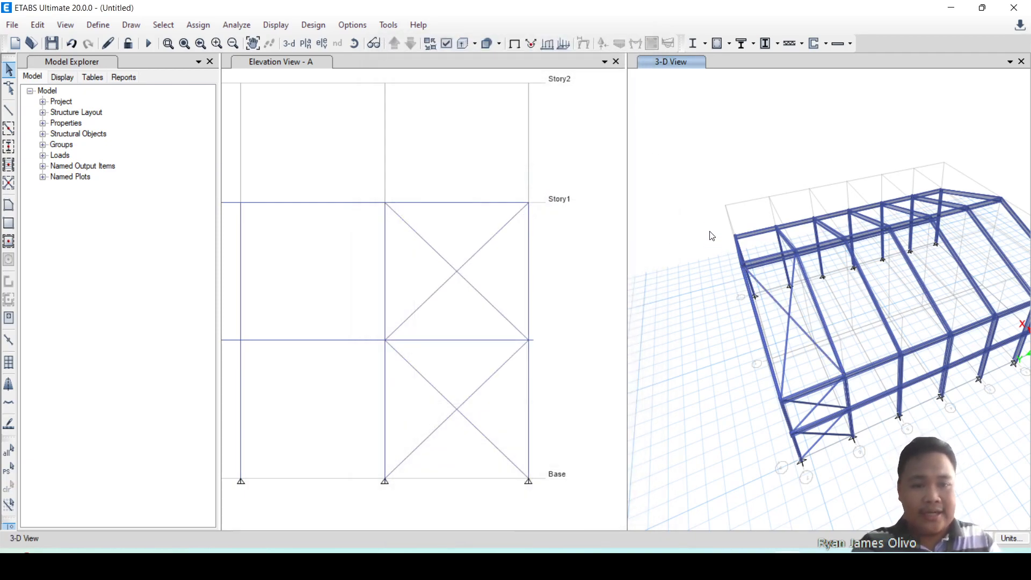
Draw two Auto_HSSPipe braces in elevation A from grid 1 at Base to the mid-height joint on grid 2 and up to grid 1 at Story1.
scroll(546, 244, down, 4)
scroll(431, 251, up, 2)
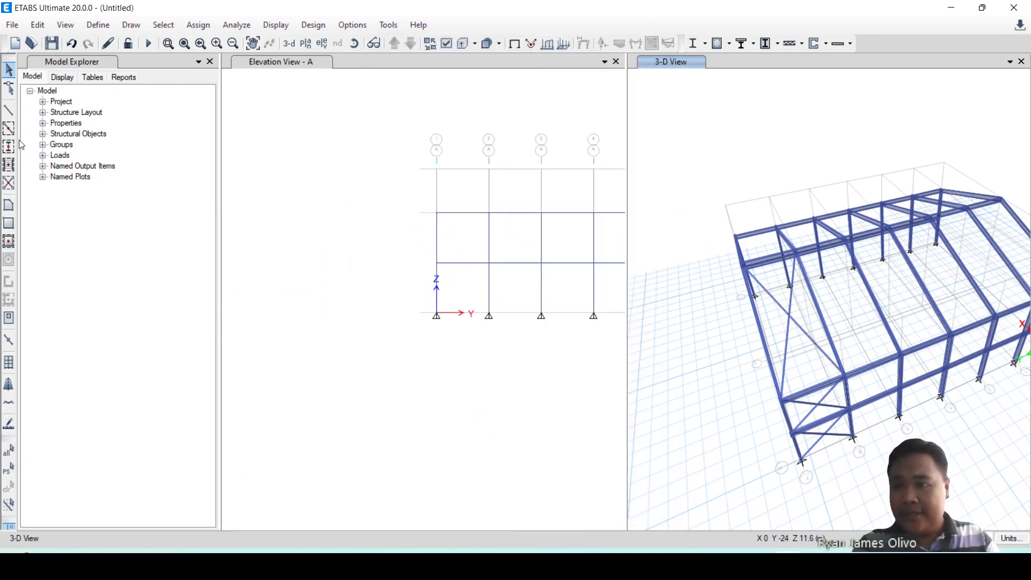
click(9, 110)
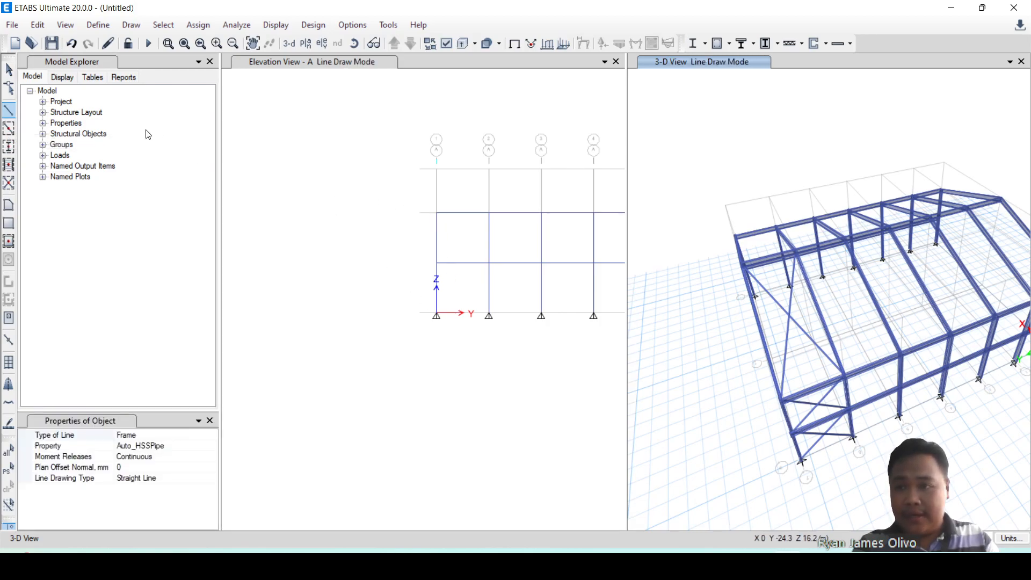
click(315, 326)
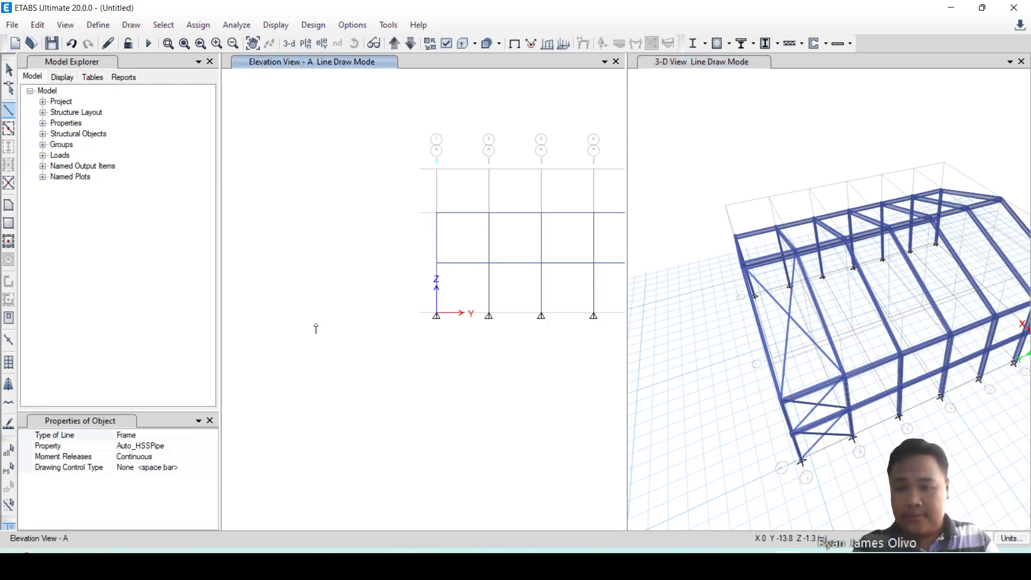
click(437, 316)
click(488, 263)
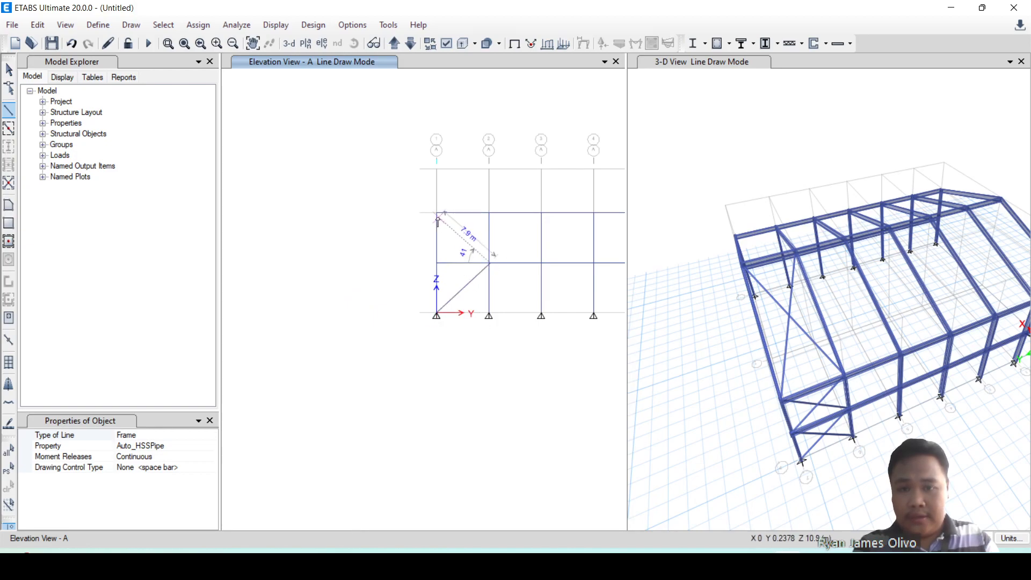
click(437, 213)
right_click(477, 191)
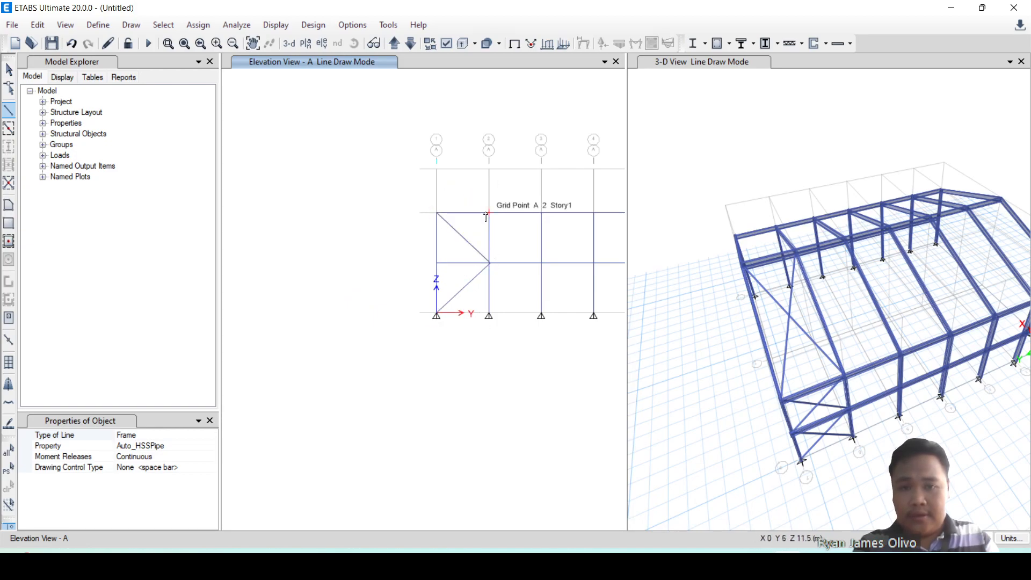
Draw the crossing braces in elevation A from grid 2 at Story1 to the mid-height joint on grid 1 and down to grid 2 at Base.
click(489, 212)
click(436, 263)
right_click(476, 306)
click(489, 313)
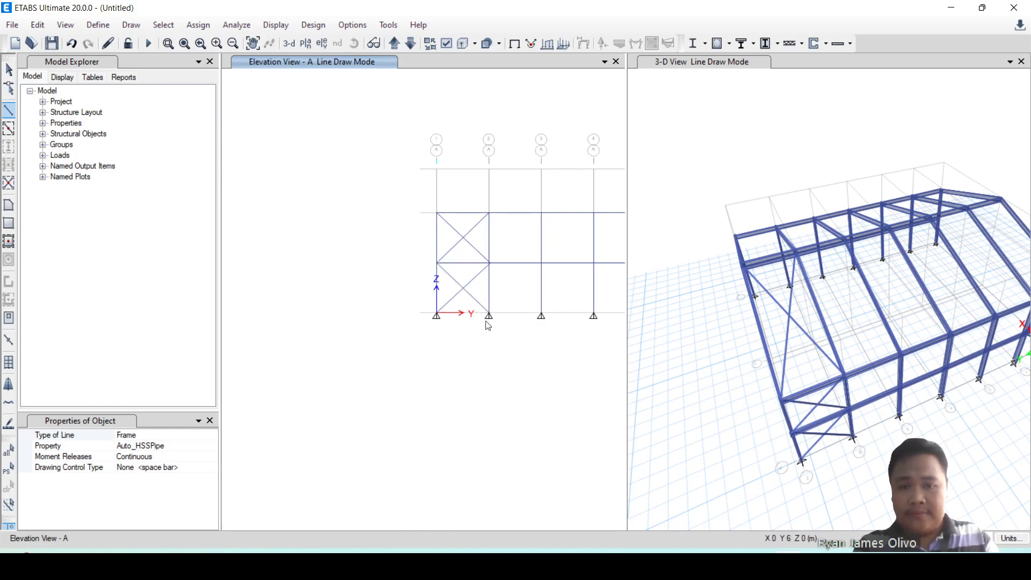
key(Escape)
Show the elevation of grid line C in the elevation window.
scroll(408, 360, down, 3)
scroll(415, 351, up, 3)
scroll(411, 358, down, 3)
click(391, 53)
click(391, 53)
scroll(457, 373, up, 3)
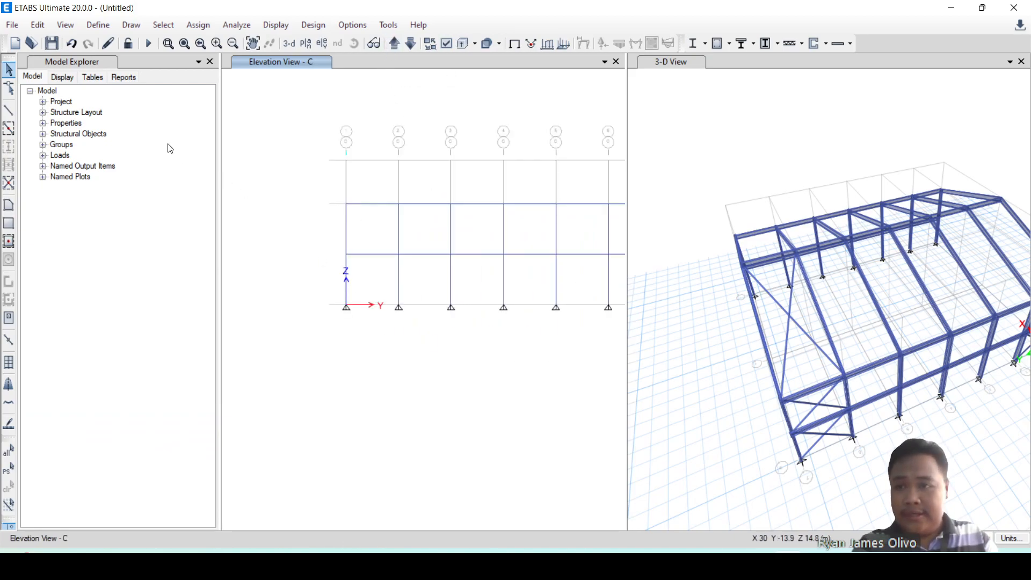
Draw two Auto_HSSPipe braces in elevation C from grid 1 at Story1 to the mid-height joint on grid 2 and down to grid 1 at Base.
click(10, 111)
click(346, 205)
double_click(399, 254)
click(398, 254)
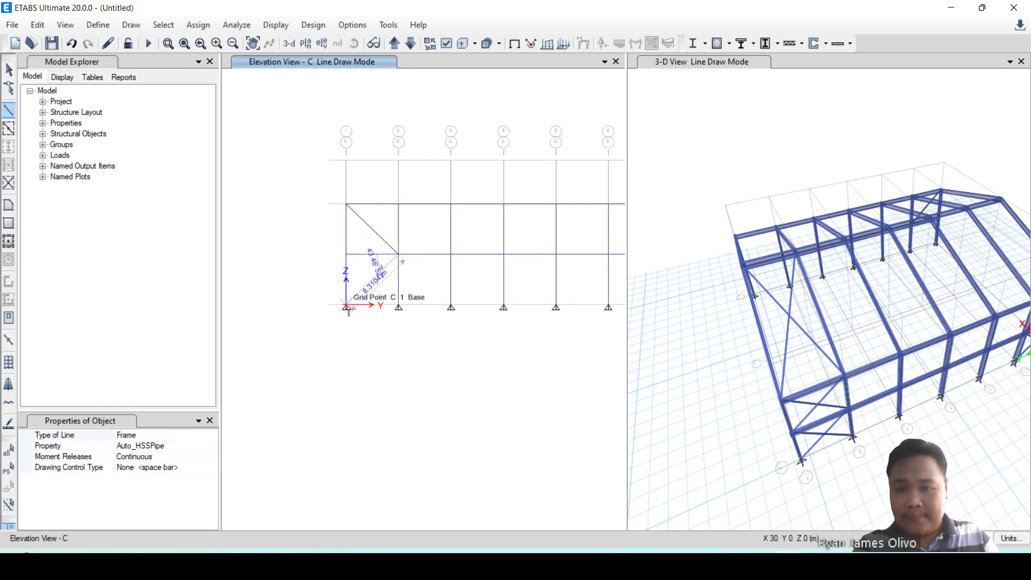
click(347, 307)
key(Escape)
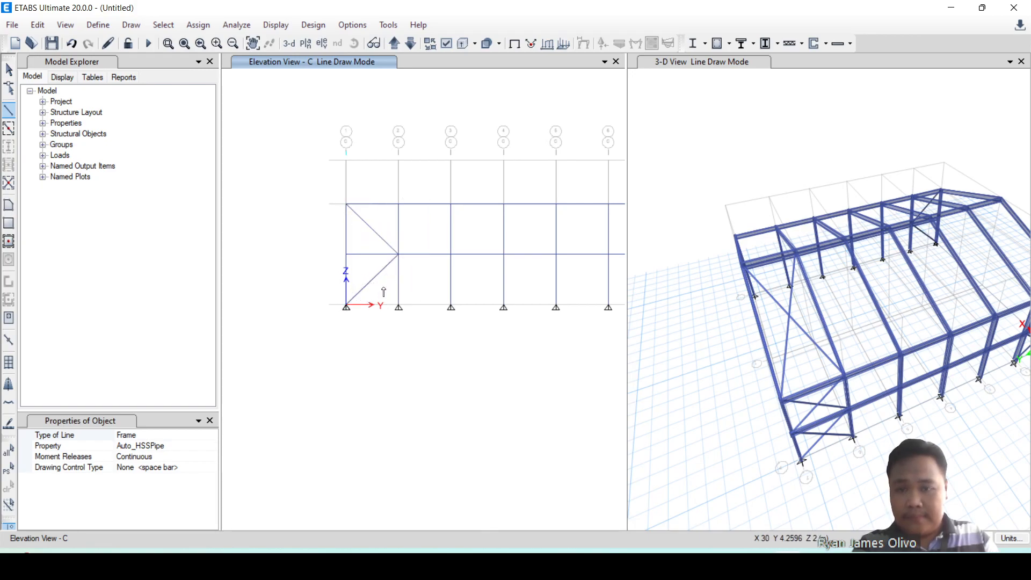
Draw the crossing braces in elevation C from grid 2 at Story1 to the mid-height joint on grid 1 and down to grid 2 at Base.
click(399, 204)
click(346, 254)
double_click(398, 308)
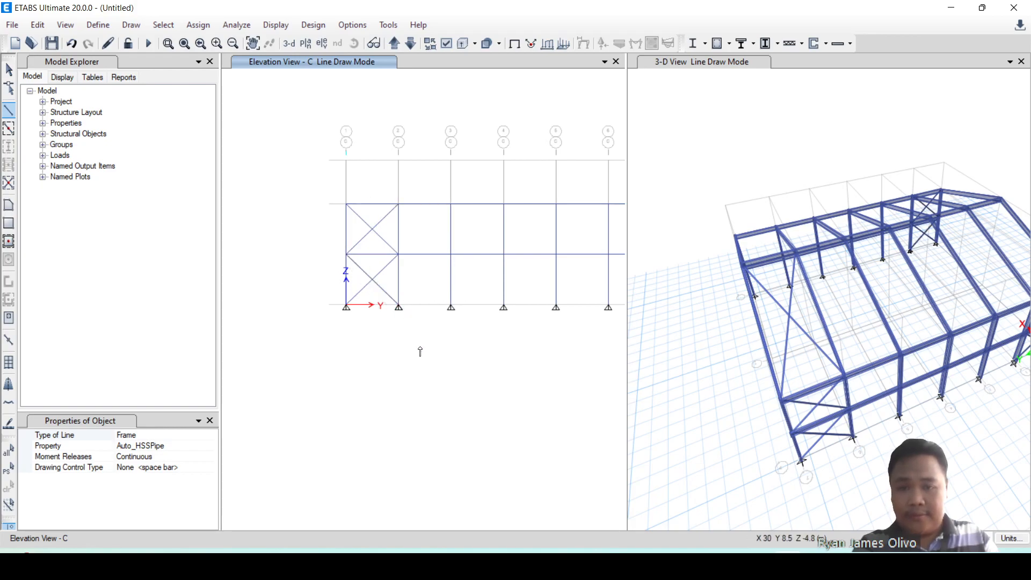
Draw two Auto_HSSPipe braces in elevation C from grid 6 at Story1 to the mid-height joint on grid 7 and down to grid 6 at Base.
scroll(421, 351, down, 3)
scroll(472, 334, up, 3)
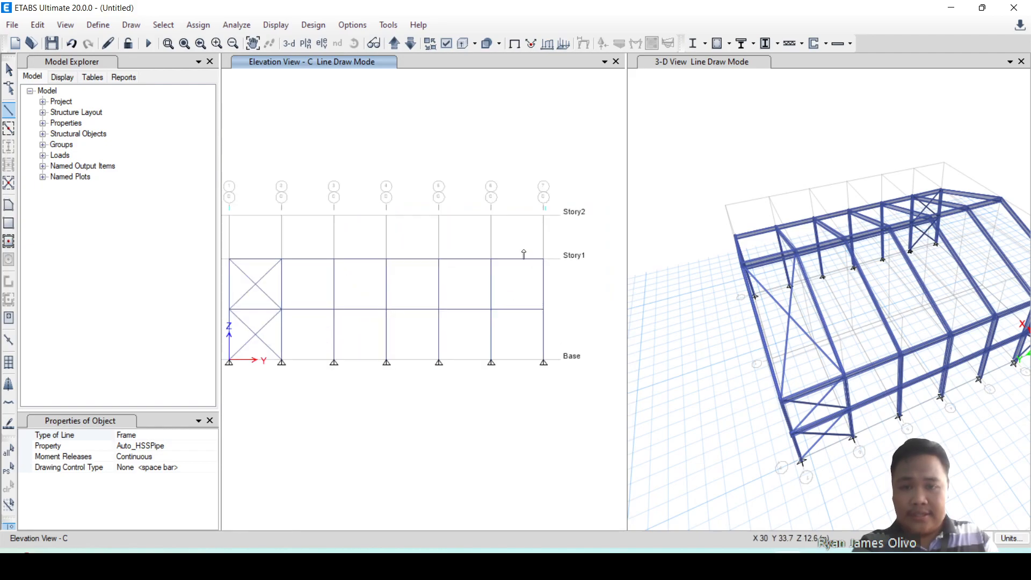
click(491, 259)
click(544, 309)
double_click(491, 361)
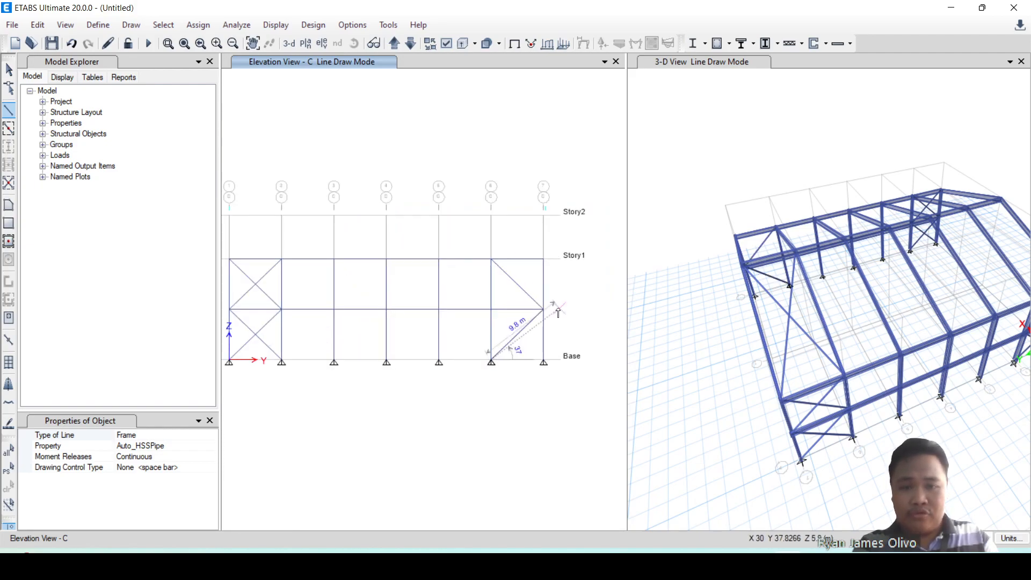
Draw the crossing braces in elevation C from grid 7 at Story1 to the mid-height joint on grid 6 and down to grid 7 at Base.
click(543, 260)
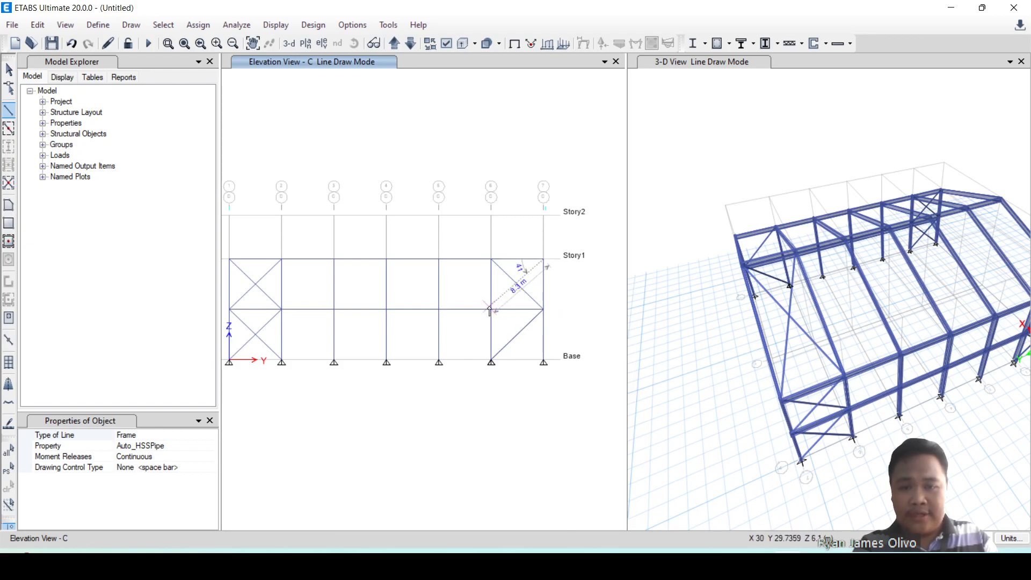
click(492, 310)
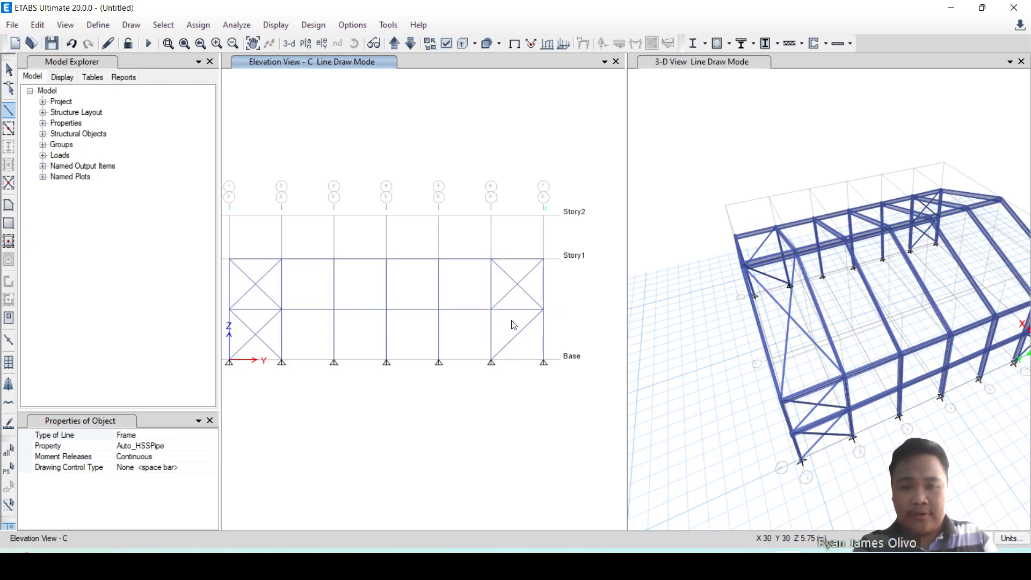
double_click(543, 361)
scroll(562, 332, down, 1)
scroll(562, 333, up, 1)
key(Escape)
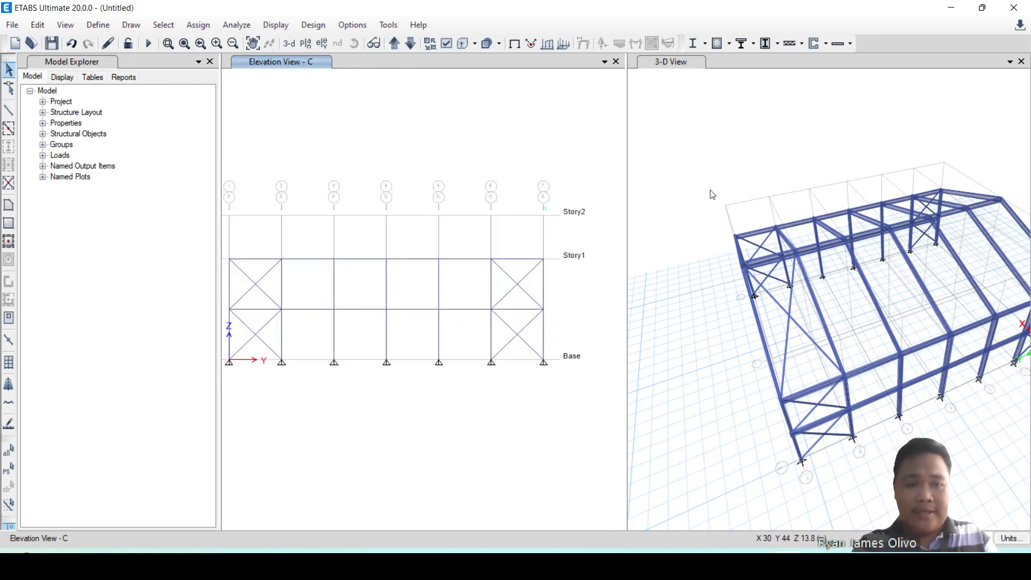
Draw crossing Auto_HSSPipe roof braces in 3-D from ridge points B-6 and B-7 at Story2 to eave points C-7 and C-6 at Story1.
click(705, 226)
shift+middle_drag(681, 297, 817, 322)
scroll(862, 285, down, 5)
scroll(936, 297, up, 5)
shift+middle_drag(937, 297, 907, 339)
click(8, 110)
scroll(778, 241, up, 3)
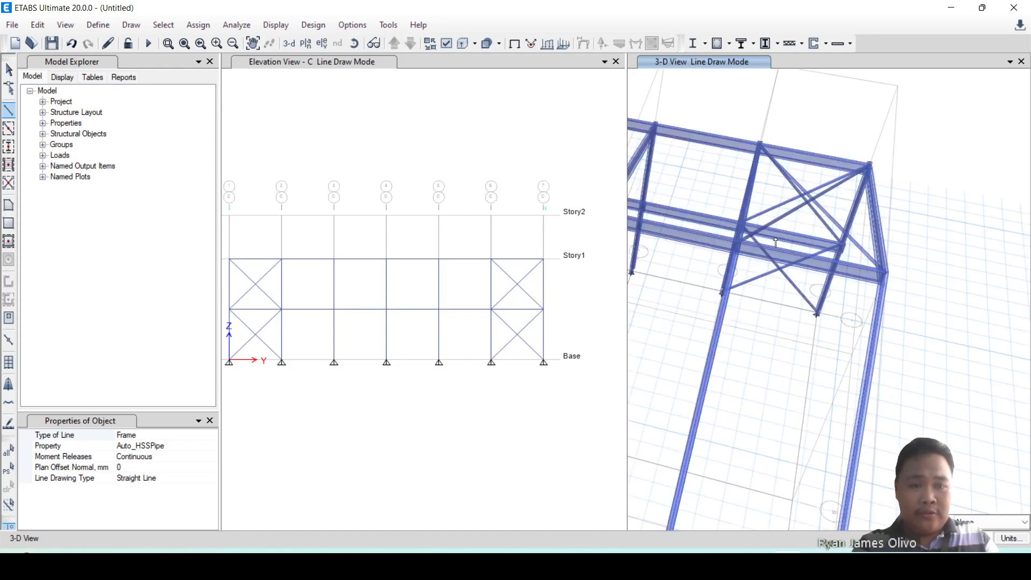
click(739, 253)
scroll(768, 260, down, 3)
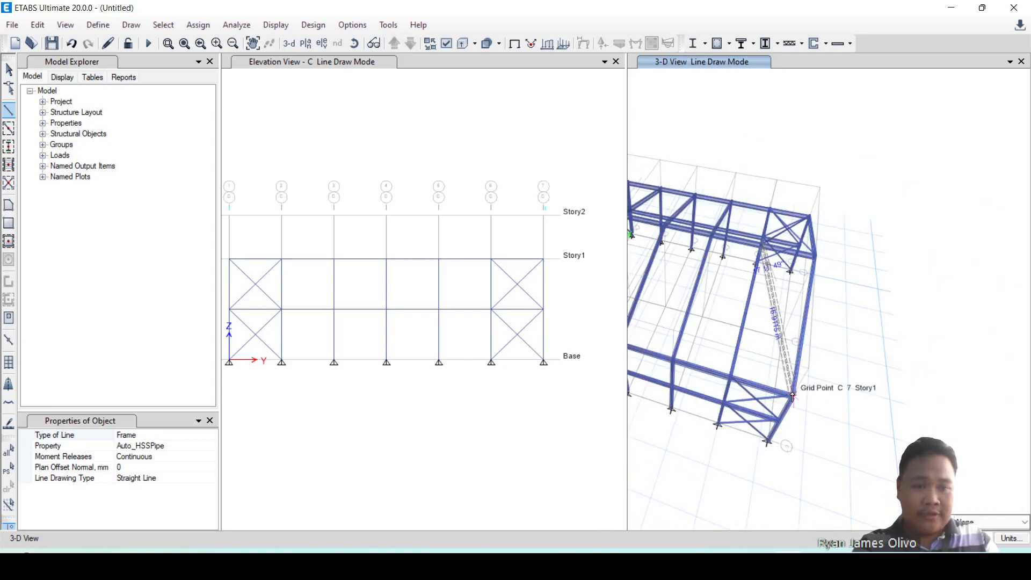
click(831, 383)
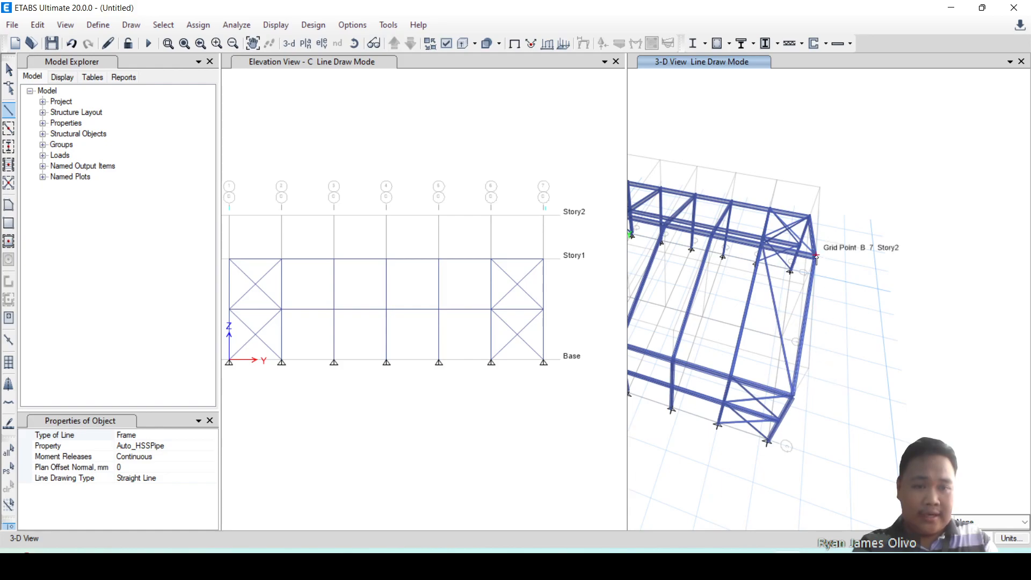
click(732, 378)
Draw crossing Auto_HSSPipe roof braces in 3-D from ridge point B-2 at Story2 to eave point A-1 at Story1 and from A-2 to B-1.
shift+middle_drag(841, 433, 893, 398)
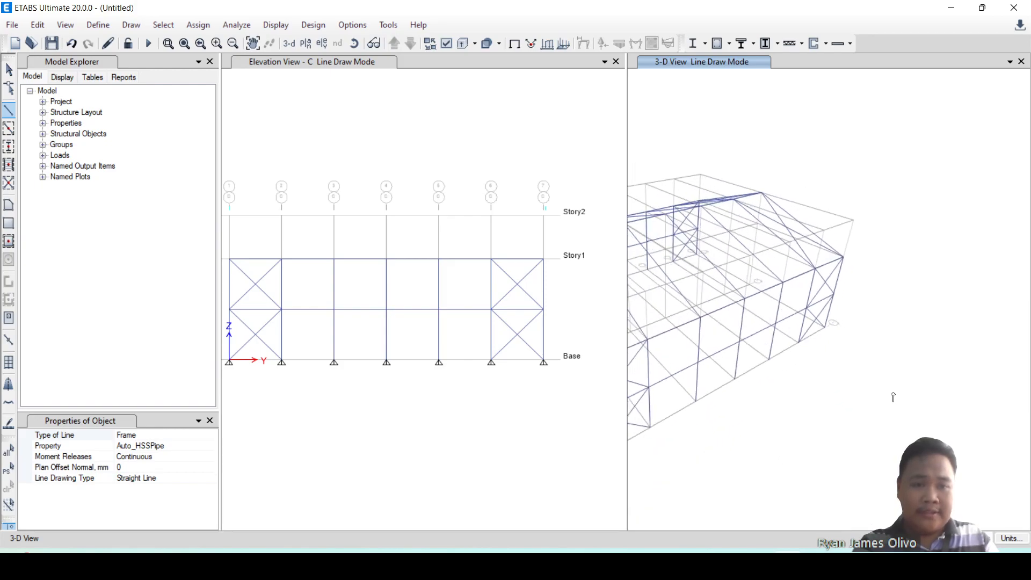
shift+middle_drag(764, 422, 932, 414)
scroll(967, 249, up, 5)
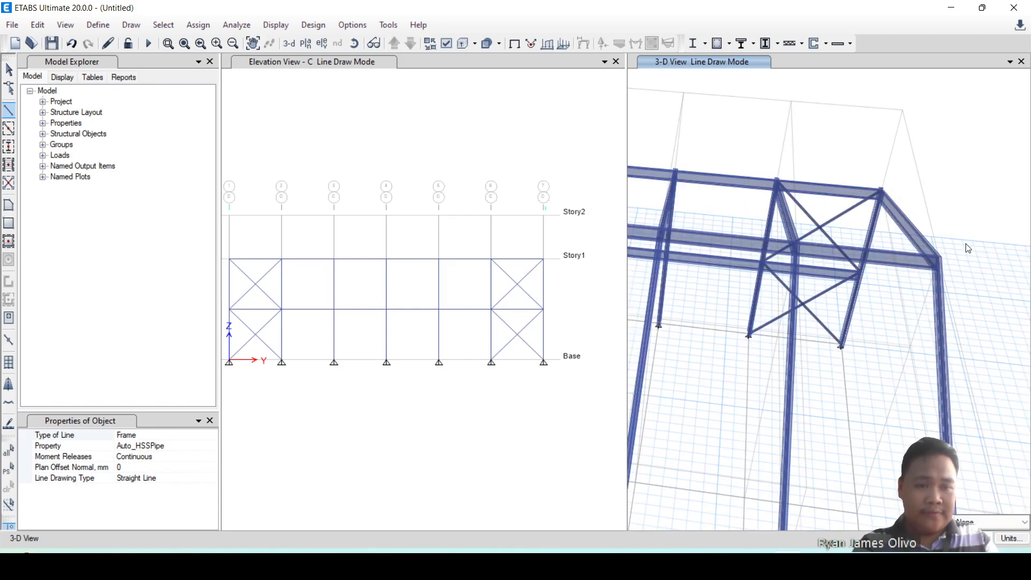
click(798, 246)
scroll(827, 268, down, 5)
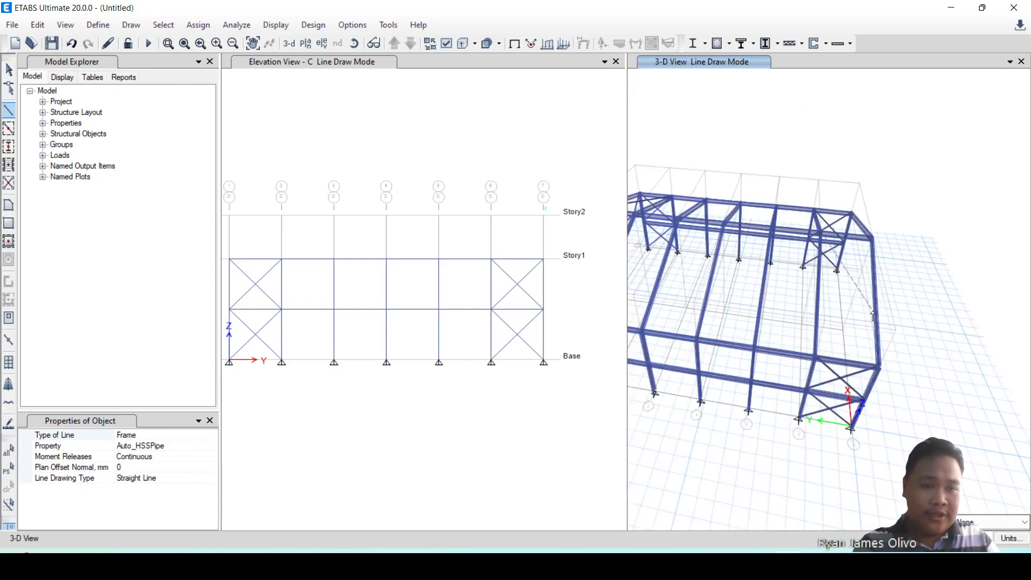
click(879, 369)
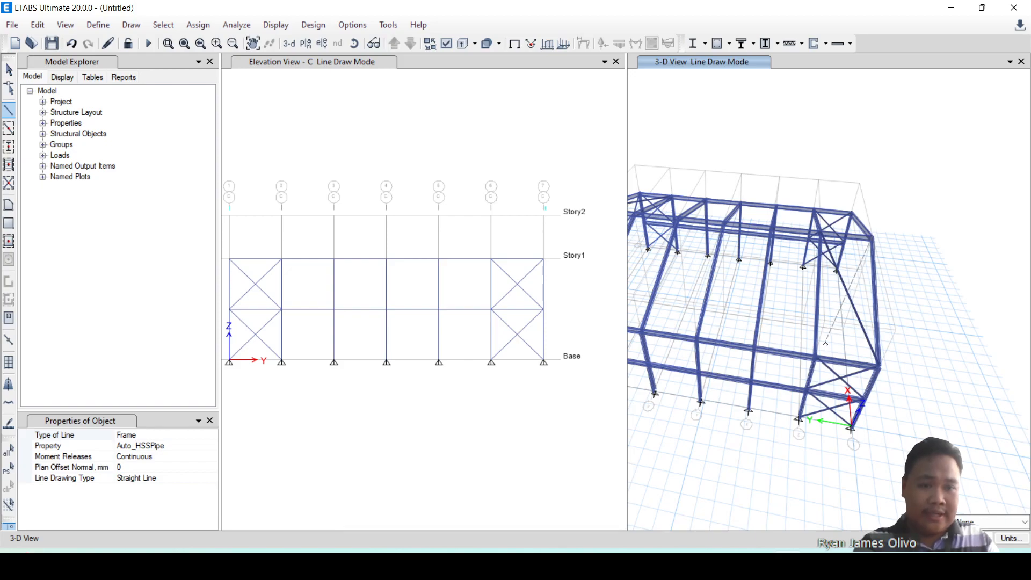
click(816, 356)
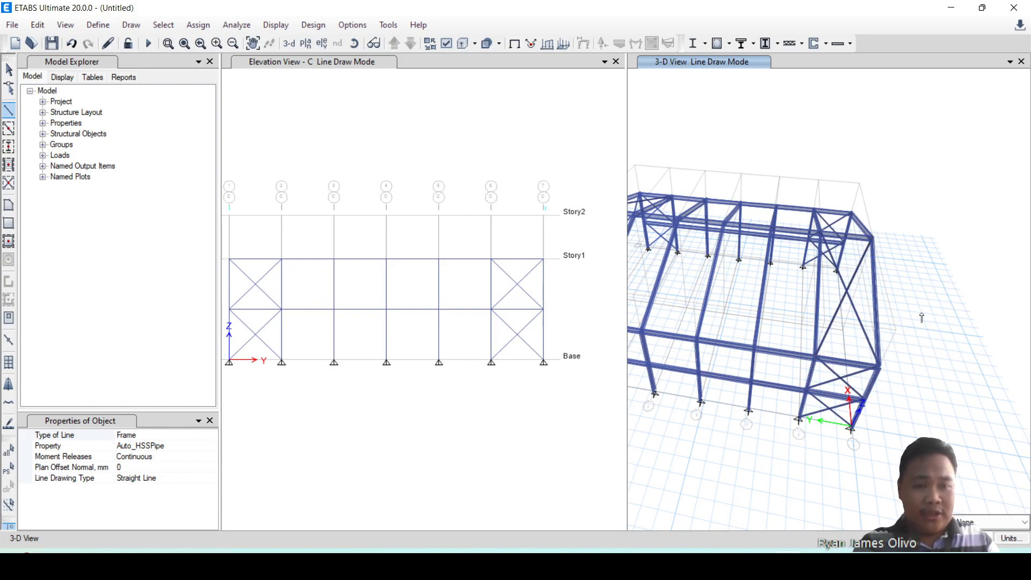
Draw crossing Auto_HSSPipe roof braces in 3-D from ridge points B-1 and B-2 at Story2 to eave points C-2 and C-1 at Story1.
shift+middle_drag(942, 357, 797, 361)
scroll(797, 361, down, 5)
scroll(711, 333, up, 5)
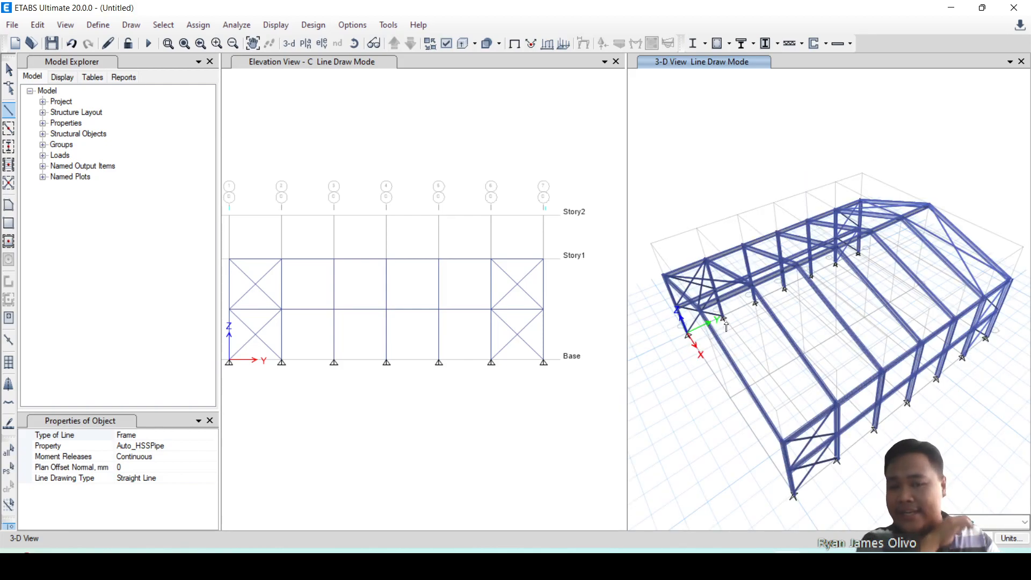
click(699, 309)
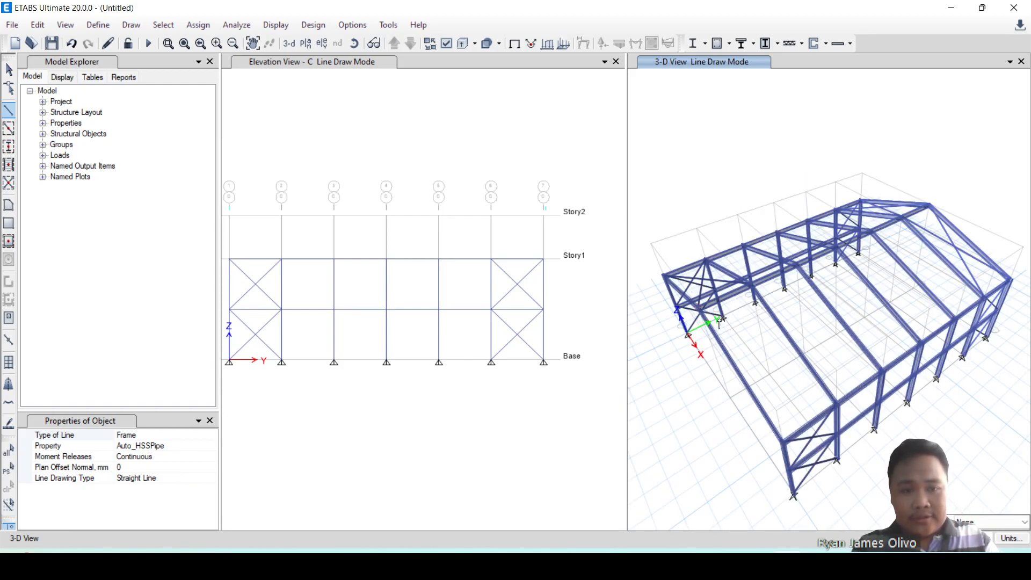
double_click(838, 404)
click(752, 287)
double_click(783, 443)
mouse_move(744, 466)
shift+middle_down()
mouse_move(780, 402)
mouse_move(803, 405)
mouse_move(623, 410)
mouse_move(691, 428)
shift+middle_up()
key(Escape)
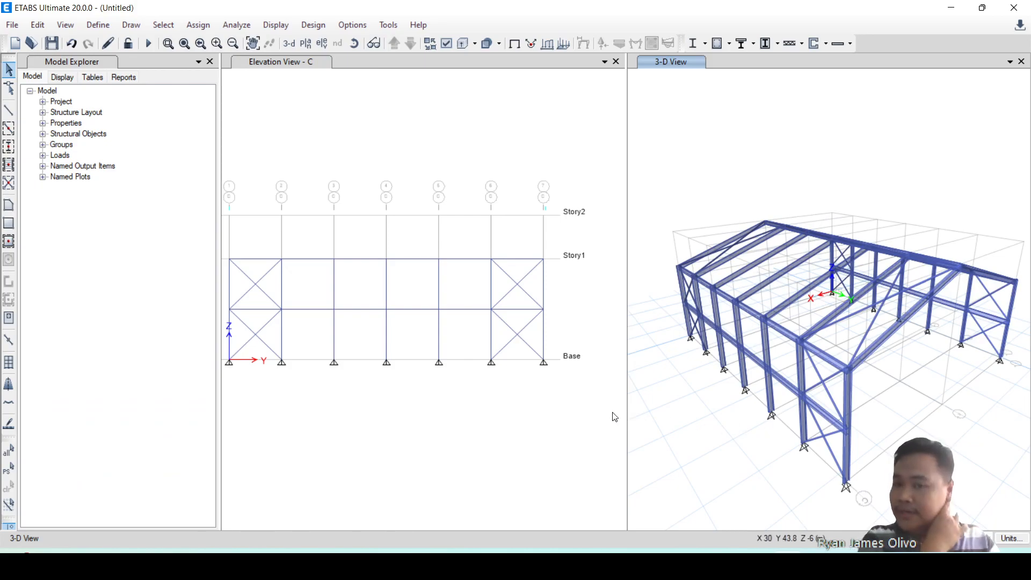
Set the elevation view to grid line 1.
click(612, 357)
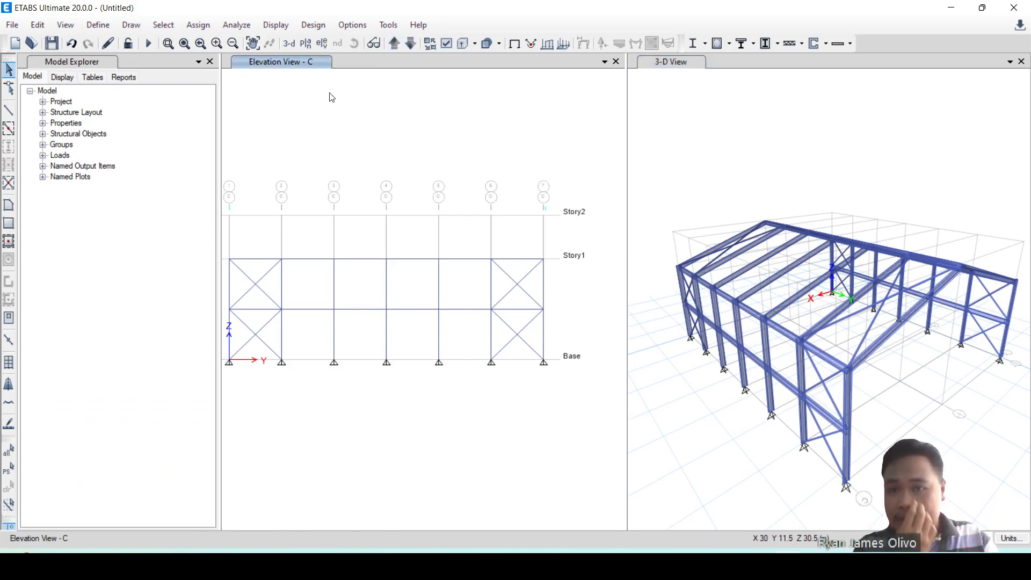
click(322, 50)
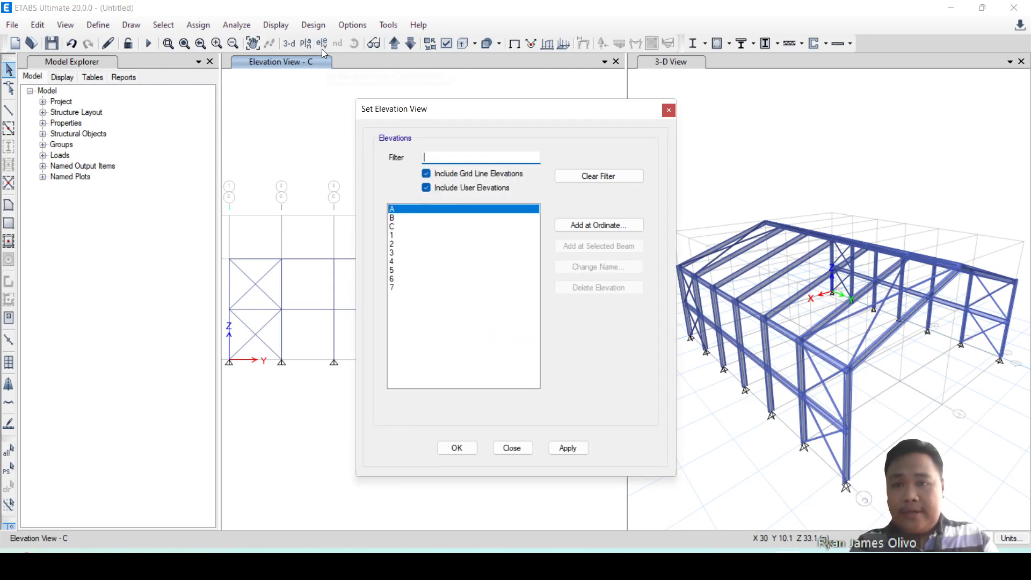
click(414, 235)
click(568, 448)
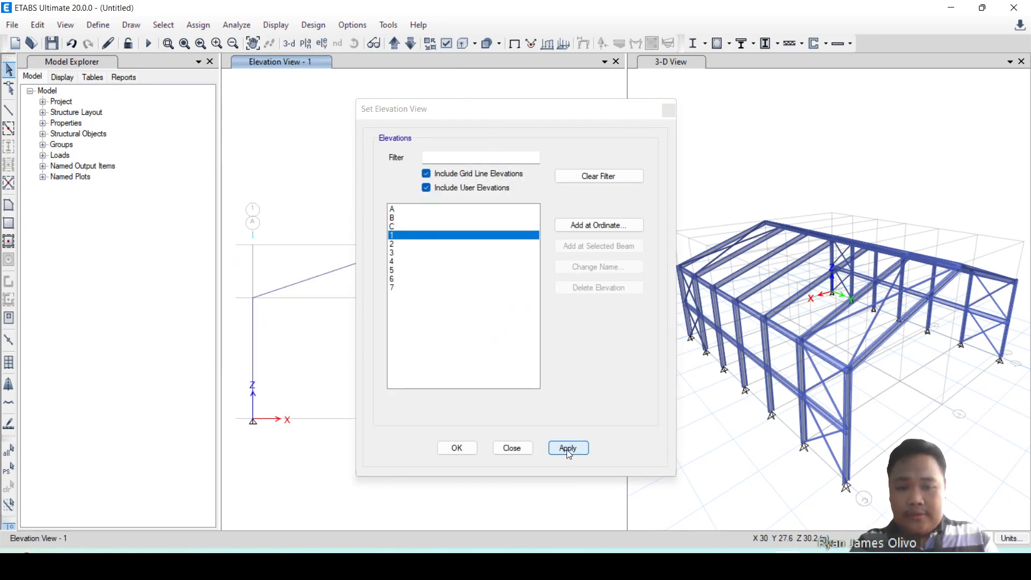
click(518, 448)
click(253, 332)
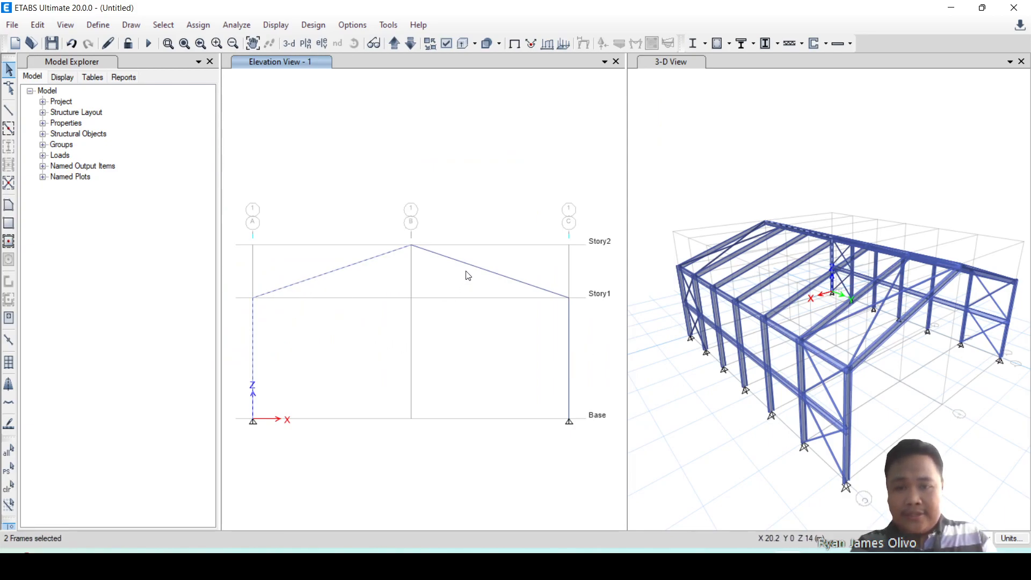
click(618, 253)
drag(618, 210, 248, 368)
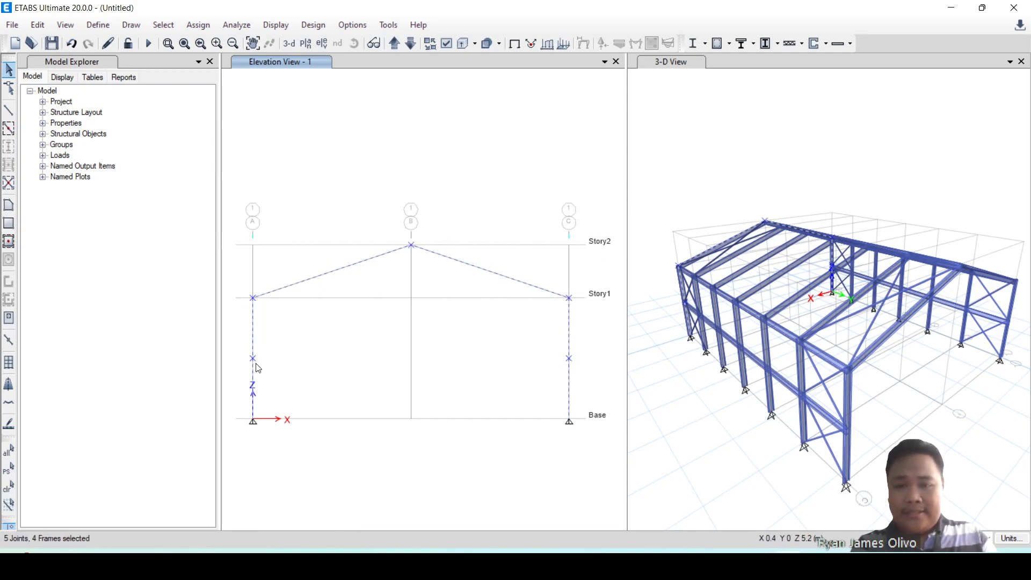
click(303, 362)
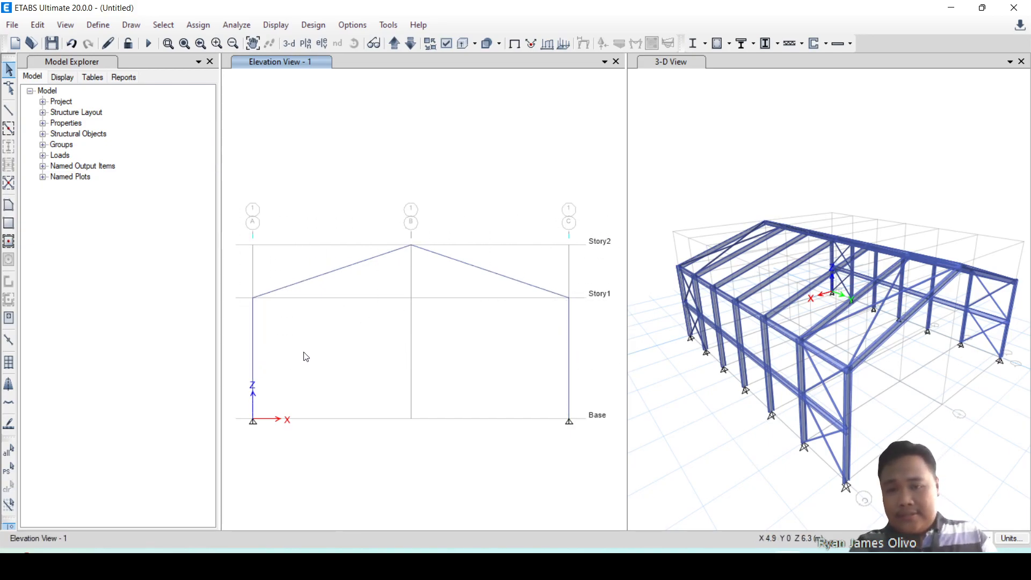
Select both columns and both rafters of the gable frame in elevation 1 and open the Extrude Frames to Shells settings.
click(256, 353)
click(300, 285)
click(491, 271)
click(570, 337)
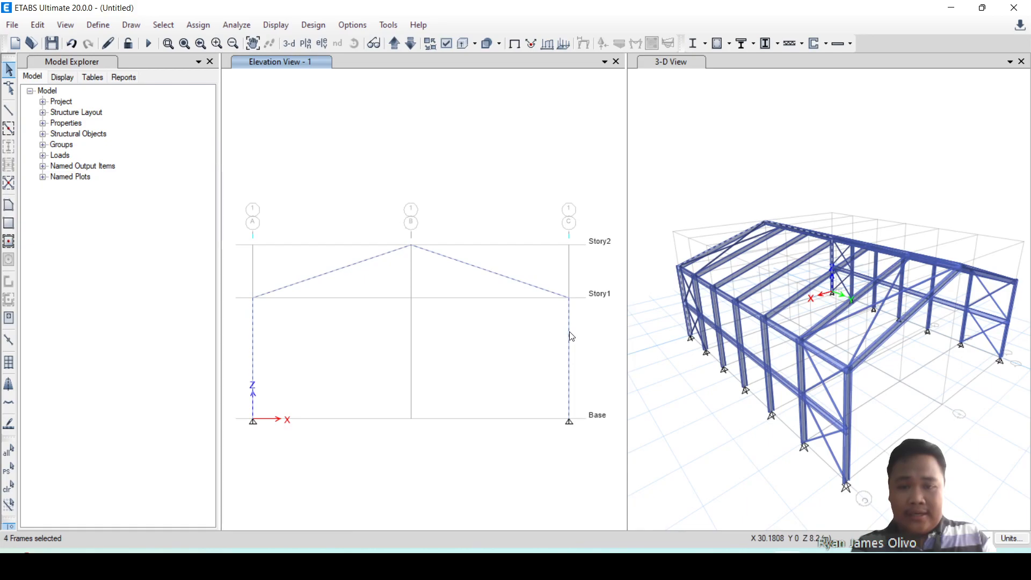
click(39, 25)
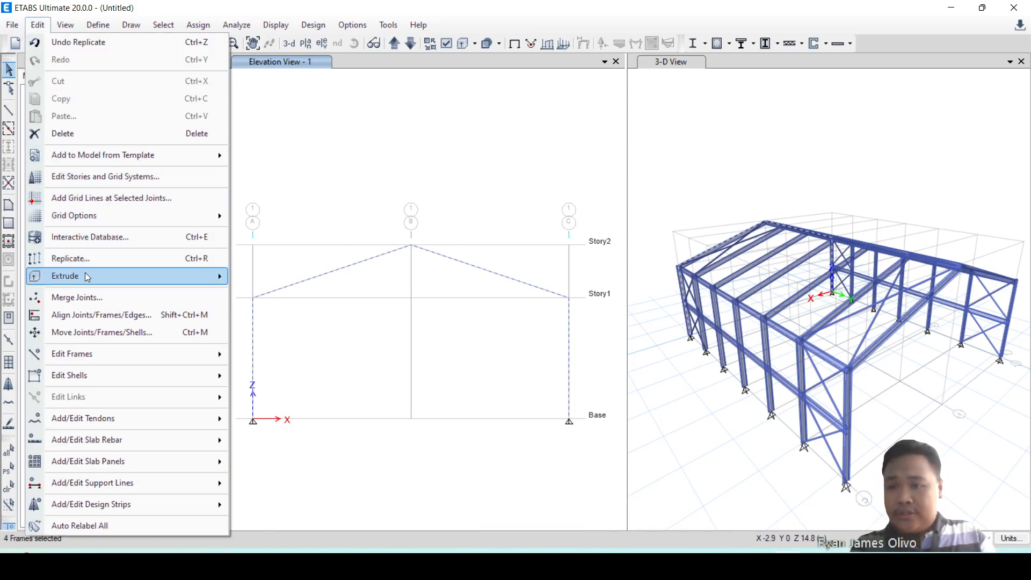
mouse_move(215, 276)
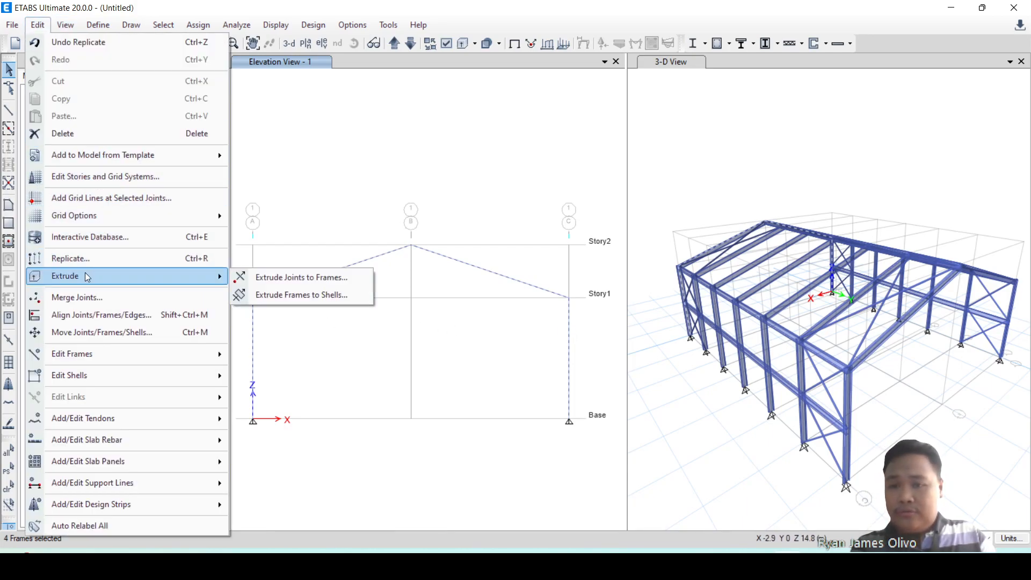
click(308, 294)
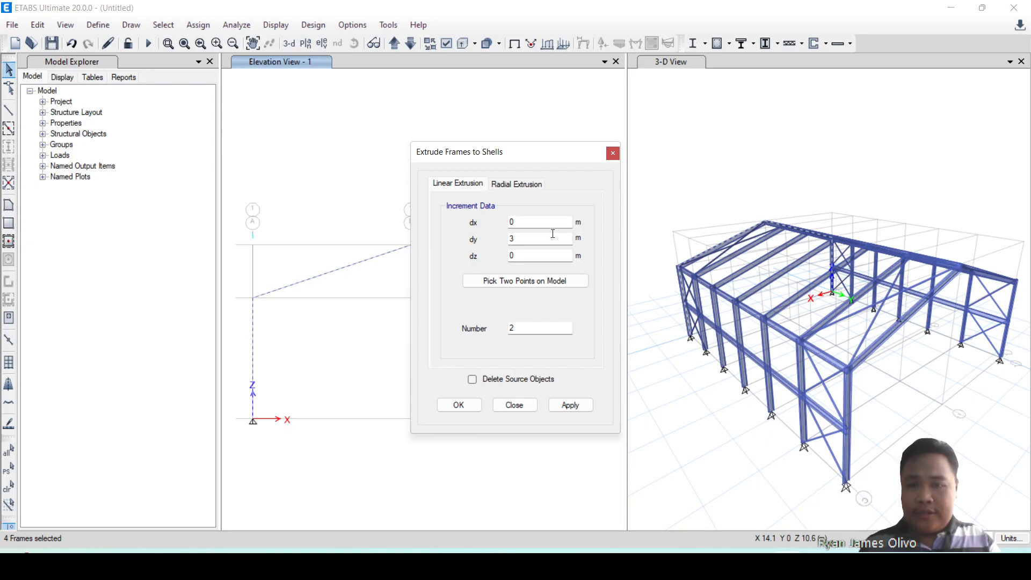
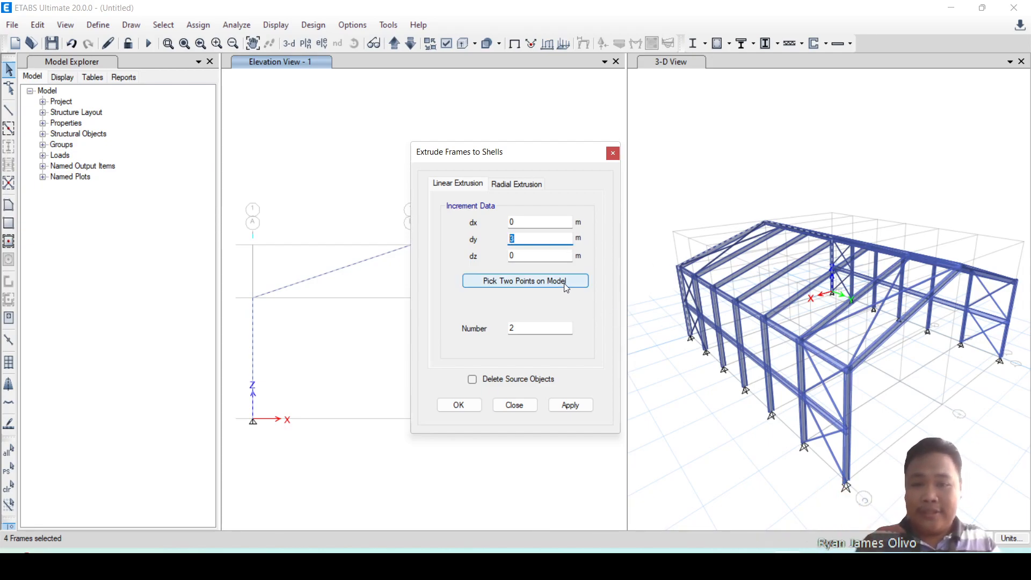
Extrude the selected gable frame members linearly into shells with dy 36 m and number 1.
shift+middle_drag(711, 381, 885, 382)
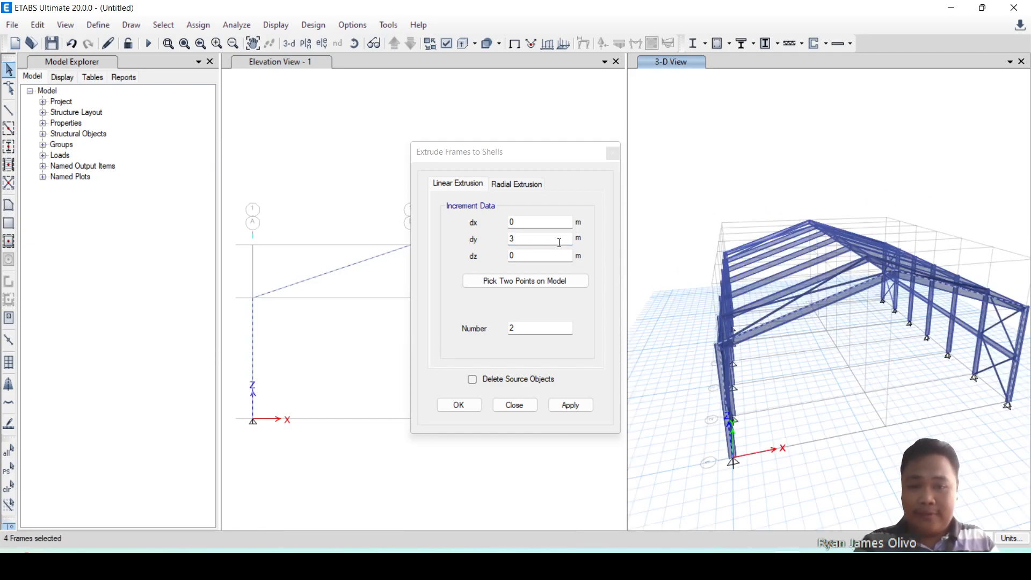
click(527, 239)
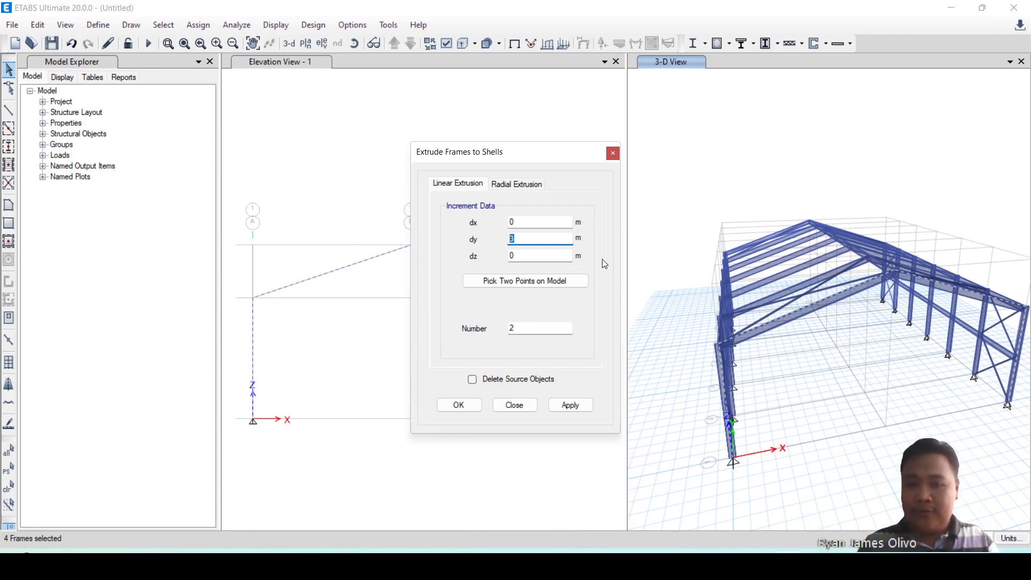
text(36)
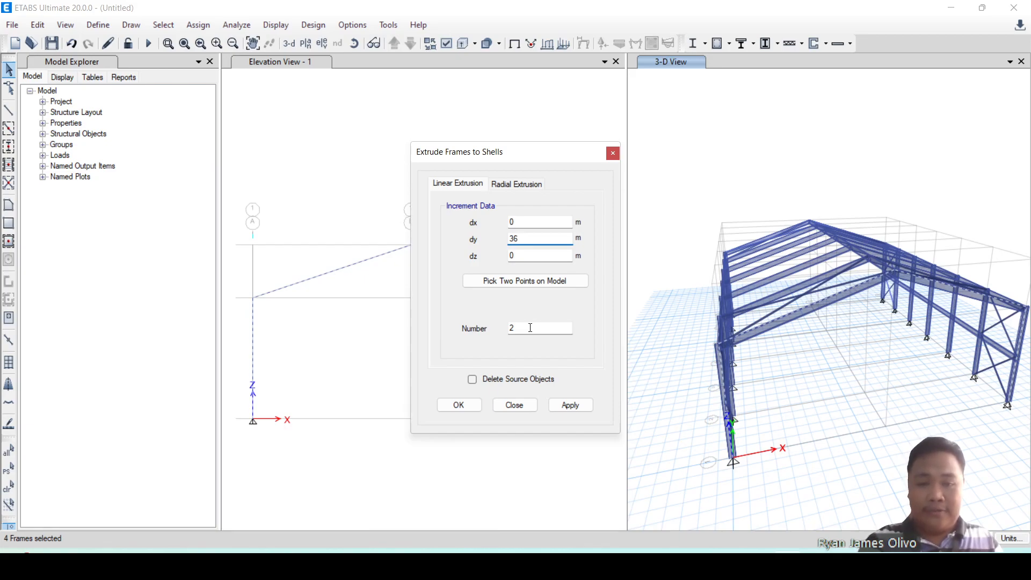
double_click(530, 327)
text(1)
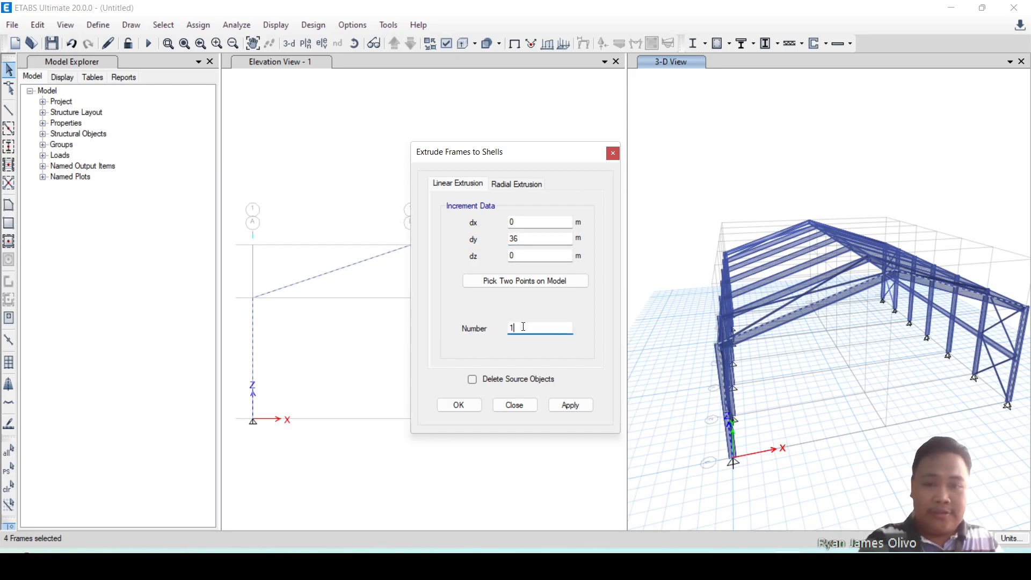
click(578, 409)
click(467, 406)
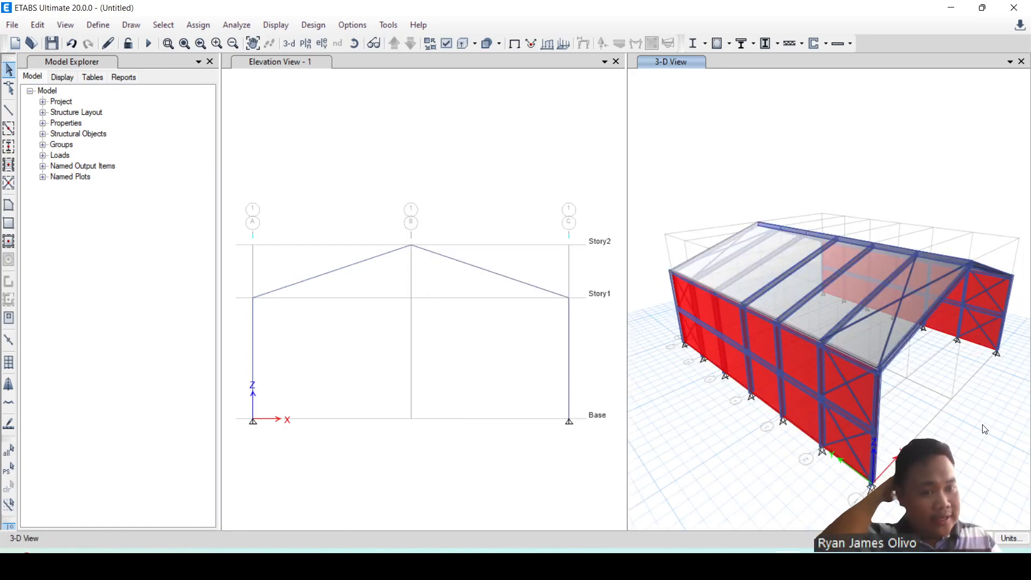
Check the grid A side wall's assignments, then assign the Cladding_Wall wall section to both side-wall shells.
middle_drag(958, 436, 949, 409)
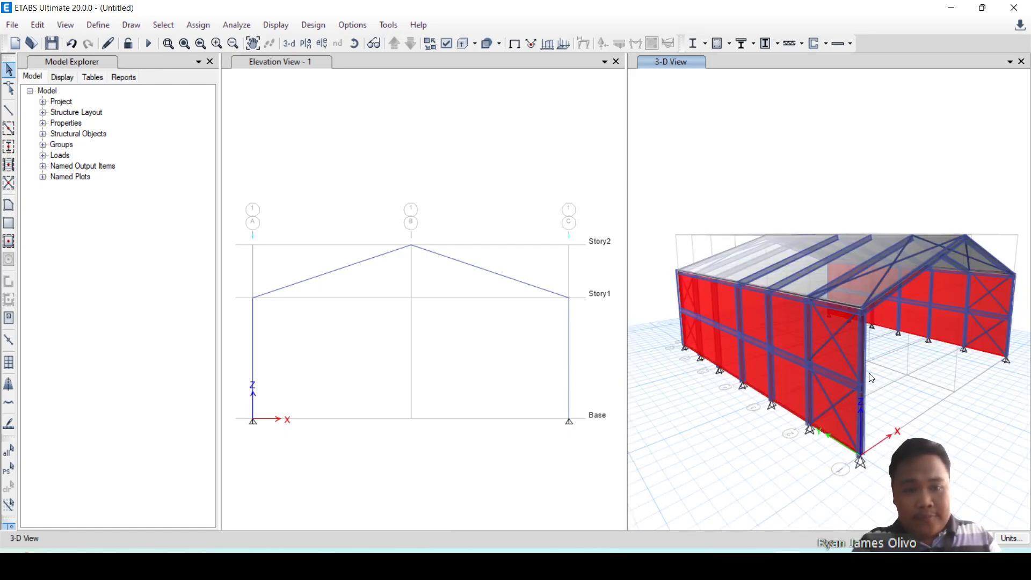
click(788, 337)
mouse_move(923, 375)
middle_down()
mouse_move(920, 411)
mouse_move(852, 387)
mouse_move(930, 386)
middle_up()
right_click(840, 352)
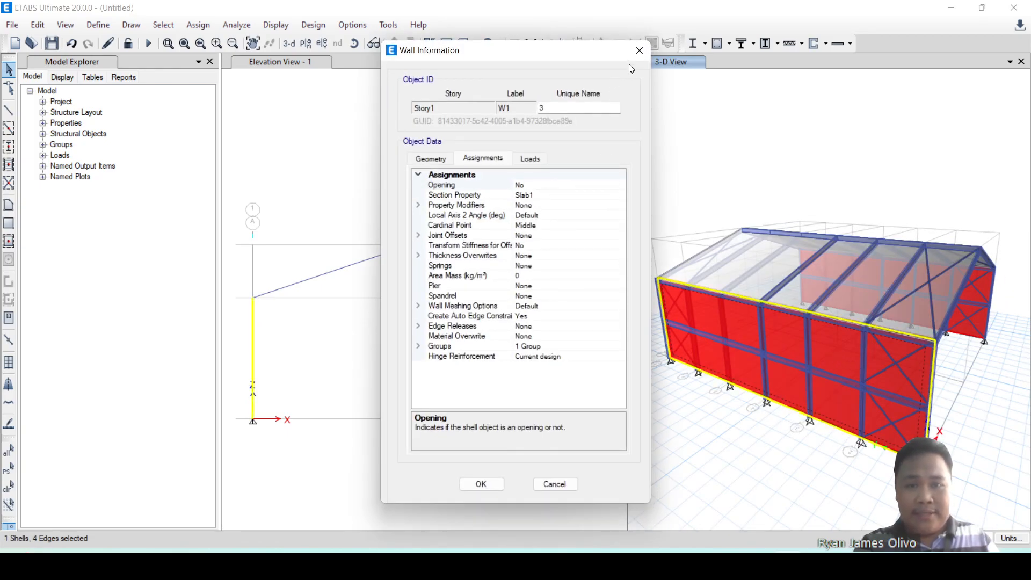
click(640, 50)
middle_drag(838, 408, 898, 405)
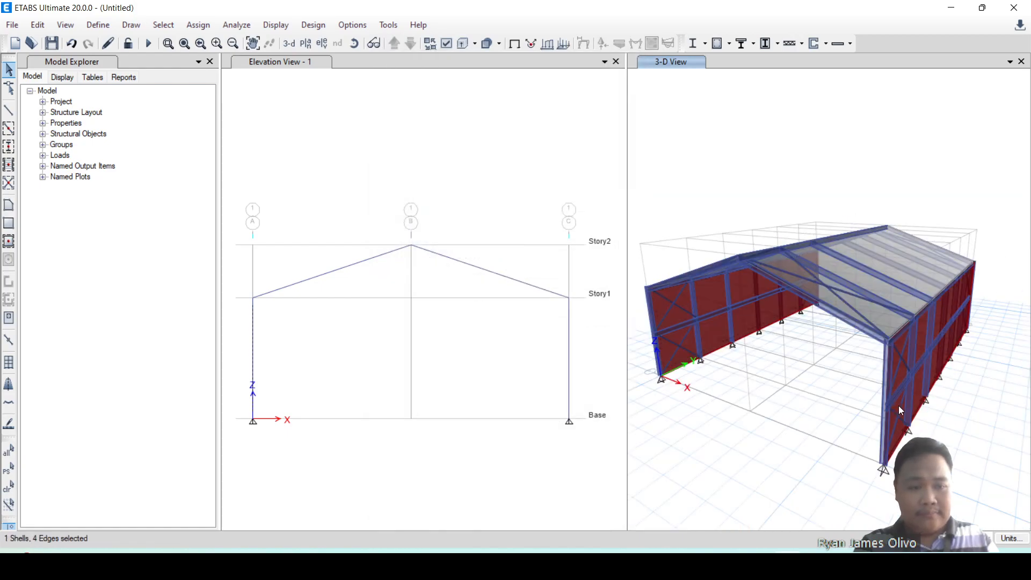
click(917, 395)
middle_drag(805, 449, 879, 463)
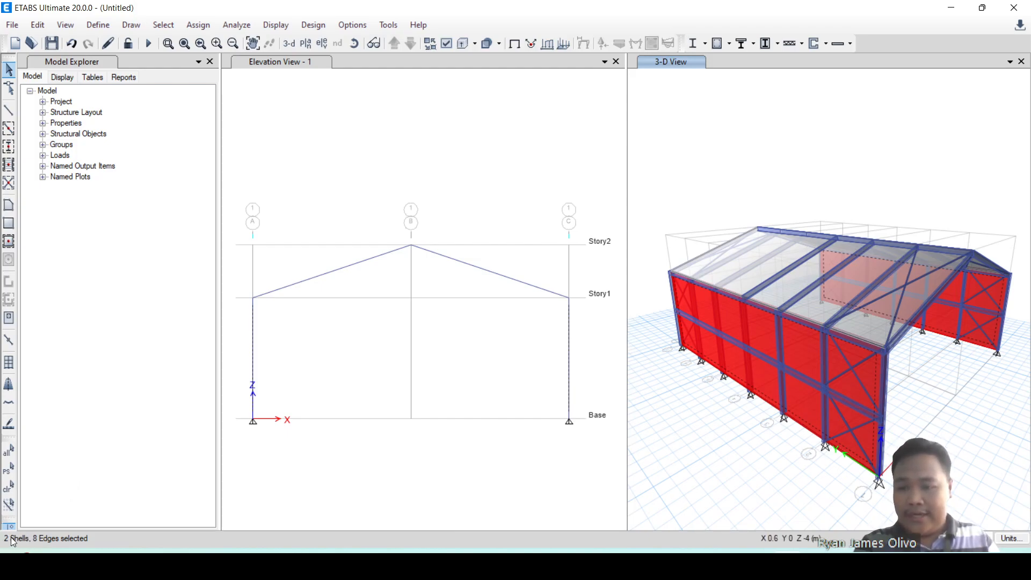
click(196, 27)
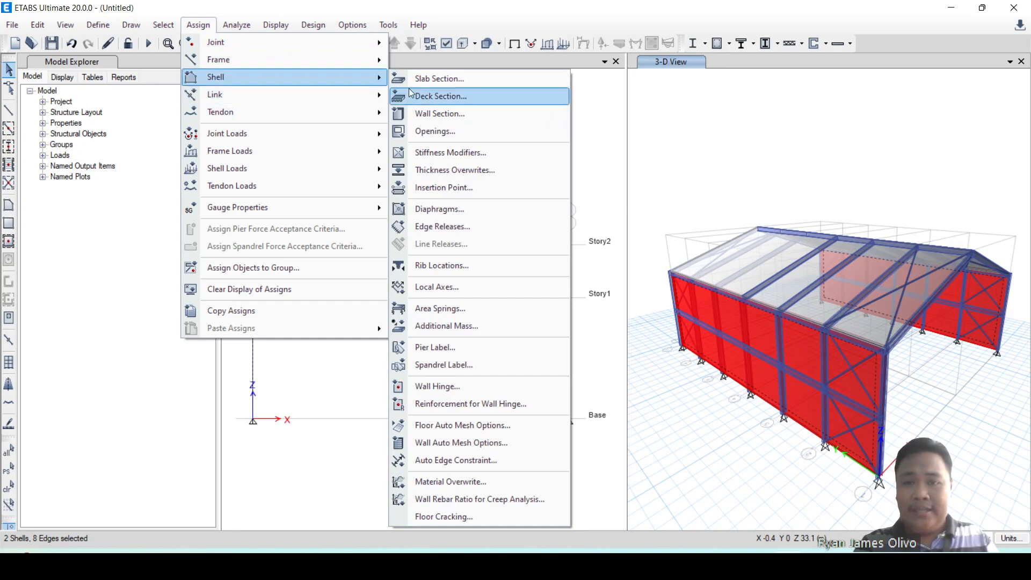
click(440, 115)
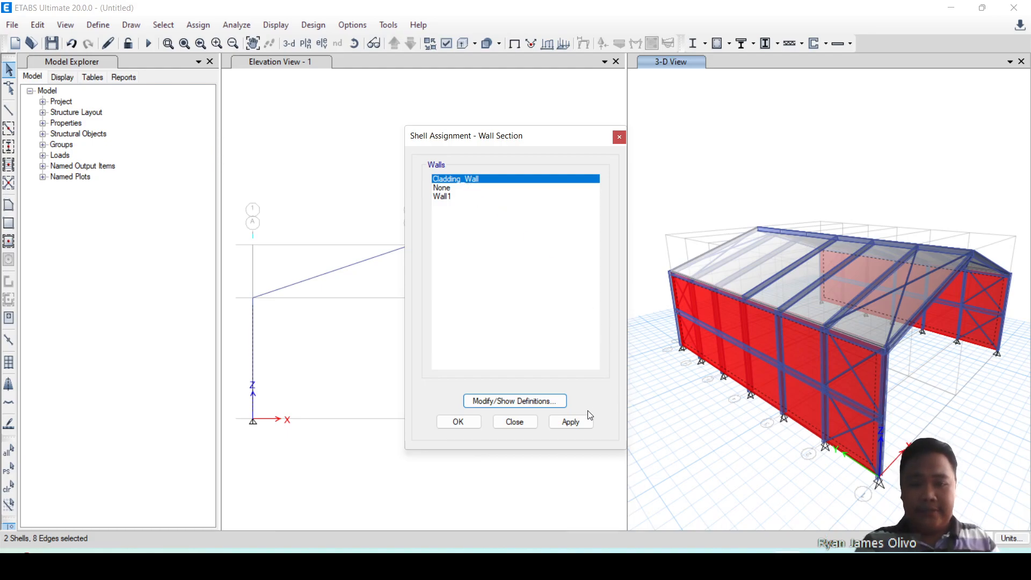
click(580, 422)
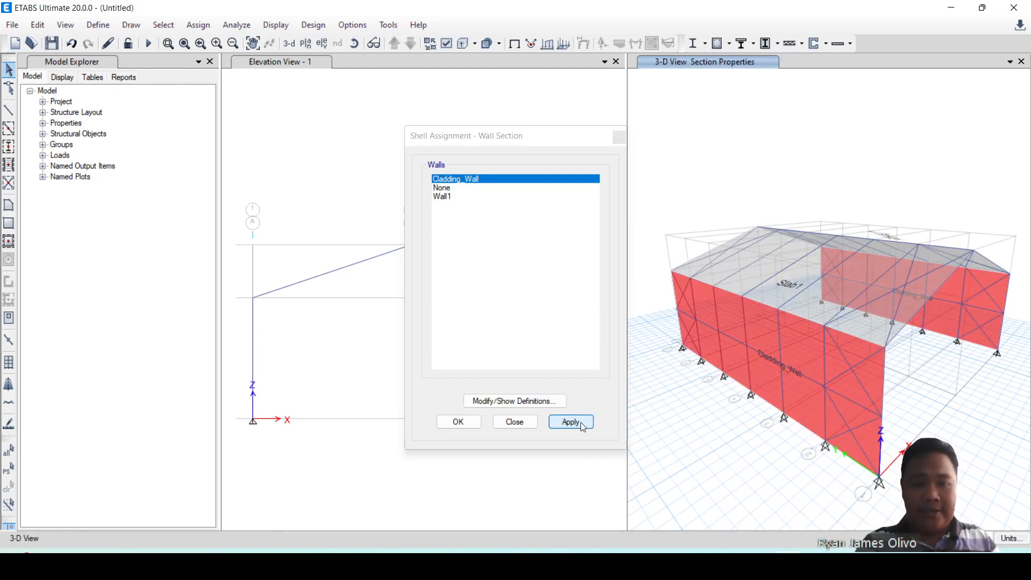
click(465, 421)
Select both sloped roof shells in 3-D and open the slab section assignment for them.
shift+middle_drag(946, 434, 949, 410)
shift+middle_drag(802, 353, 888, 434)
shift+middle_drag(967, 441, 924, 373)
click(917, 388)
click(936, 376)
click(932, 376)
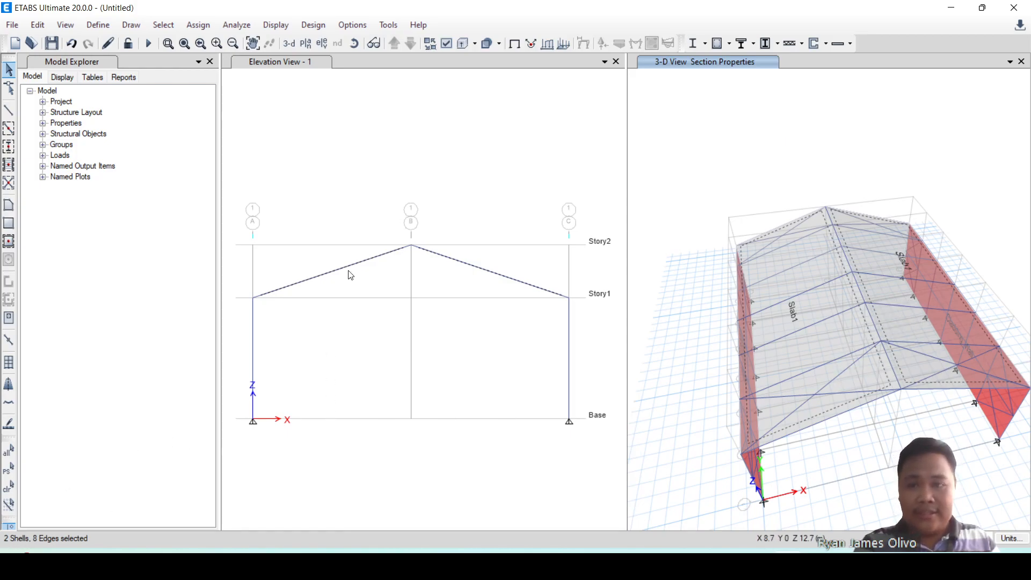
click(198, 25)
mouse_move(252, 79)
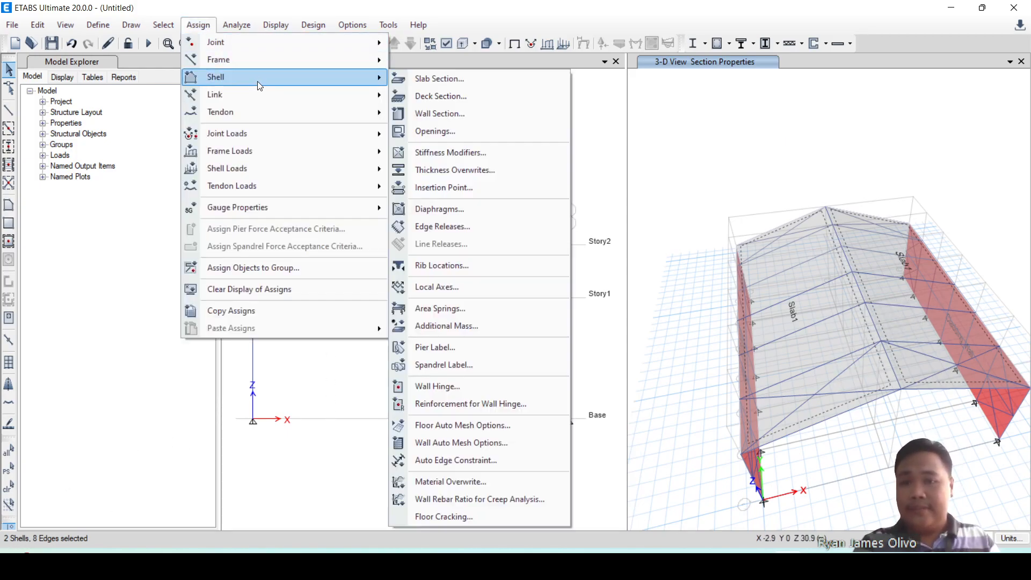
click(456, 79)
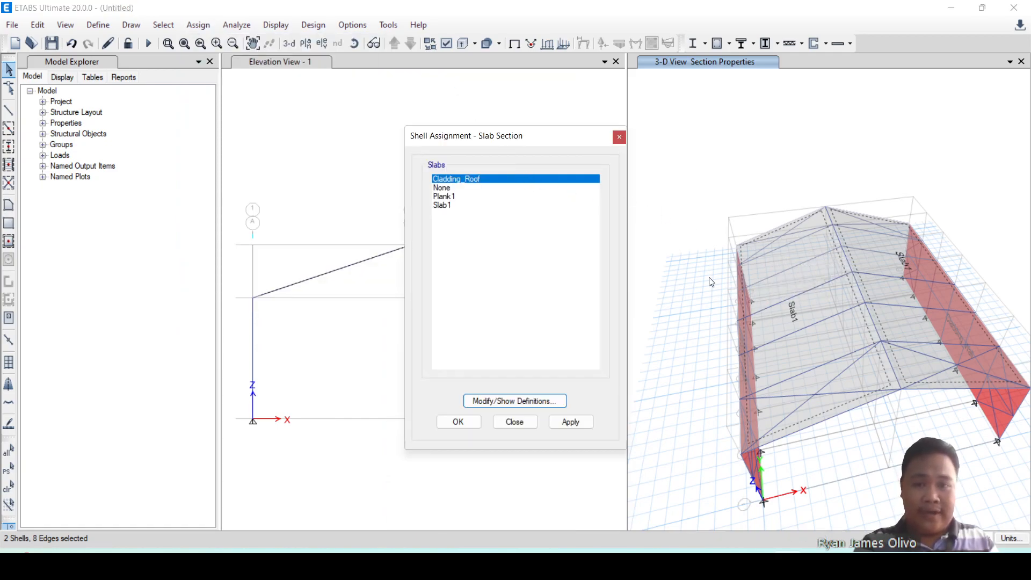
Review the Cladding_Roof slab definition, including its property and stiffness modifiers.
click(552, 400)
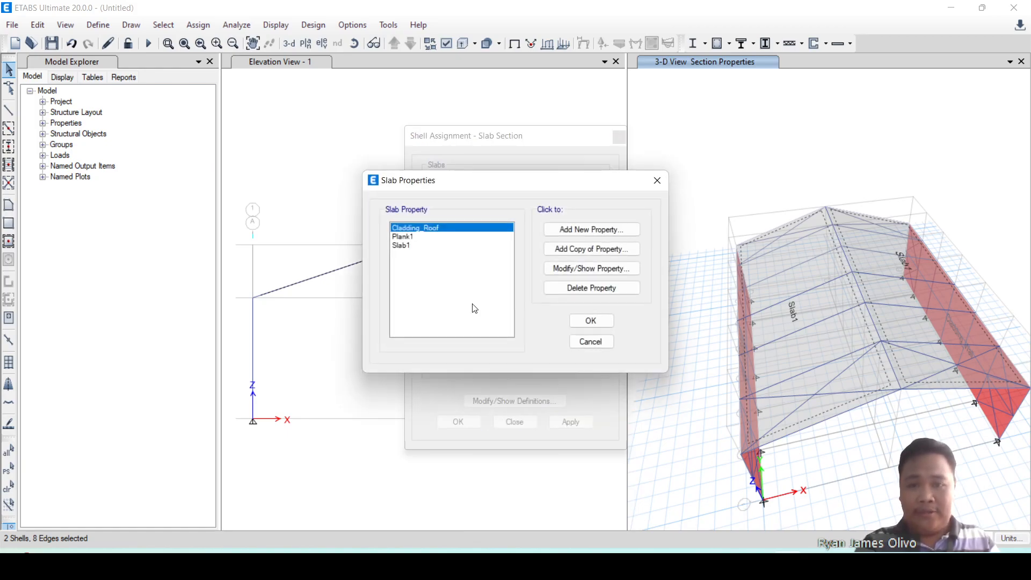
click(586, 276)
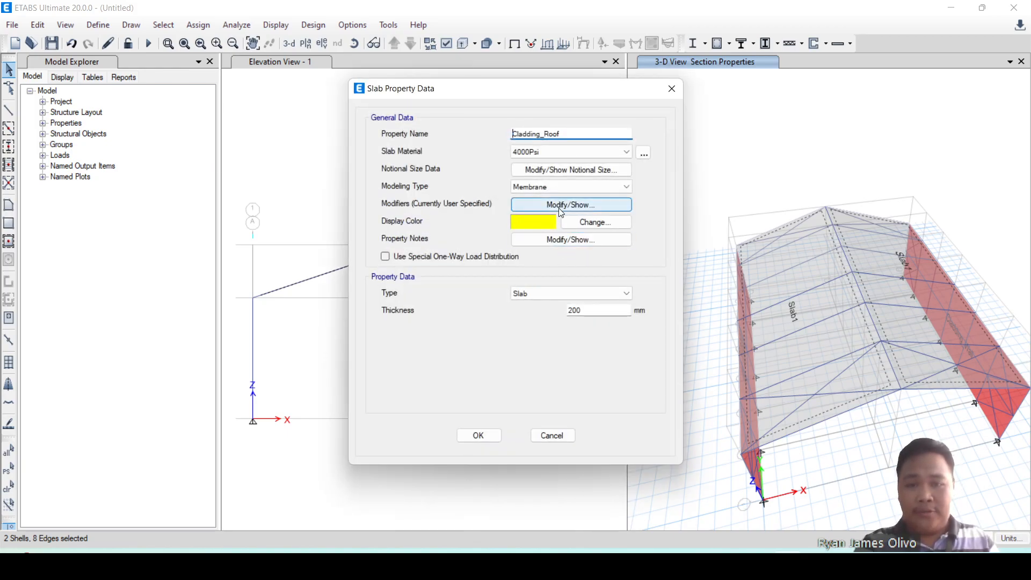
click(564, 206)
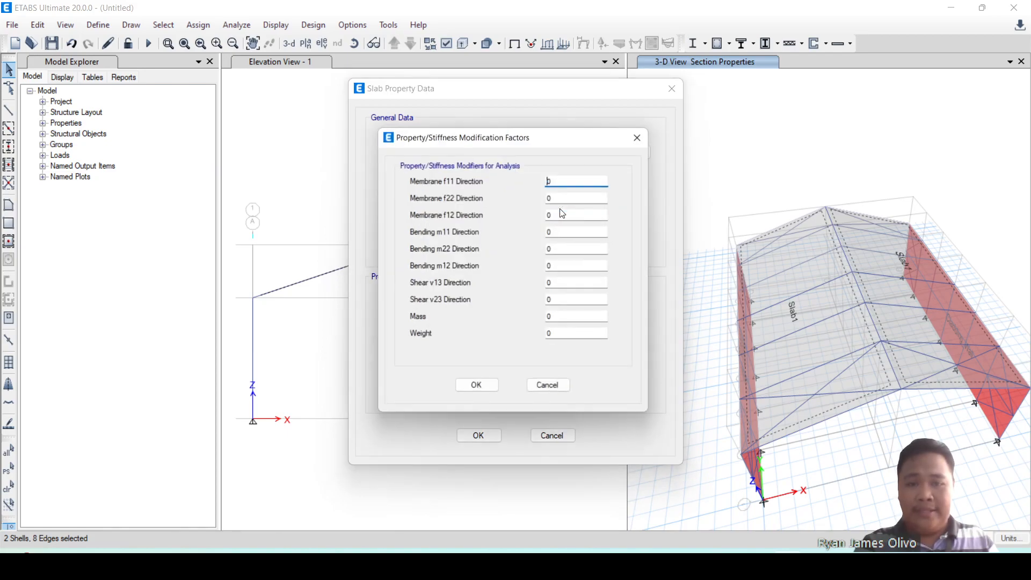
click(478, 391)
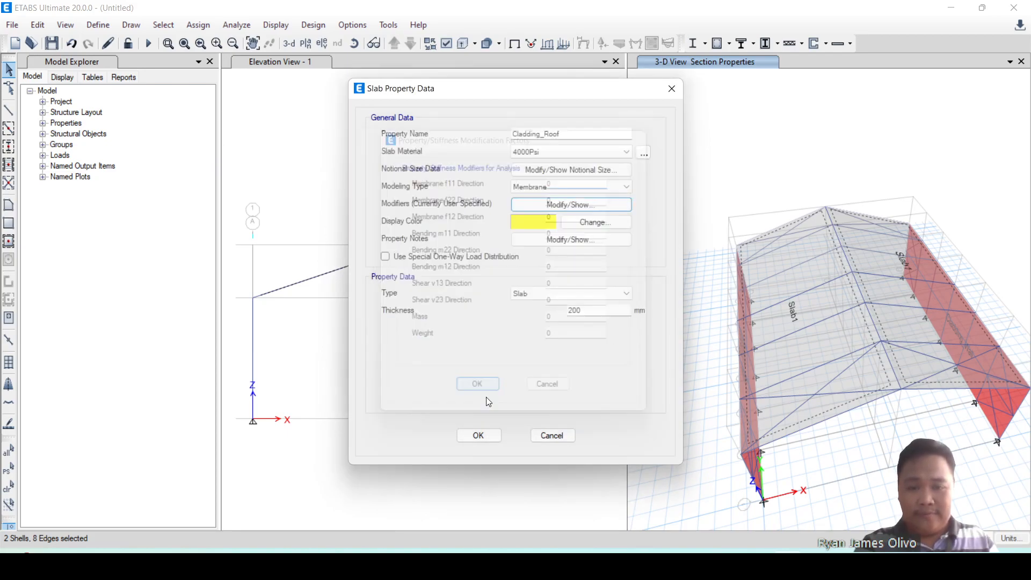
click(479, 435)
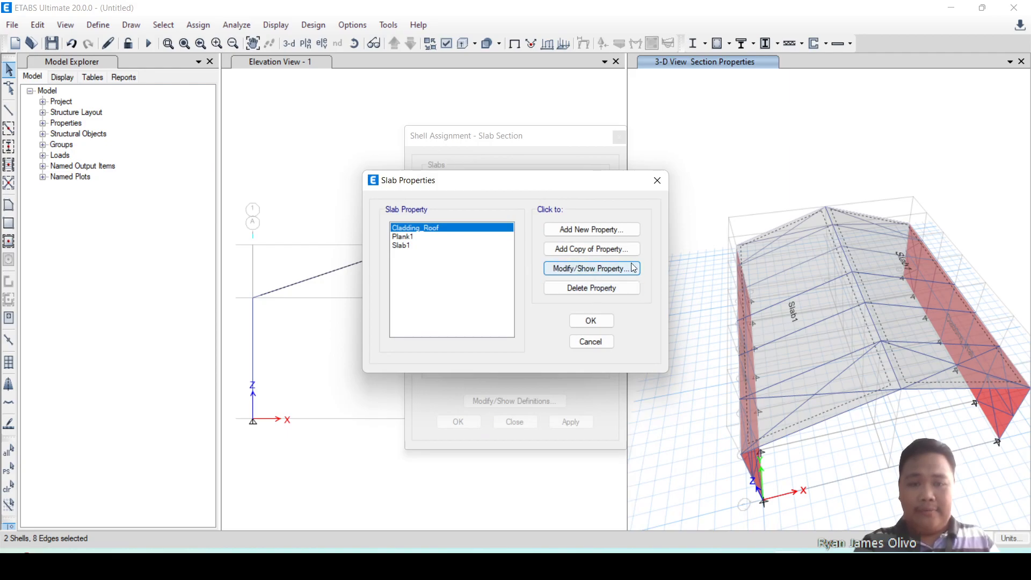
click(597, 320)
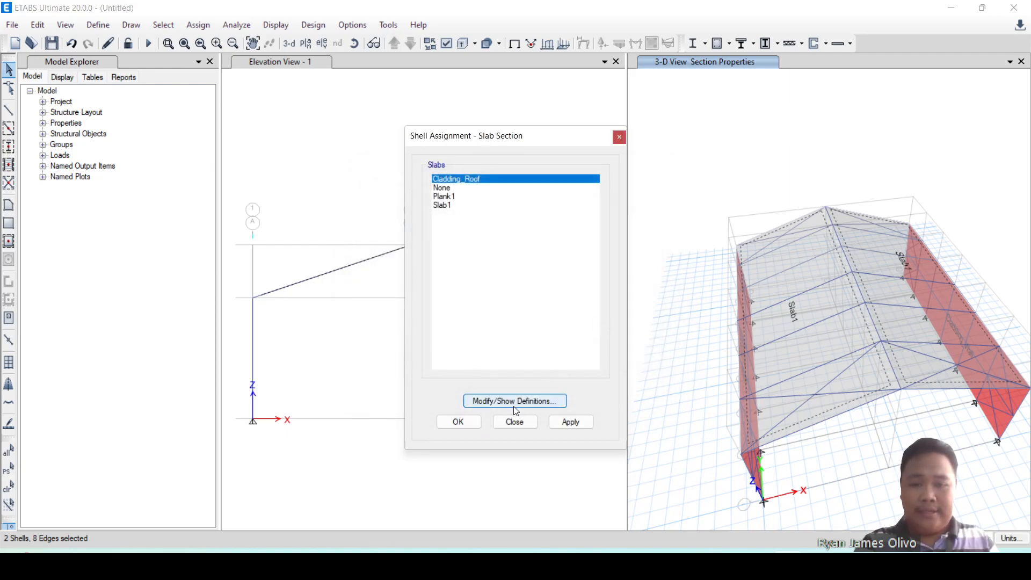
Assign the Cladding_Roof slab section to the two selected roof shells.
click(569, 423)
click(473, 424)
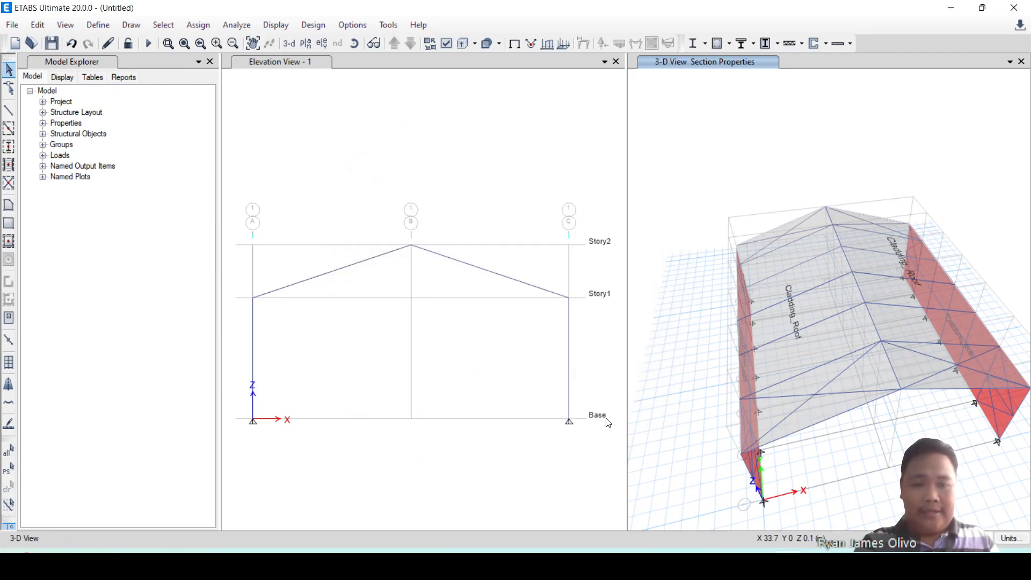
middle_drag(685, 414, 687, 366)
shift+middle_drag(757, 418, 806, 392)
Draw a rectangular Cladding_Wall shell in elevation 1 from grid A at Story1 to grid C at Base.
click(530, 179)
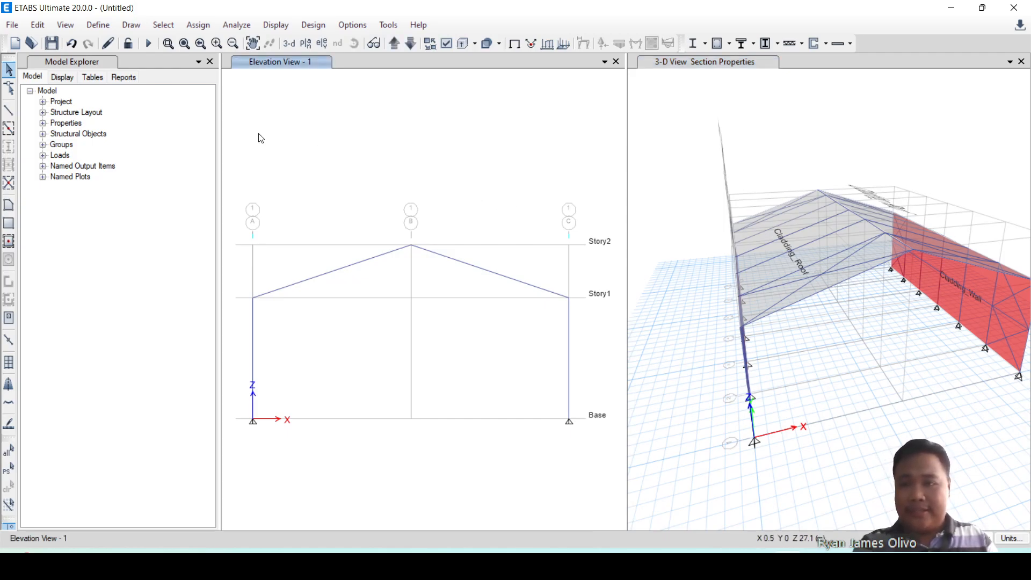
click(12, 224)
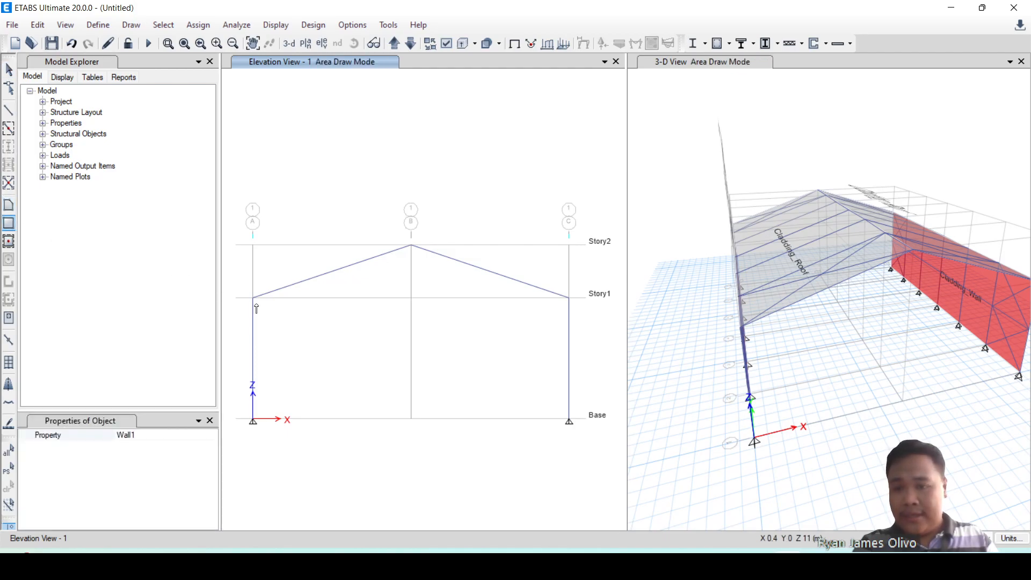
click(203, 438)
click(212, 435)
click(140, 446)
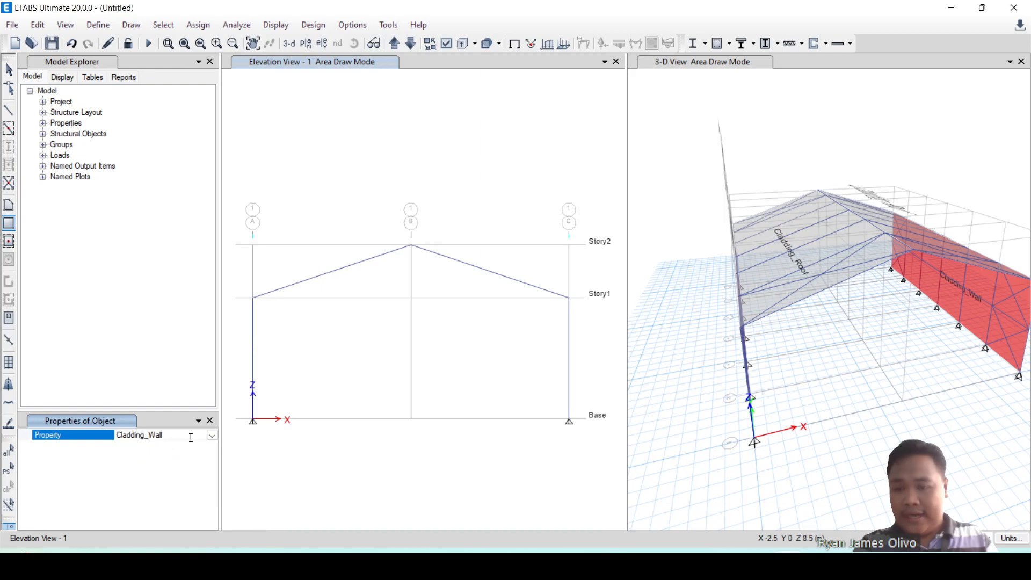
drag(255, 299, 566, 414)
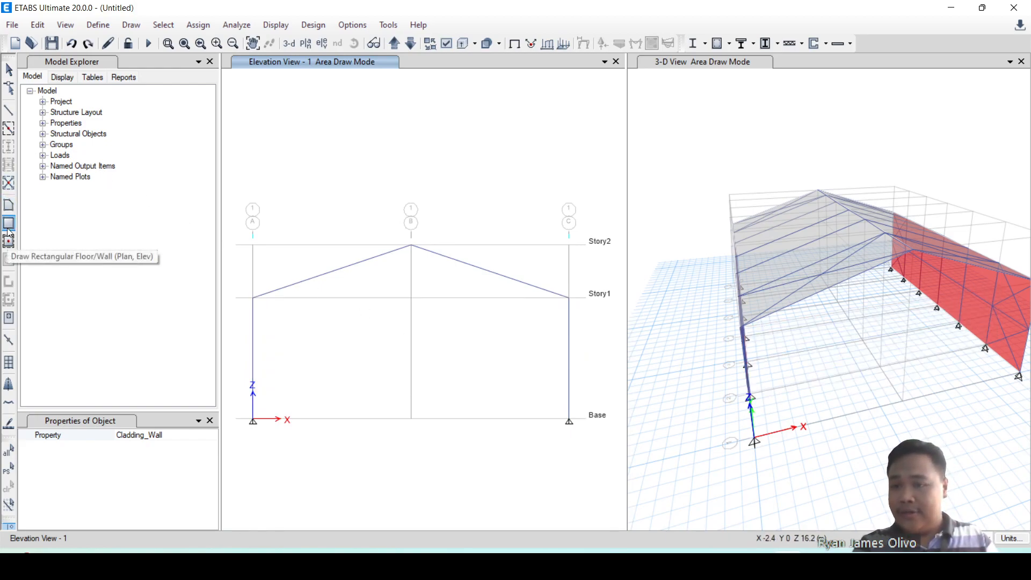
click(254, 298)
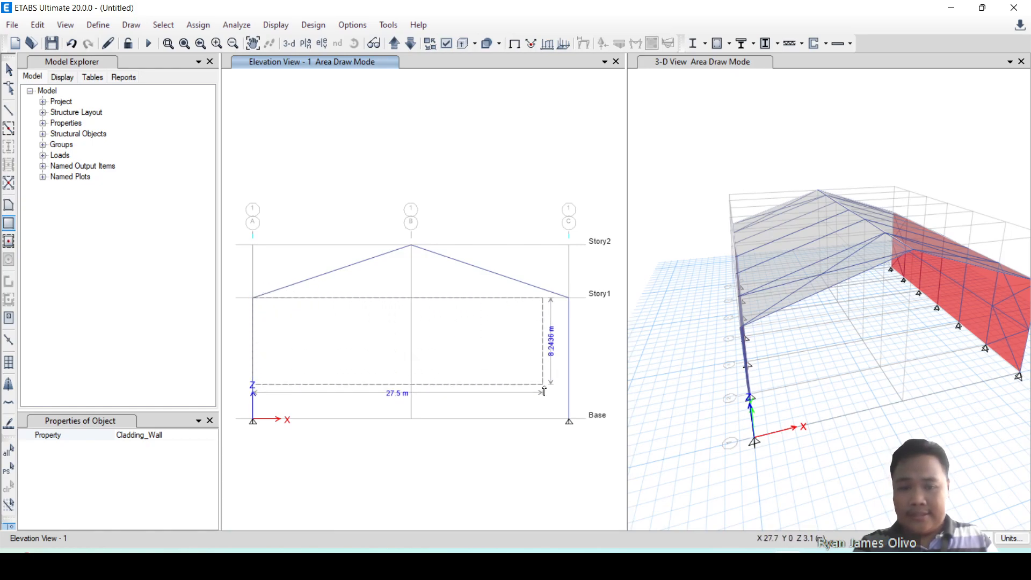
click(570, 423)
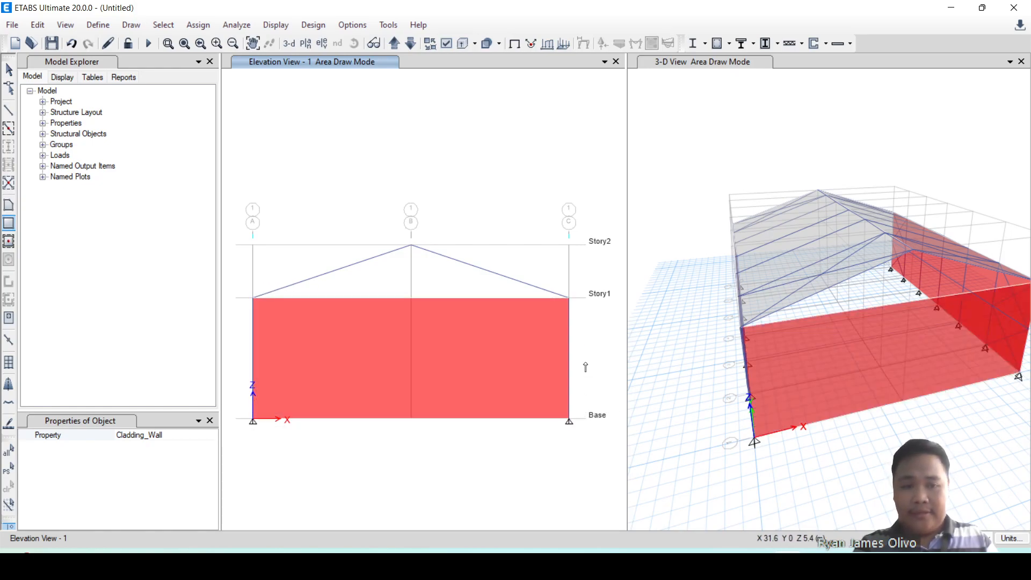
Draw a triangular Cladding_Wall shell in elevation 1 between A at Story1, ridge B at Story2 and C at Story1.
click(9, 204)
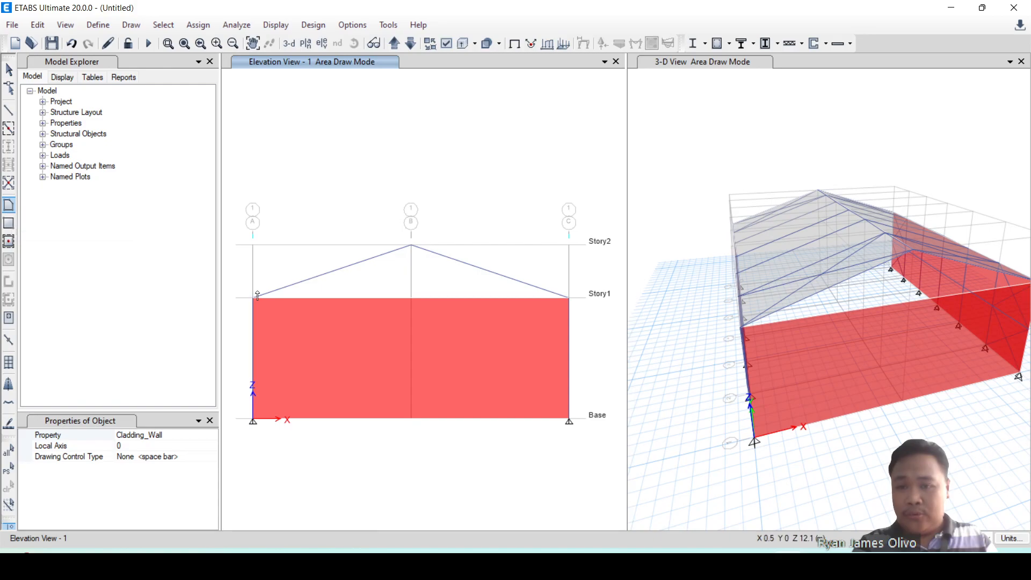
click(412, 246)
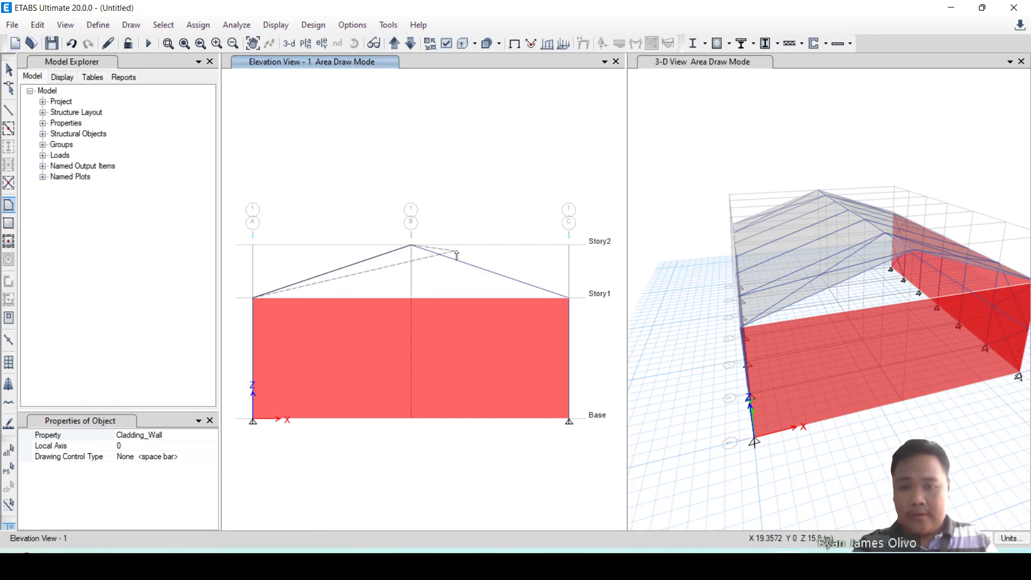
click(571, 301)
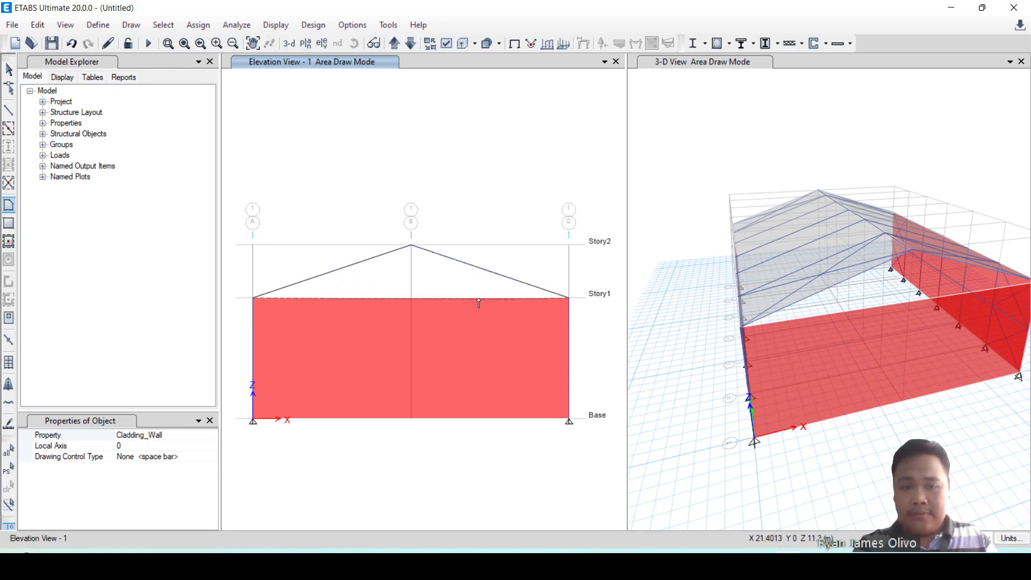
click(254, 298)
key(Escape)
mouse_move(824, 341)
shift+middle_down()
mouse_move(844, 346)
mouse_move(817, 301)
mouse_move(744, 346)
mouse_move(863, 375)
mouse_move(929, 375)
mouse_move(795, 370)
mouse_move(672, 386)
mouse_move(668, 368)
mouse_move(855, 384)
mouse_move(763, 344)
shift+middle_up()
Switch to the PowerPoint presentation and compare the building's perspective and elevation slides for the end-wall cladding and opening.
click(367, 142)
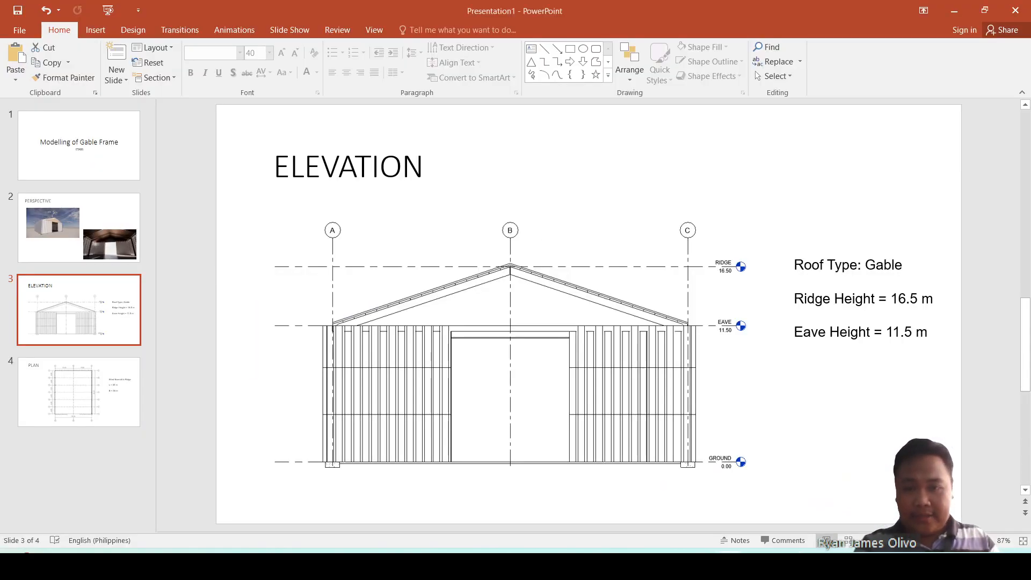
click(122, 247)
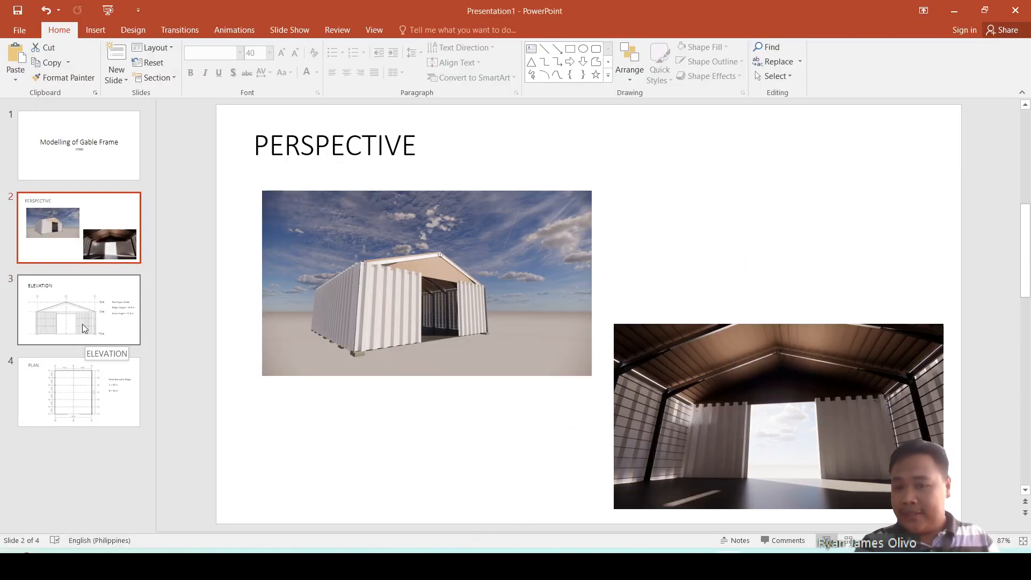
click(82, 324)
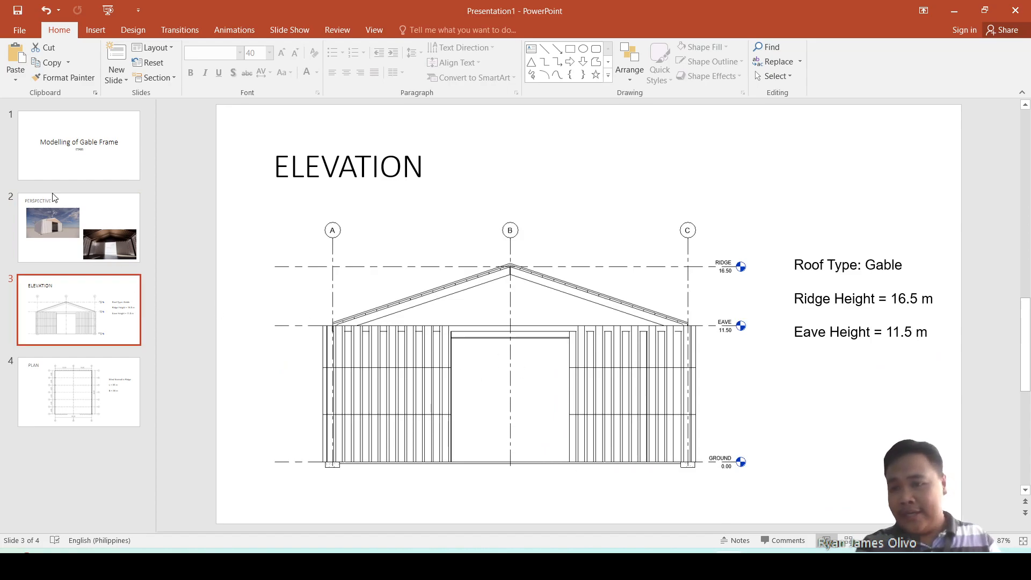
click(75, 187)
click(74, 230)
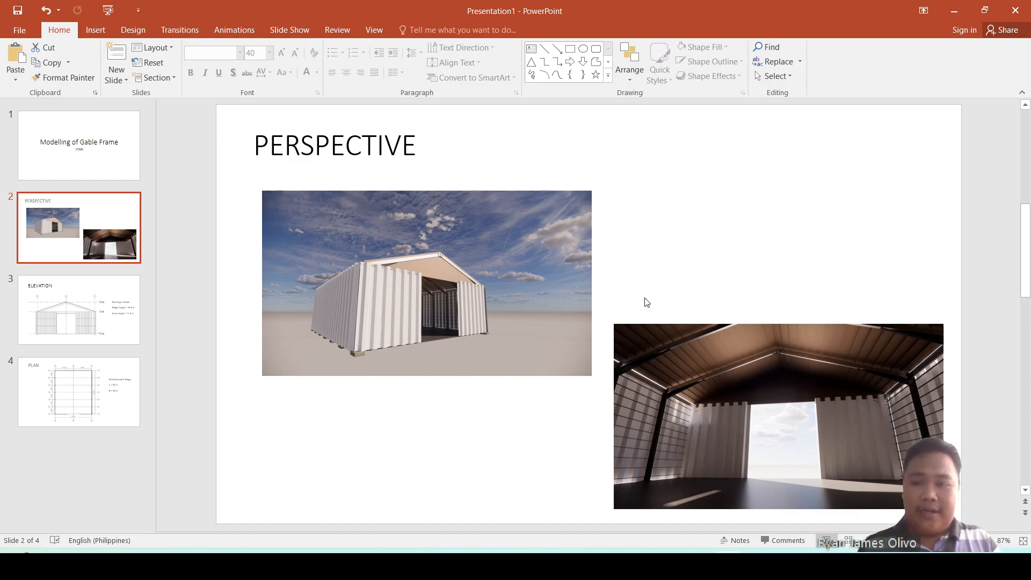
key(Down)
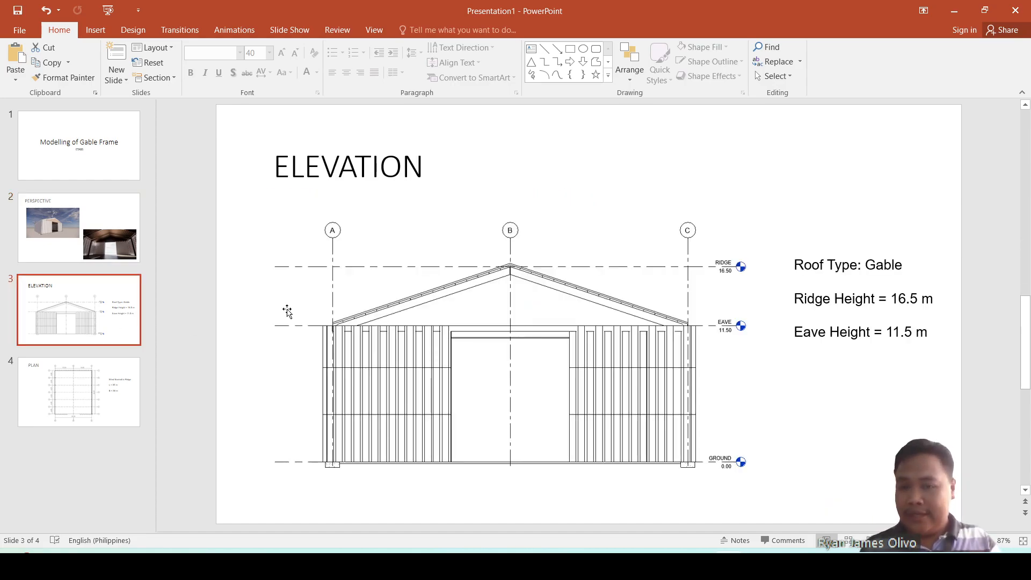
click(133, 260)
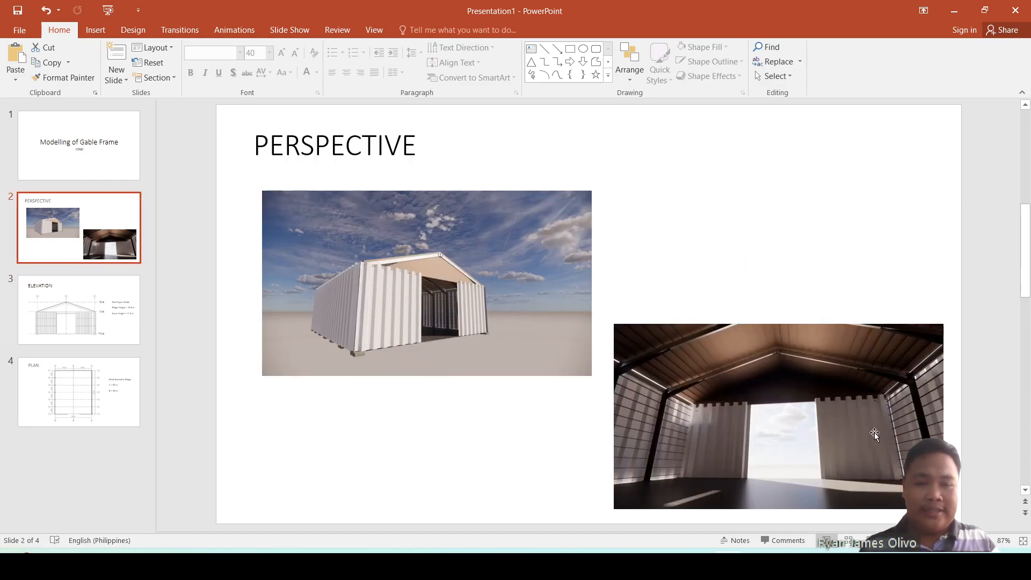
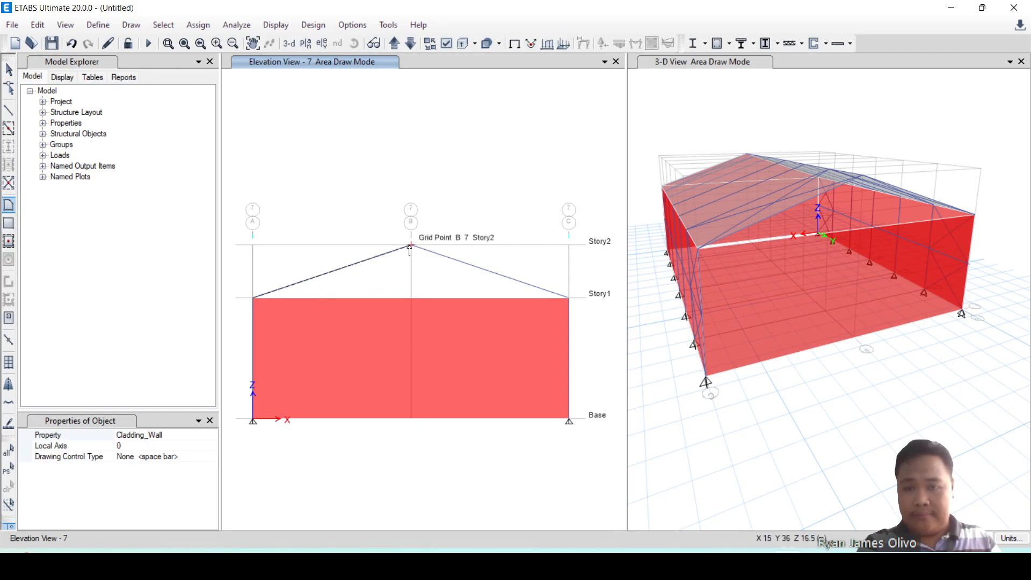
Draw a triangular Cladding_Wall shell in elevation 7 between A at Story1, ridge B at Story2 and C at Story1.
click(409, 247)
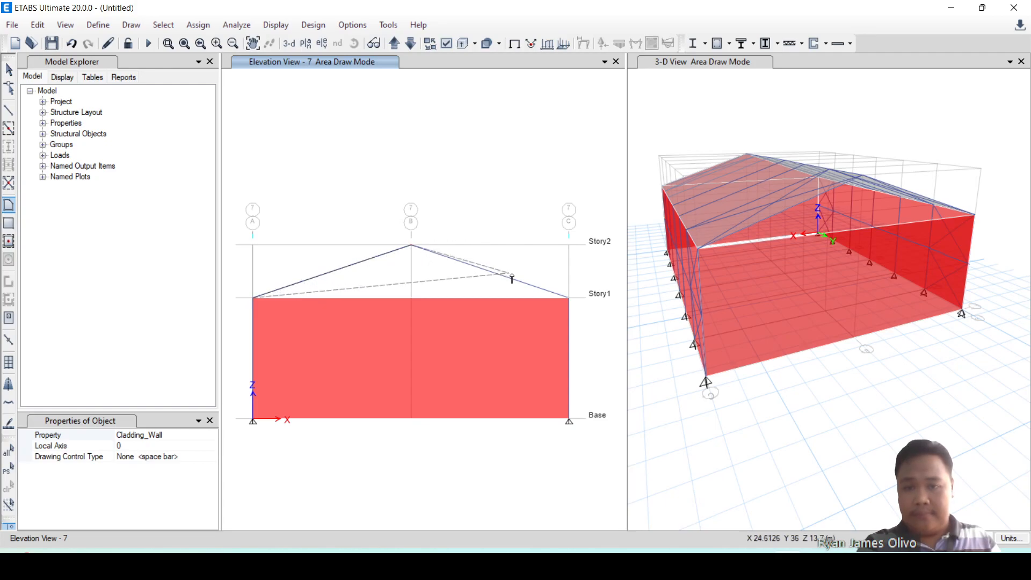
click(568, 299)
double_click(255, 299)
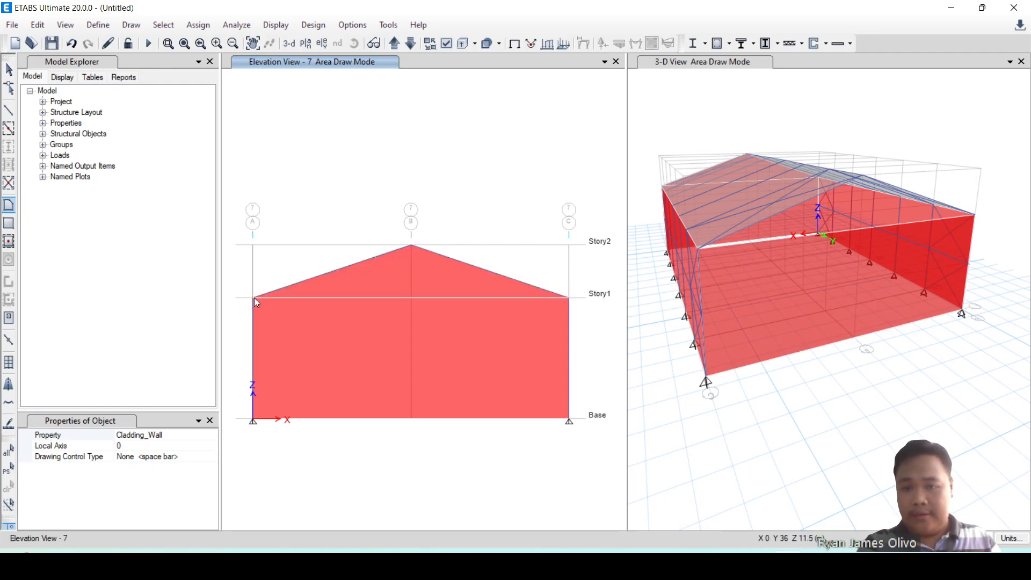
key(Escape)
Close the elevation 7 view and hide the global axes in the 3-D view.
click(766, 297)
mouse_move(766, 297)
shift+middle_down()
mouse_move(863, 344)
mouse_move(856, 277)
mouse_move(813, 250)
mouse_move(840, 302)
mouse_move(681, 340)
mouse_move(618, 339)
mouse_move(838, 358)
mouse_move(823, 334)
mouse_move(805, 339)
mouse_move(840, 324)
shift+middle_up()
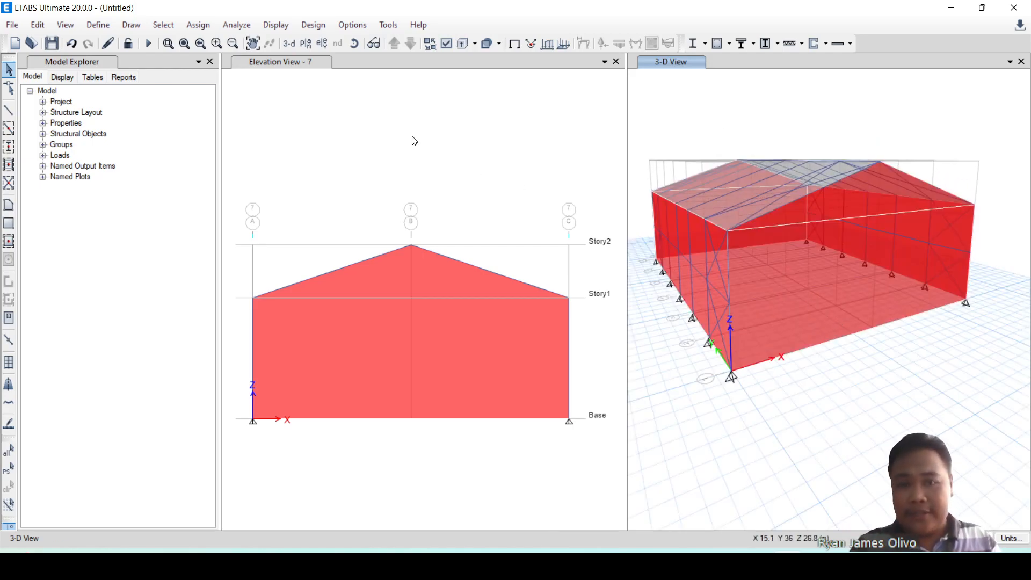
click(615, 68)
click(616, 63)
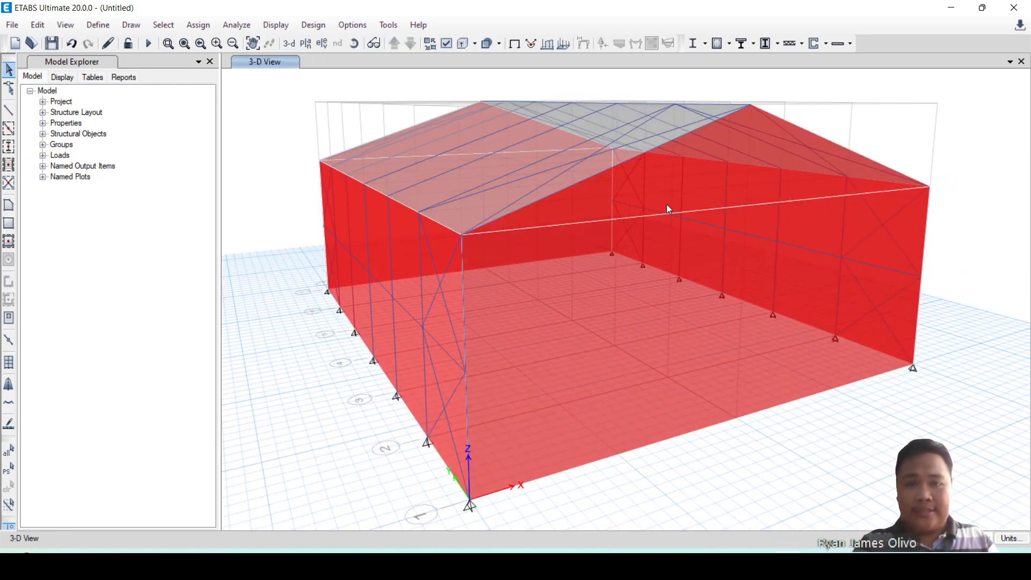
shift+middle_drag(668, 207, 677, 322)
scroll(680, 325, down, 3)
shift+middle_drag(688, 407, 698, 396)
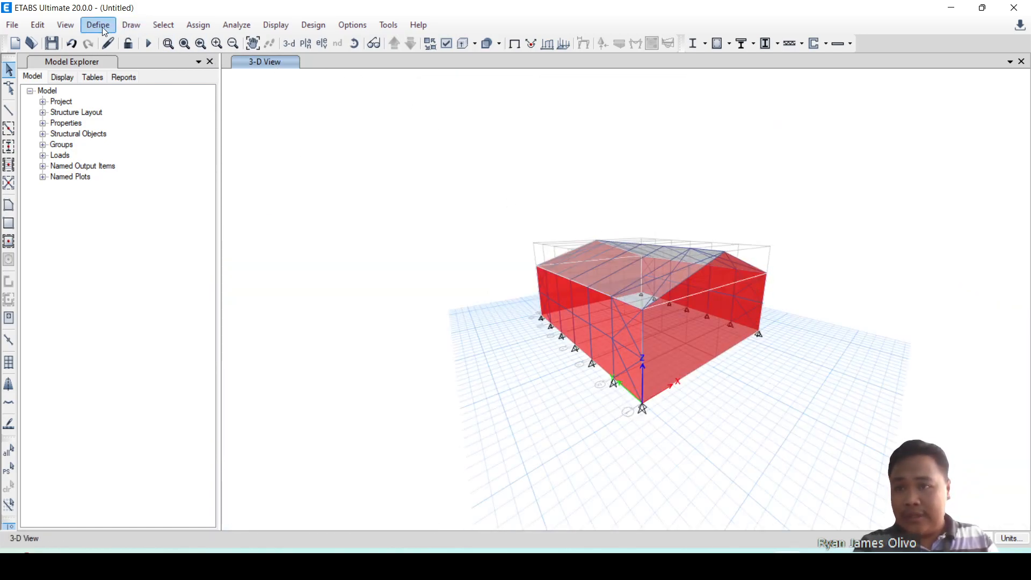
click(66, 25)
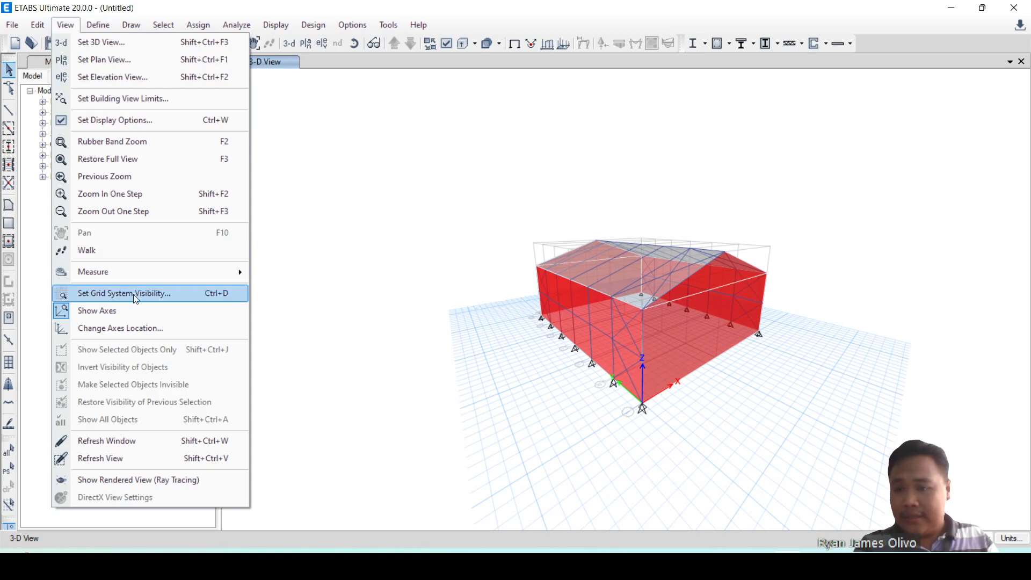
click(120, 311)
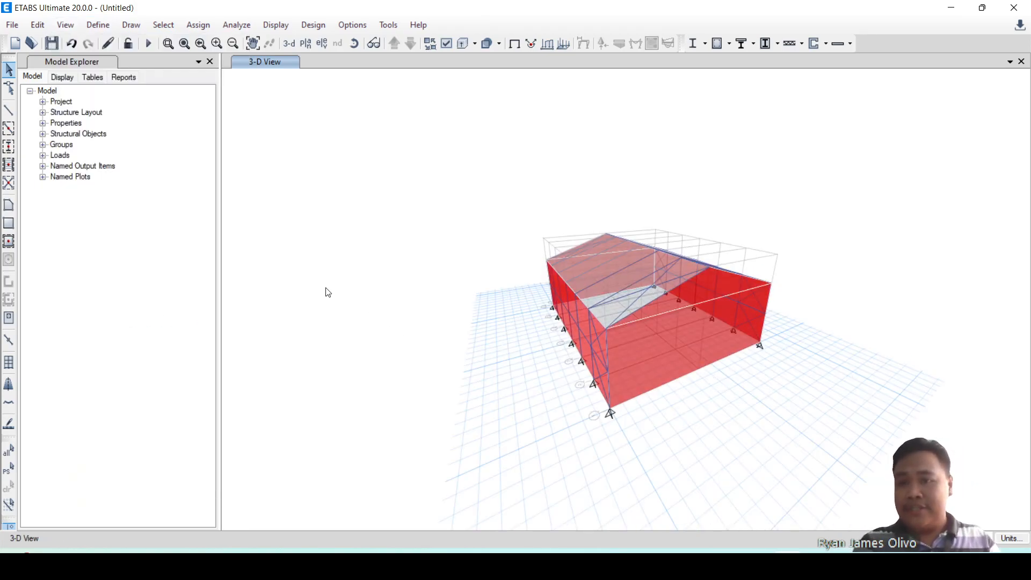
Examine the end-wall and gable cladding shells in the 3-D view, leaving nothing selected.
click(644, 371)
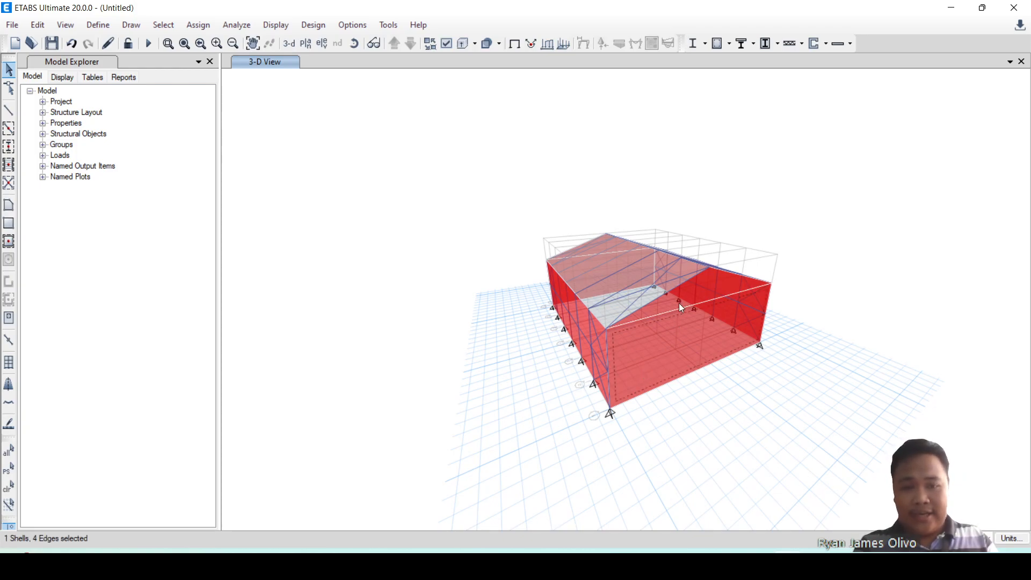
click(679, 302)
click(647, 299)
key(Escape)
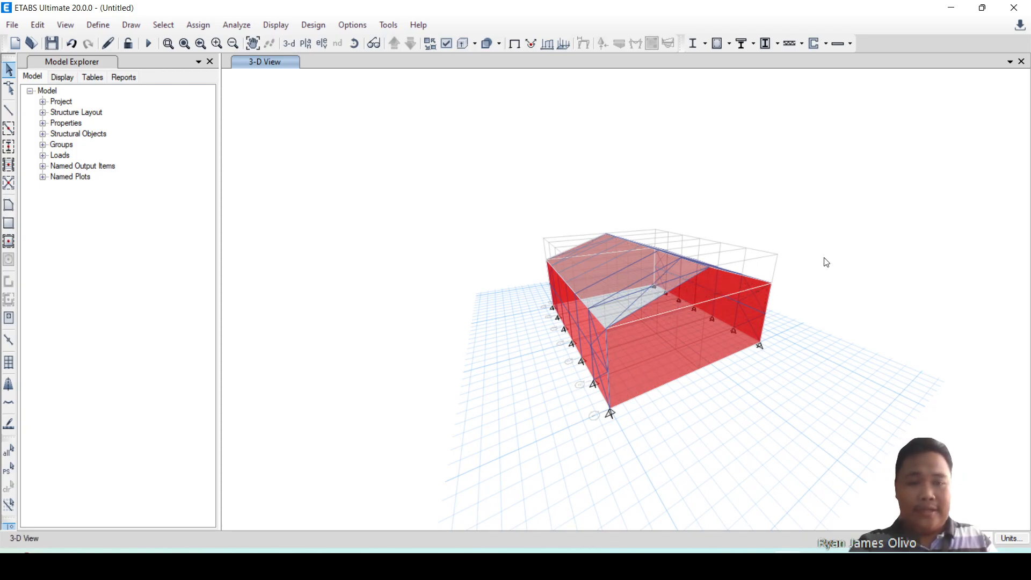
shift+middle_drag(820, 277, 794, 338)
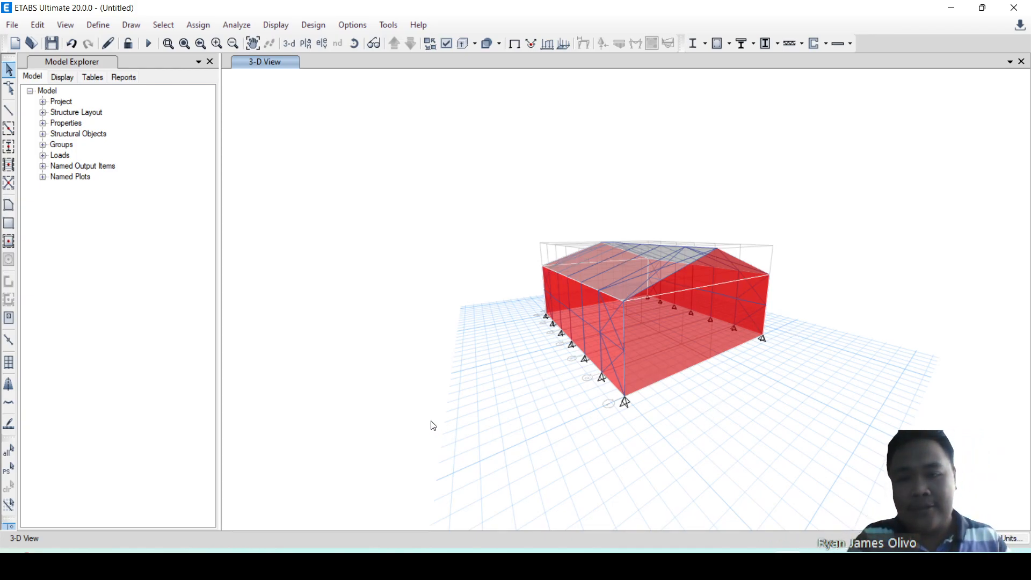
shift+middle_drag(743, 414, 714, 436)
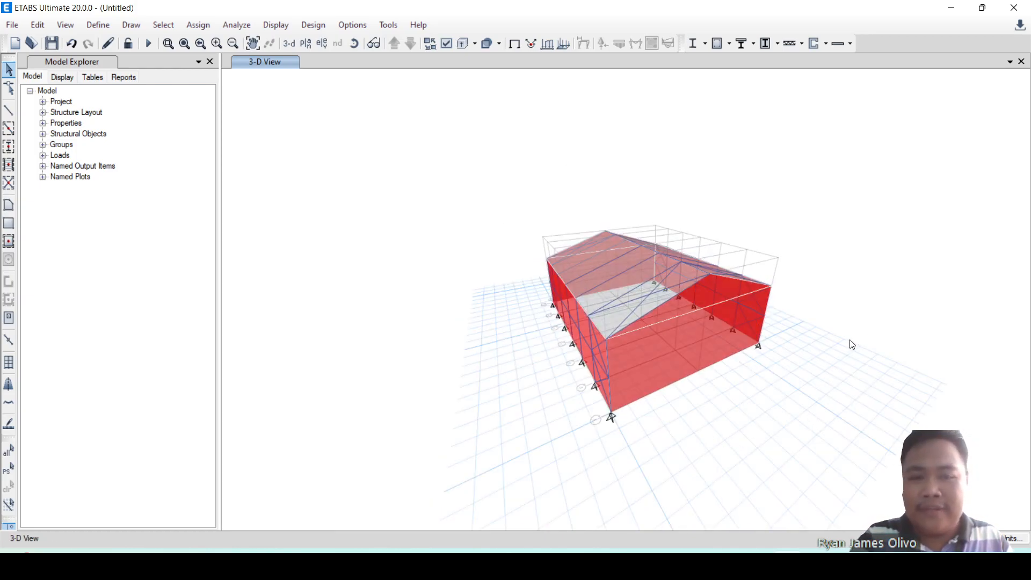
shift+middle_drag(558, 433, 584, 405)
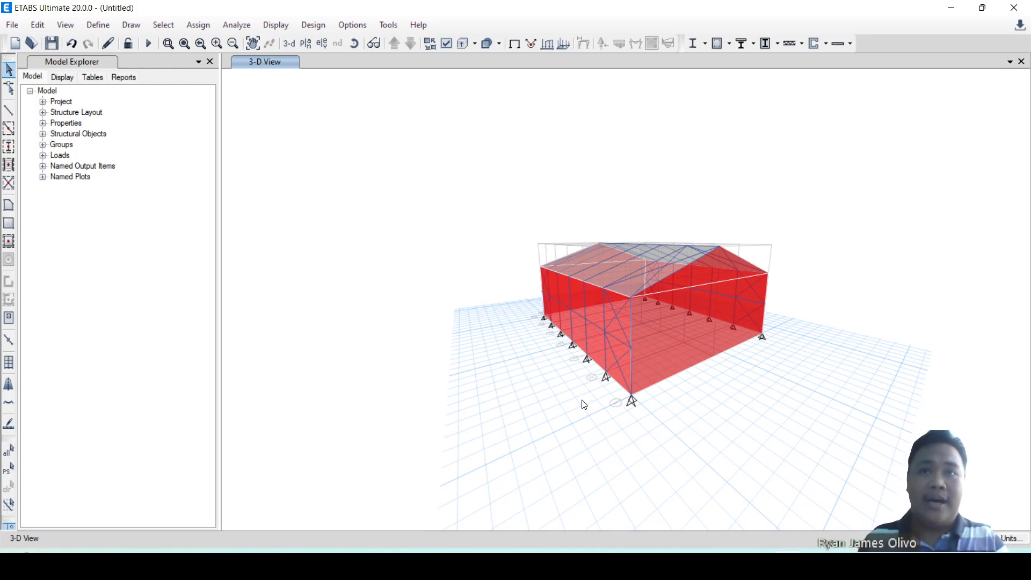
Turn on the display of shell local axes in the 3-D view.
click(106, 31)
click(105, 28)
click(71, 29)
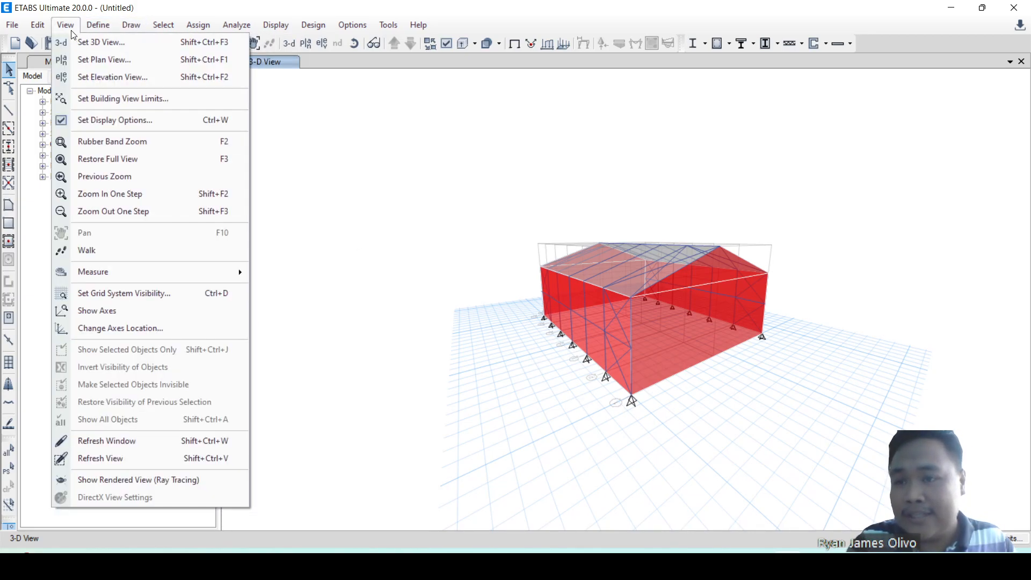
click(71, 30)
click(71, 30)
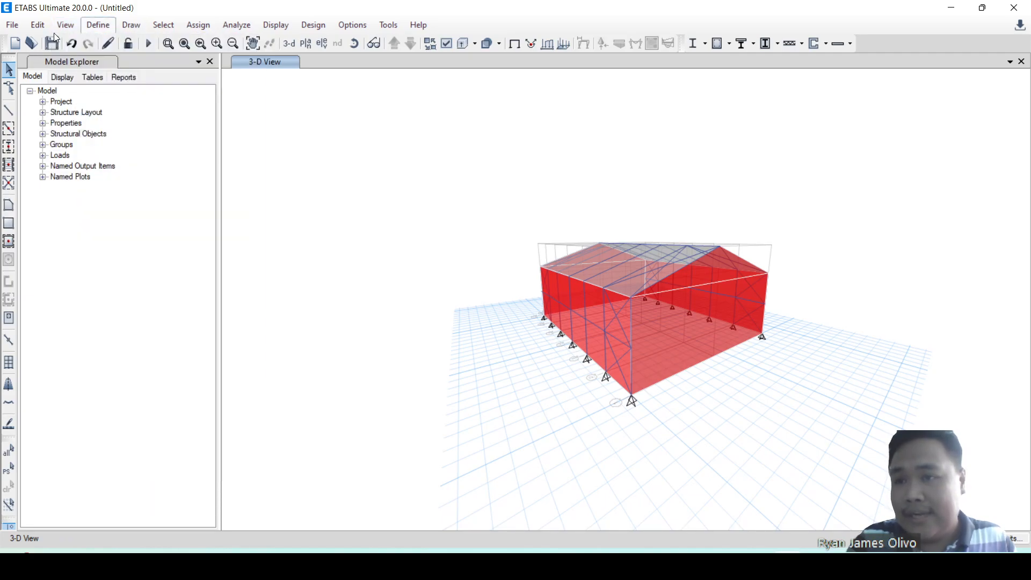
mouse_move(57, 30)
click(86, 121)
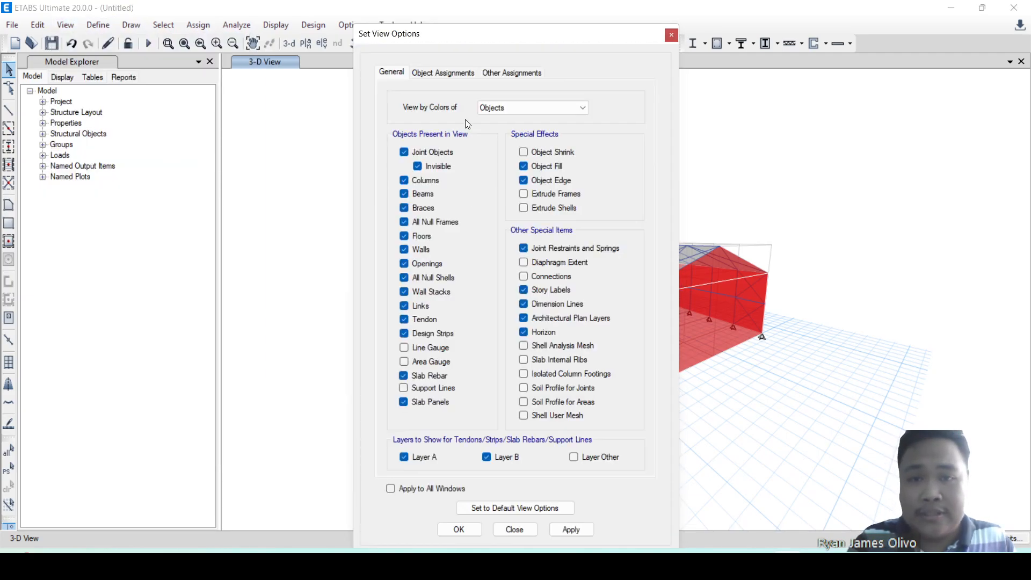
click(444, 73)
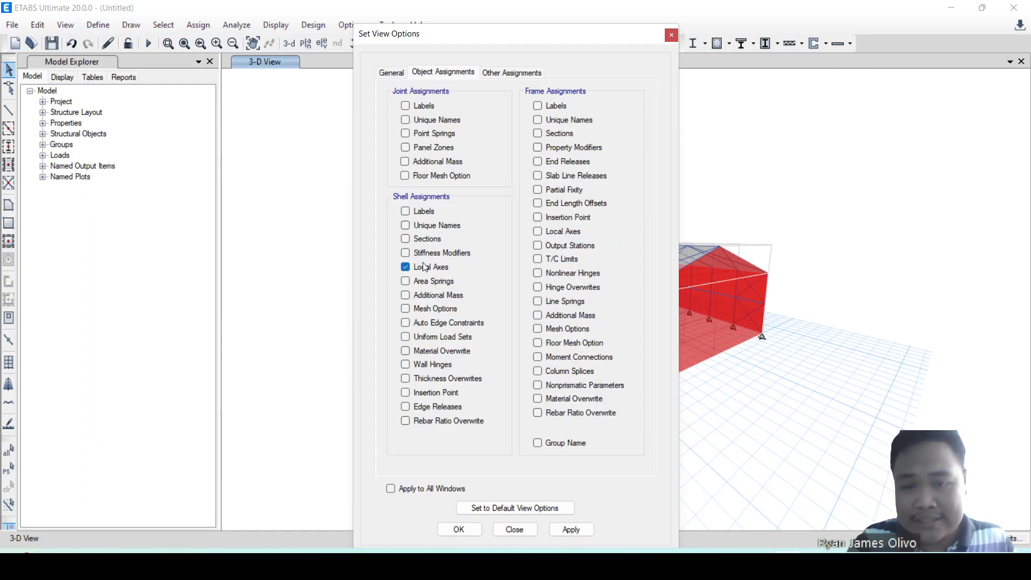
click(572, 535)
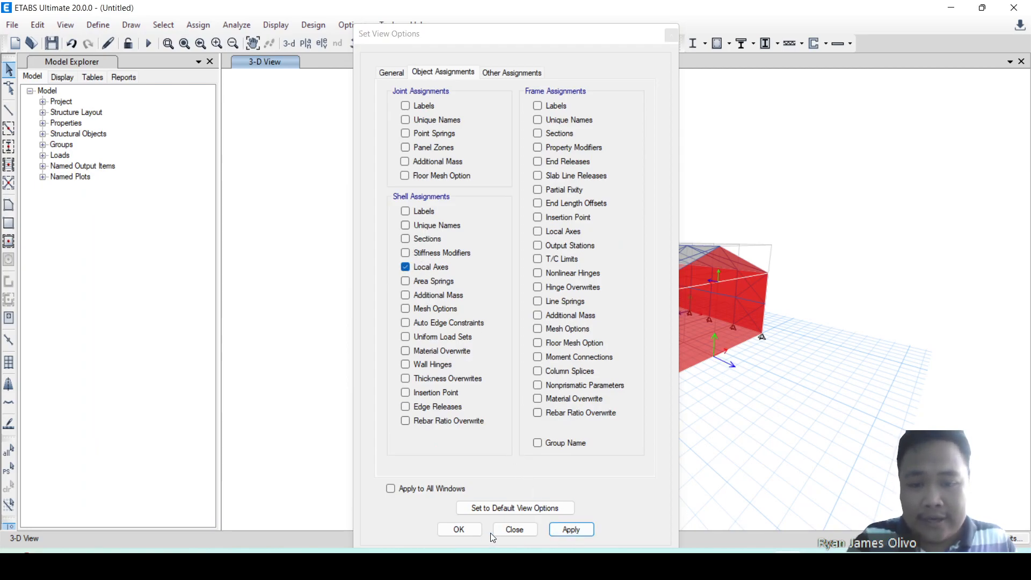
click(459, 529)
Examine the local axis directions of the wall, gable and roof shells from several angles.
shift+middle_drag(504, 396, 519, 437)
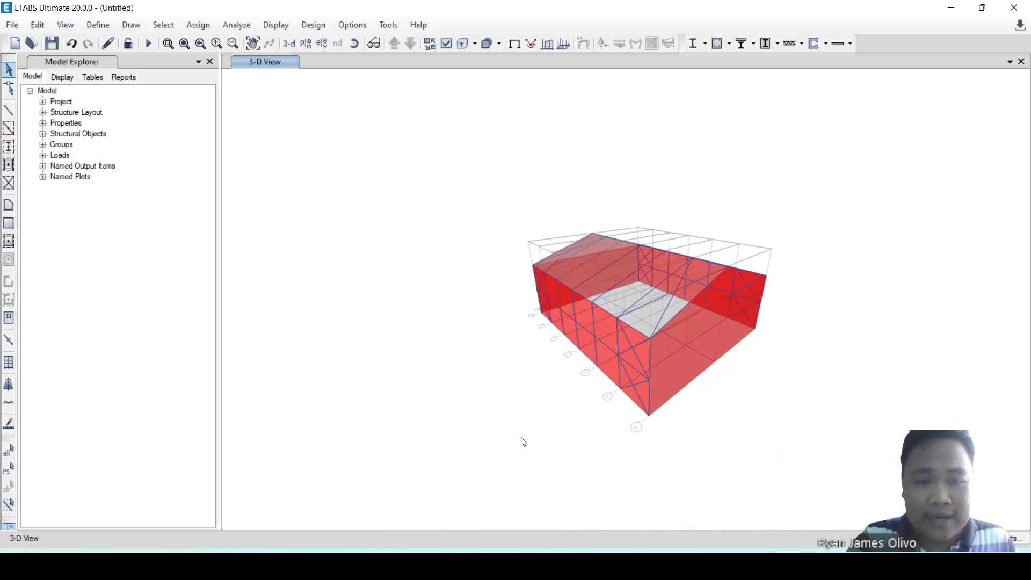
shift+middle_drag(721, 441, 786, 427)
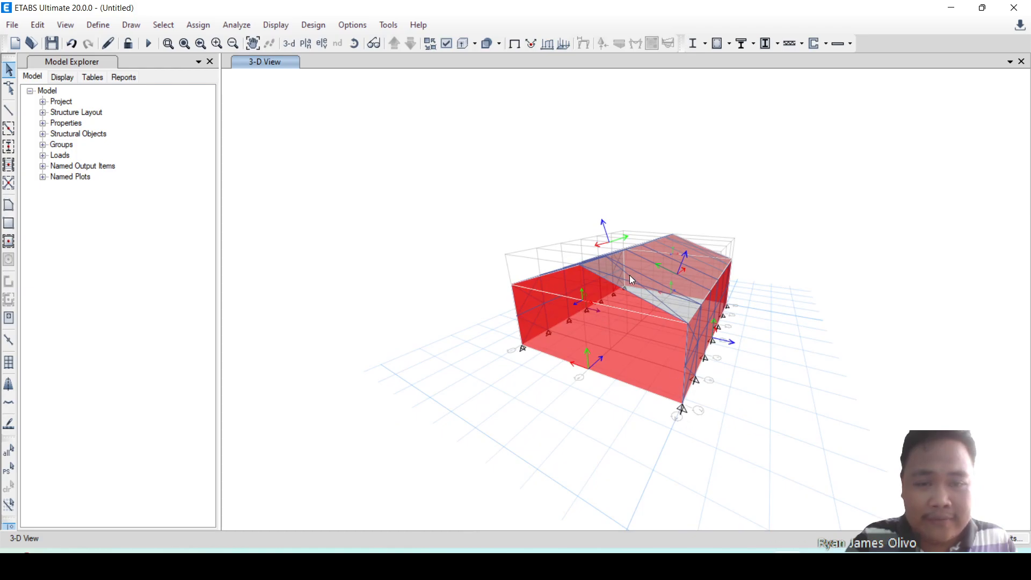
shift+middle_drag(752, 393, 616, 368)
scroll(753, 267, up, 5)
scroll(717, 312, down, 5)
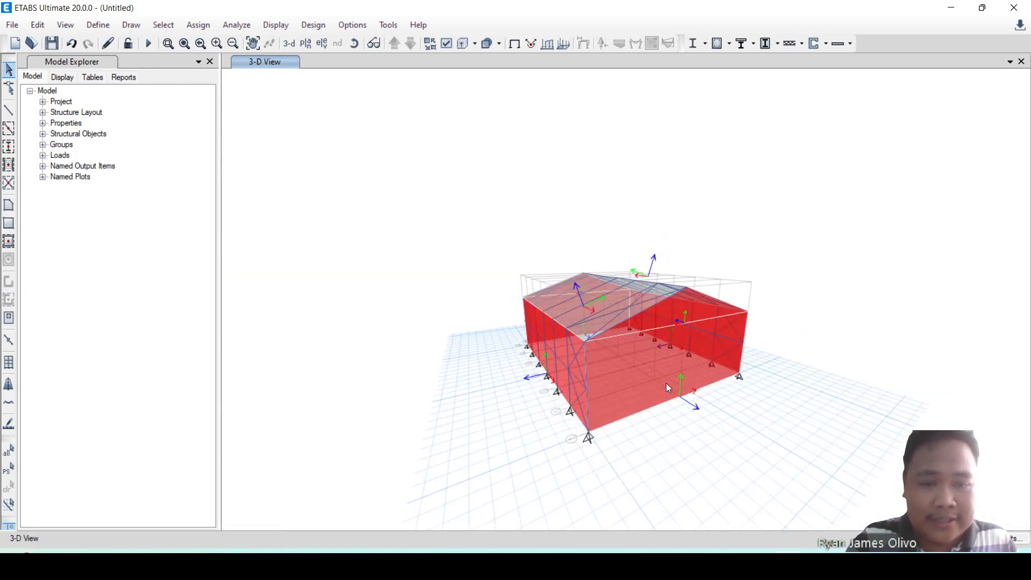
shift+middle_drag(642, 414, 662, 376)
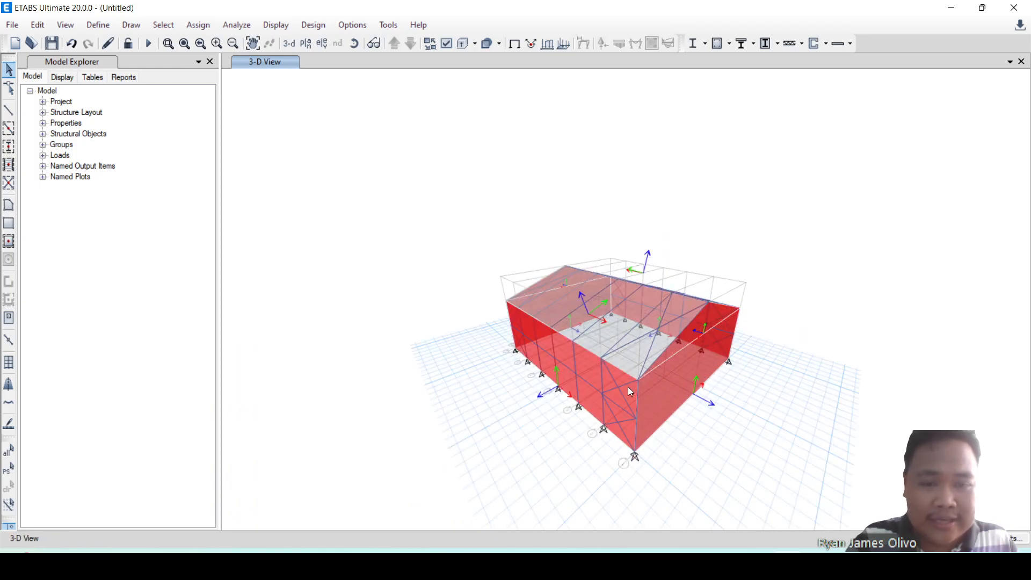
middle_drag(798, 387, 808, 401)
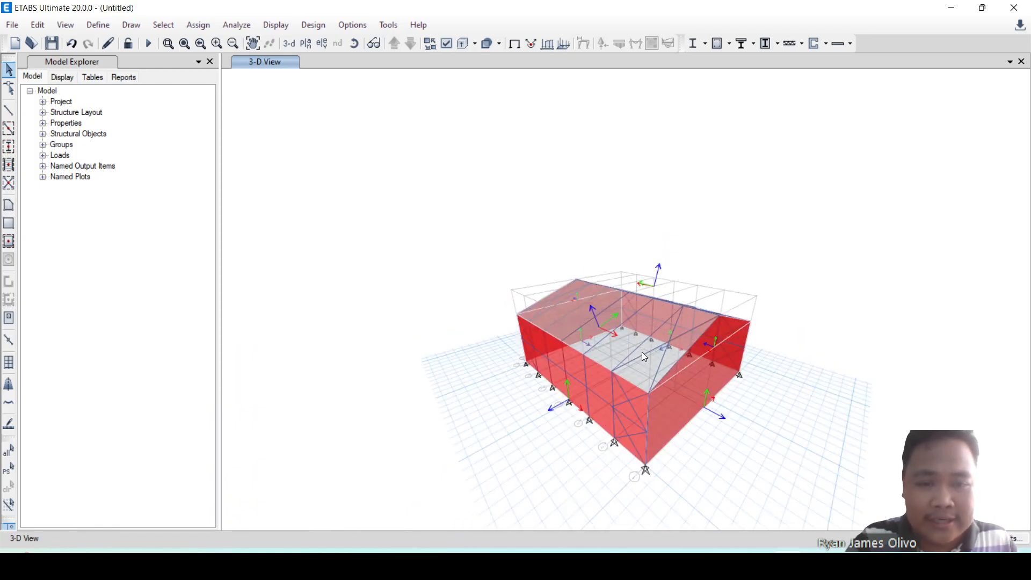
Select both roof shells and examine their local axis directions.
click(643, 352)
click(656, 346)
click(642, 328)
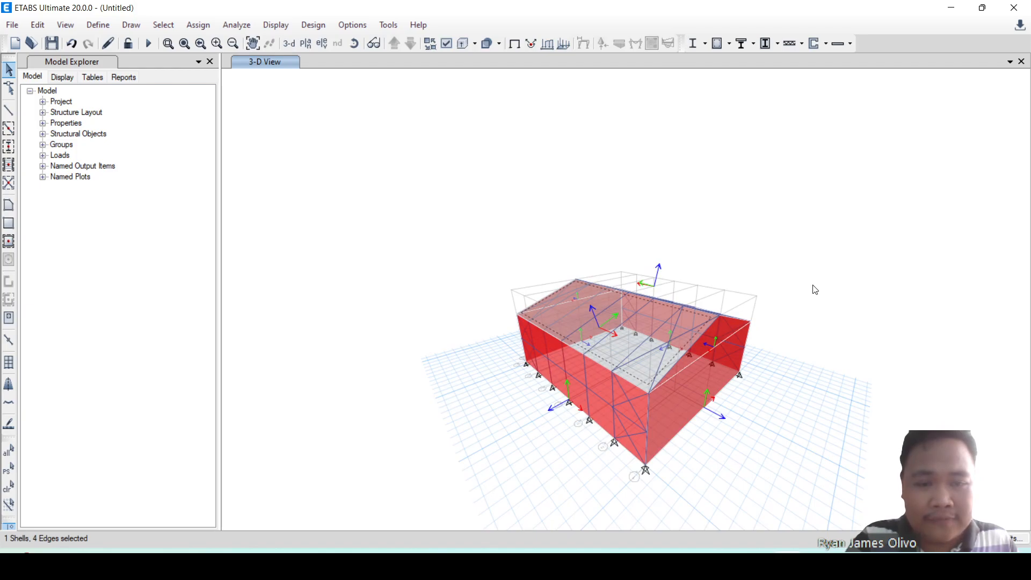
shift+middle_drag(815, 290, 720, 334)
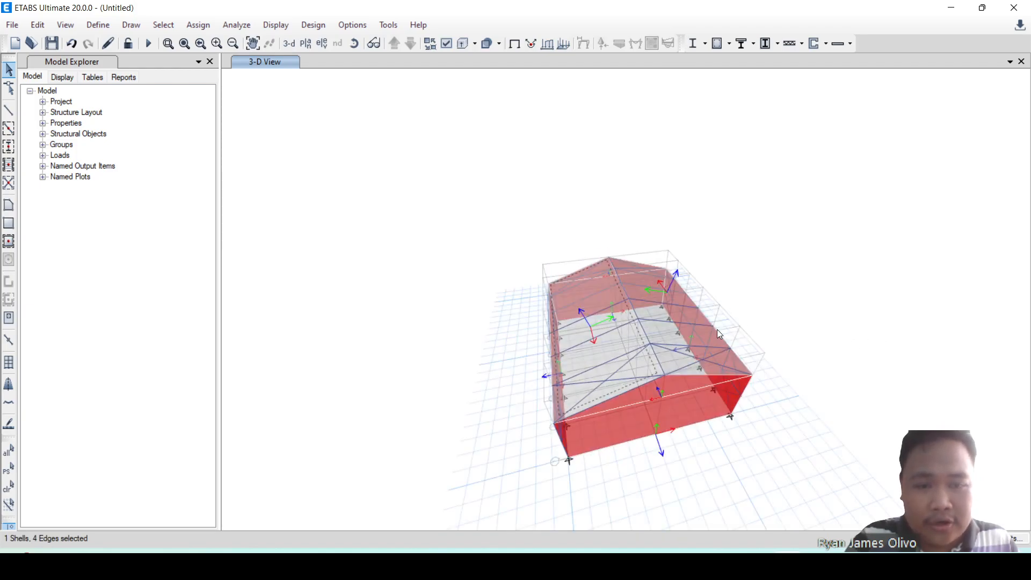
scroll(720, 335, up, 3)
click(610, 337)
scroll(605, 336, down, 3)
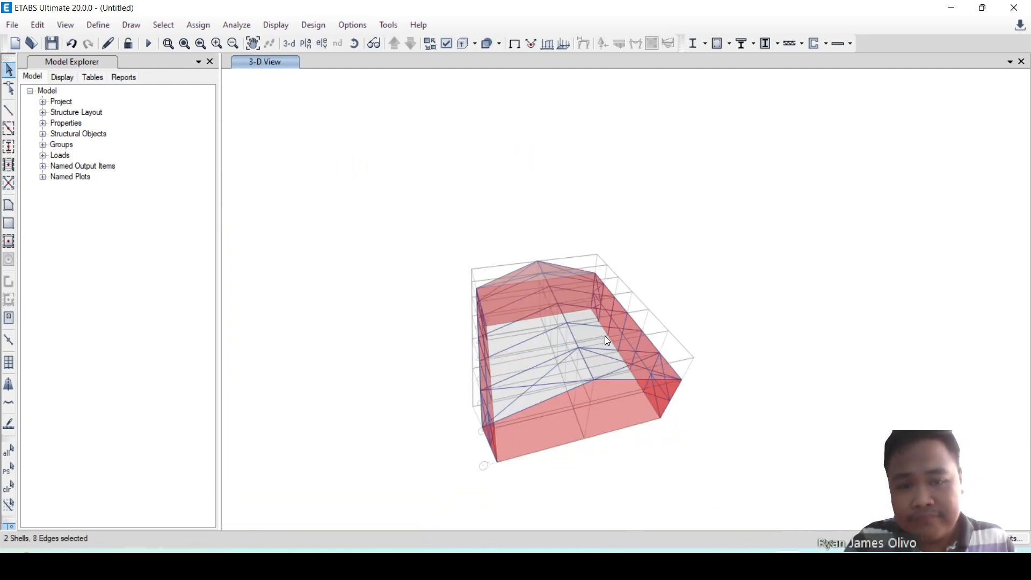
scroll(566, 337, up, 3)
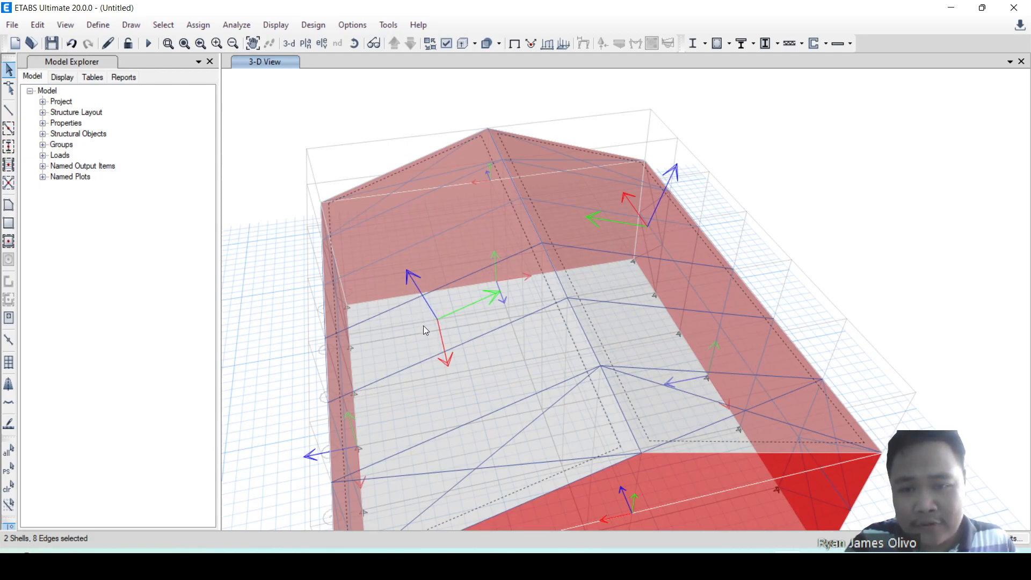
shift+middle_drag(773, 247, 773, 207)
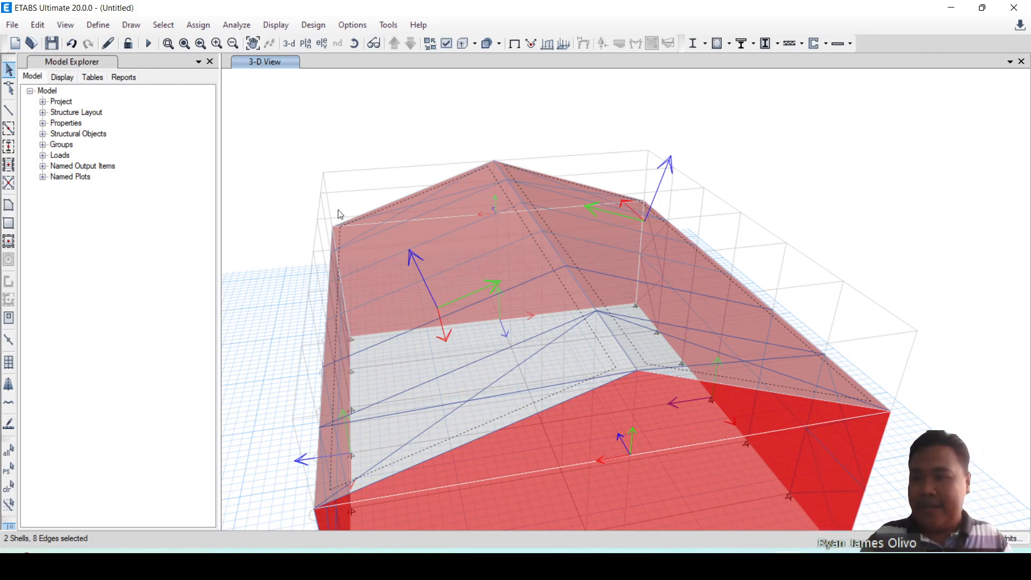
Check the shell editing options for the selected roof shells, and clear the selection.
click(33, 25)
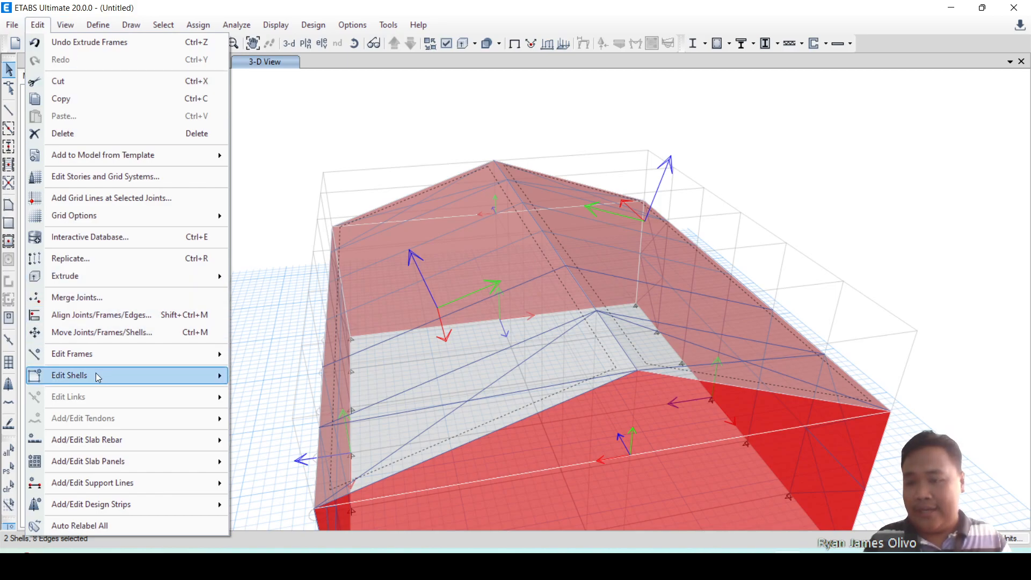
mouse_move(95, 375)
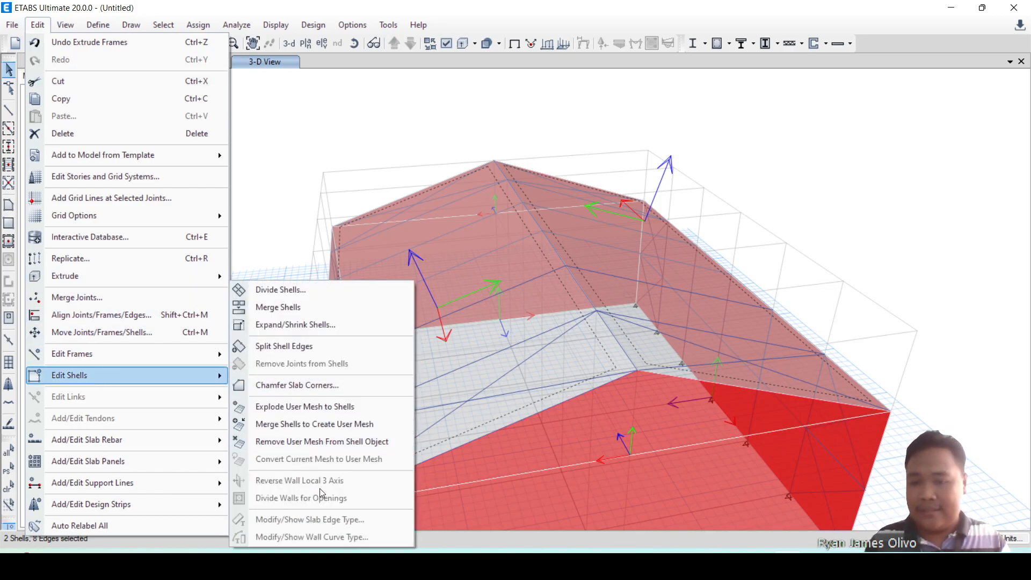
click(918, 286)
key(ctrl+a)
key(ctrl+q)
Reverse the local 3 axis of the triangular gable shell whose axis points into the building.
scroll(932, 201, down, 5)
scroll(881, 254, up, 5)
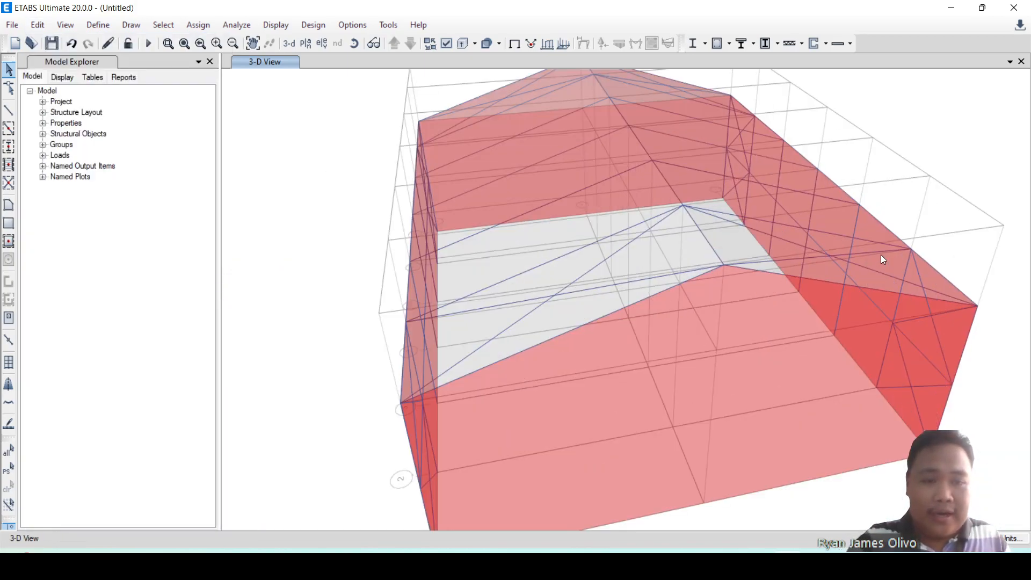
shift+middle_drag(764, 440, 850, 413)
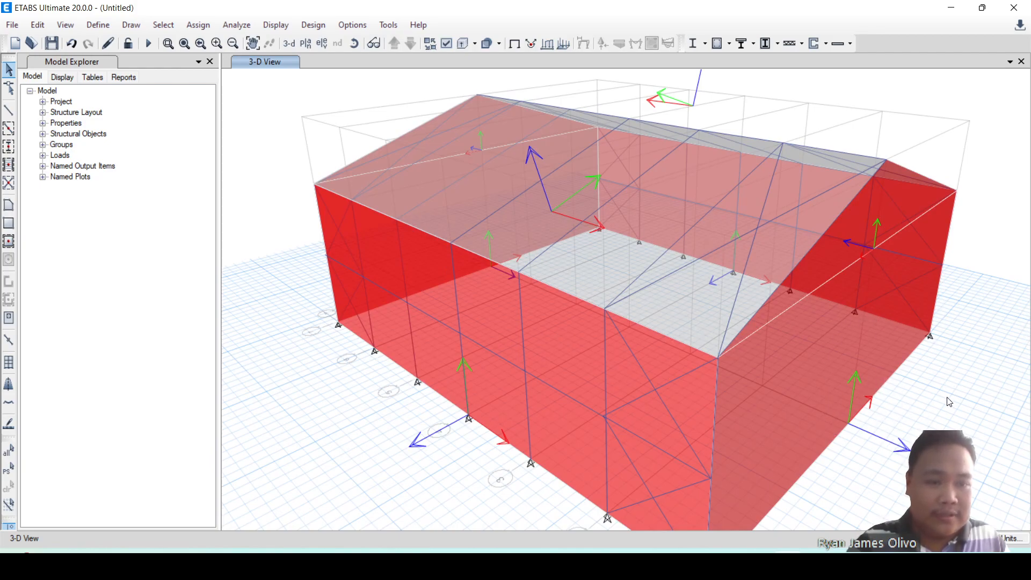
shift+middle_drag(949, 402, 885, 391)
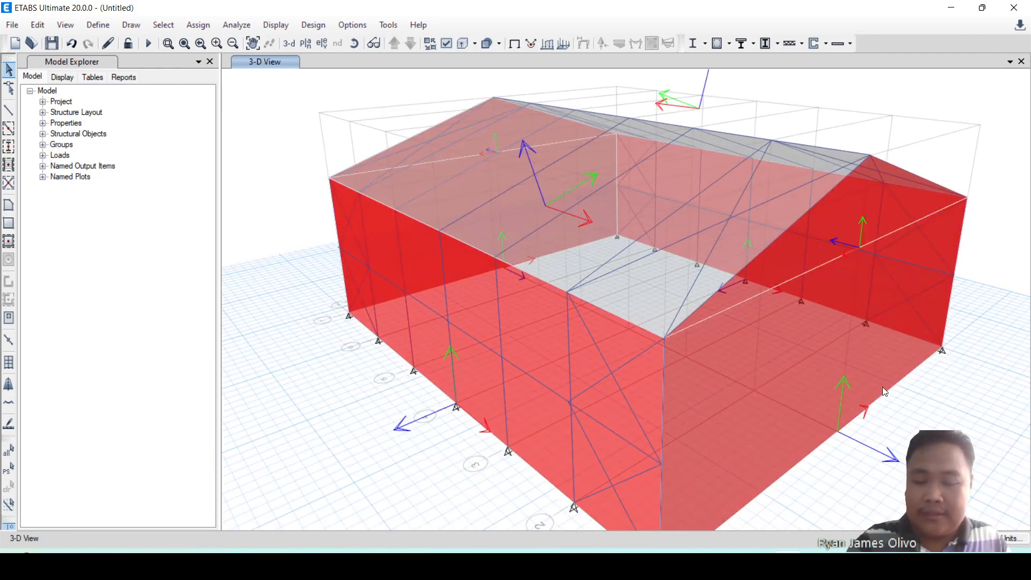
click(839, 237)
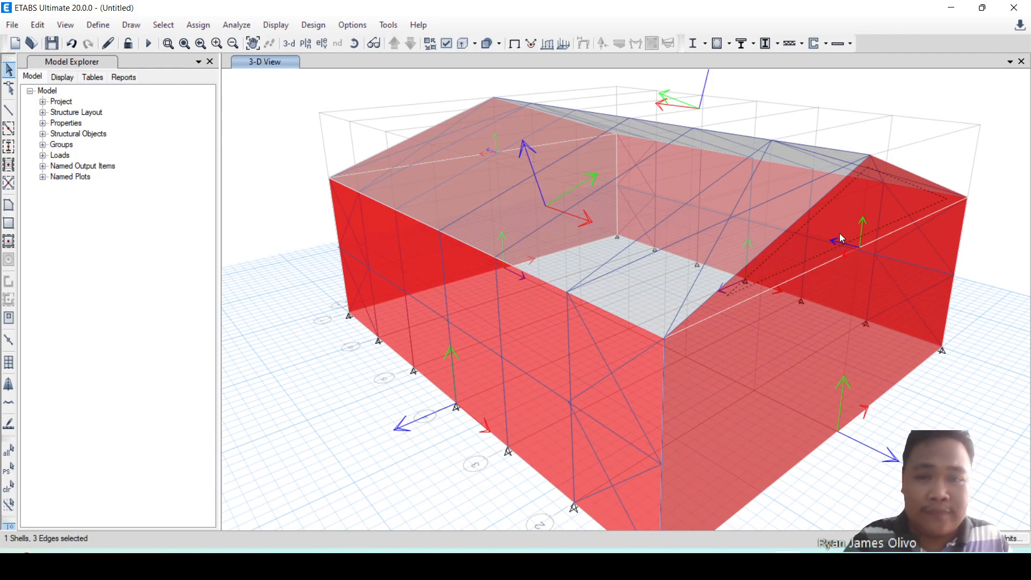
click(47, 28)
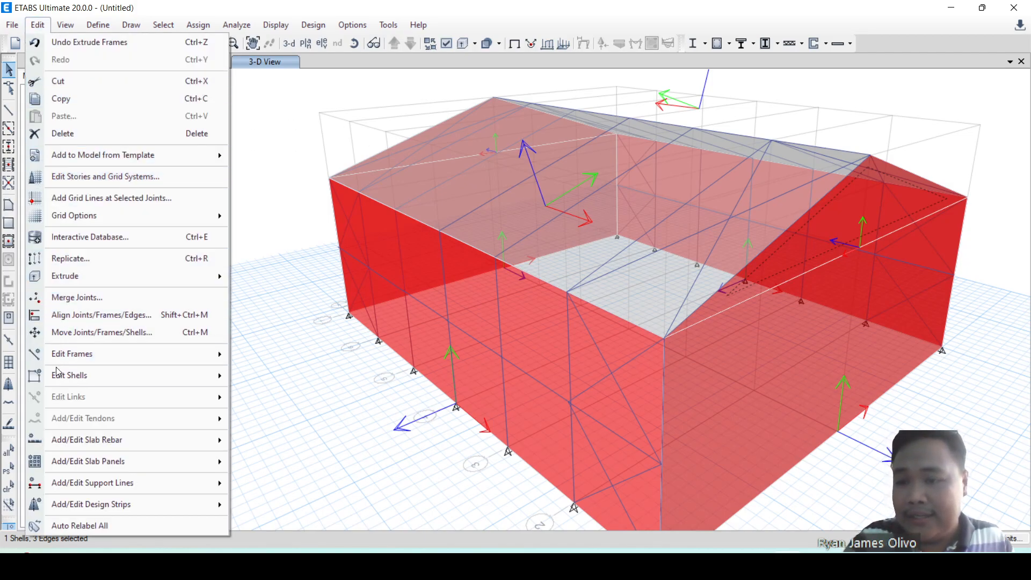
mouse_move(59, 375)
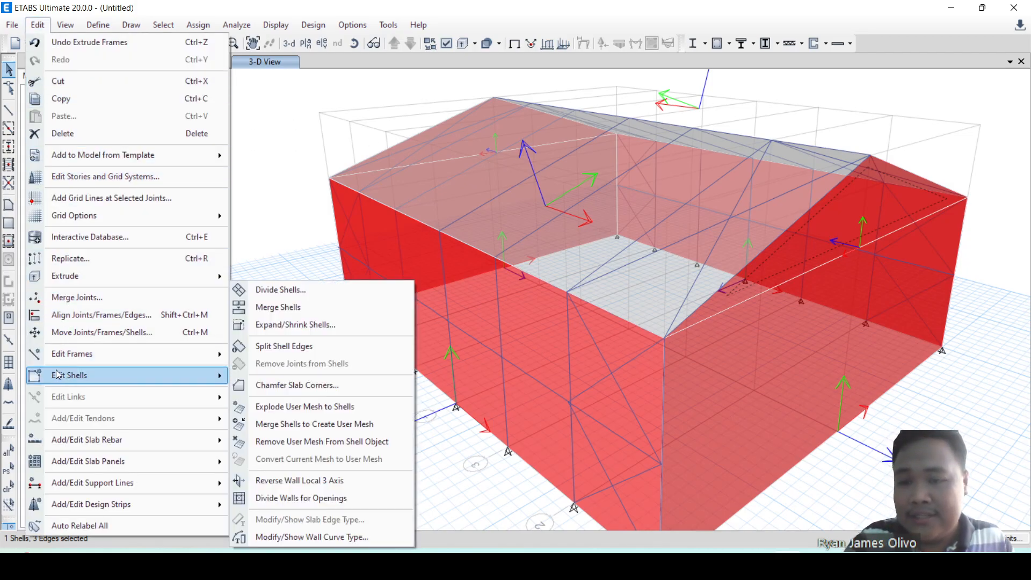
click(307, 481)
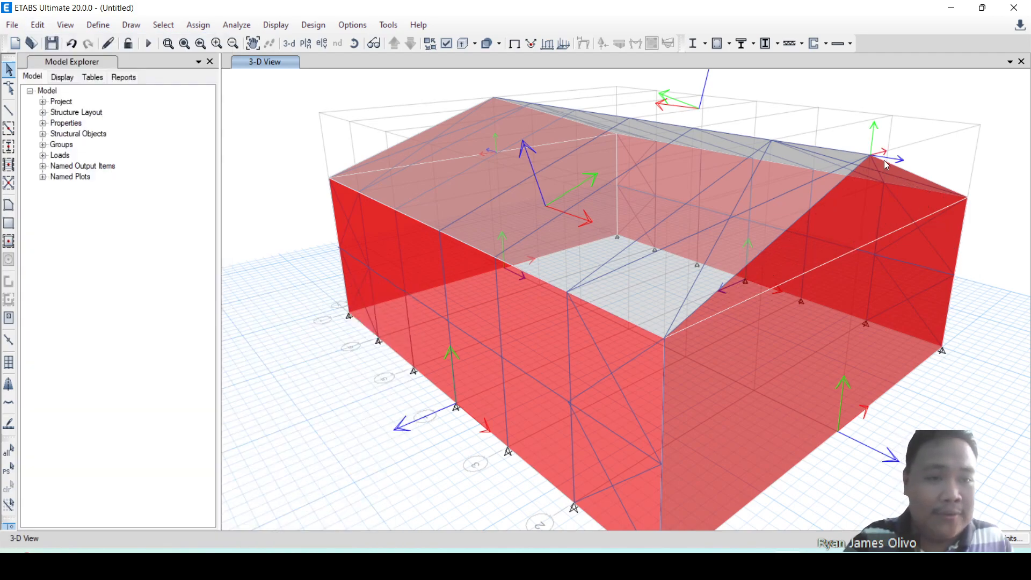
click(875, 185)
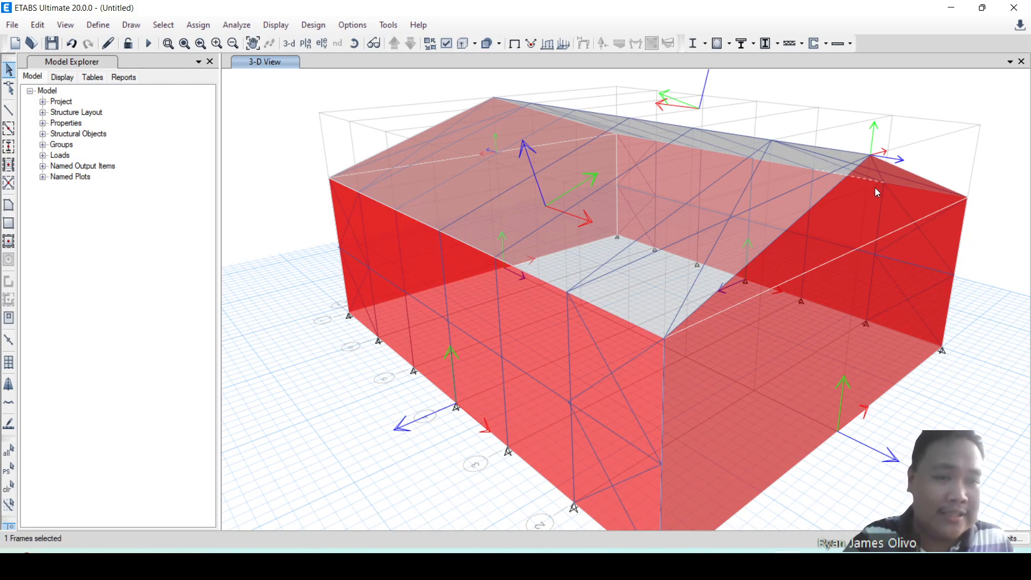
click(875, 188)
click(865, 215)
click(878, 369)
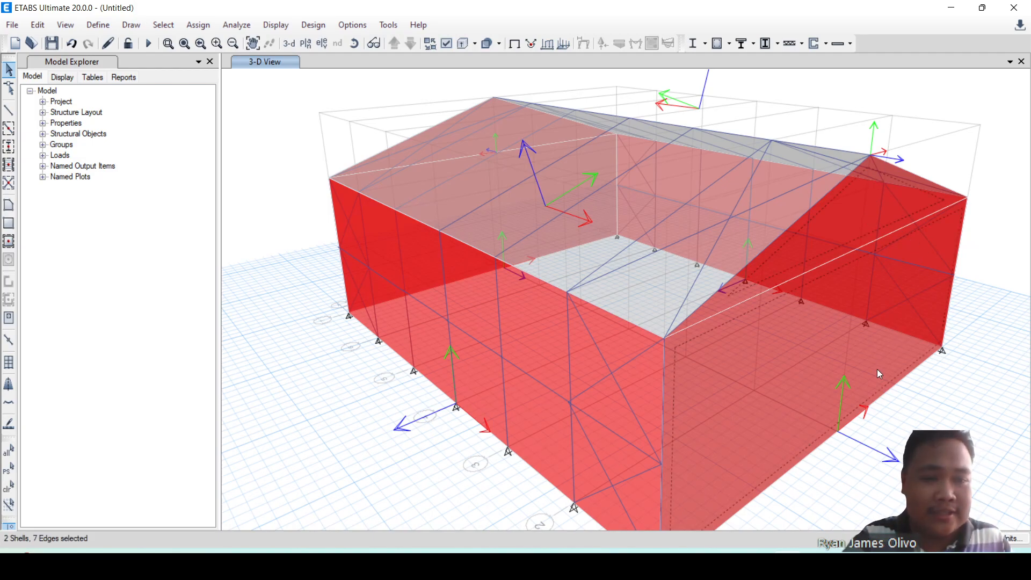
key(Escape)
Reverse the local 3 axis of the long side wall shell whose axis points into the building.
shift+middle_drag(911, 335, 847, 345)
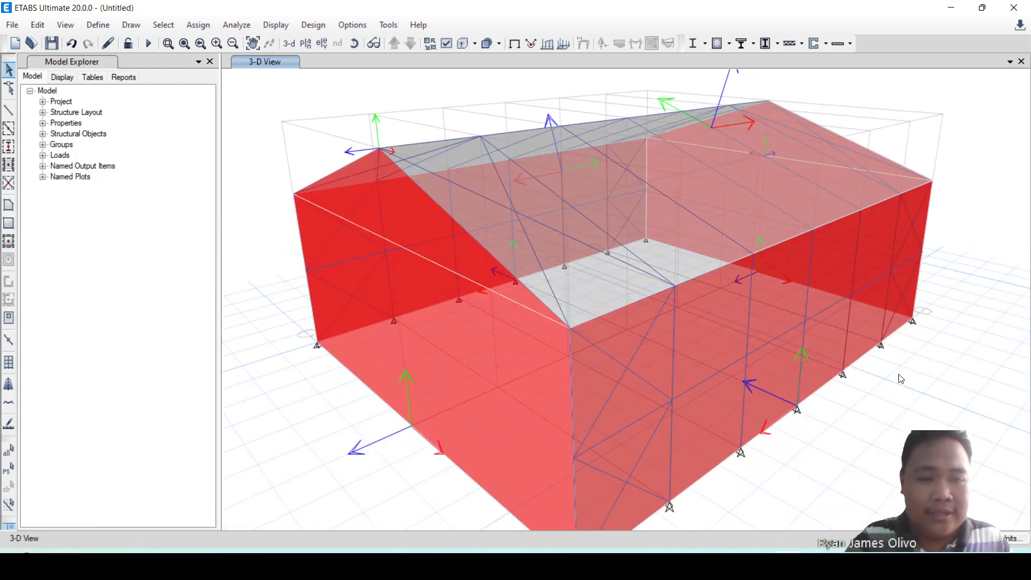
click(774, 380)
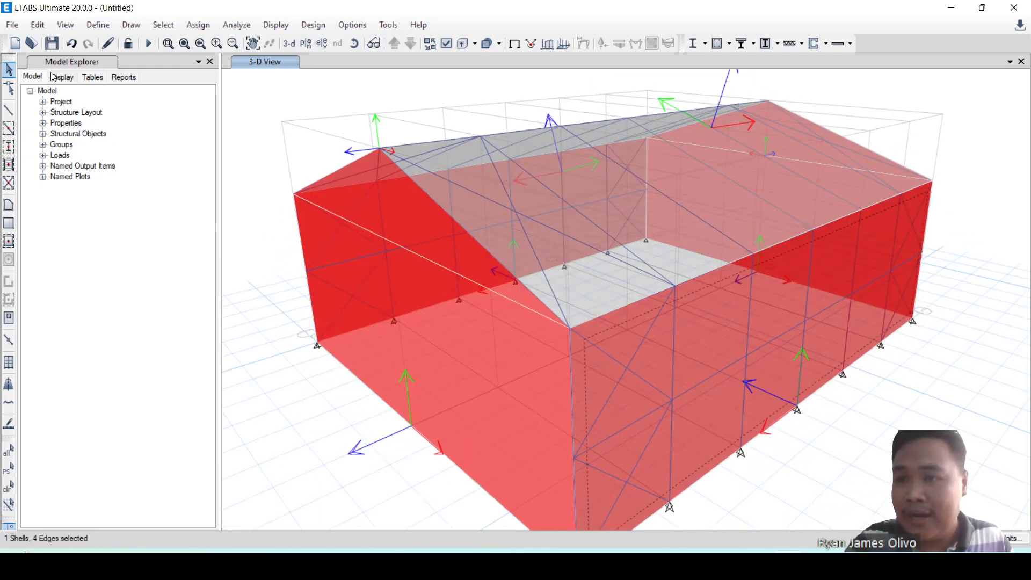
click(29, 31)
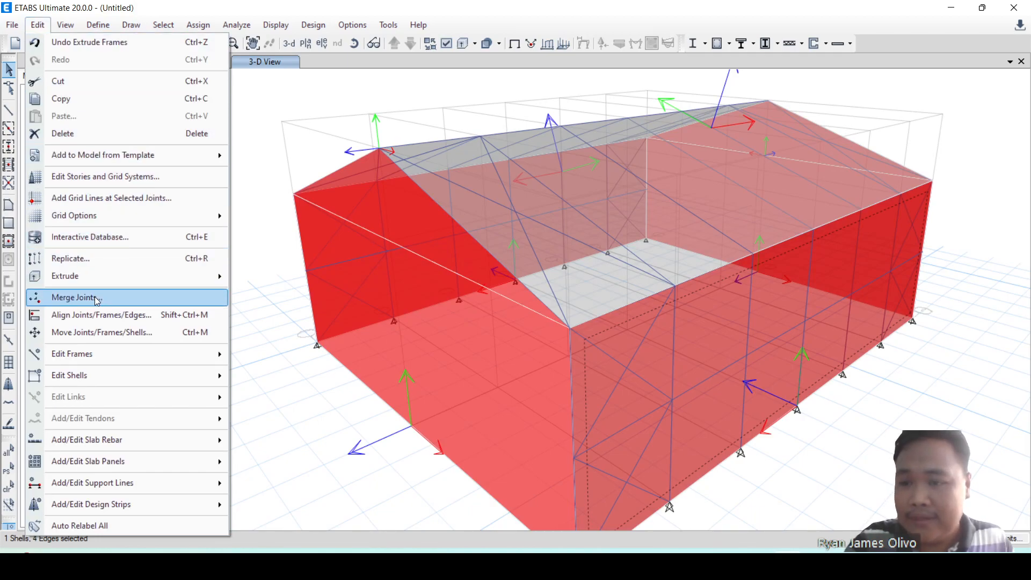
mouse_move(133, 377)
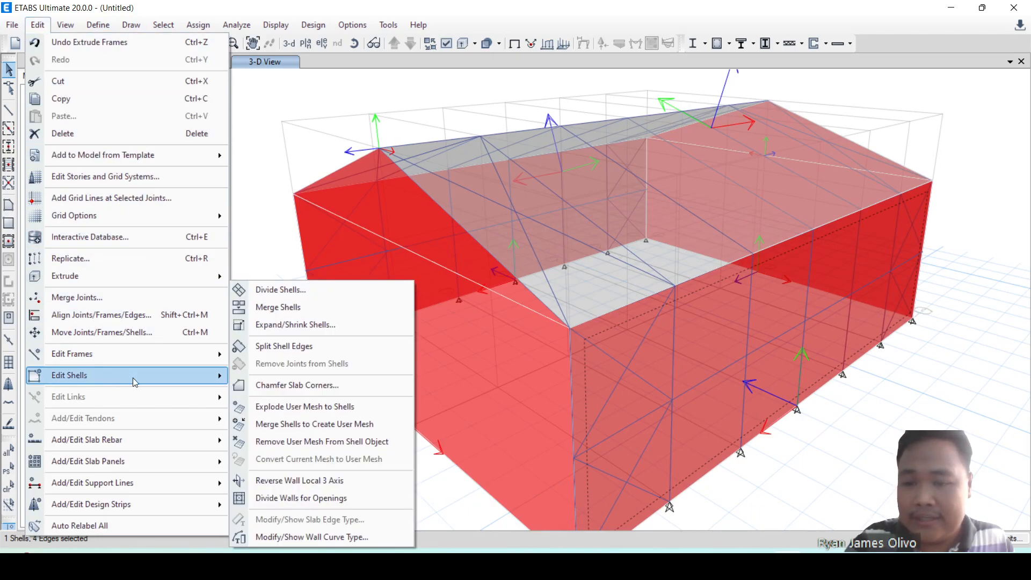
click(305, 480)
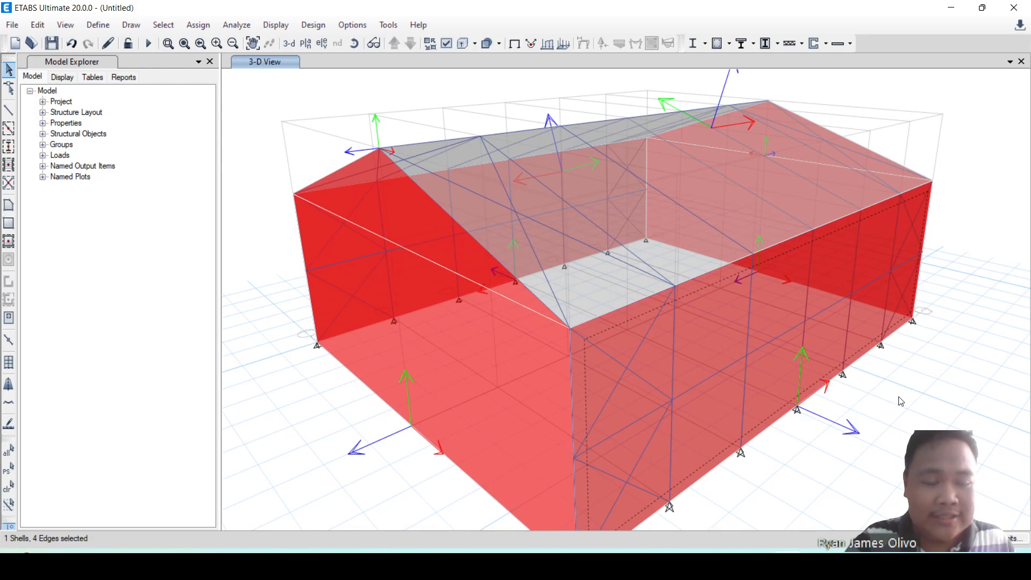
scroll(897, 365, down, 3)
scroll(901, 361, up, 4)
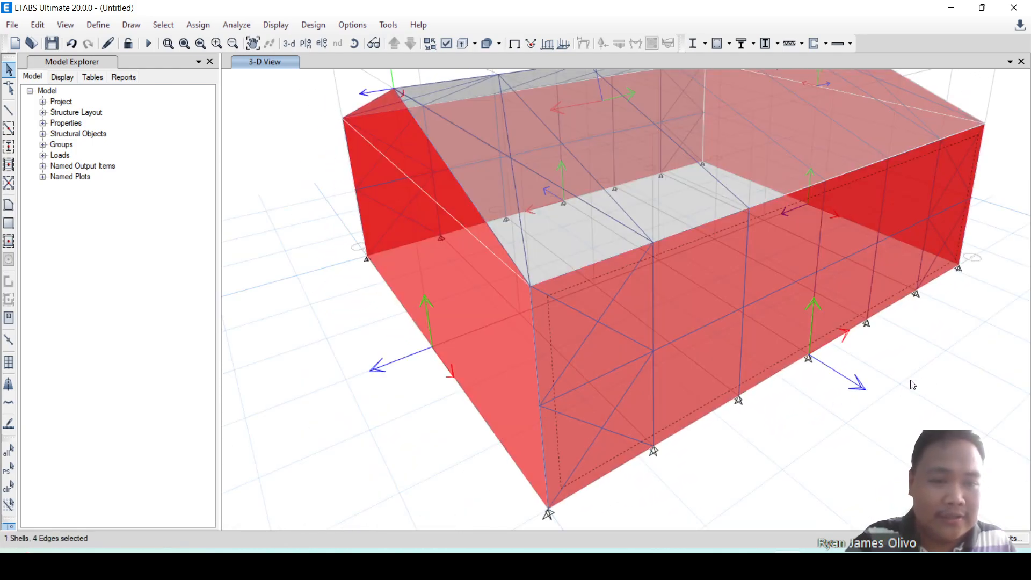
Reverse the local 3 axis of the rectangular end wall shell whose axis points inward, below the opposite gable.
scroll(768, 376, down, 3)
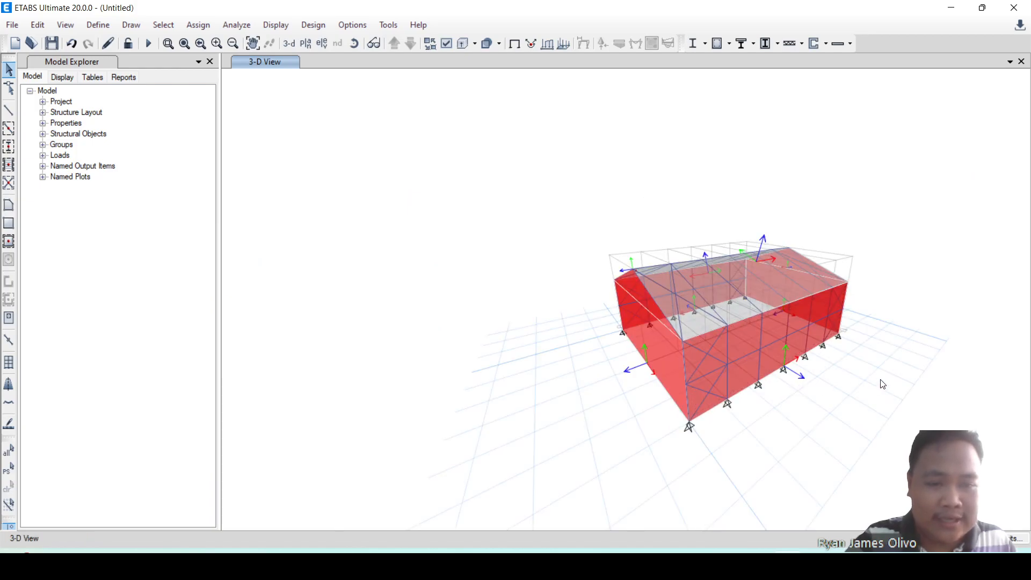
shift+middle_drag(881, 384, 789, 361)
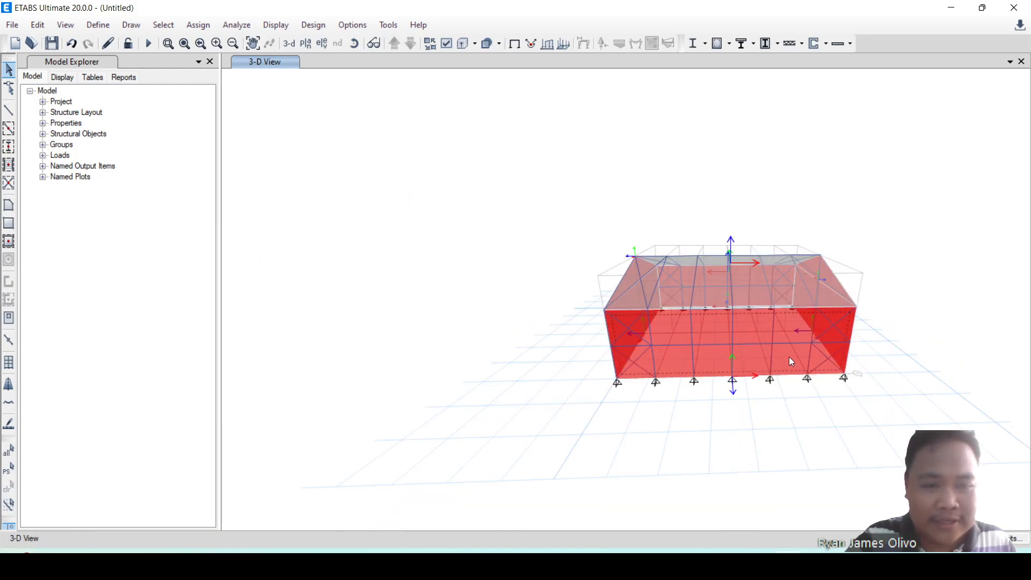
shift+middle_drag(803, 396, 822, 421)
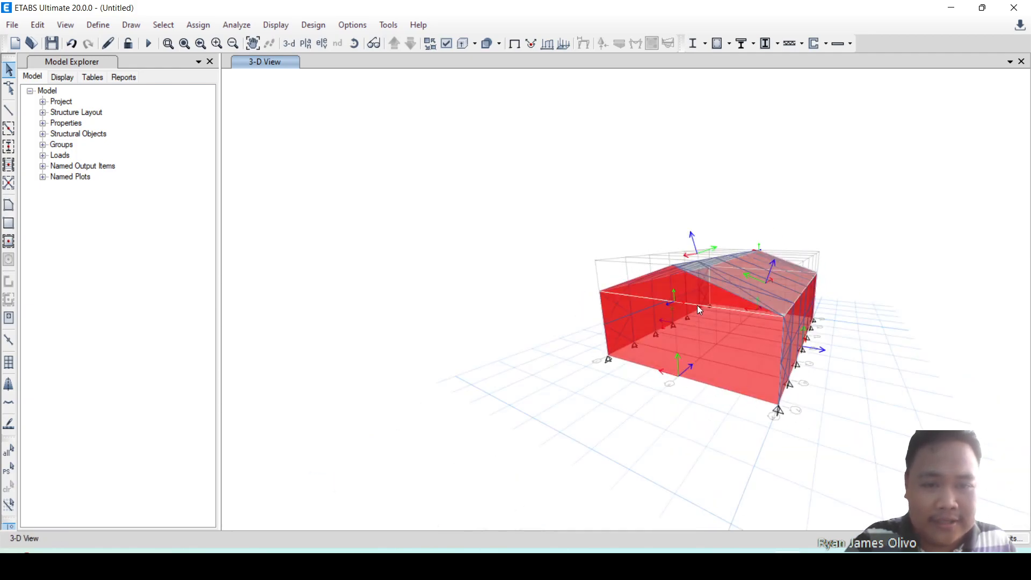
click(698, 349)
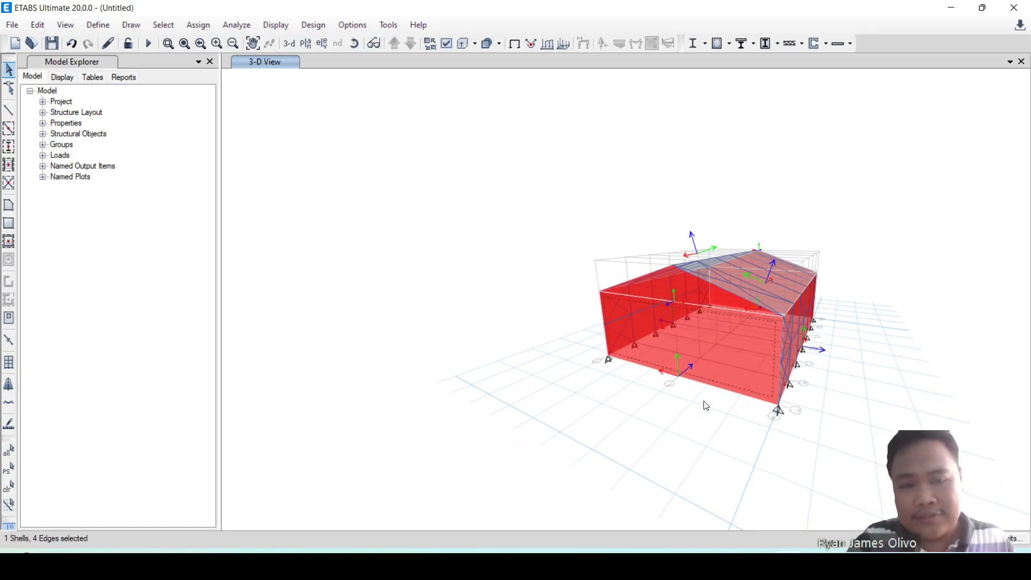
scroll(690, 344, up, 3)
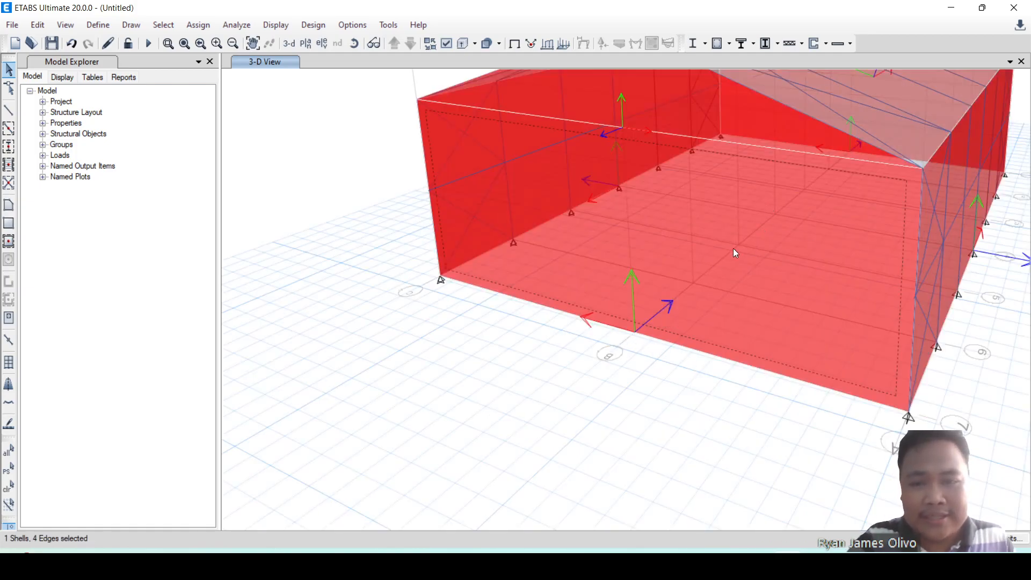
click(37, 25)
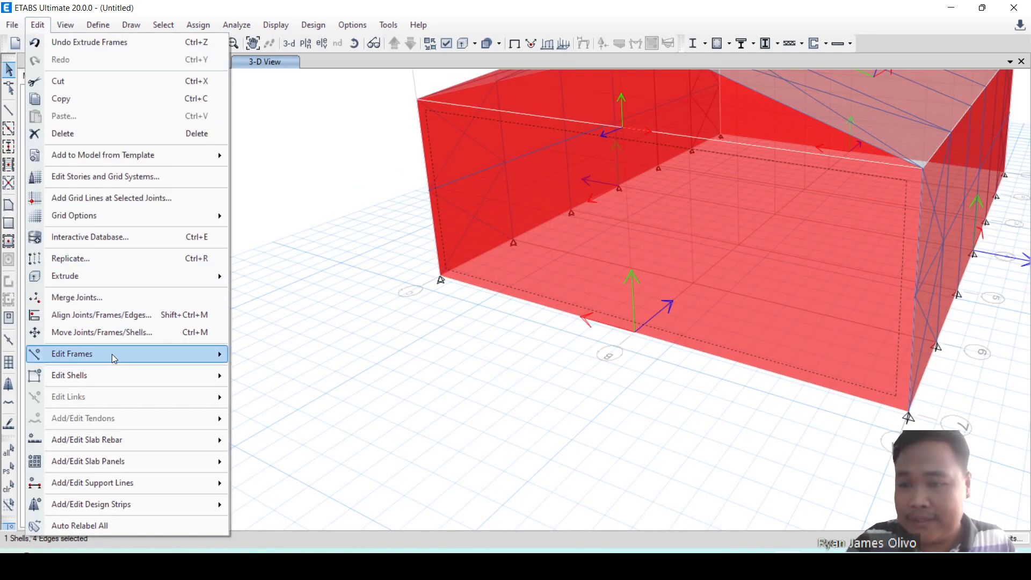
mouse_move(115, 375)
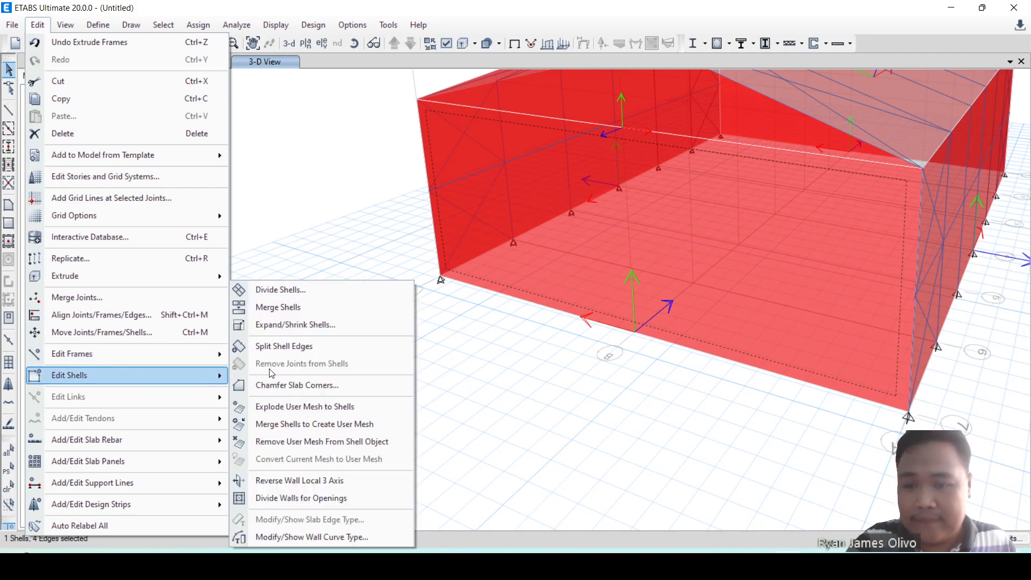
click(303, 484)
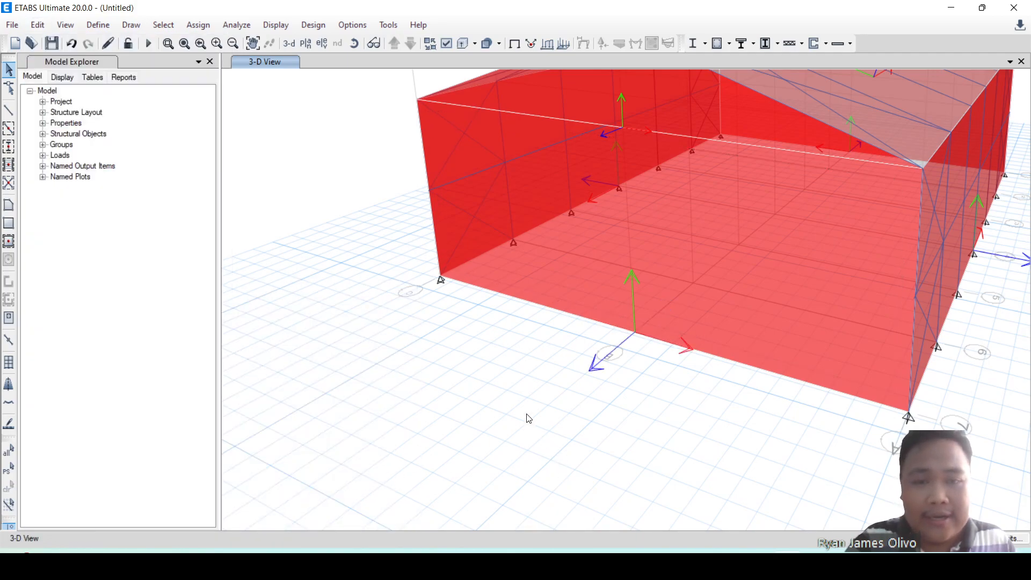
Examine the local 3 axis directions of all wall, gable and roof shells from every side of the building.
scroll(532, 419, down, 5)
scroll(537, 425, up, 5)
scroll(605, 435, down, 8)
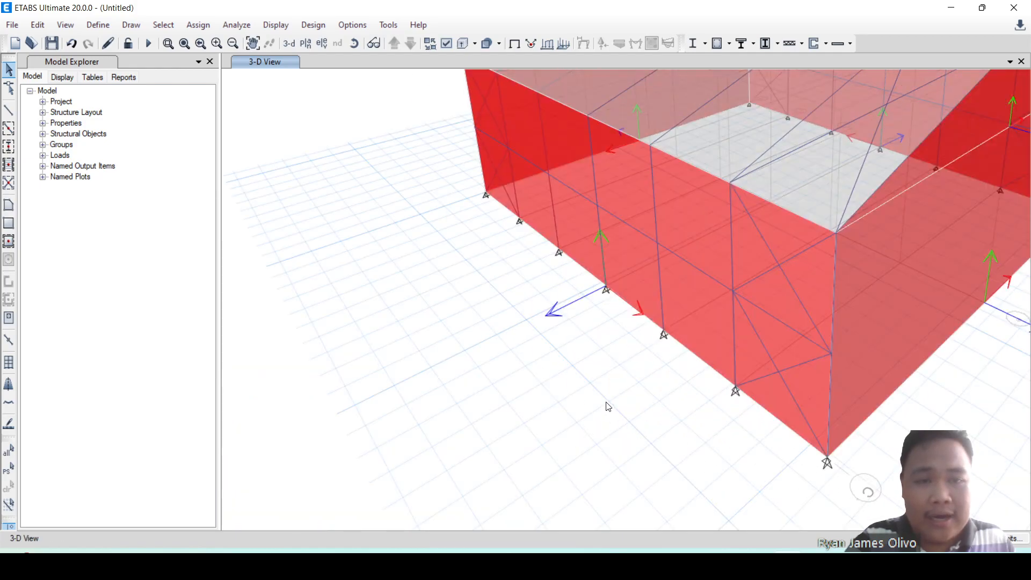
shift+middle_drag(666, 442, 693, 402)
shift+middle_drag(679, 391, 623, 419)
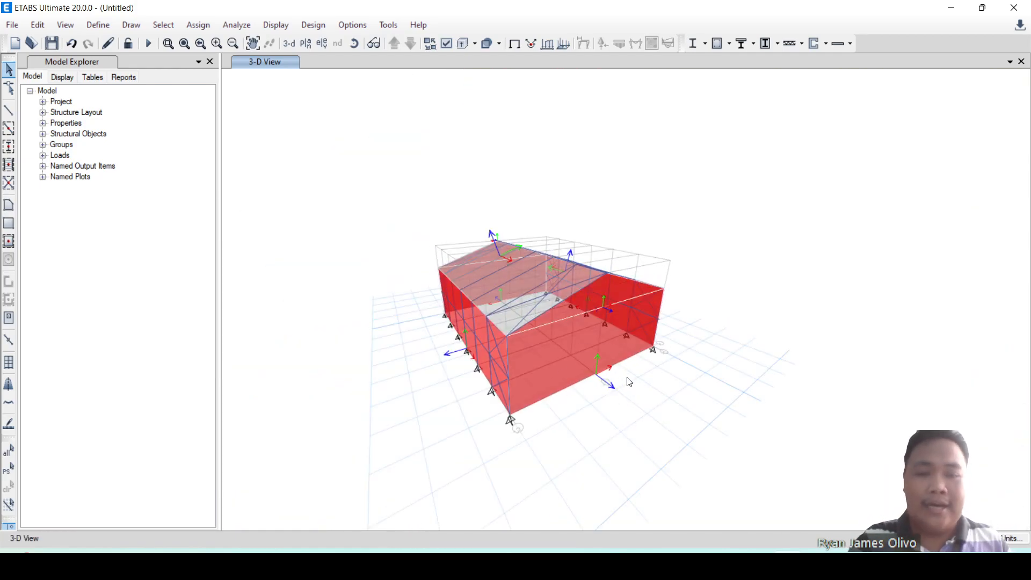
shift+middle_drag(679, 418, 523, 418)
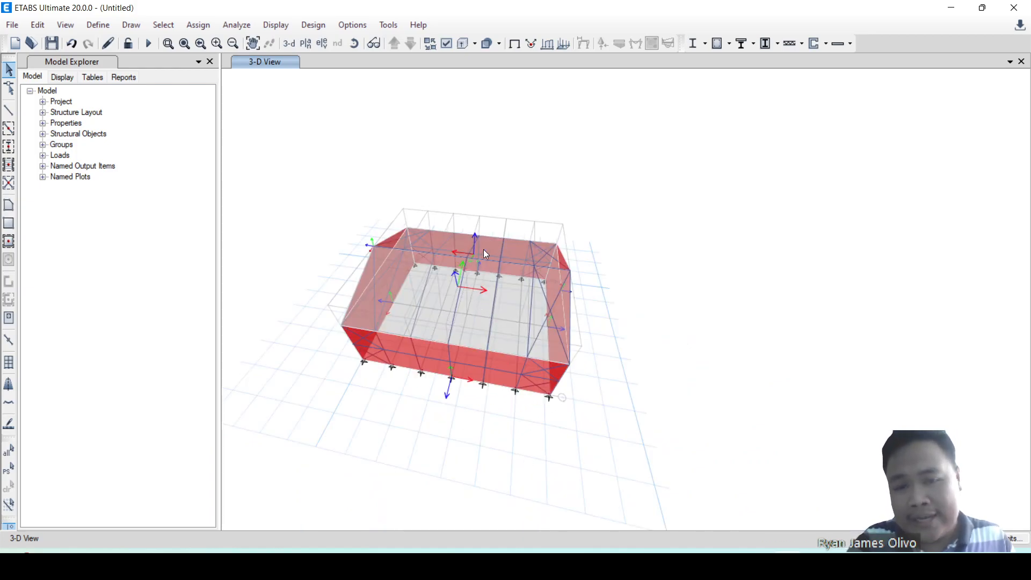
shift+middle_drag(669, 383, 445, 446)
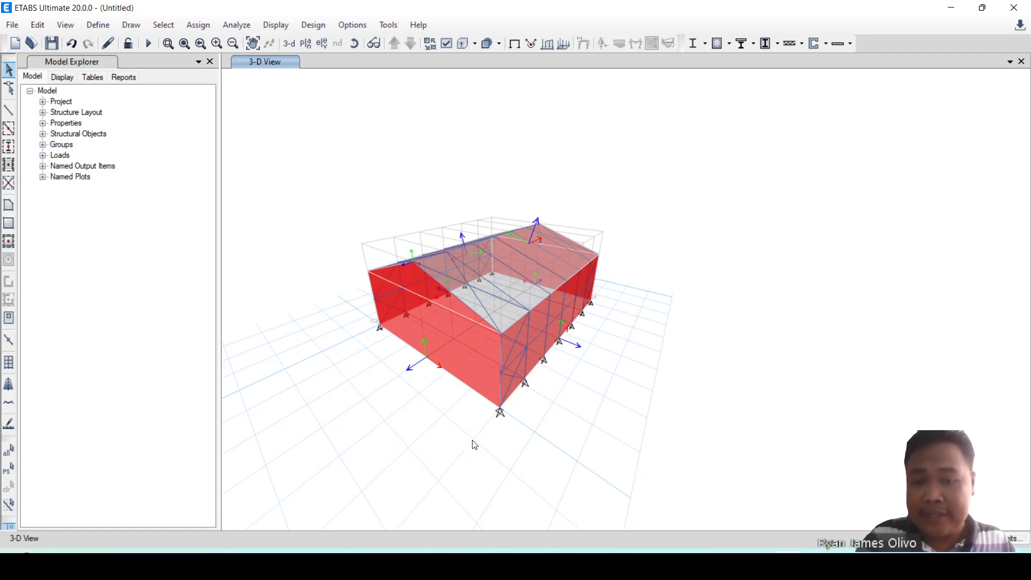
shift+middle_drag(601, 304, 390, 349)
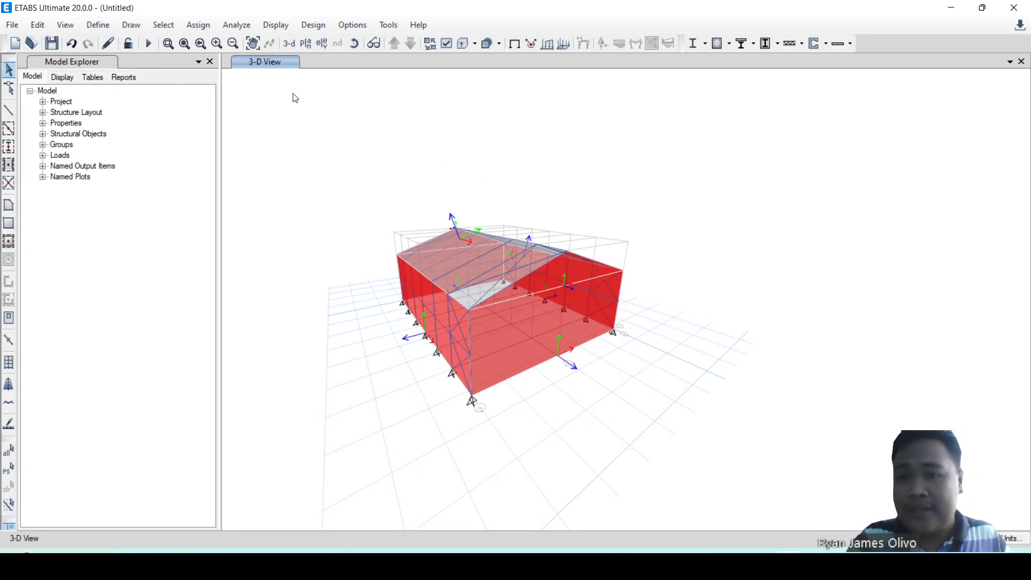
Set the Dead and Live load cases to Do Not Run so that the analysis covers only the Modal case.
click(240, 24)
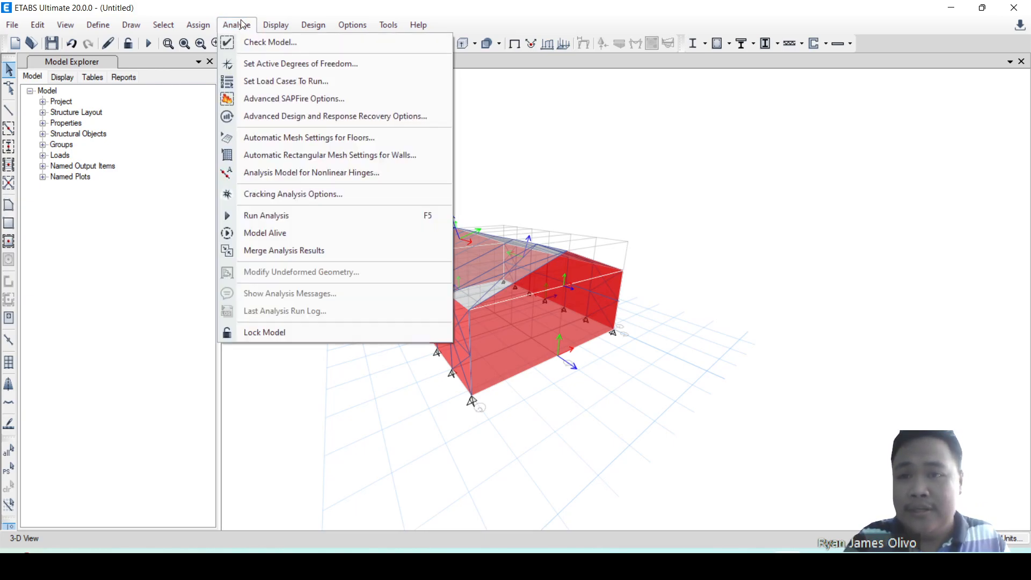
click(654, 86)
click(232, 26)
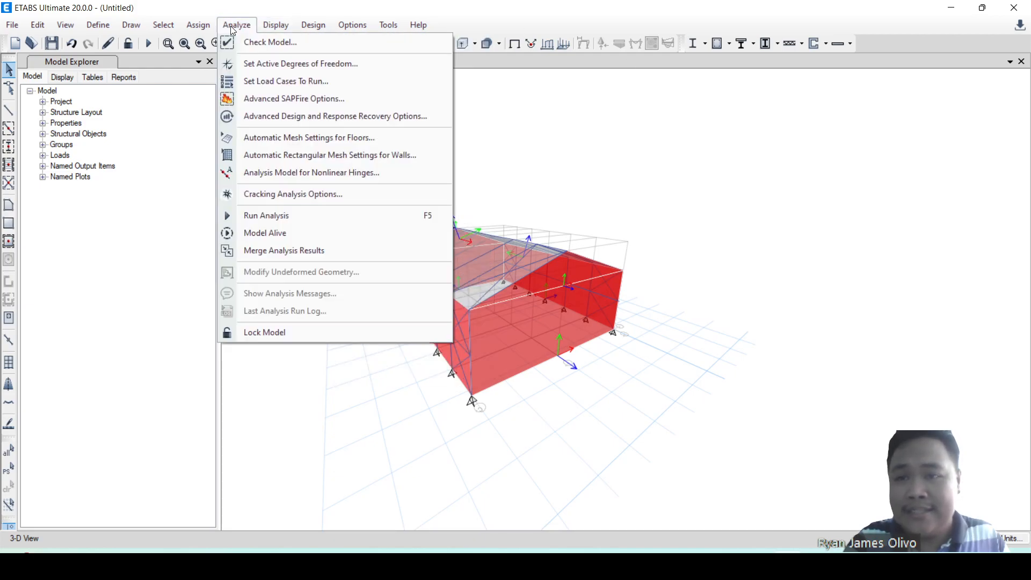
click(245, 28)
click(237, 26)
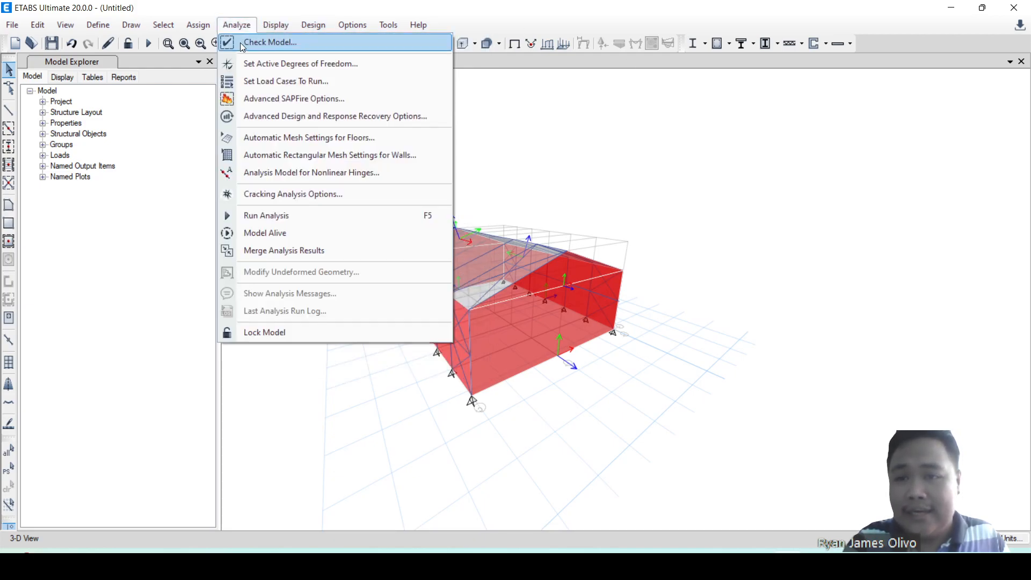
click(274, 83)
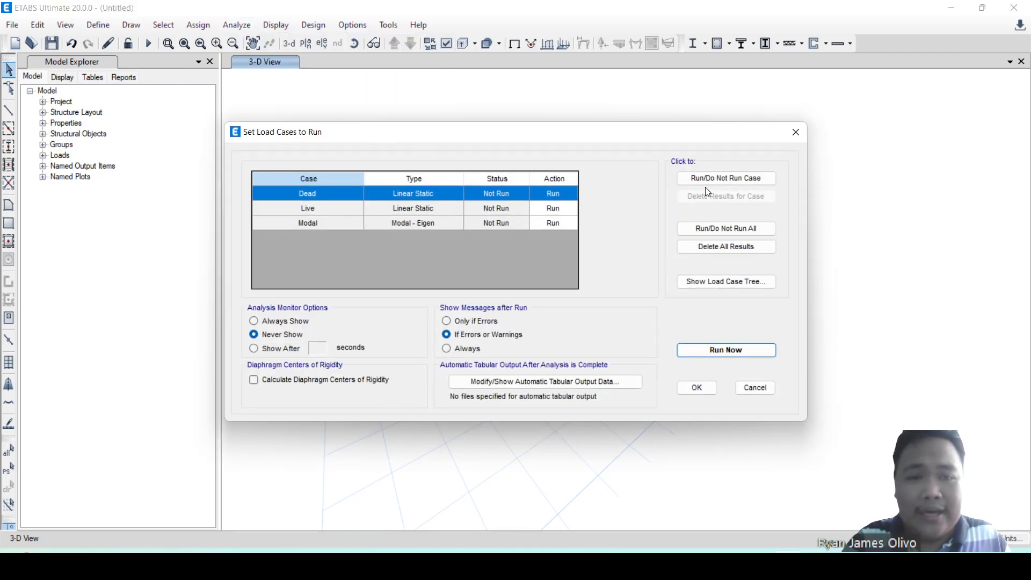
click(719, 181)
click(559, 214)
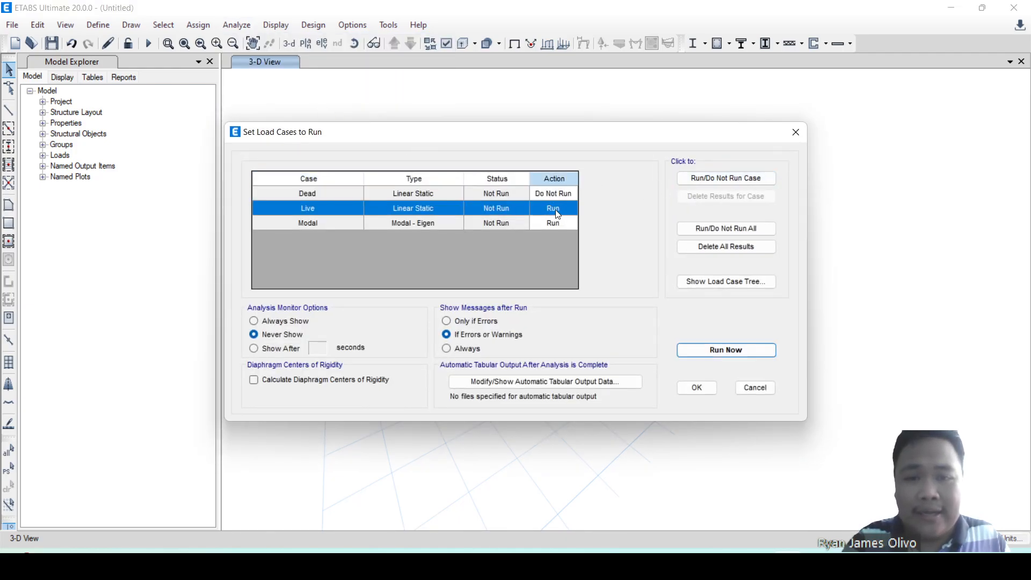
click(723, 178)
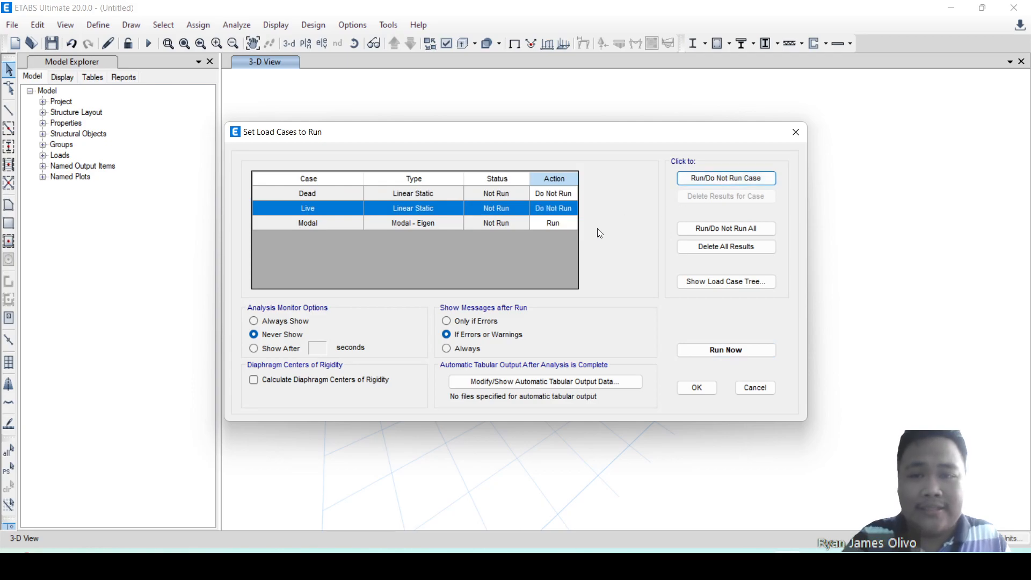
click(338, 227)
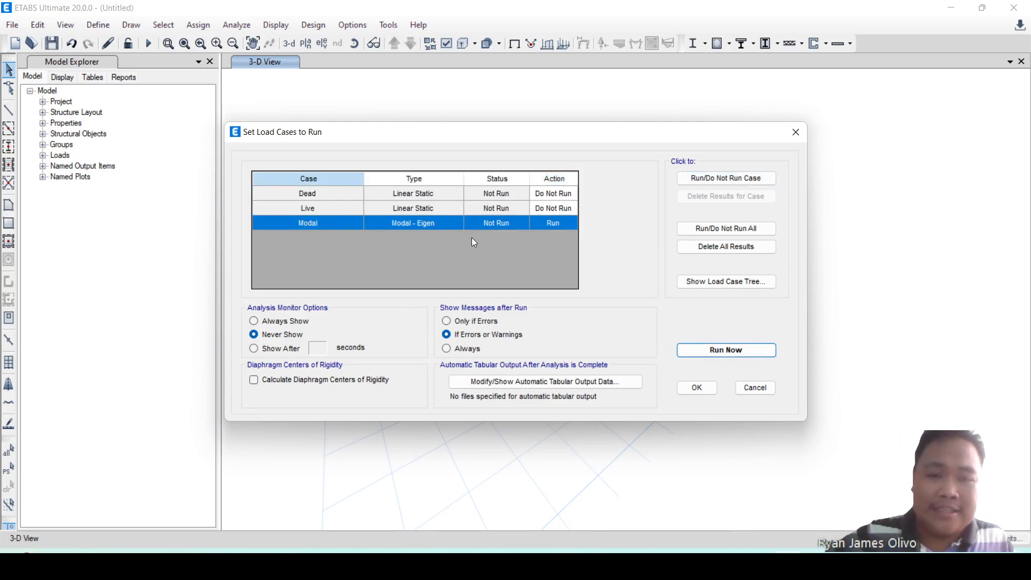
Run the modal analysis, saving the model as "Gable - 30x36x16.5" in the ETABS folder under Wind Loading.
click(715, 355)
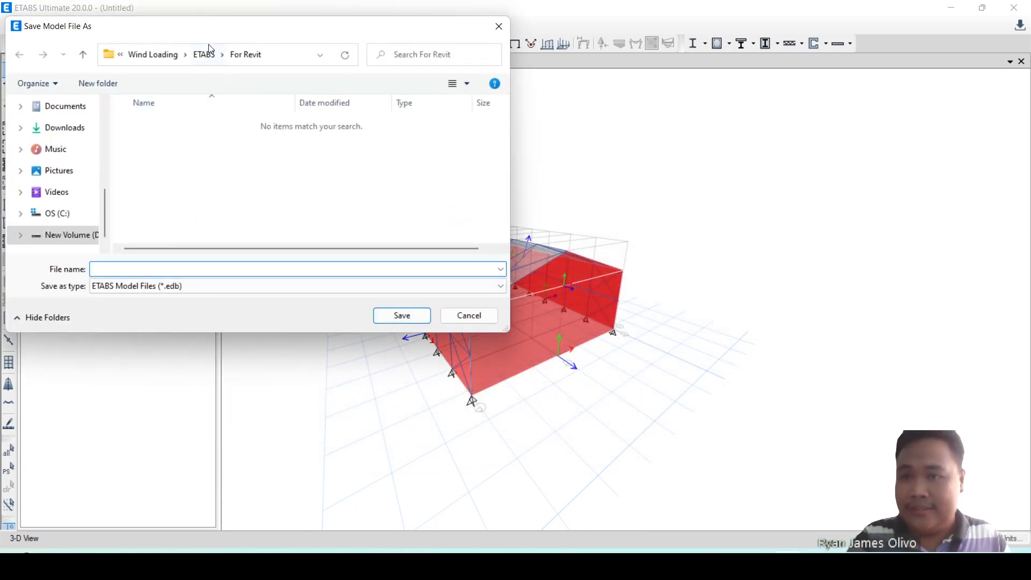
click(211, 58)
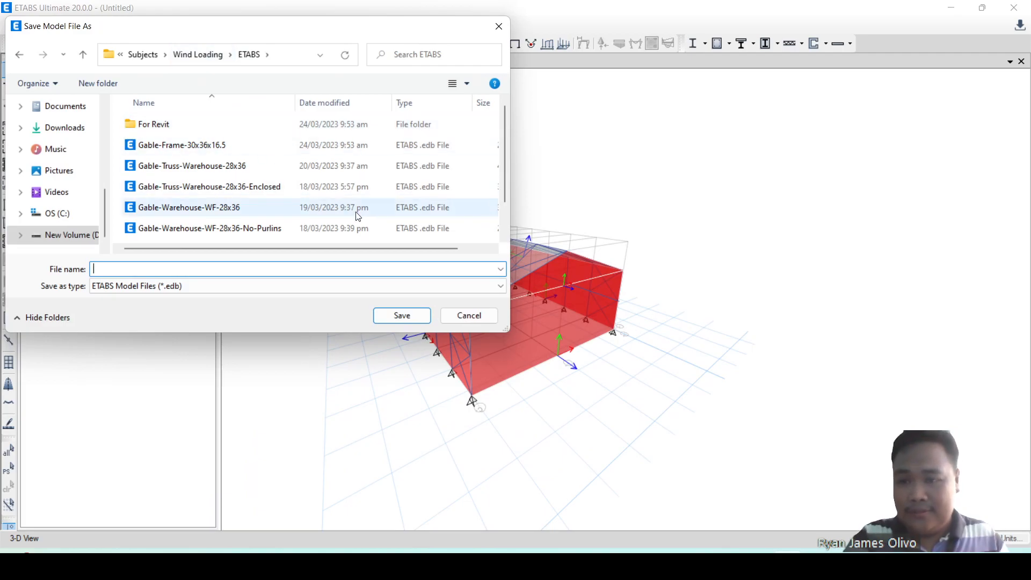
text(Gable - 30x36x16.5)
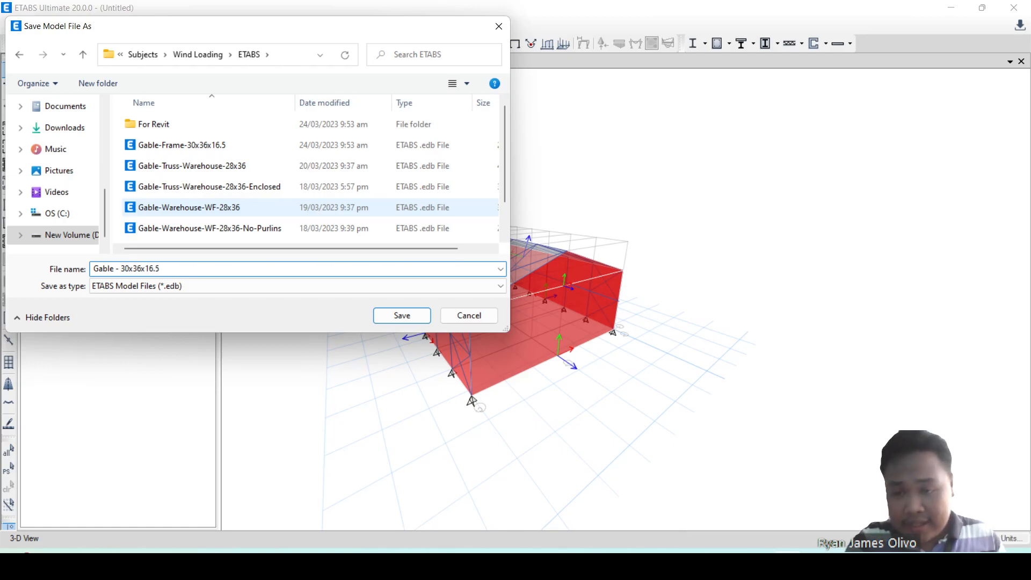
click(411, 323)
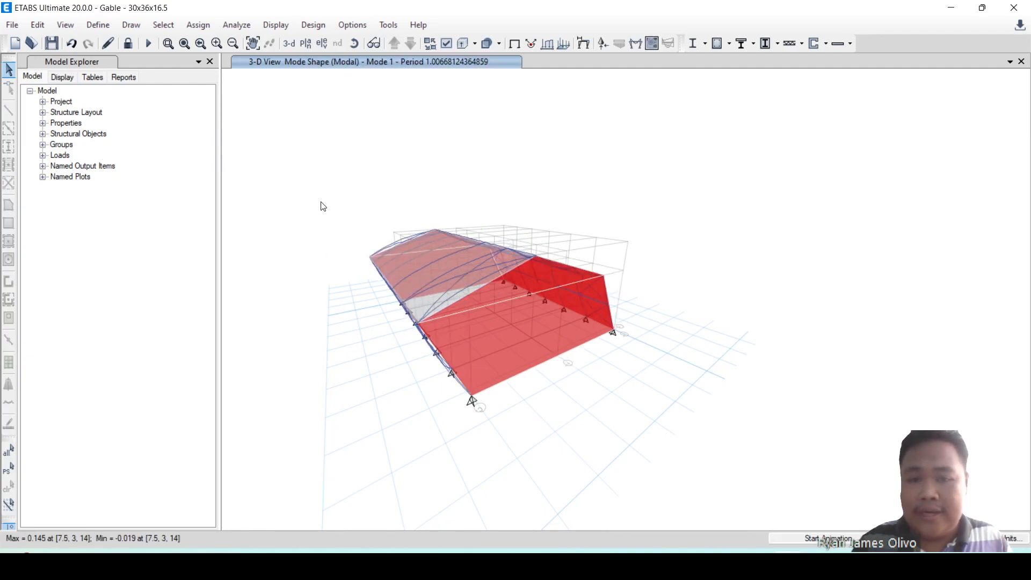
Read the first mode's frequency in the Modal Periods And Frequencies results table, and close the table.
click(94, 77)
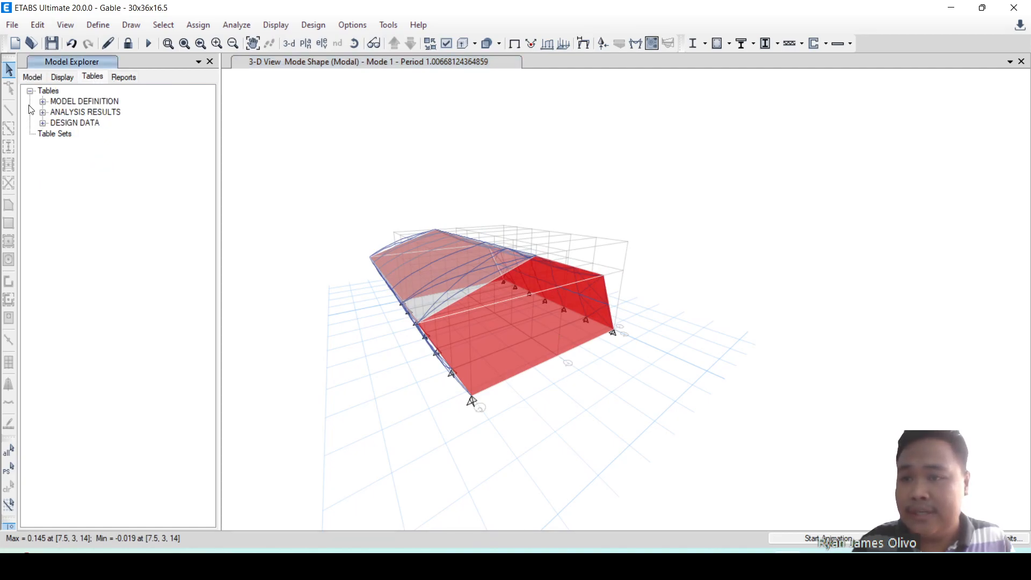
click(44, 113)
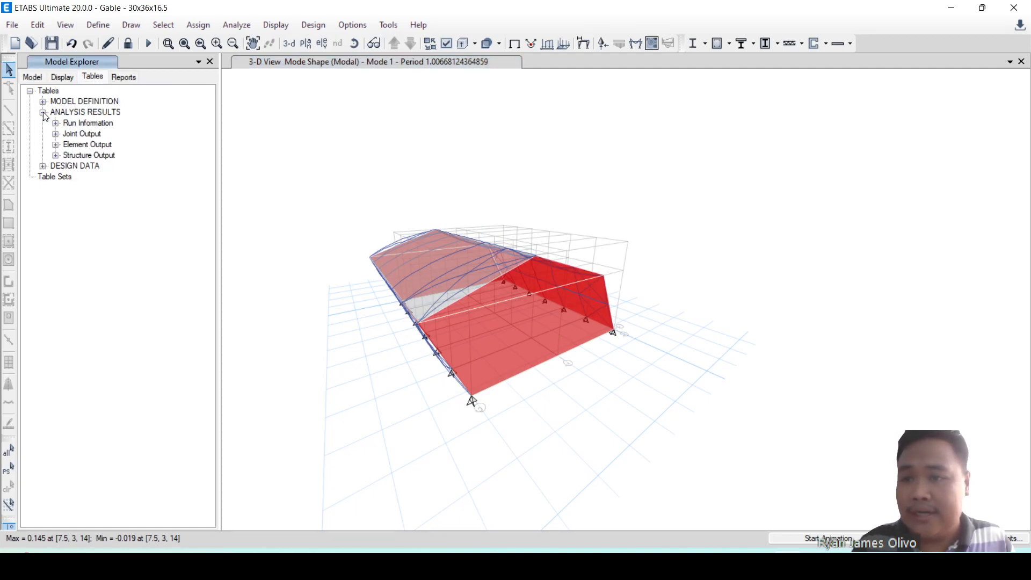
click(56, 157)
click(69, 177)
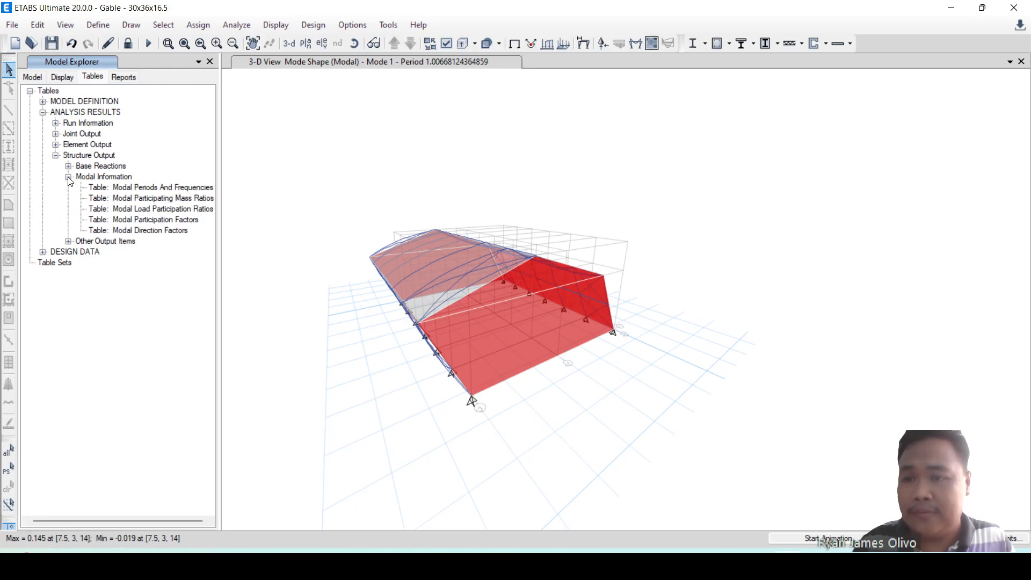
click(124, 189)
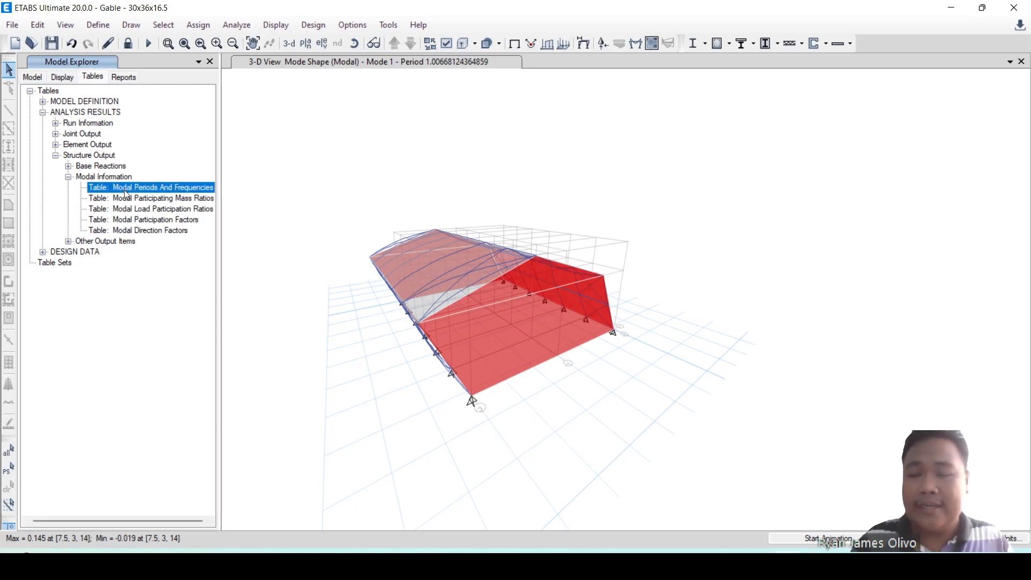
right_click(124, 189)
click(155, 199)
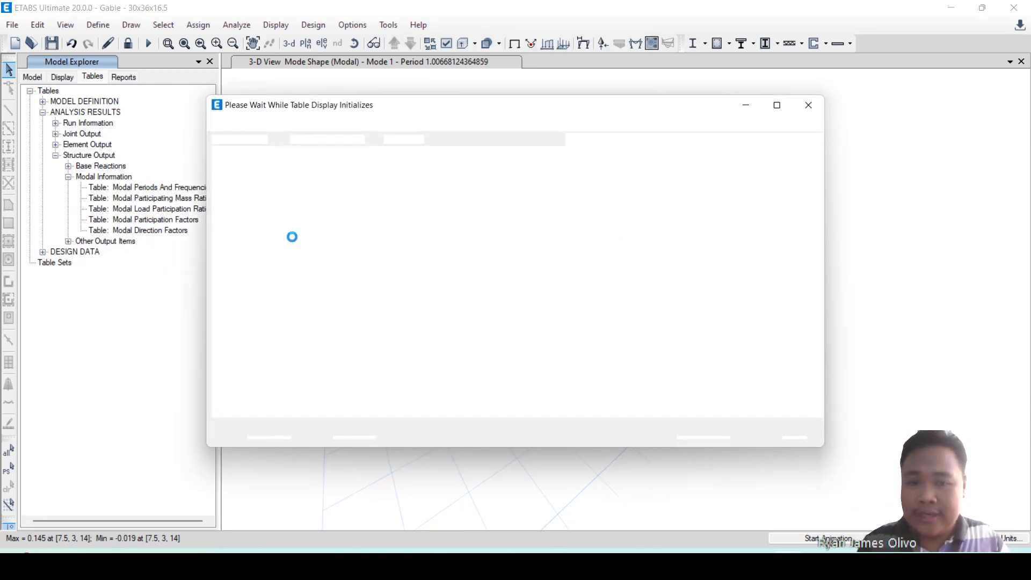
click(465, 198)
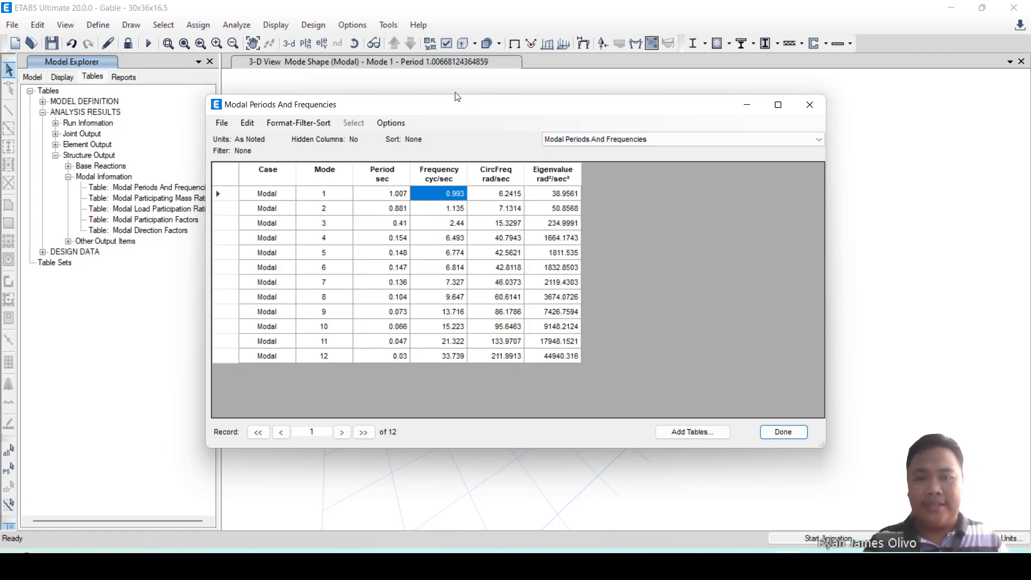
drag(460, 105, 611, 125)
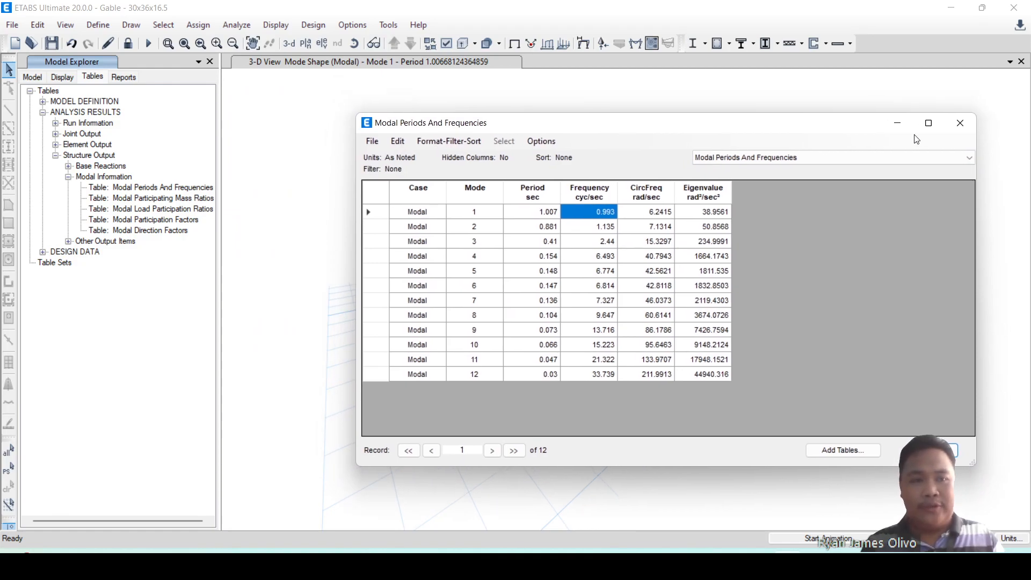
click(955, 129)
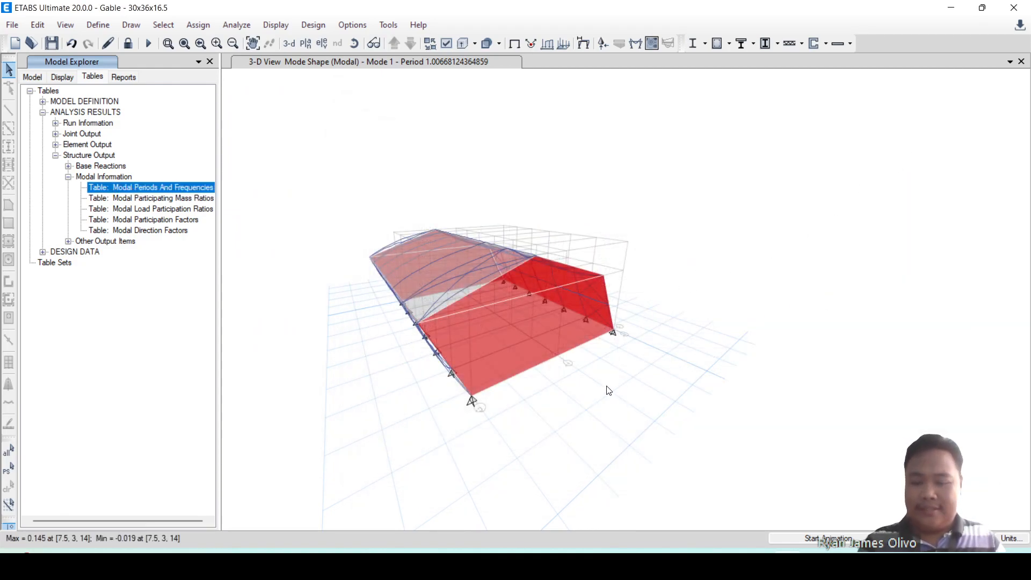
Unlock the model and delete its analysis results.
shift+middle_drag(605, 386, 549, 340)
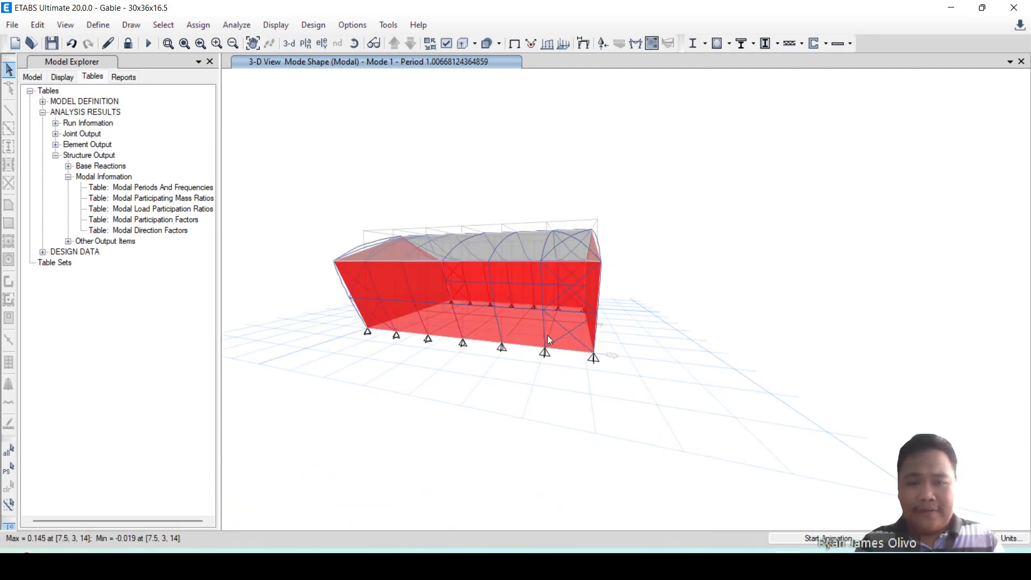
click(127, 43)
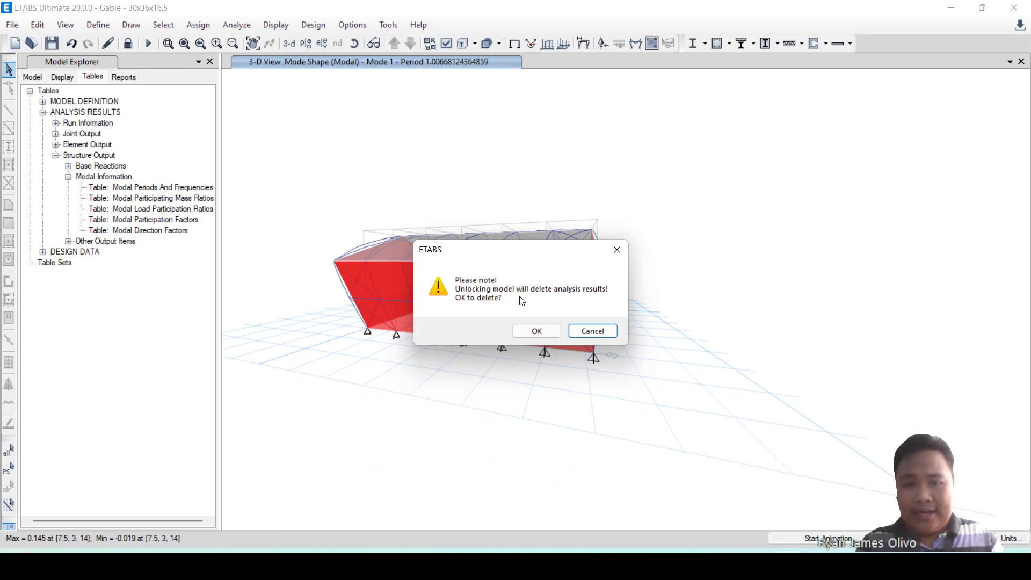
click(537, 330)
scroll(629, 306, up, 5)
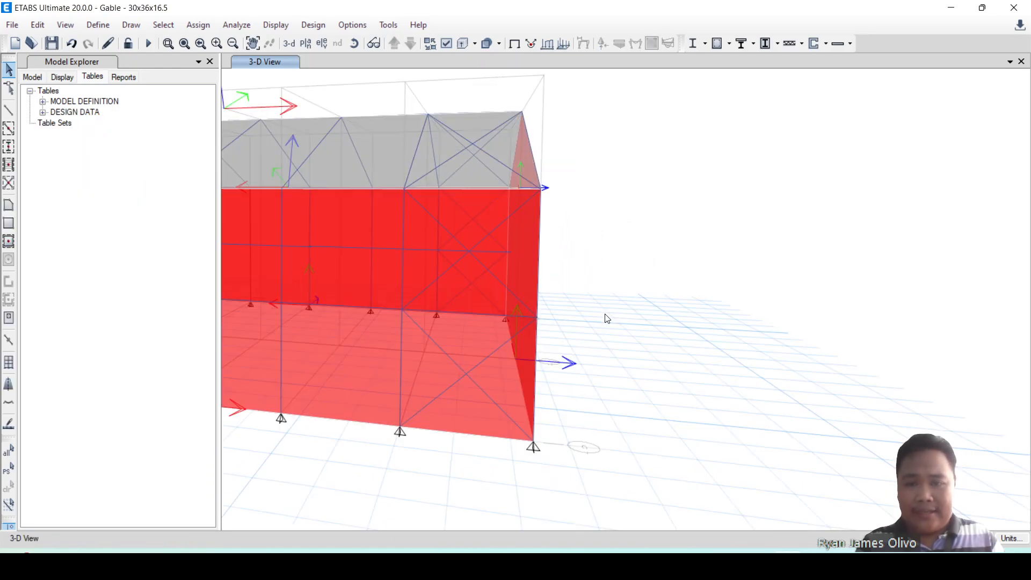
scroll(627, 338, down, 6)
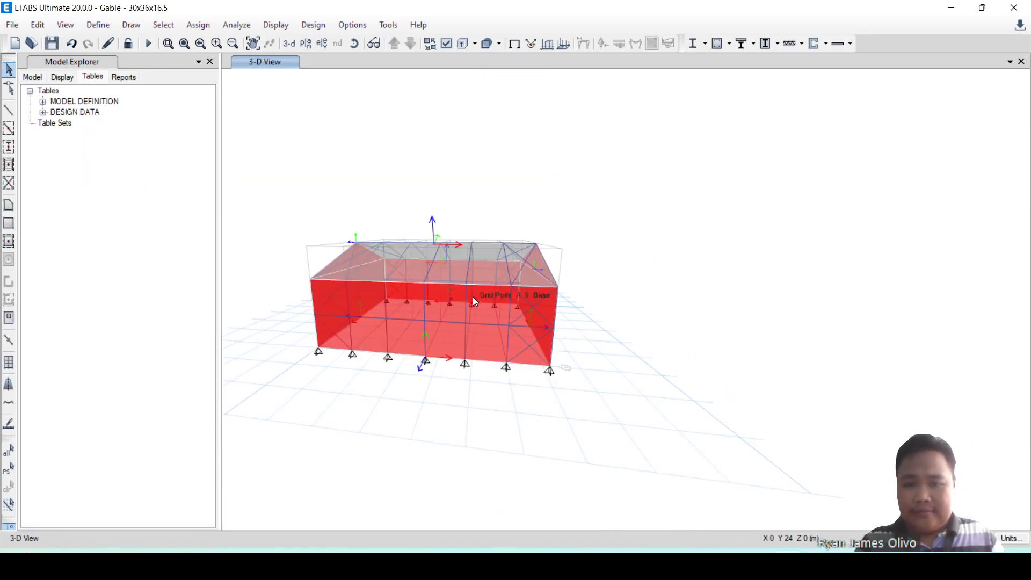
shift+middle_drag(567, 344, 550, 373)
Run the analysis again and inspect the deformed Mode 1 shape of the gable frame from different sides.
click(149, 43)
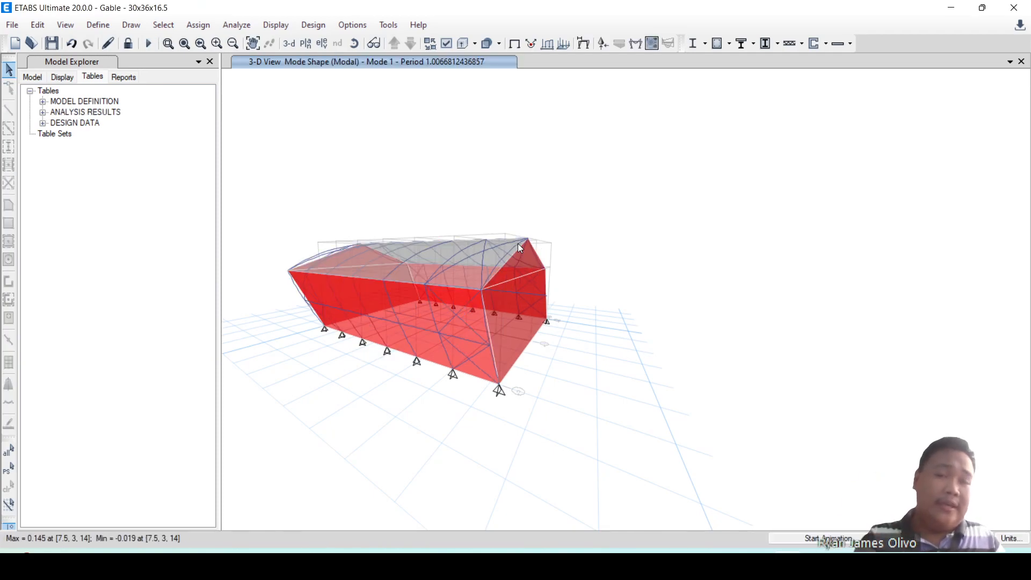
shift+middle_drag(588, 407, 378, 320)
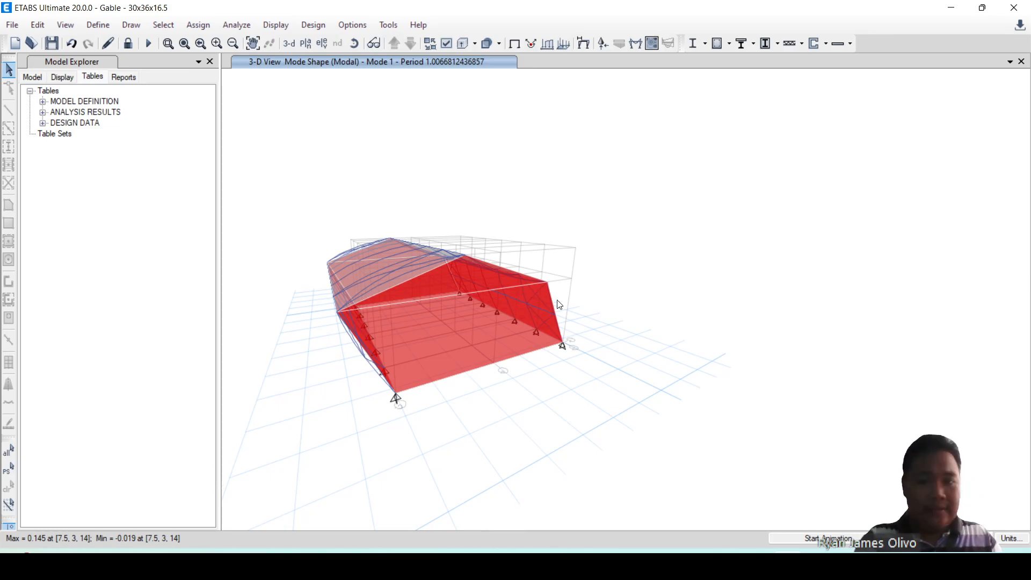
shift+middle_drag(415, 430, 529, 424)
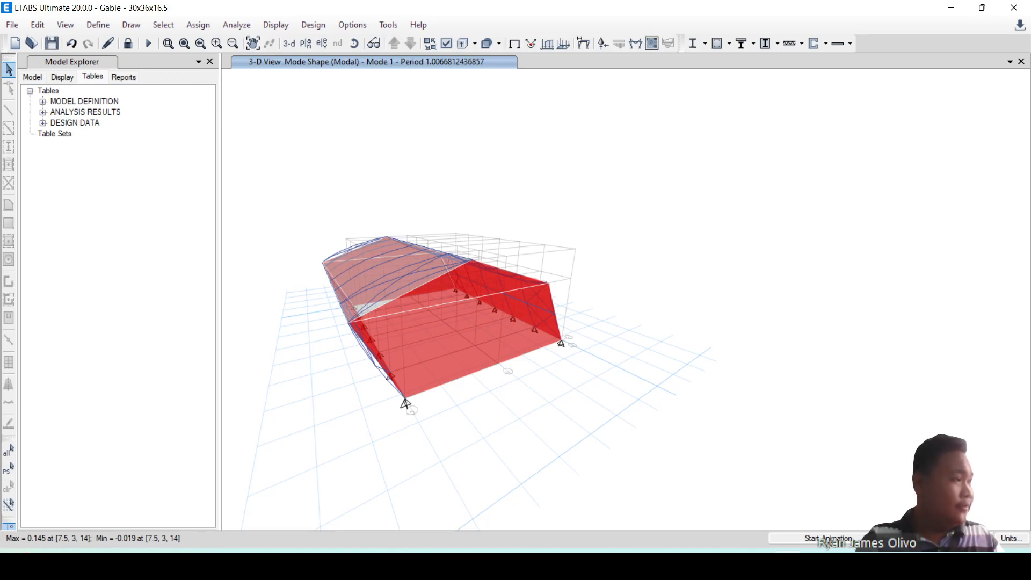